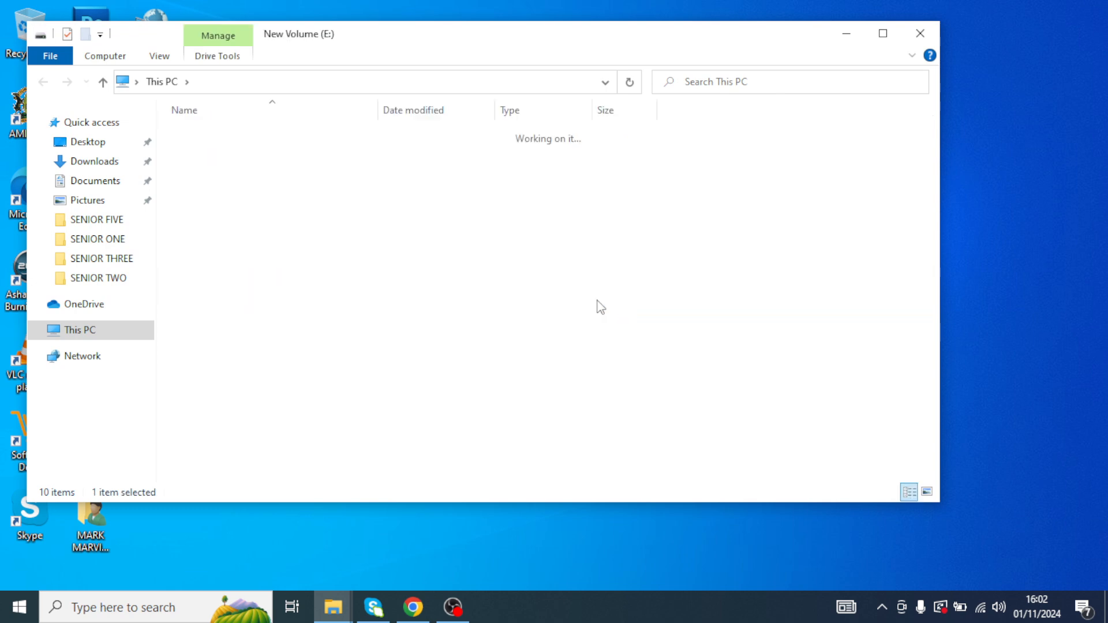
- Browse into the TR MARVIN SUPPORT FOLDERS folder and open the TR. MARVIN Word document
scroll(291, 253, "down", 1)
double_click(301, 427)
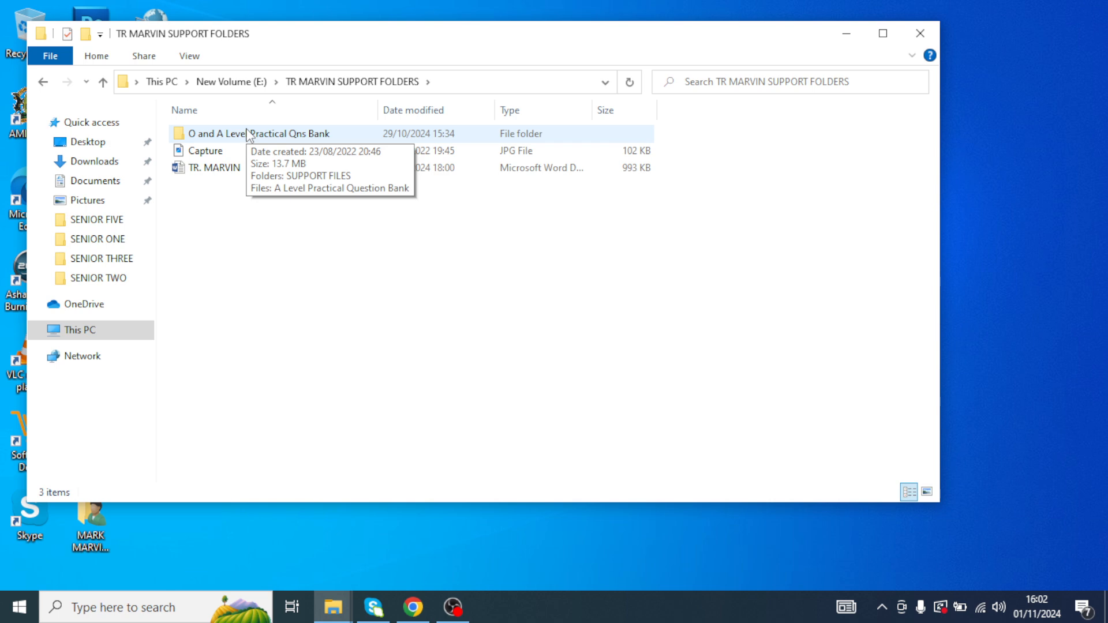
double_click(241, 134)
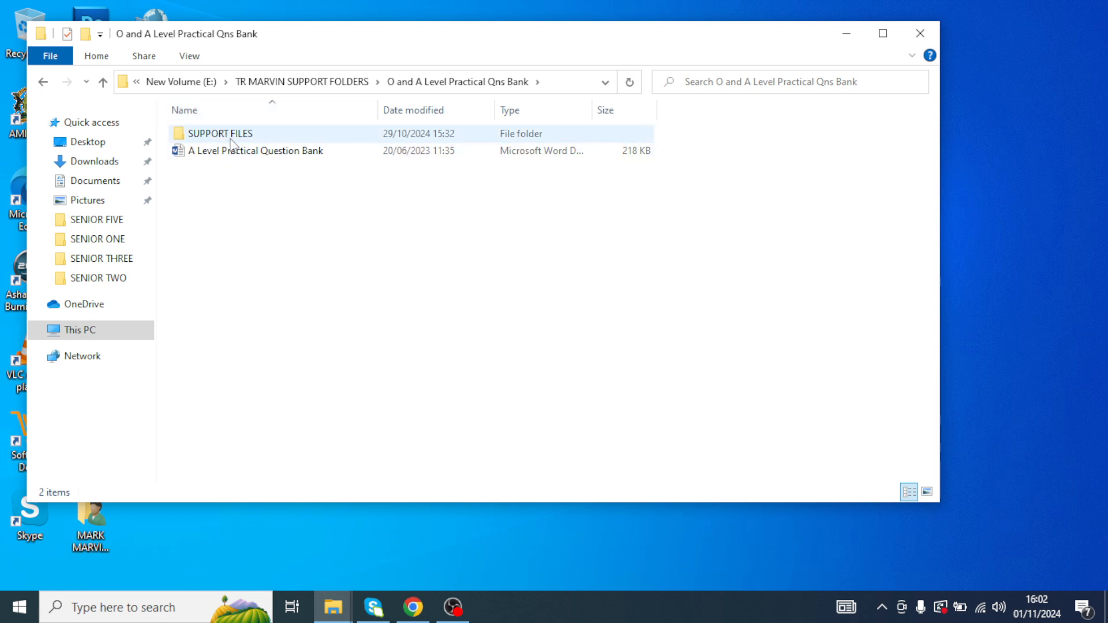
left_click(43, 81)
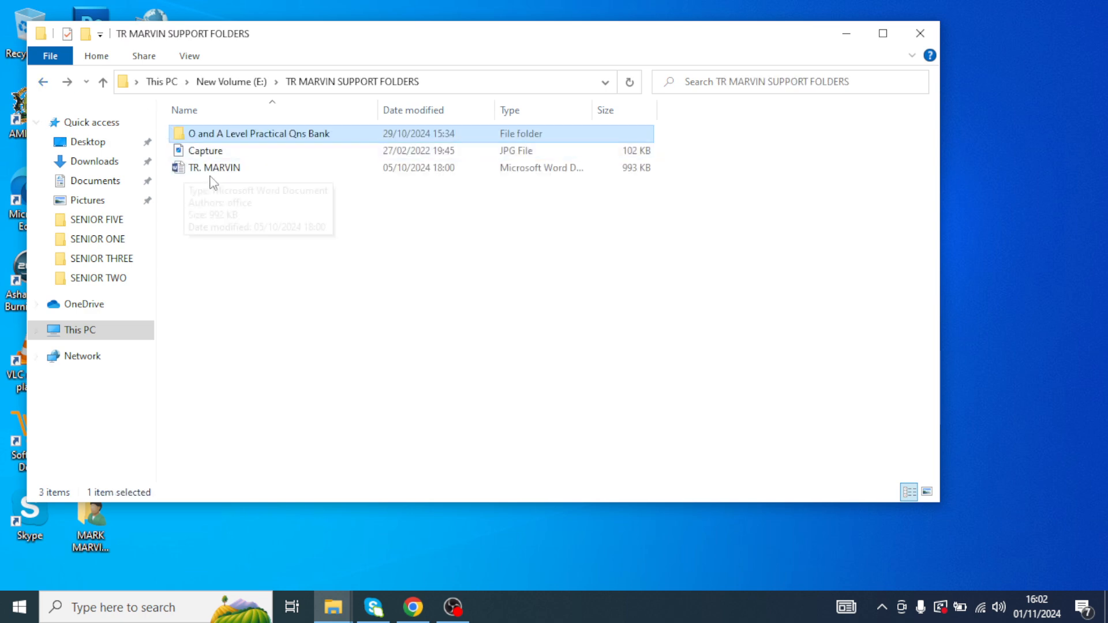
double_click(217, 171)
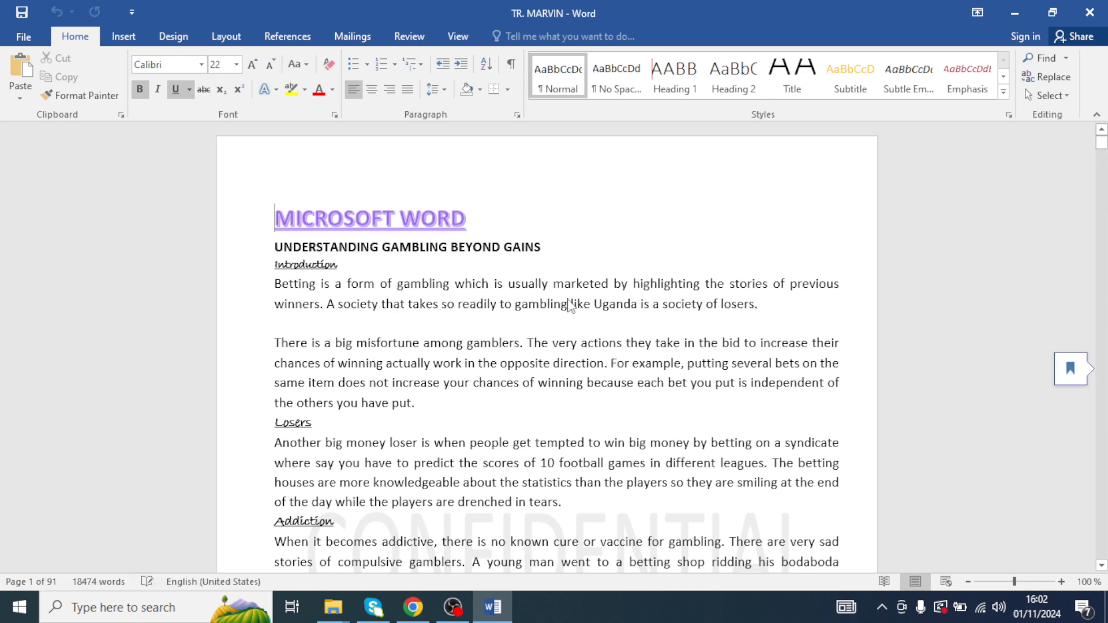
- Jump to Question Ten in the document and read through its payroll tasks and tables
left_click(482, 227)
left_click(1075, 377)
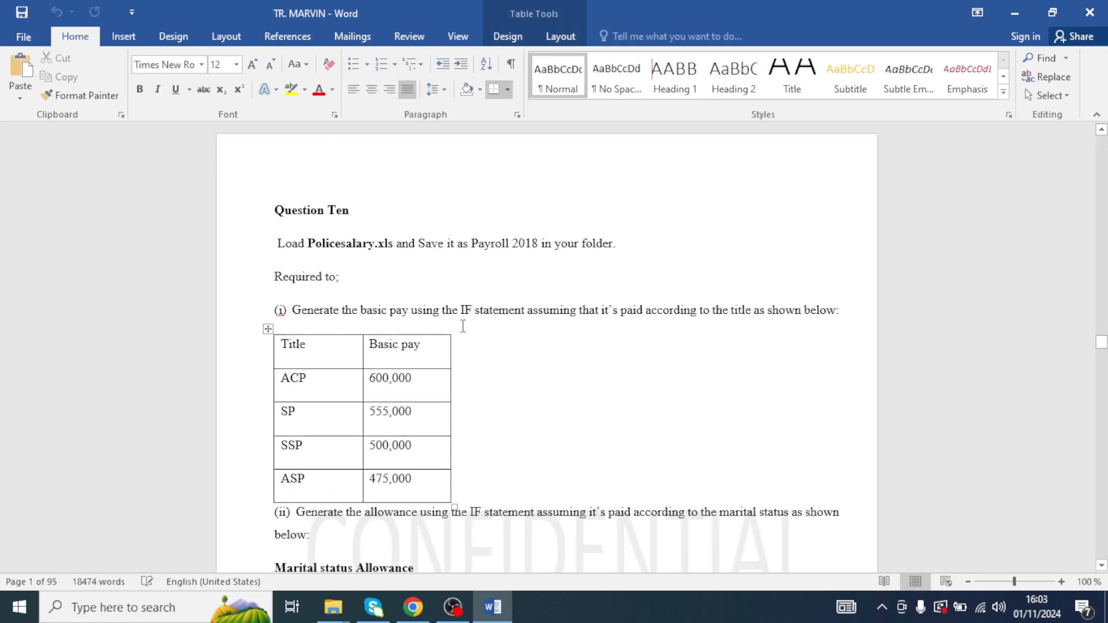
scroll(461, 326, "down", 1)
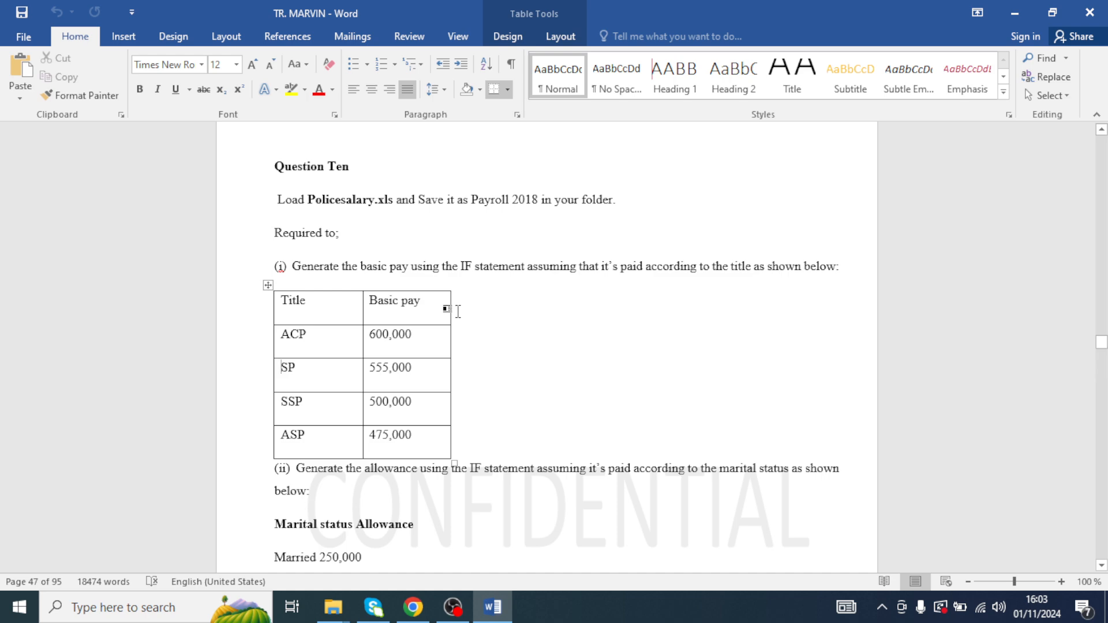
scroll(458, 309, "down", 7)
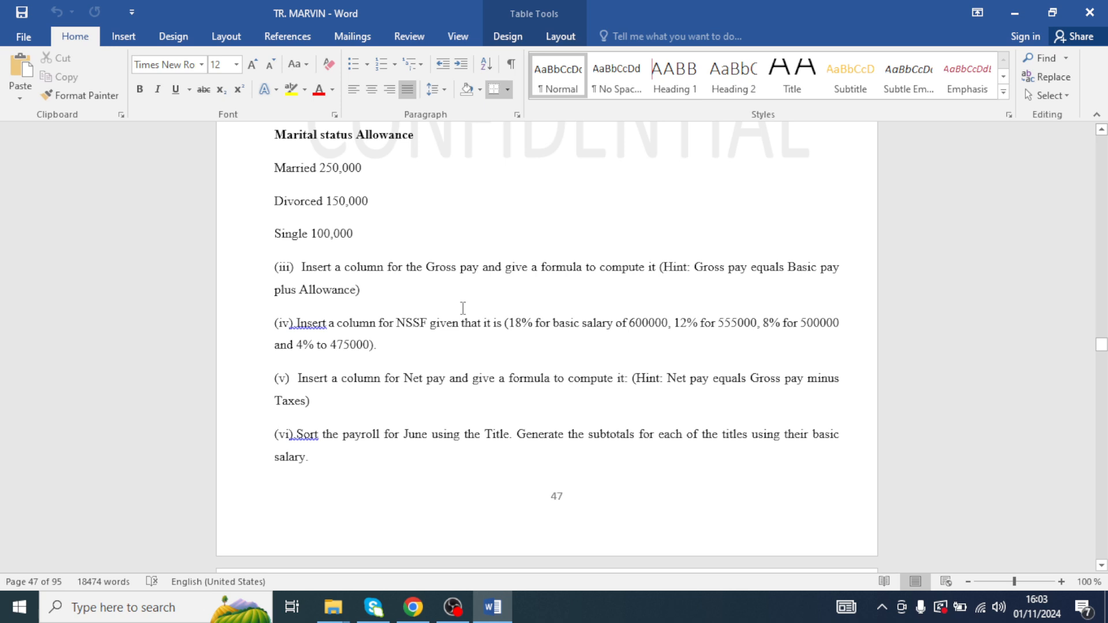
scroll(485, 306, "down", 7)
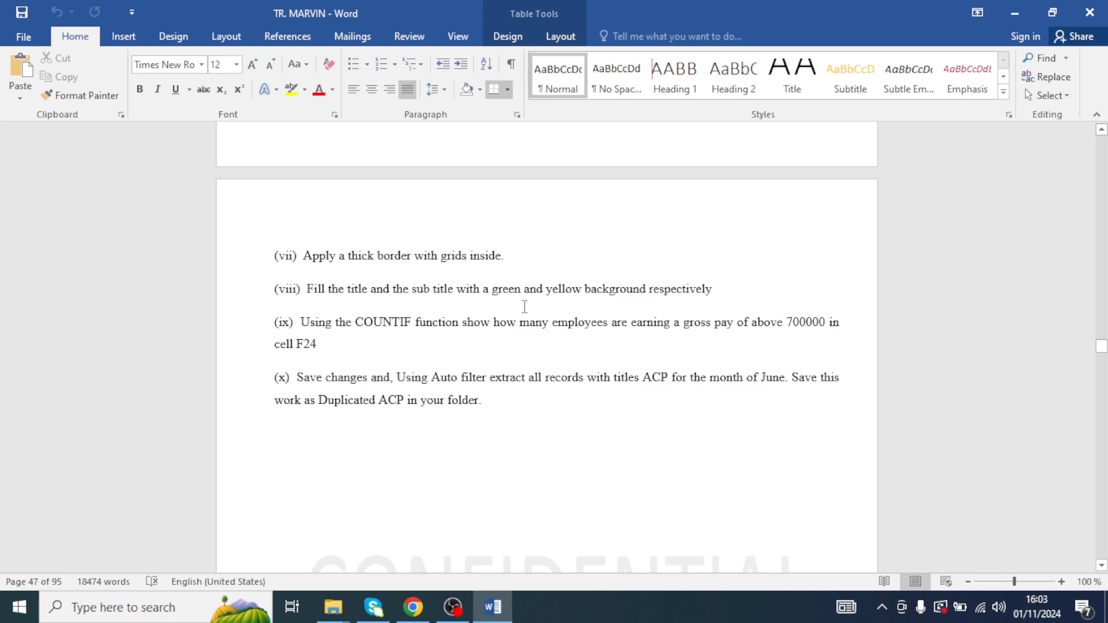
scroll(524, 307, "up", 12)
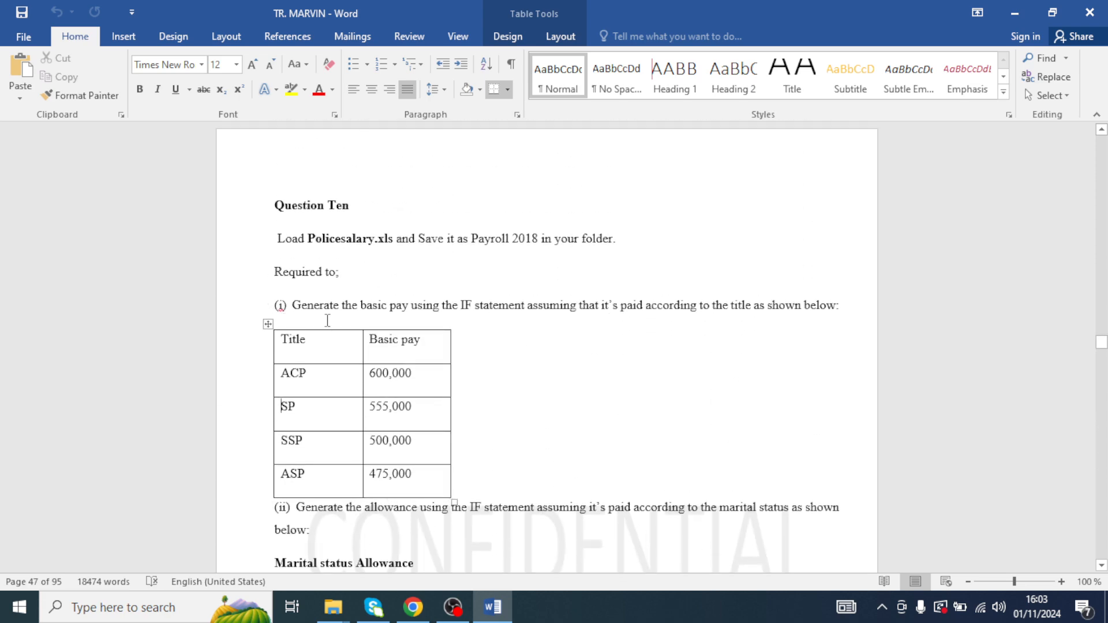
scroll(326, 319, "down", 12)
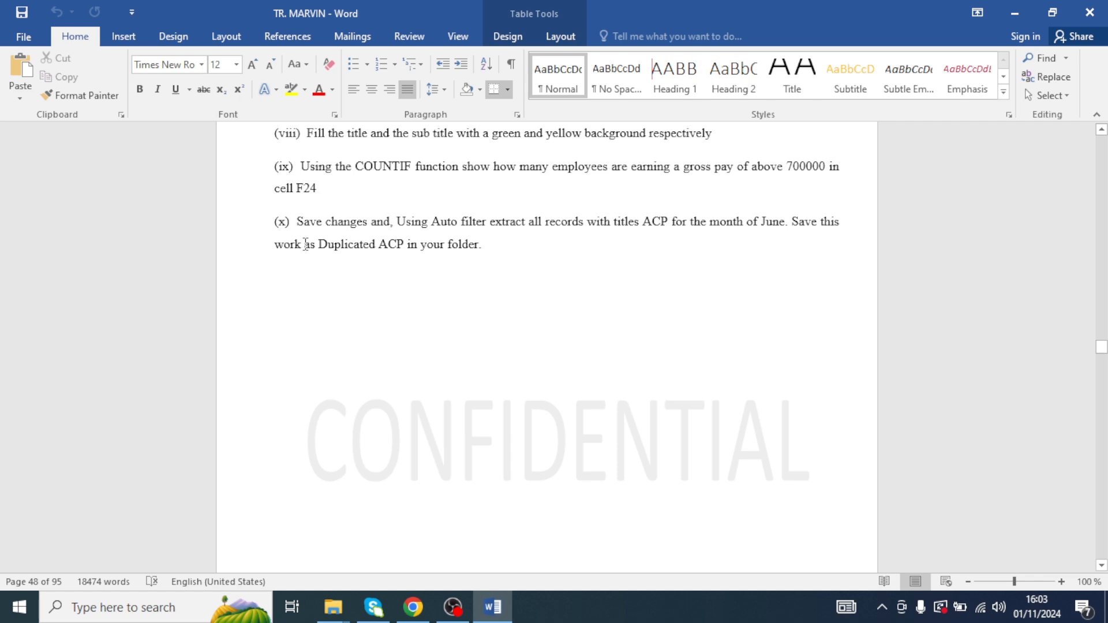
scroll(199, 230, "up", 12)
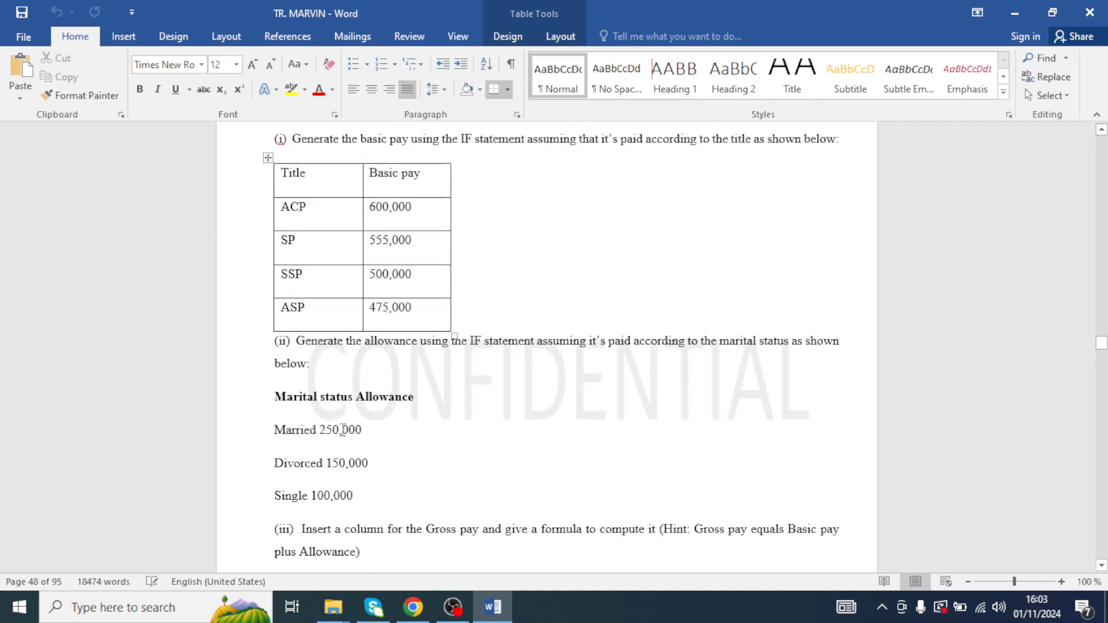
scroll(338, 427, "up", 2)
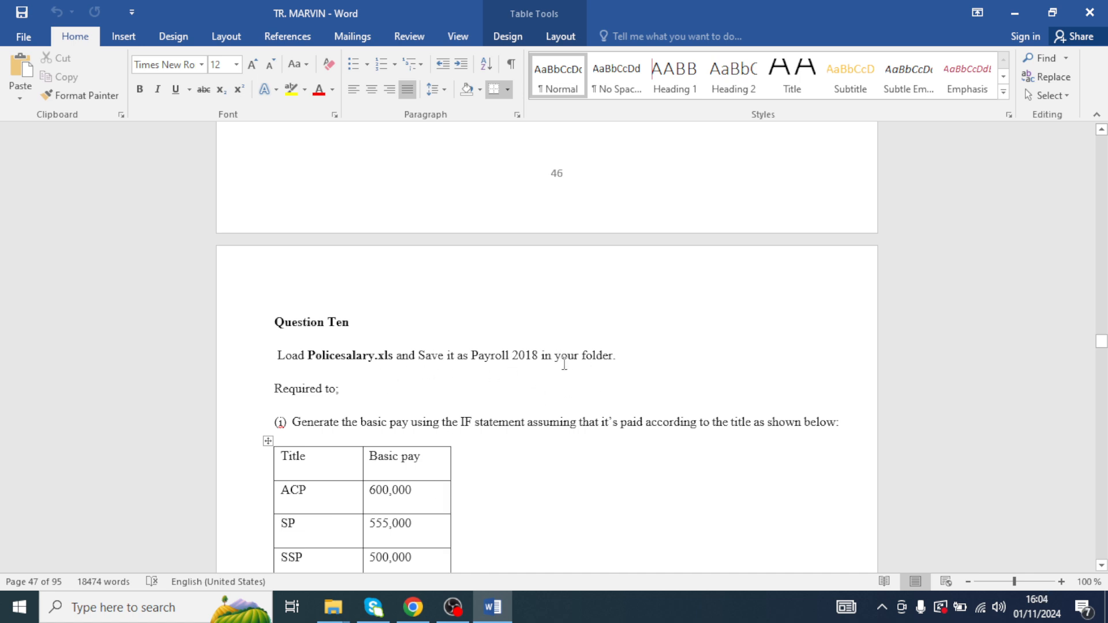
- Minimize the open windows and move the Policesalary file and EXCEL VIDEO TUTORIAL folder icons on the desktop
left_click(1013, 12)
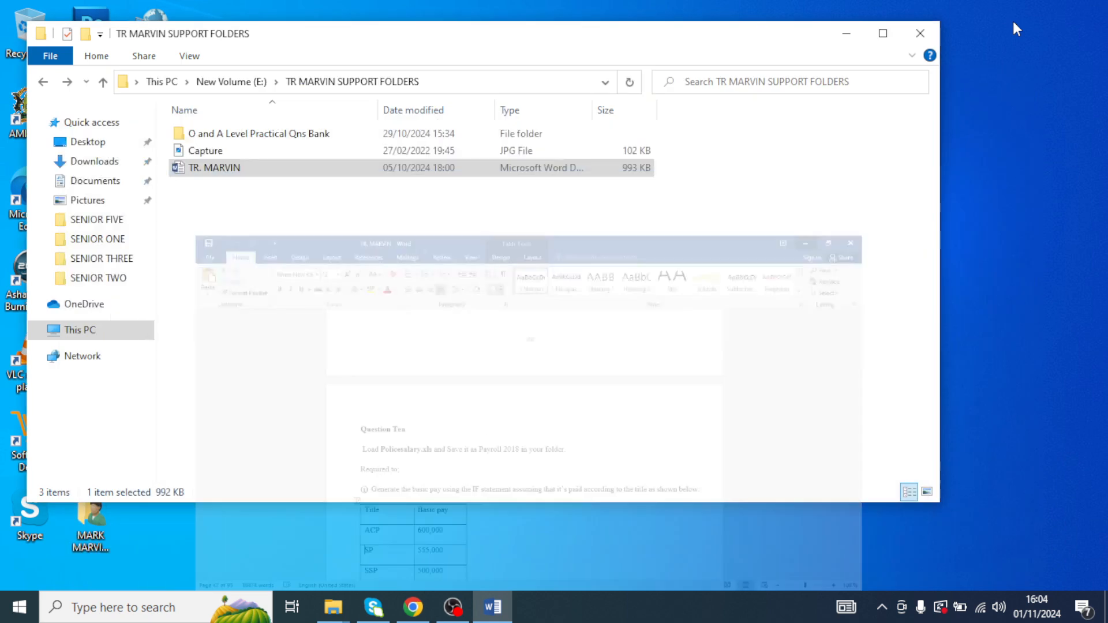
left_click(844, 36)
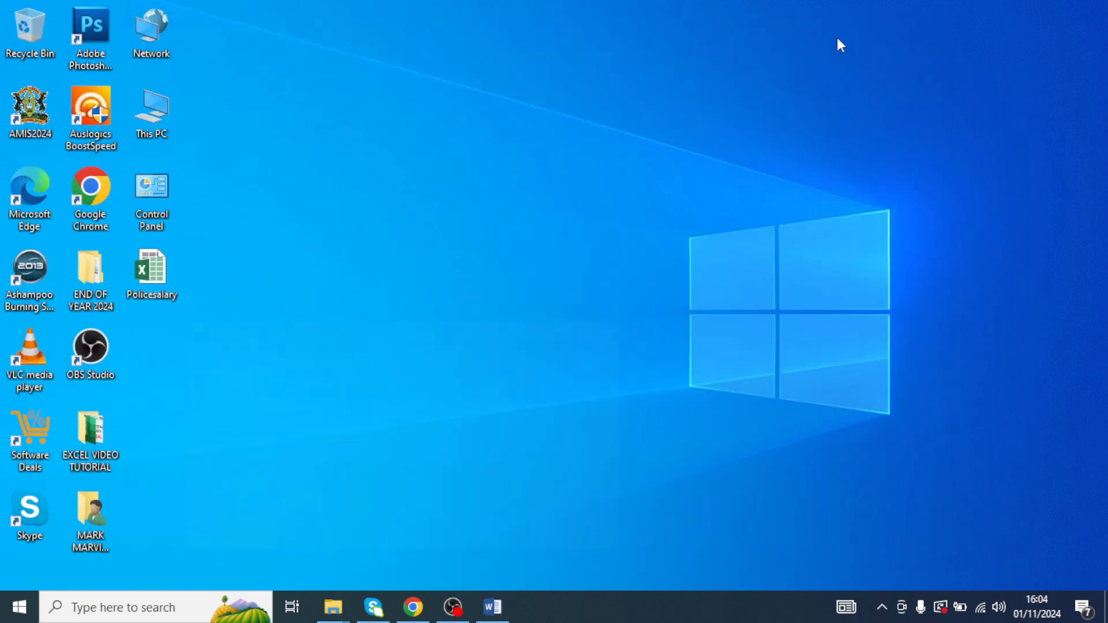
left_click_drag(157, 285, 486, 212)
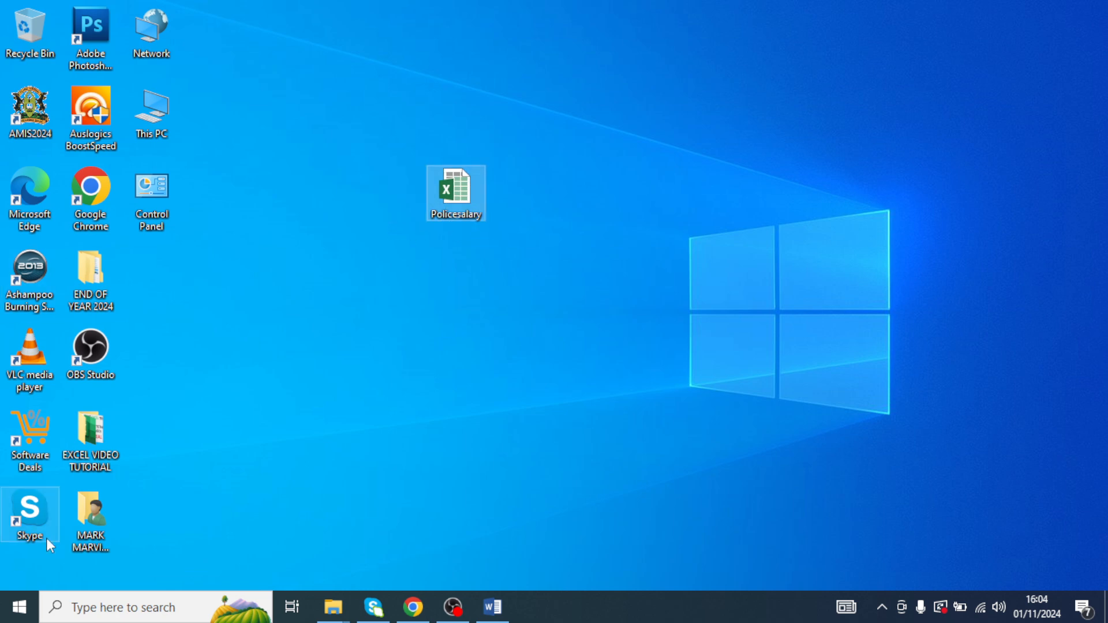
left_click_drag(91, 440, 458, 281)
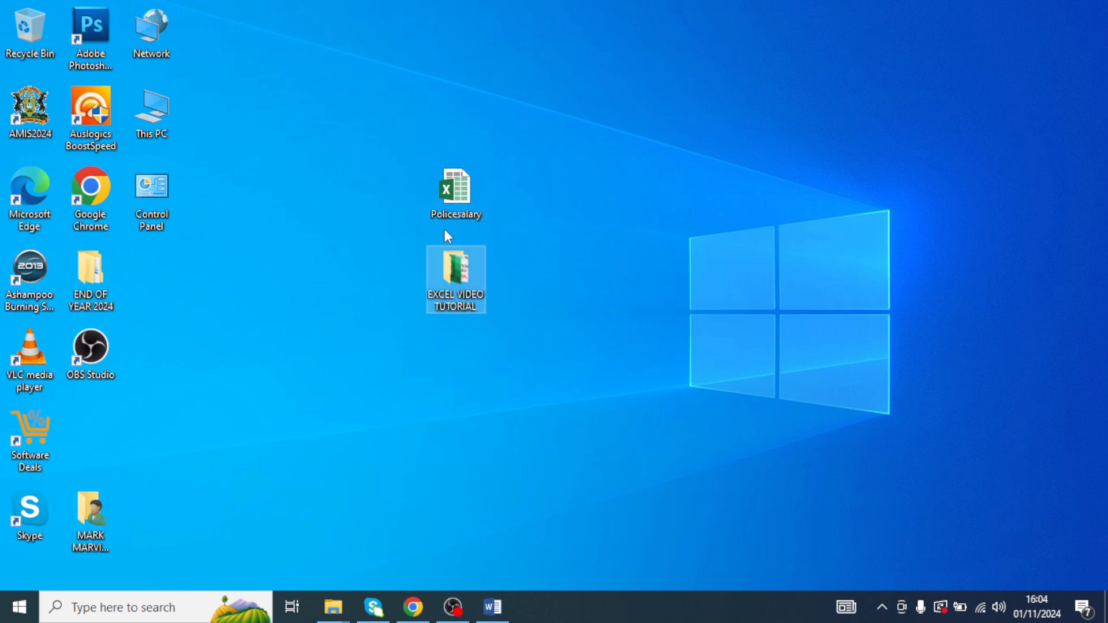
left_click_drag(455, 199, 719, 116)
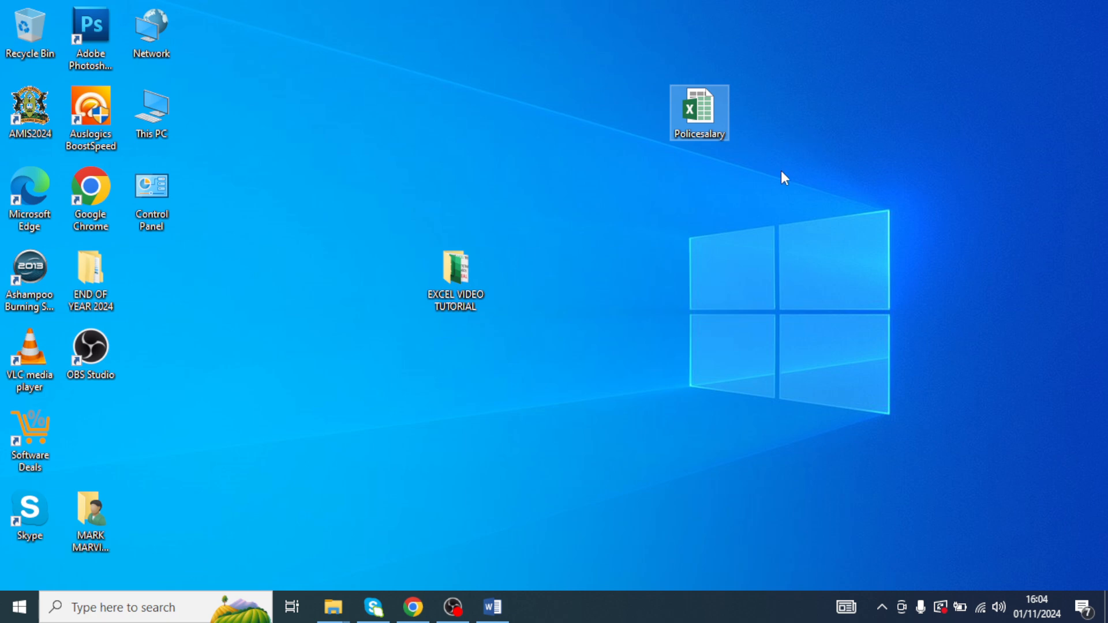
- Check the workbook name given in the question's first line, then minimize the document again
left_click(491, 609)
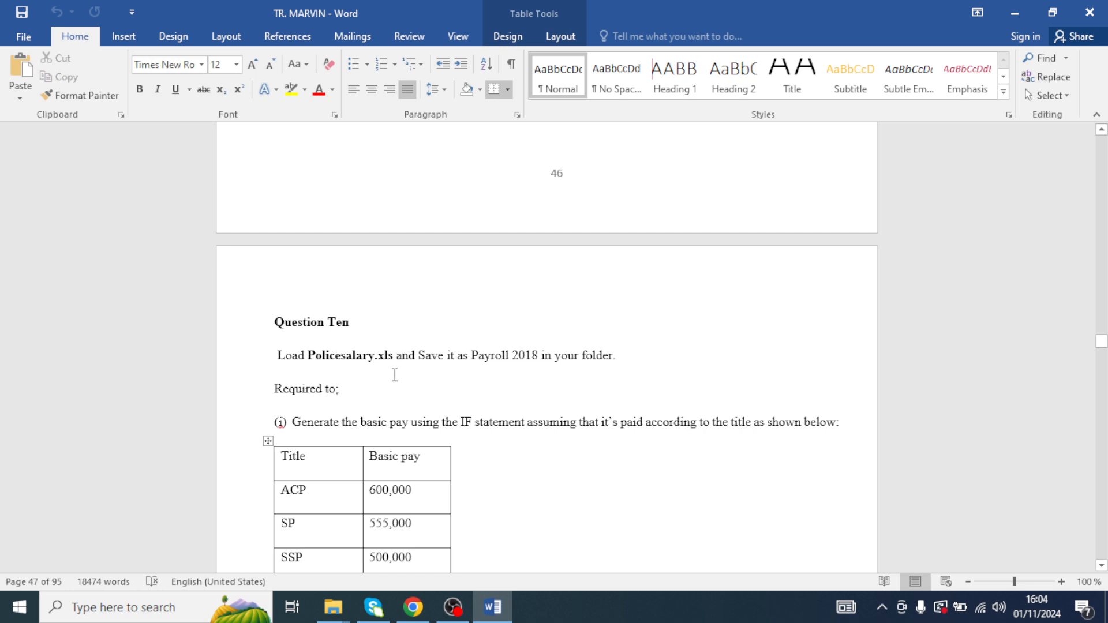
left_click_drag(394, 359, 378, 360)
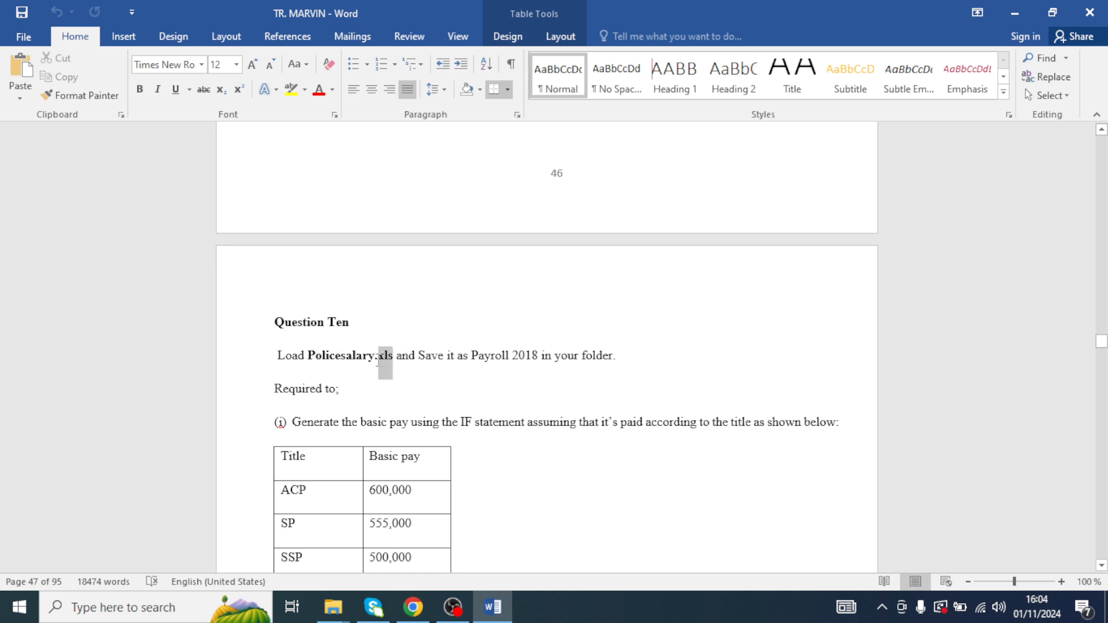
left_click(440, 375)
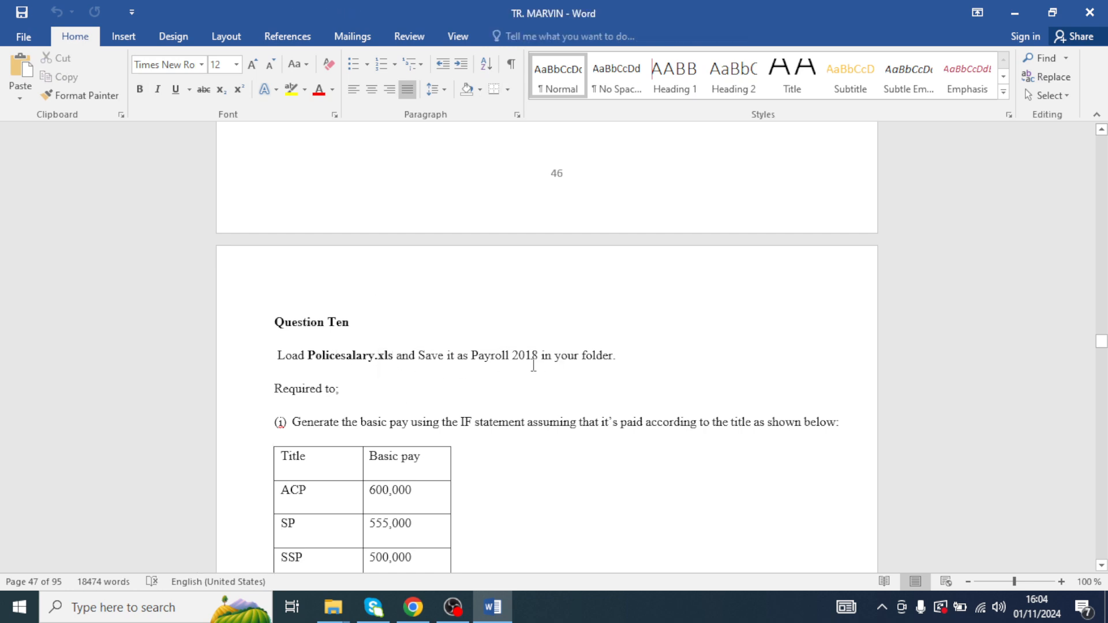
left_click(1017, 11)
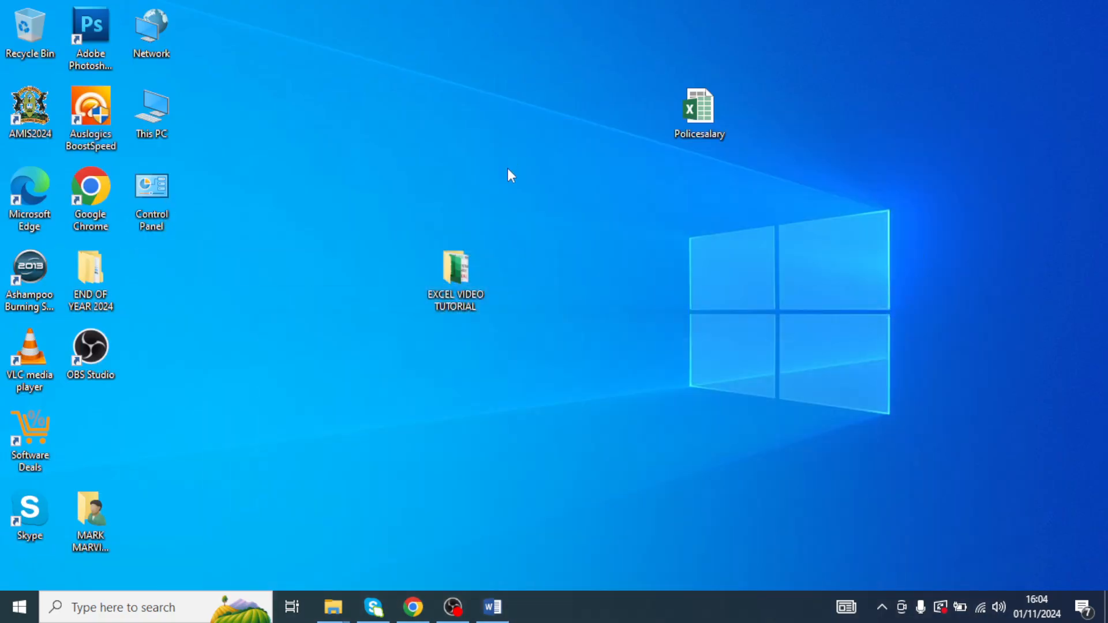
- Copy the Policesalary workbook from the desktop and paste it into the EXCEL VIDEO TUTORIAL folder
right_click(705, 116)
right_click(694, 120)
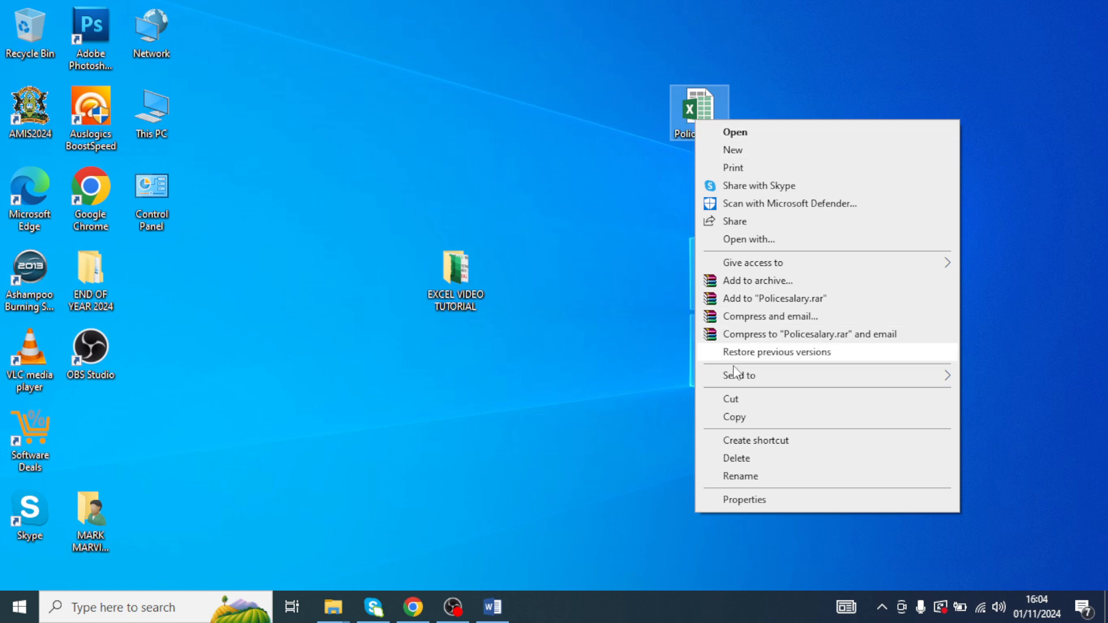
left_click(736, 417)
left_click(474, 302)
double_click(472, 296)
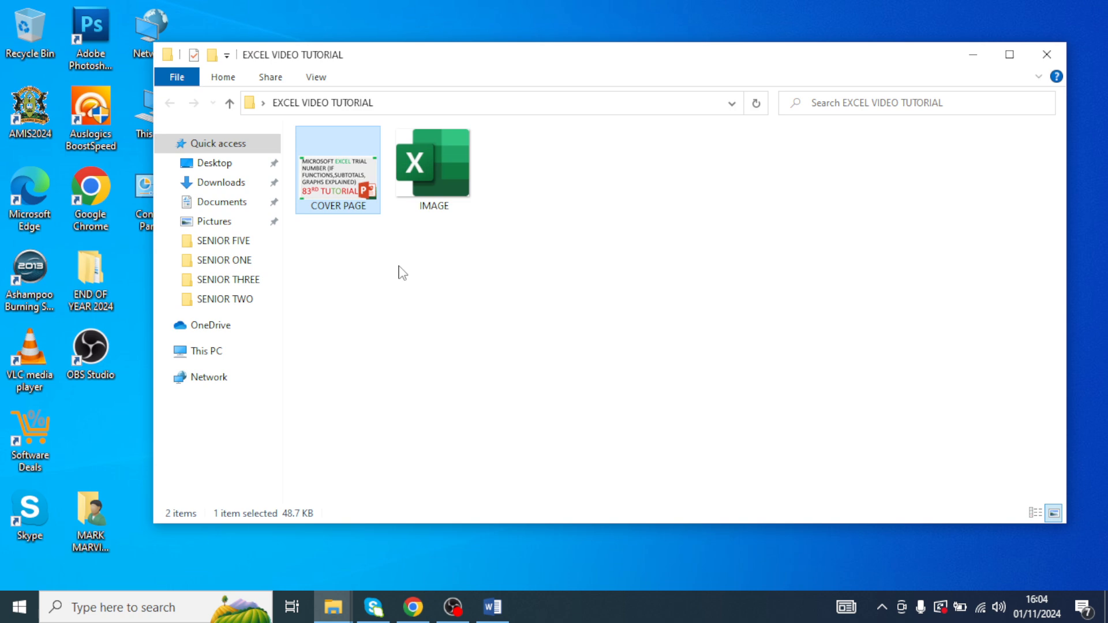
right_click(551, 269)
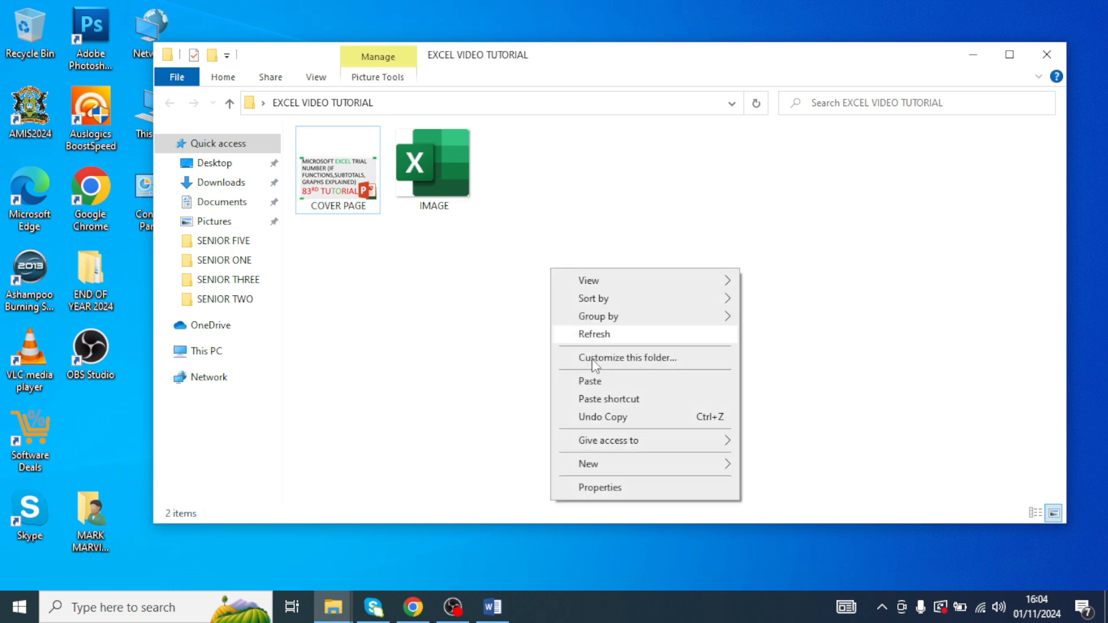
left_click(591, 381)
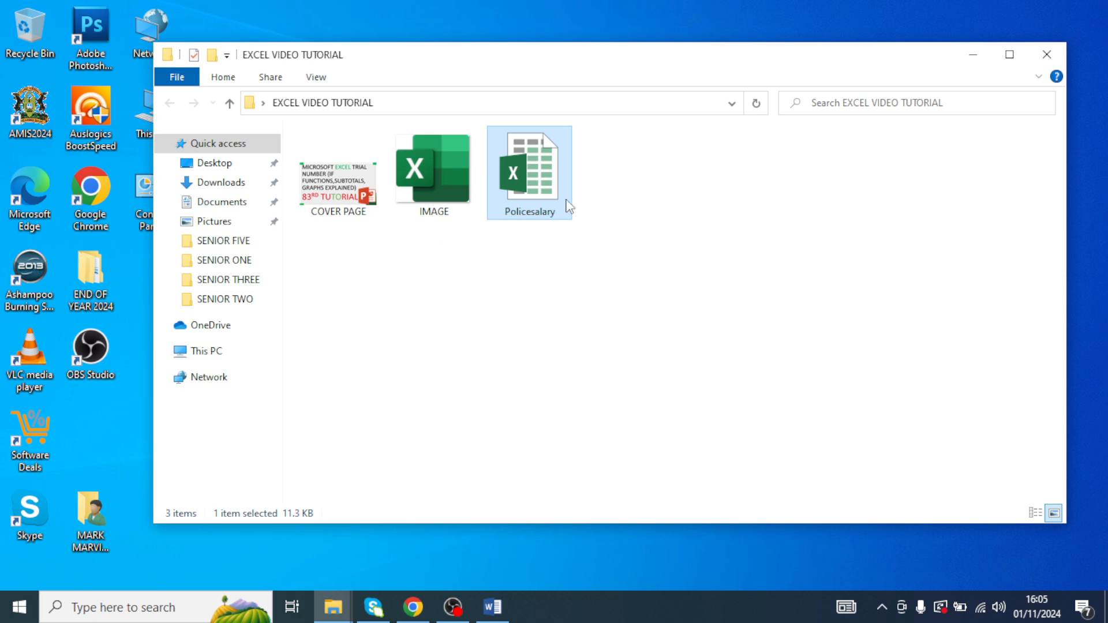
- Rename the pasted Policesalary workbook as PAYROLL 2018
right_click(541, 177)
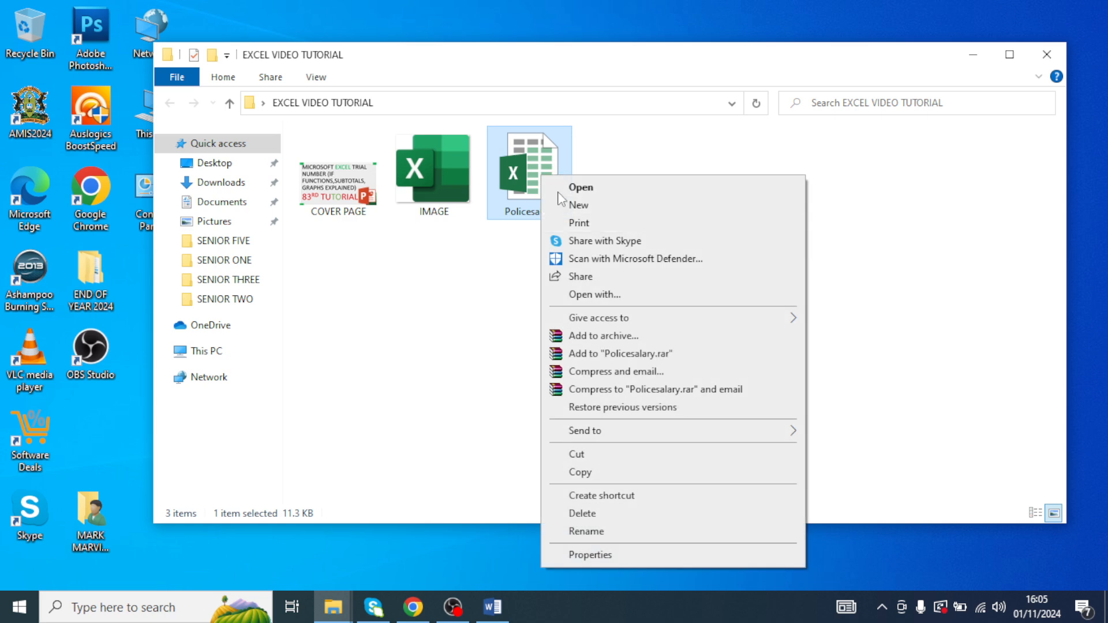
left_click(602, 531)
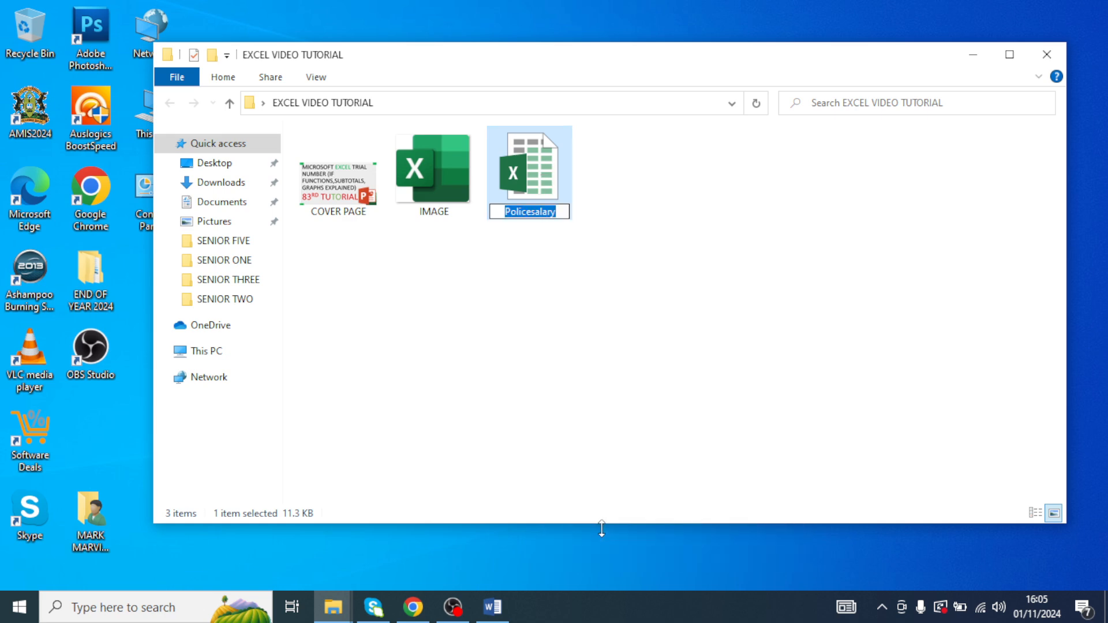
type("PAYROLL ")
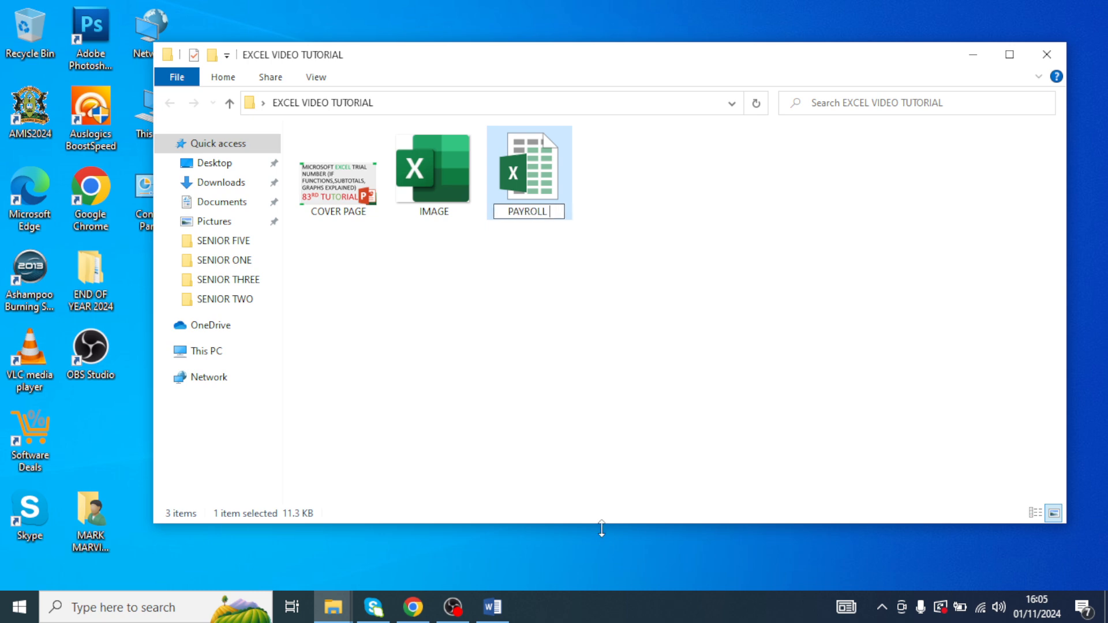
type("2018")
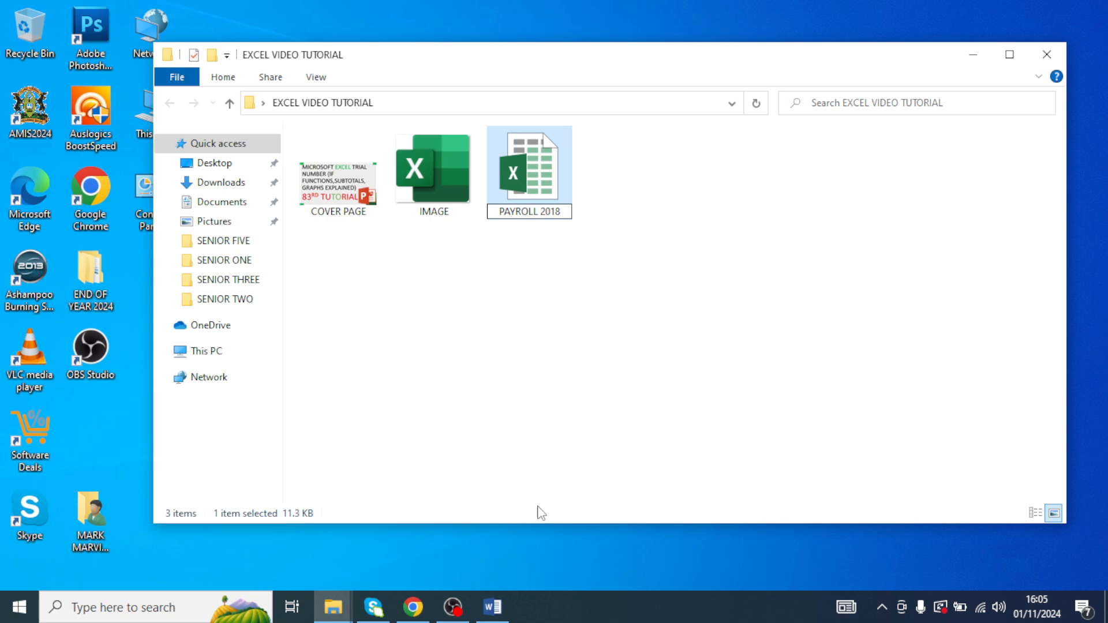
left_click(602, 193)
- Open the PAYROLL 2018 workbook and return to the top of the sheet
double_click(557, 177)
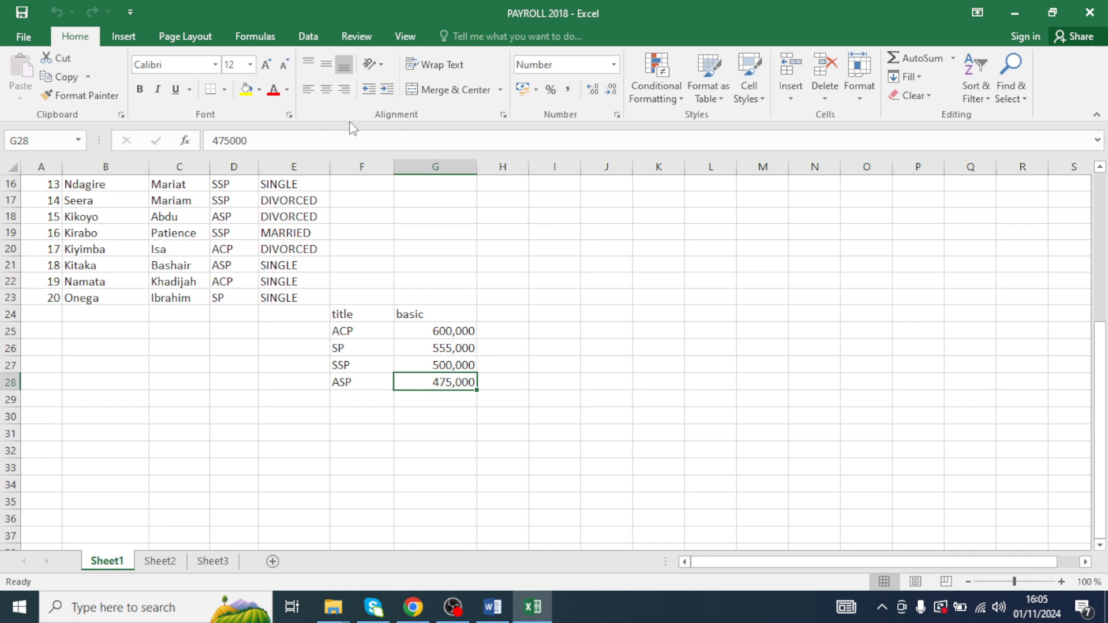
scroll(317, 323, "up", 5)
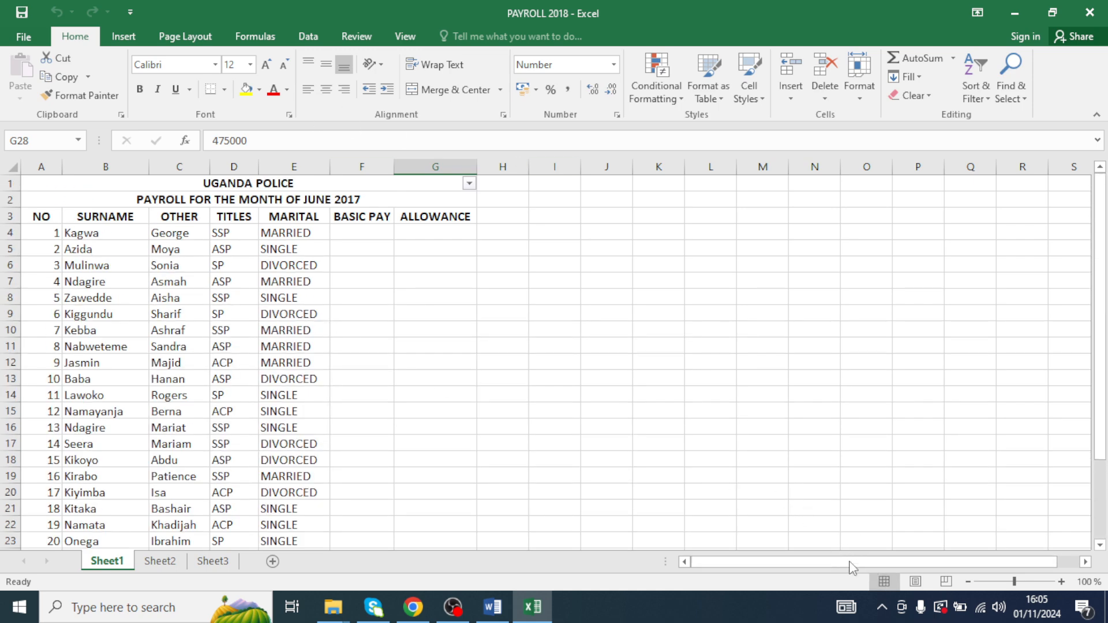
- Review task (i) and the basic pay and allowance tables in the question document
left_click(492, 607)
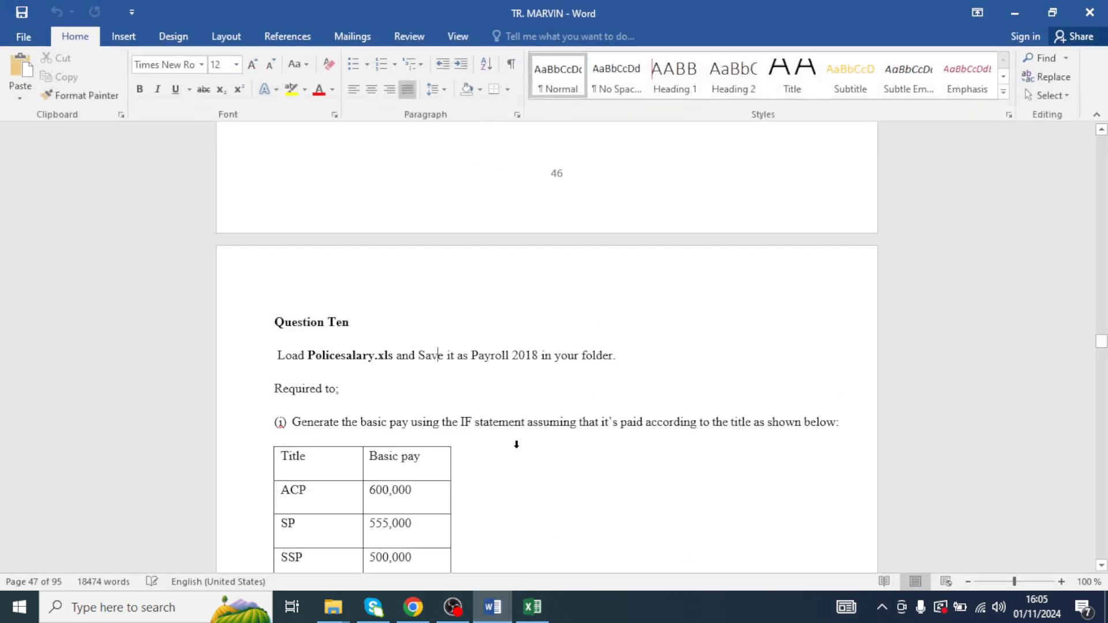
scroll(411, 415, "down", 3)
scroll(411, 416, "down", 2)
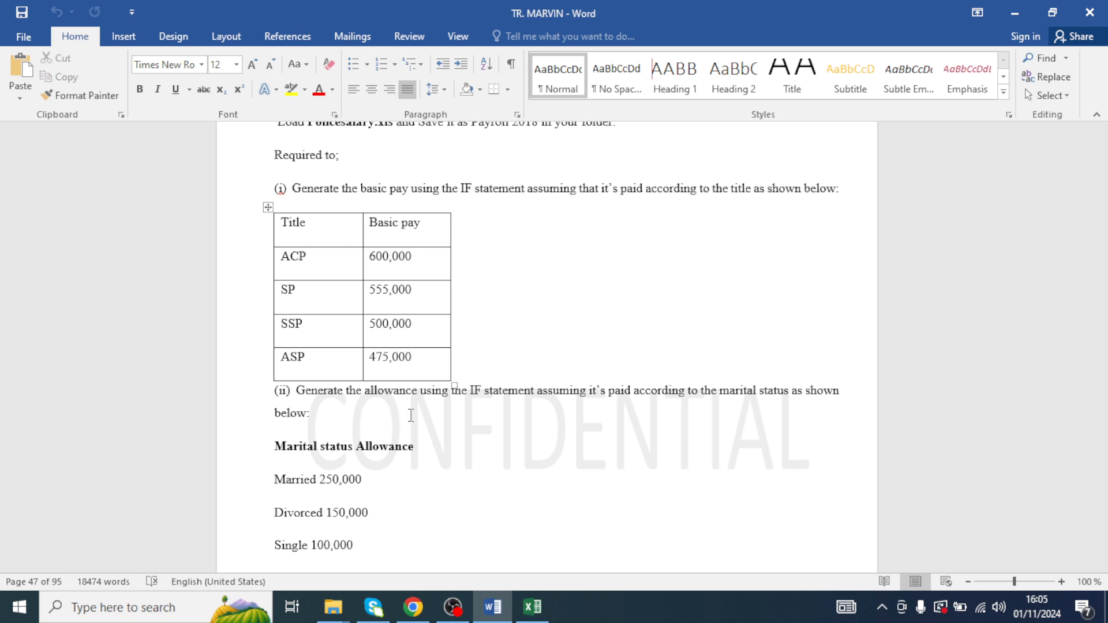
- Return to the PAYROLL 2018 workbook and examine the TITLES column and the title/basic pay table below the staff list
left_click(540, 605)
left_click(365, 248)
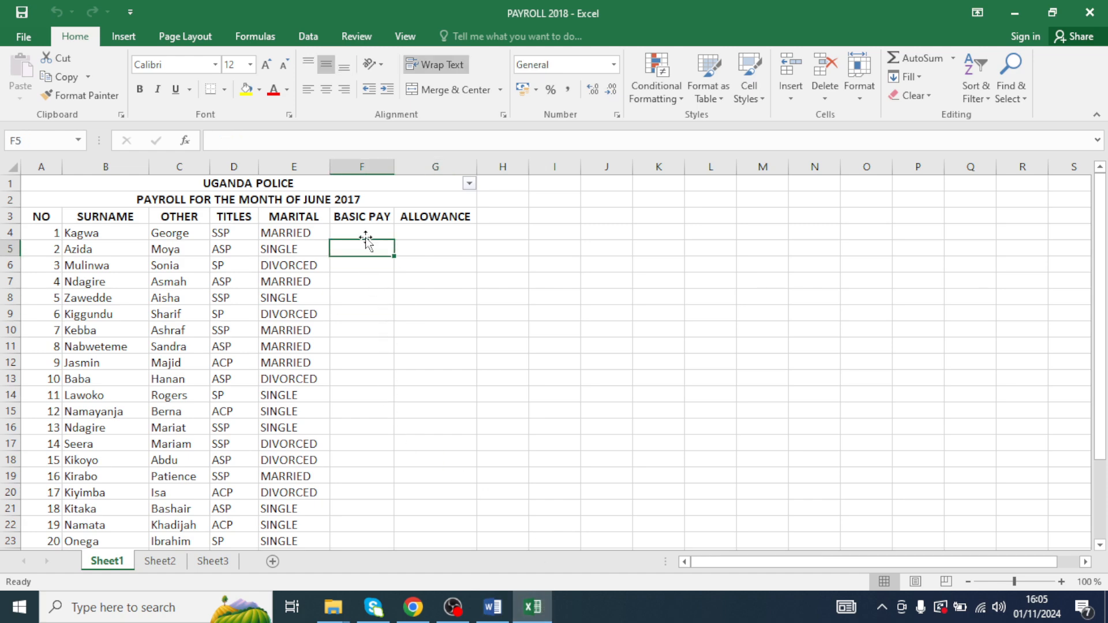
scroll(381, 332, "down", 4)
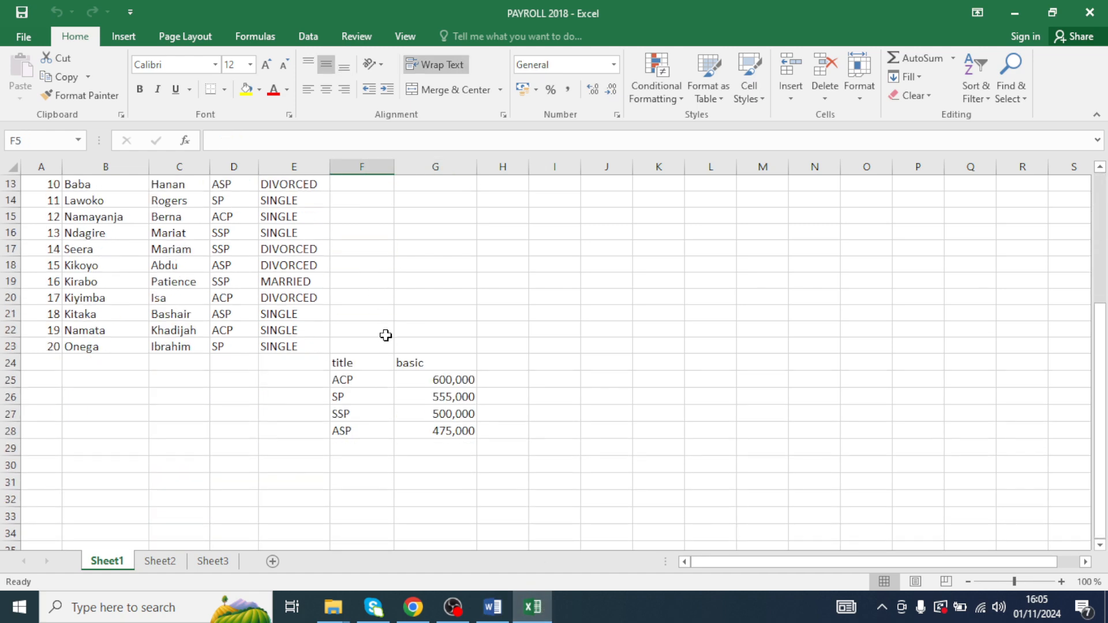
scroll(404, 376, "up", 2)
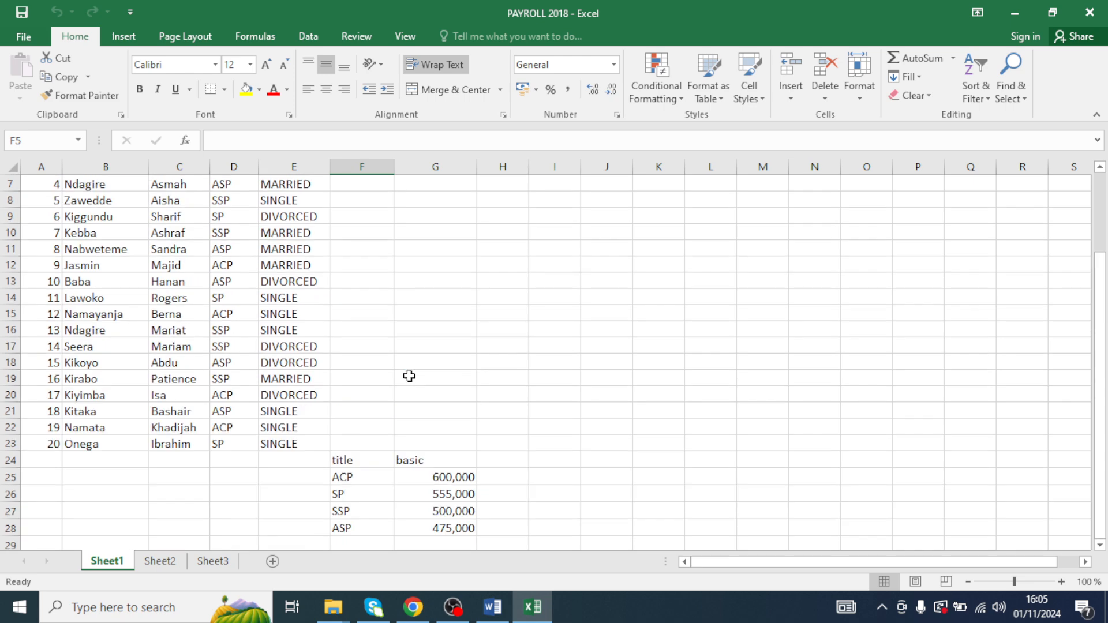
scroll(392, 477, "up", 2)
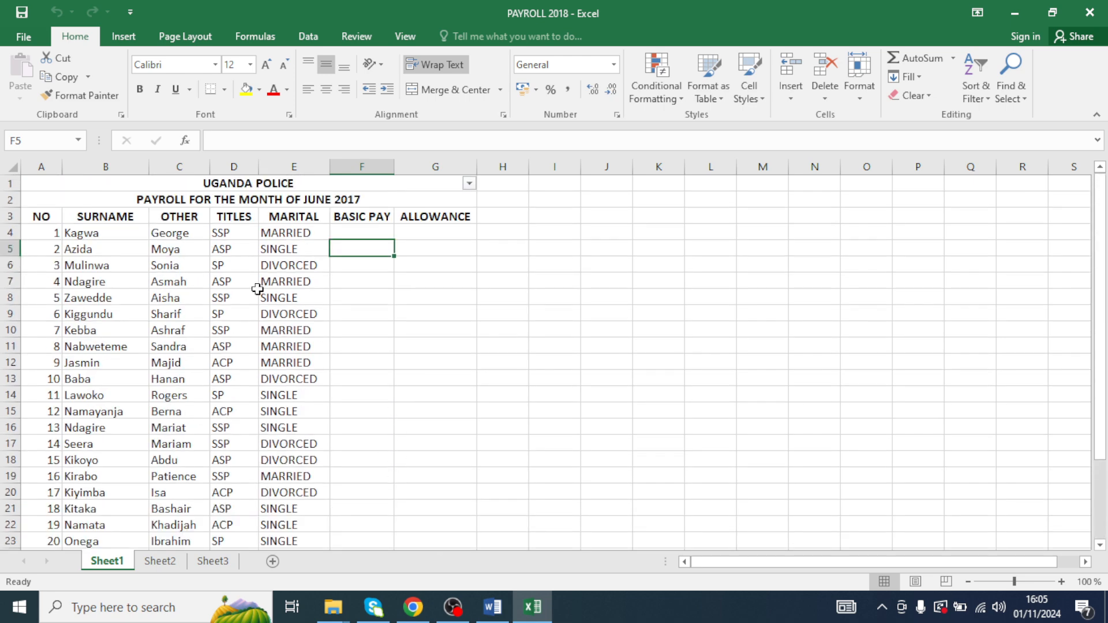
left_click(231, 233)
scroll(349, 348, "down", 4)
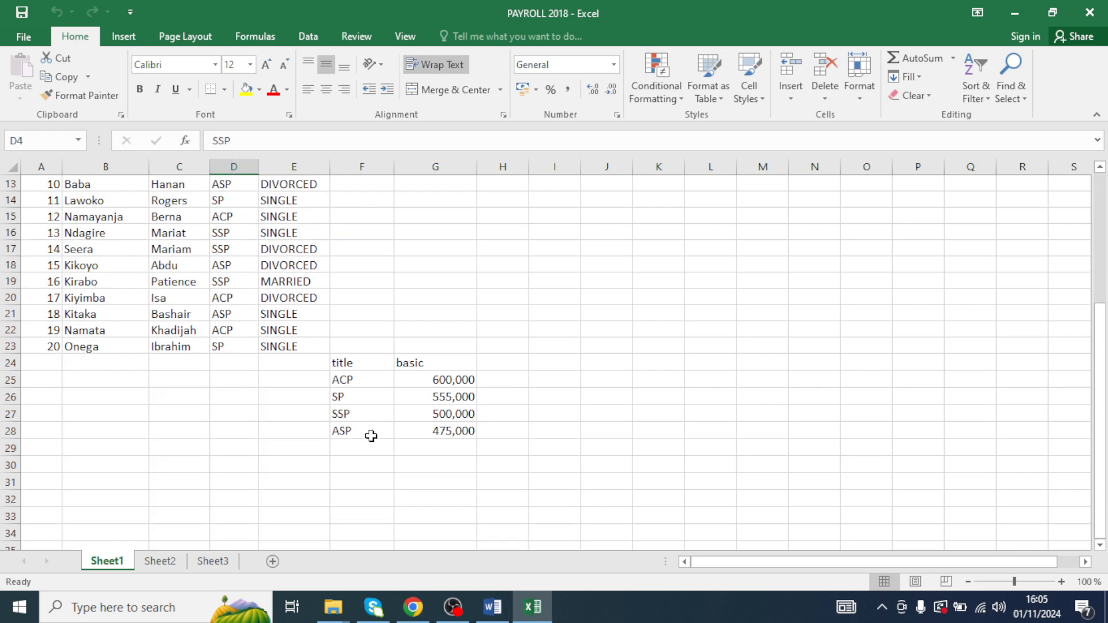
left_click(441, 416)
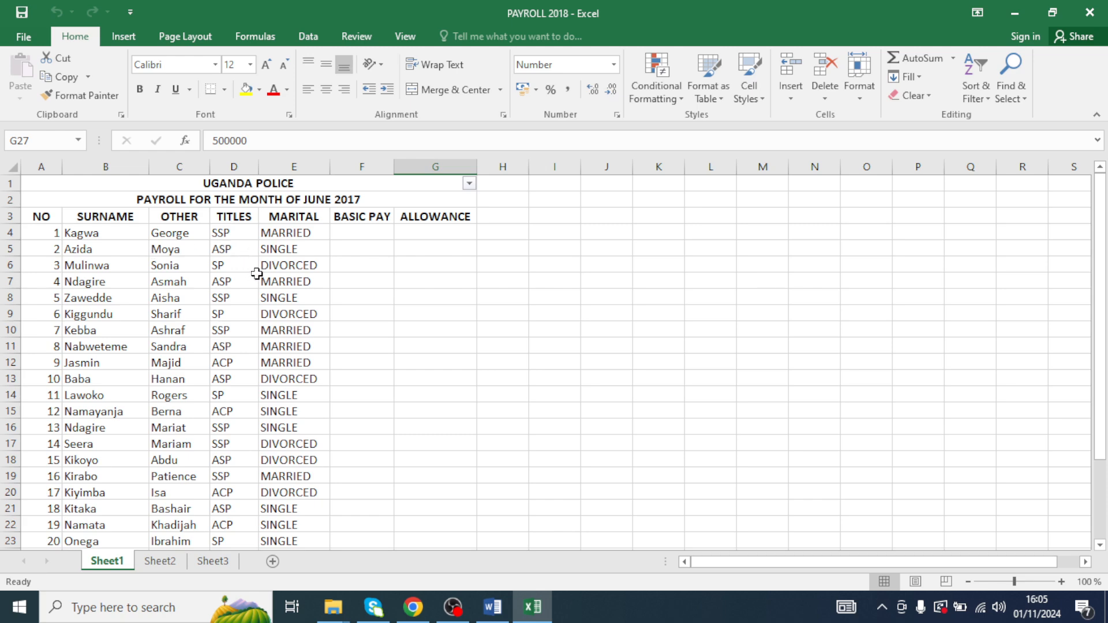
scroll(257, 274, "down", 6)
left_click(443, 330)
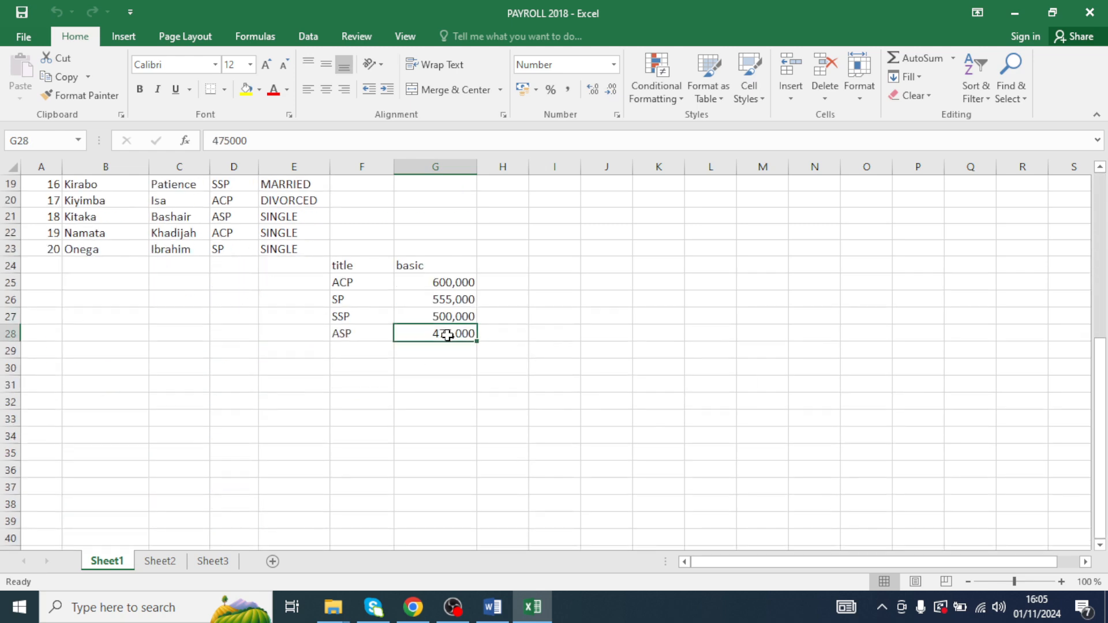
scroll(441, 334, "up", 1)
scroll(444, 335, "up", 5)
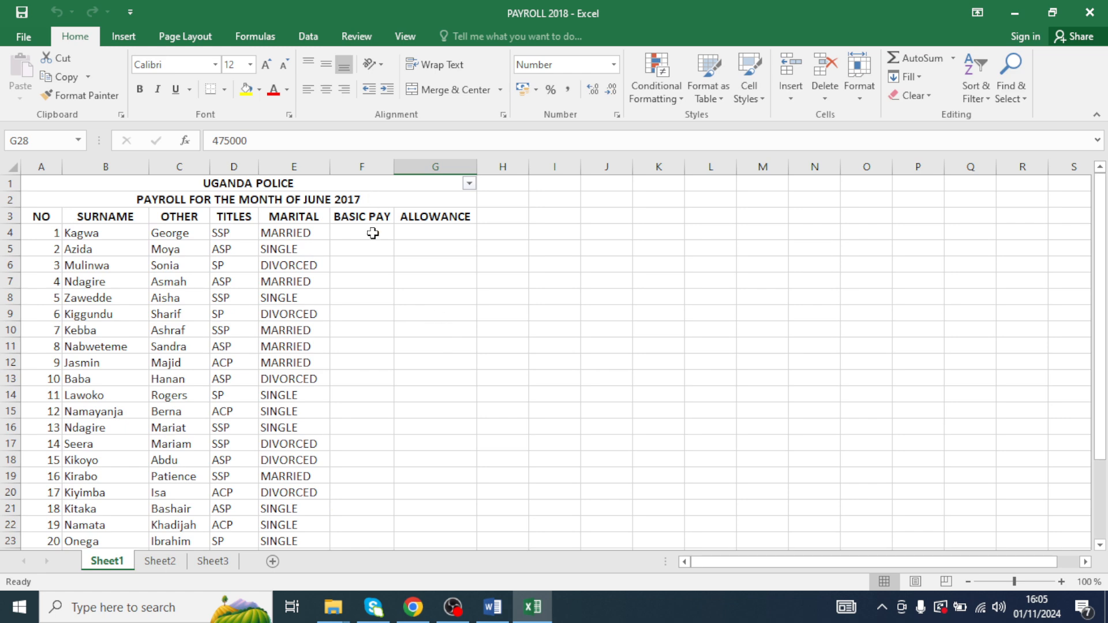
- Widen the BASIC PAY column and start an IF formula in F4 that tests cell D4
left_click_drag(393, 166, 415, 168)
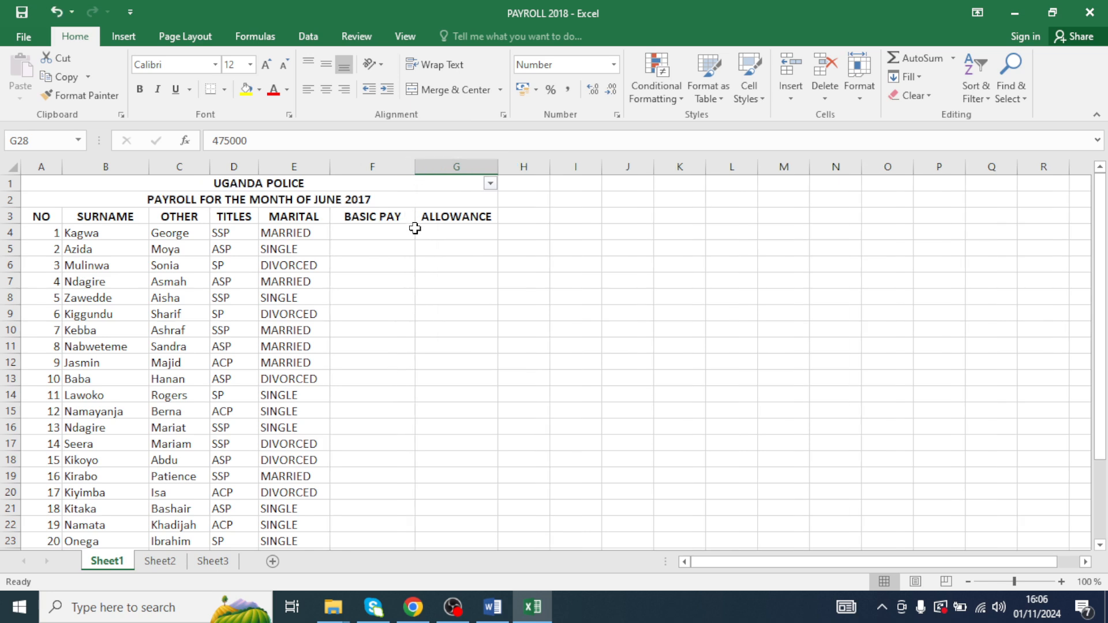
left_click(381, 232)
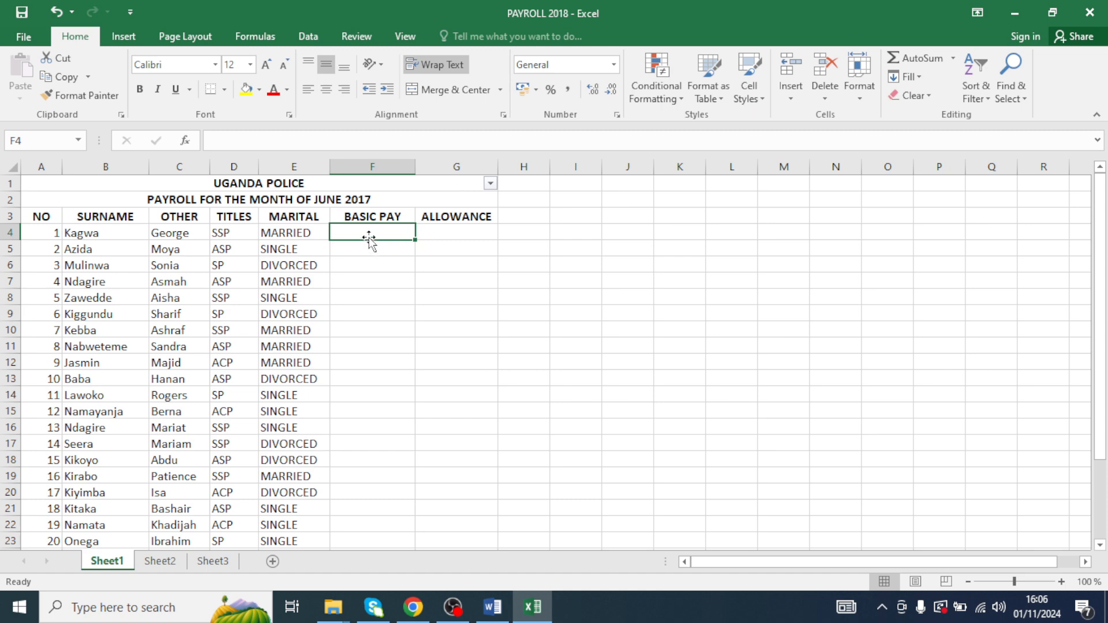
type("=")
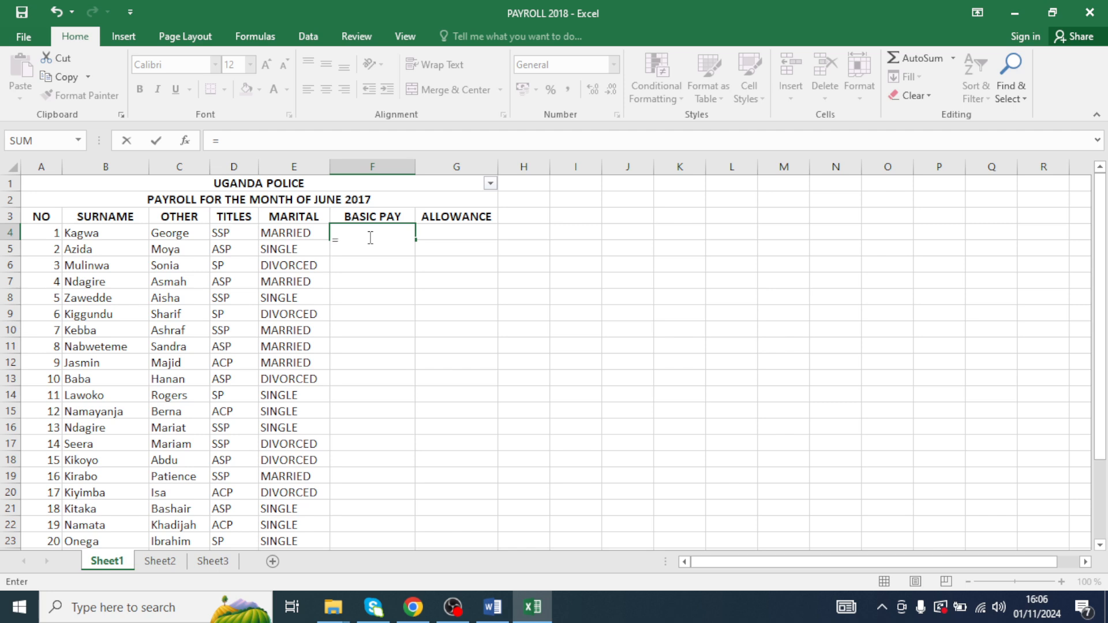
type("IF(")
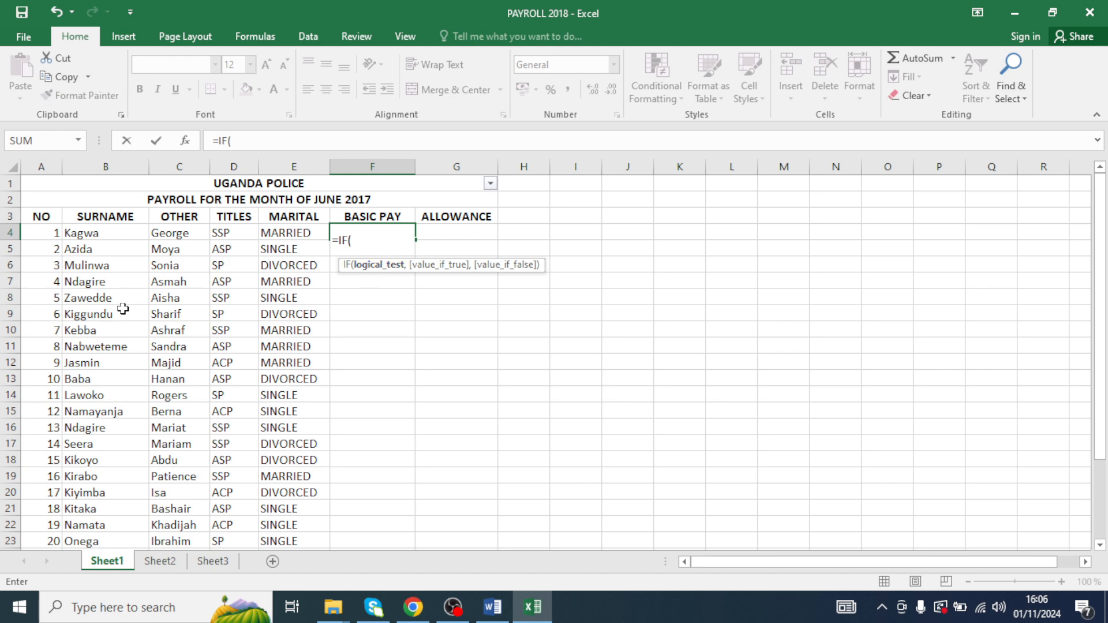
type("D4")
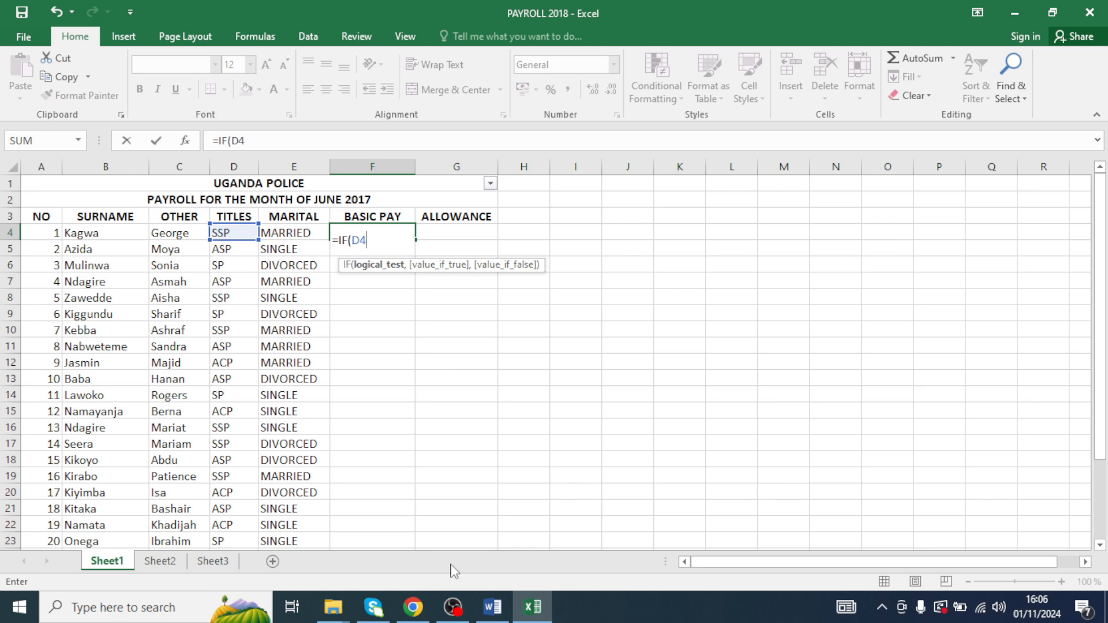
- Check the basic pay table in the question document, then add the ACP condition with 600000 to the formula
left_click(492, 607)
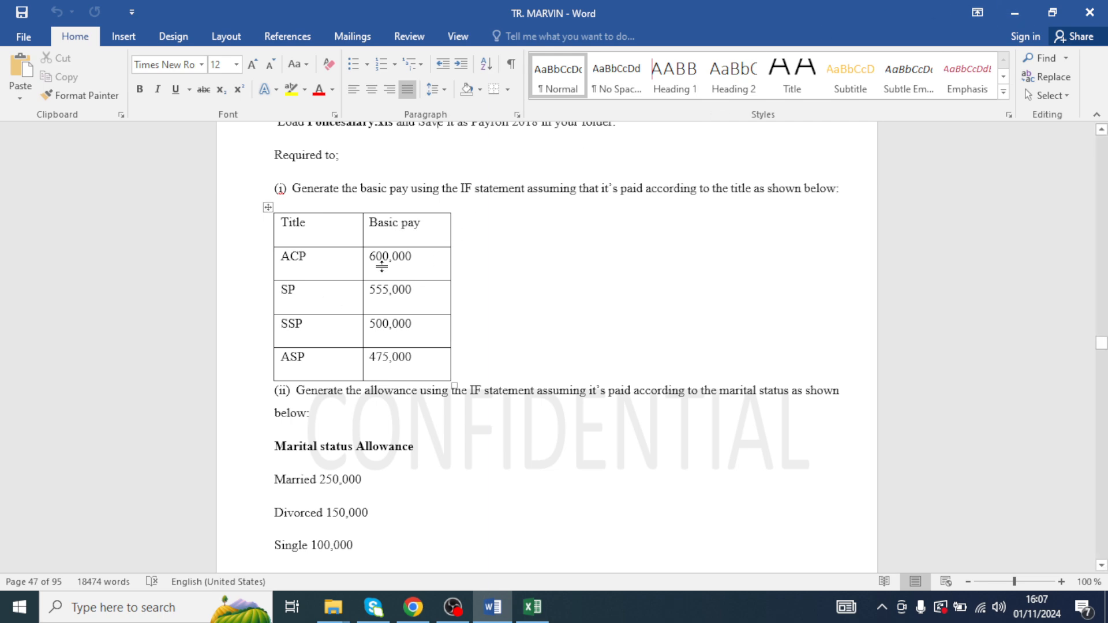
left_click(1014, 12)
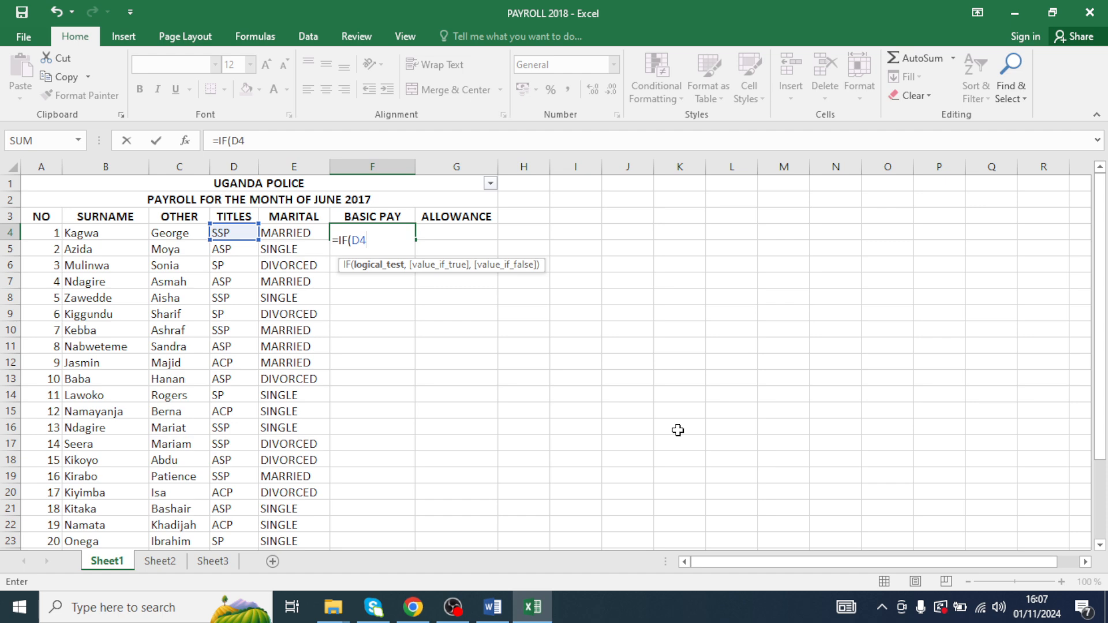
type("=\"ACP\"")
type("=6")
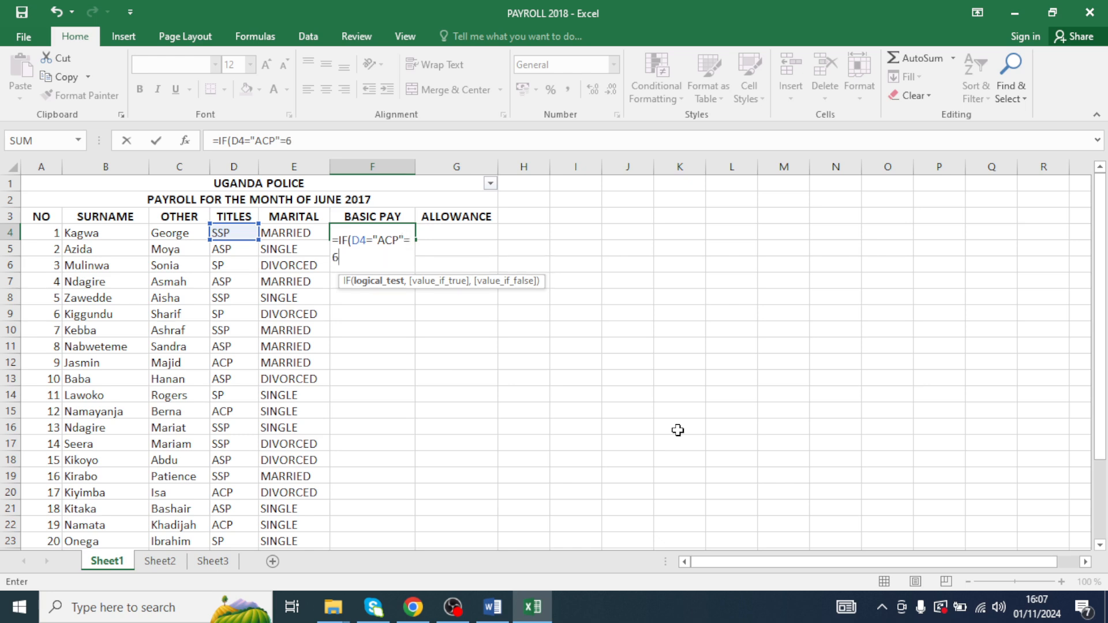
type("00000")
type(",")
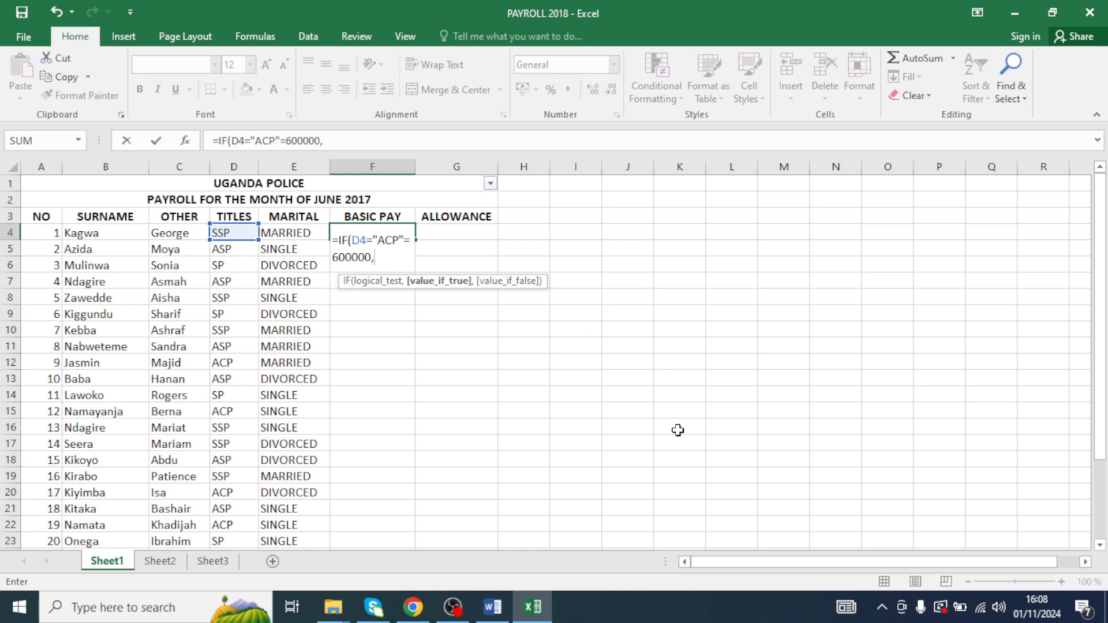
type("IF(")
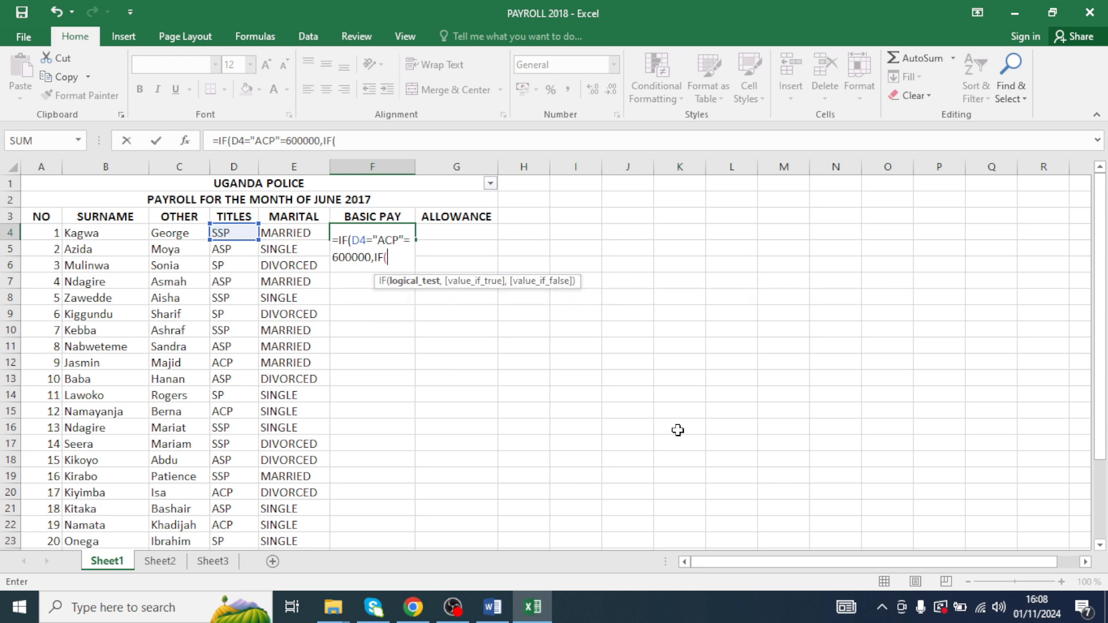
- Add a nested IF testing D4 for "SP" with the value 555000
left_click(678, 430)
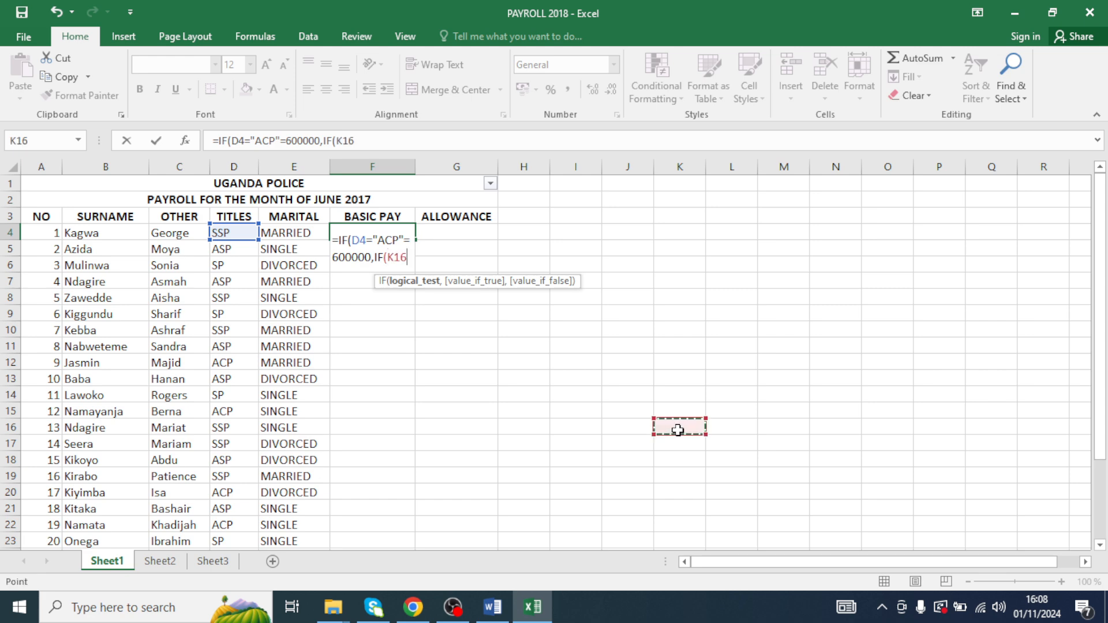
key("BackSpace")
key("BackSpace")
key("BackSpace")
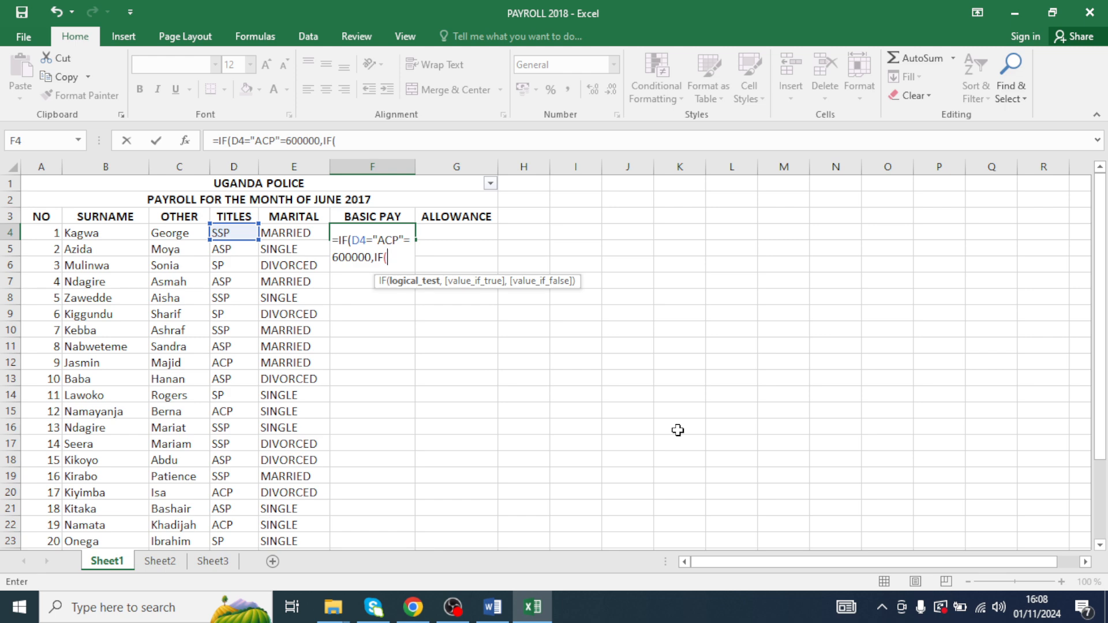
type("D4")
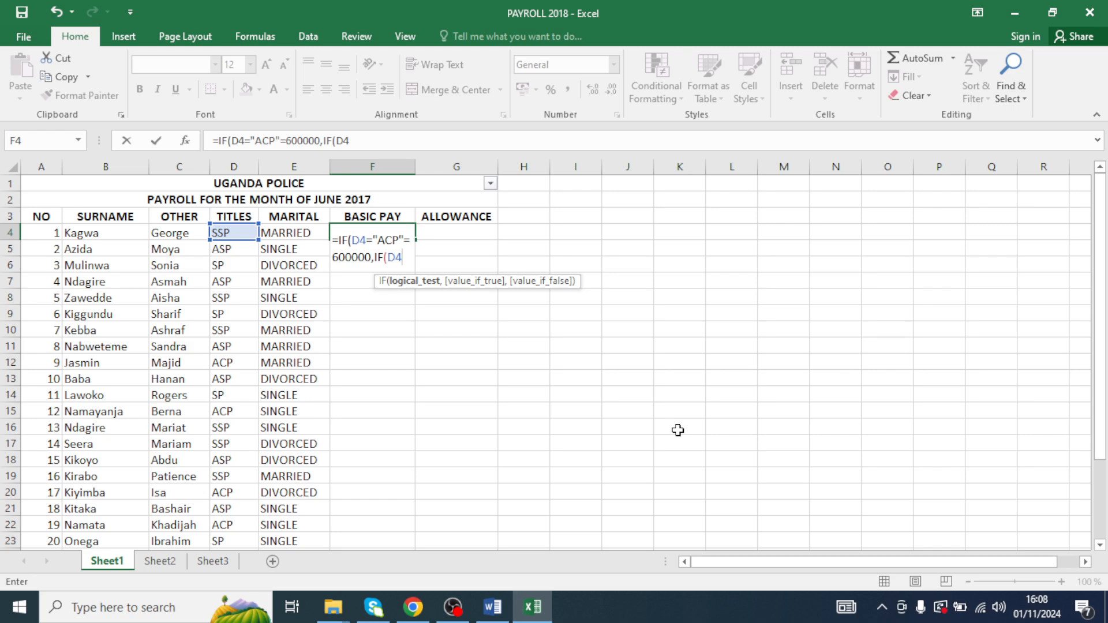
type("=\"SP")
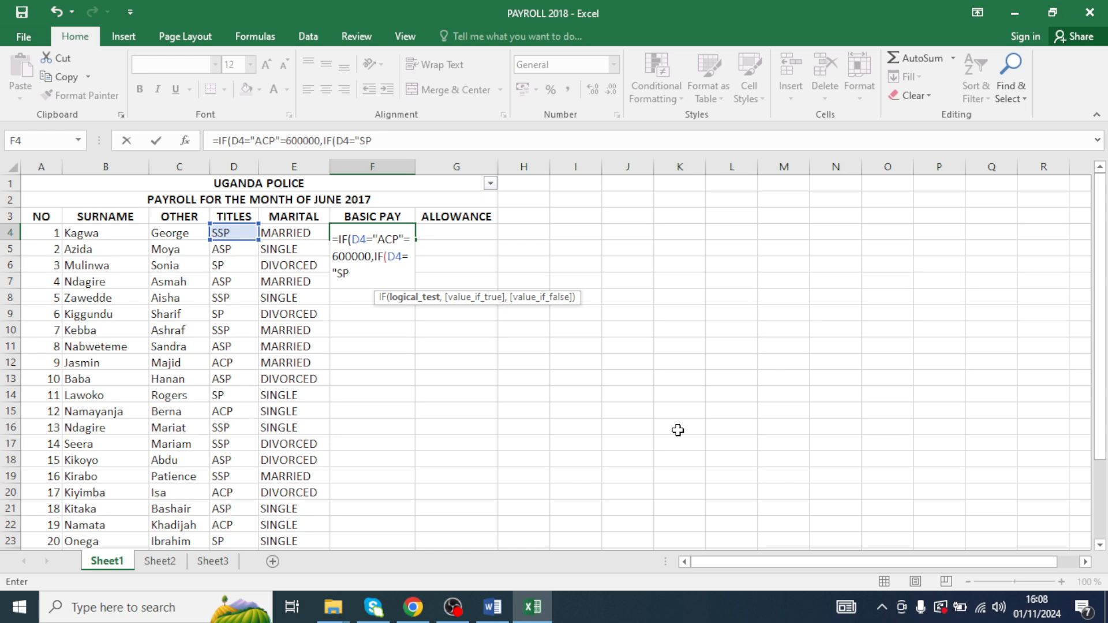
type("\"=555000")
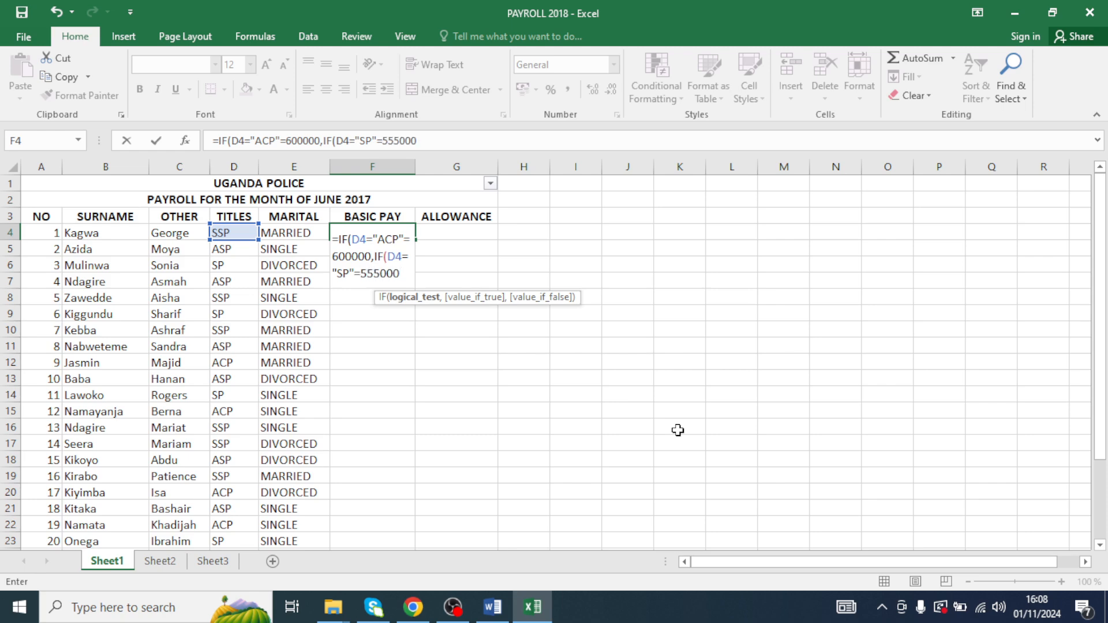
type(",IF(")
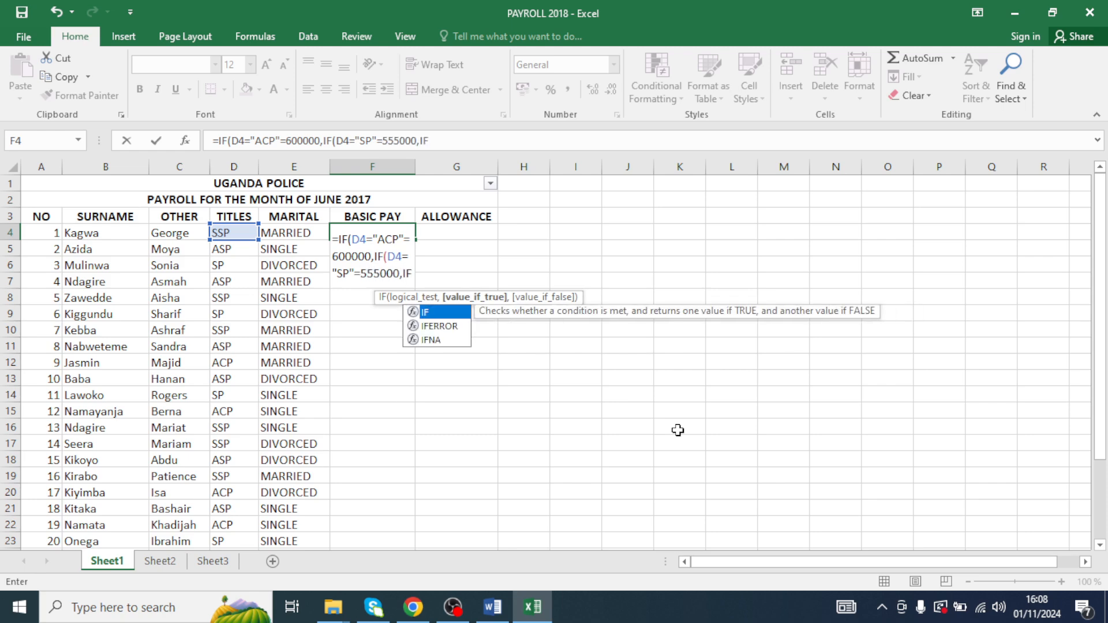
type("D4")
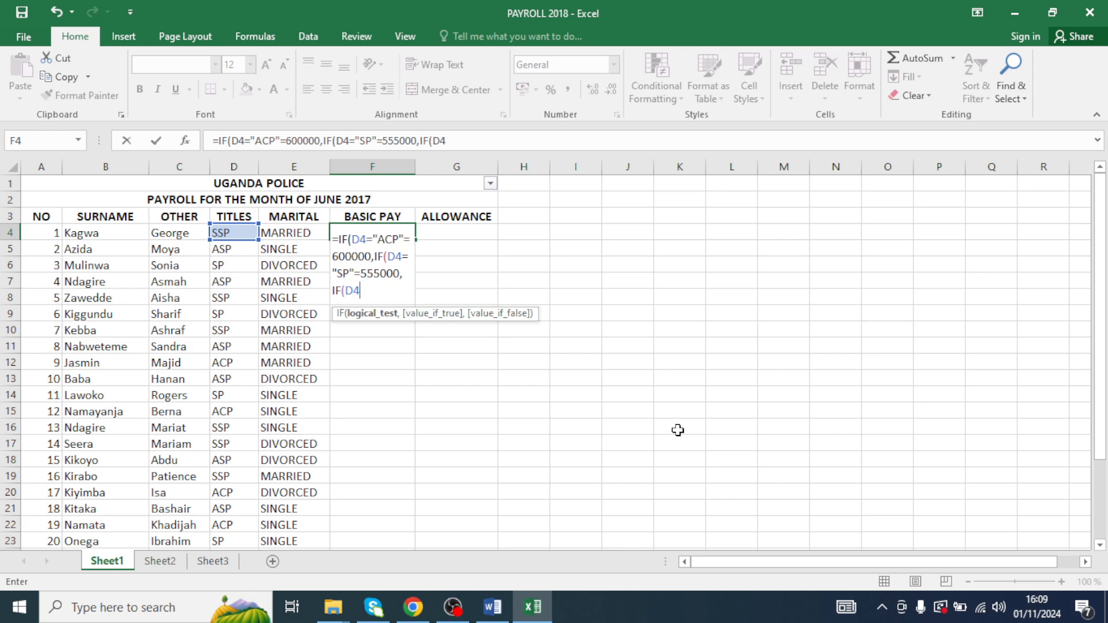
type("=\"SSP\"")
- Add a nested IF testing D4 for "SSP" with the value 500000
type("=500000")
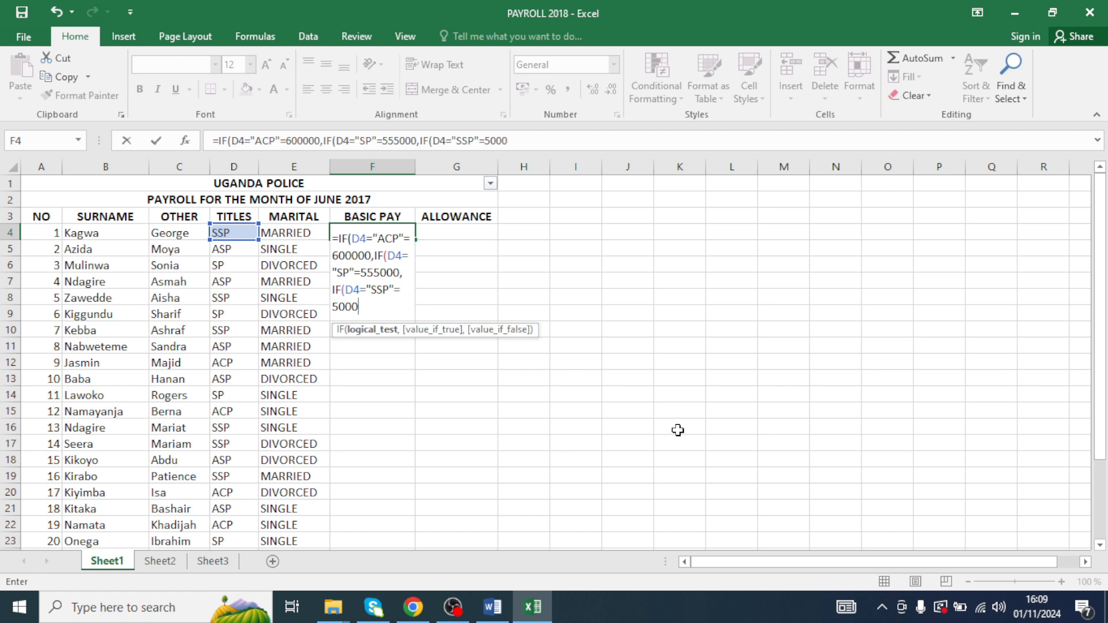
type("00,")
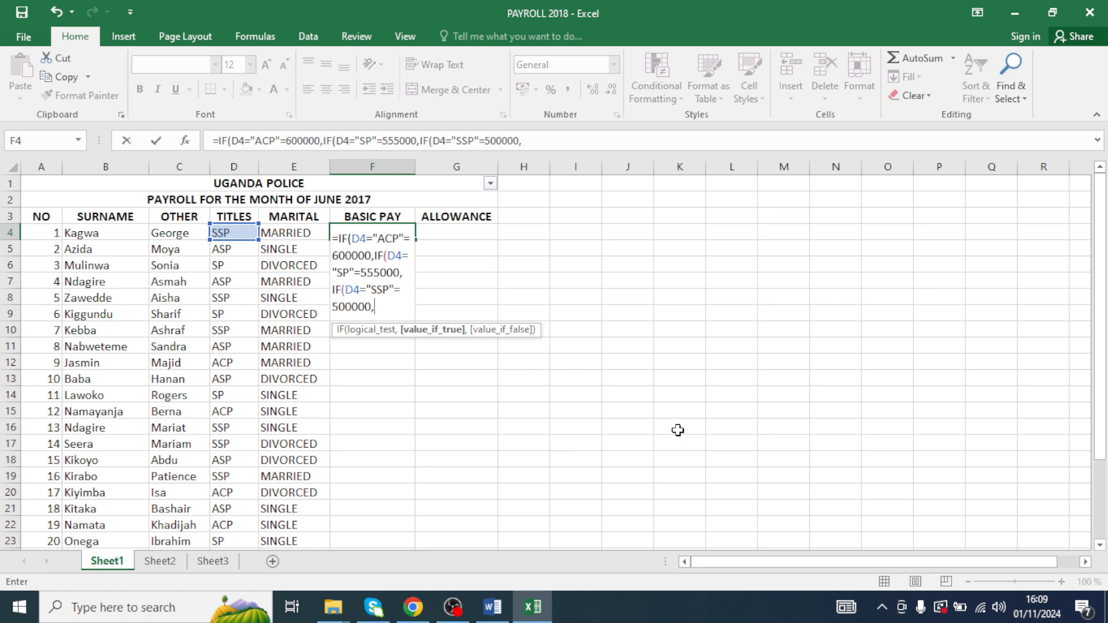
type("IF")
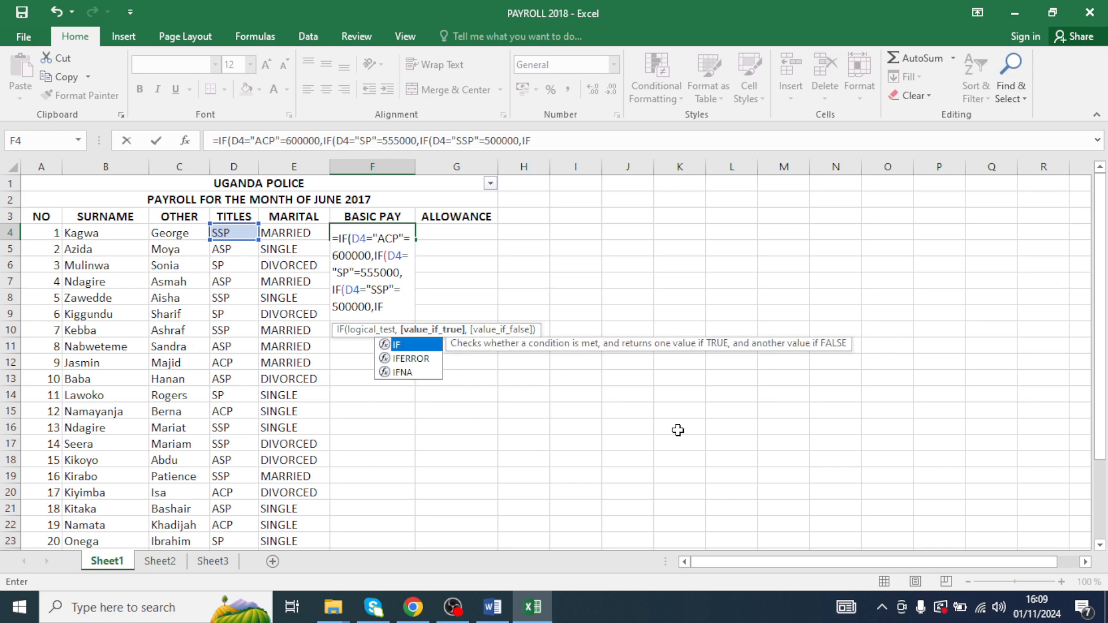
type("(D4")
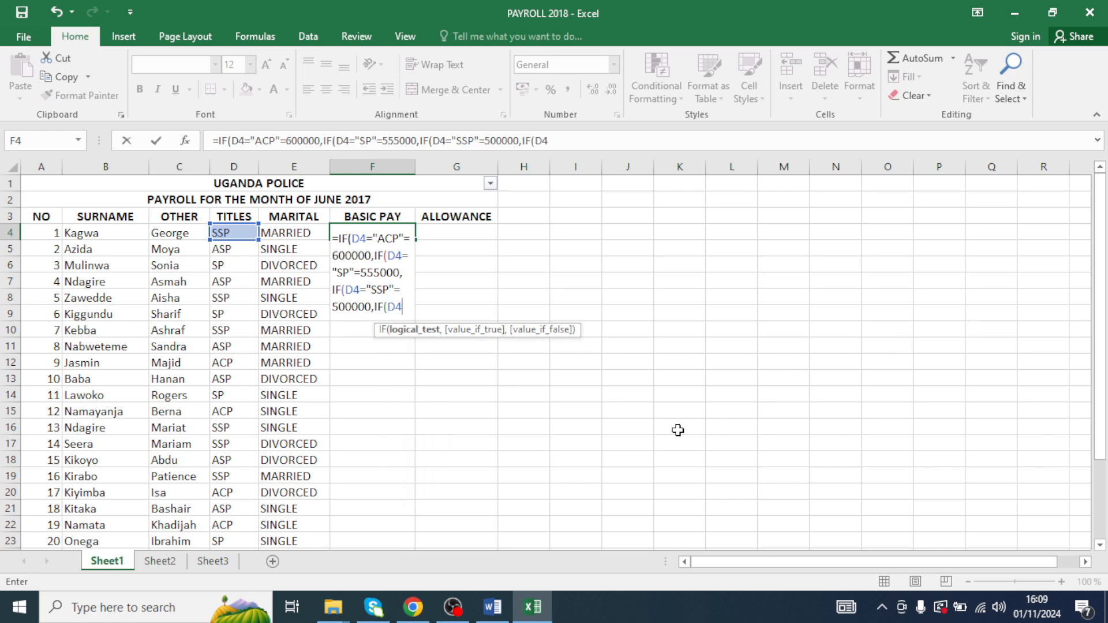
type("=\"ASP")
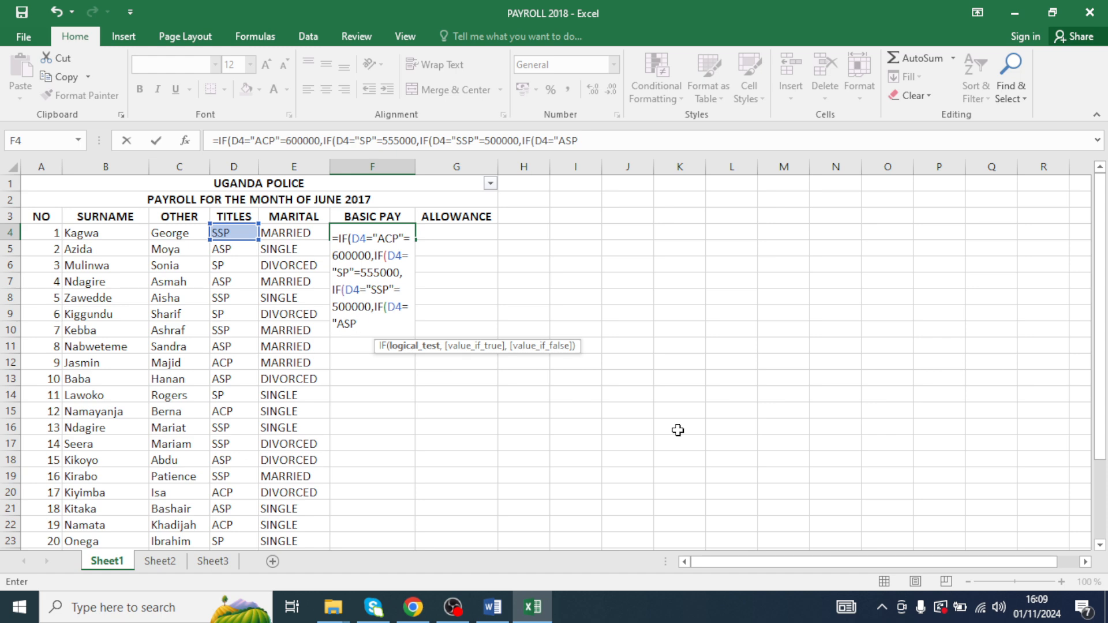
- Add a final nested IF testing D4 for "ASP" with the value 475000
type("\"=475000")
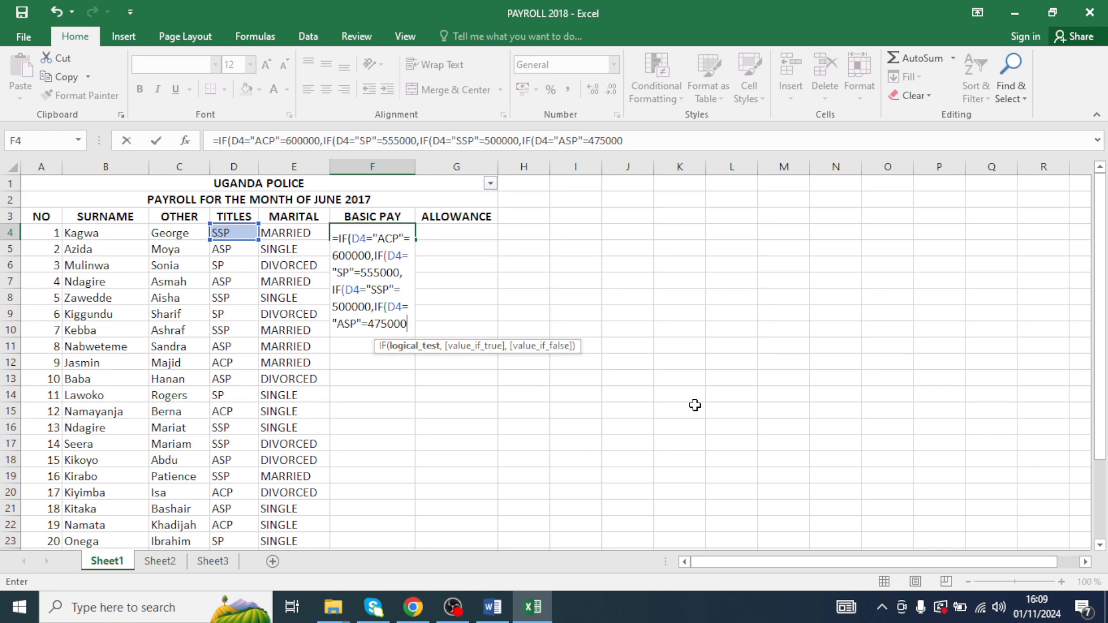
- Try to close the nested IF formula in F4 with closing brackets and enter it, dismissing the error
type("))))")
key("Return")
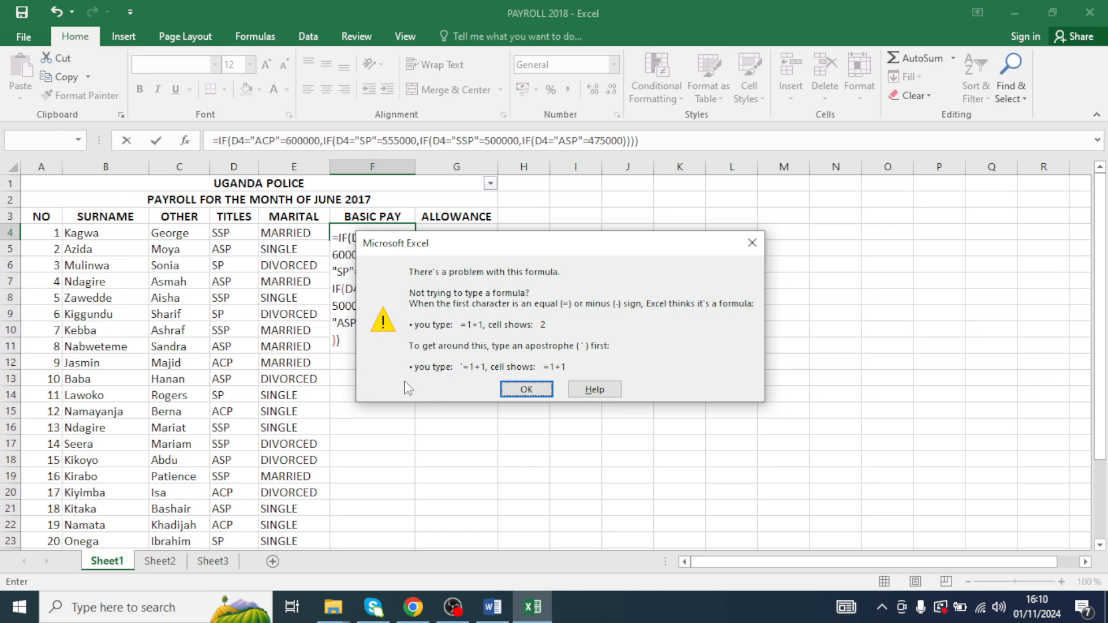
left_click(525, 390)
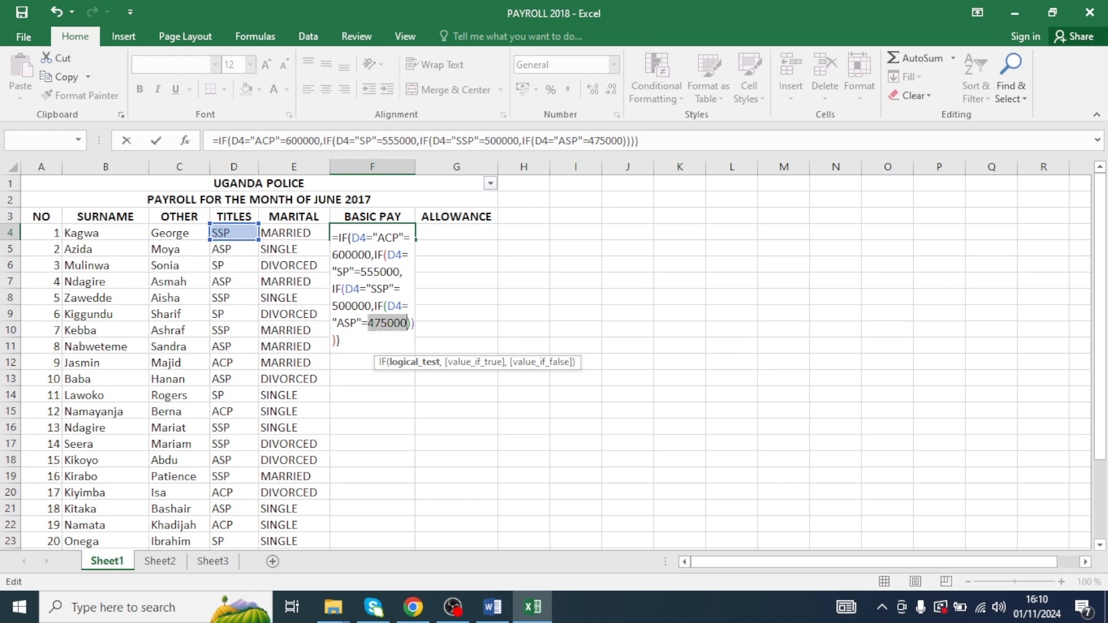
- Retype the final 475000 value with closing brackets and try entering the formula again, dismissing the error
left_click(404, 325)
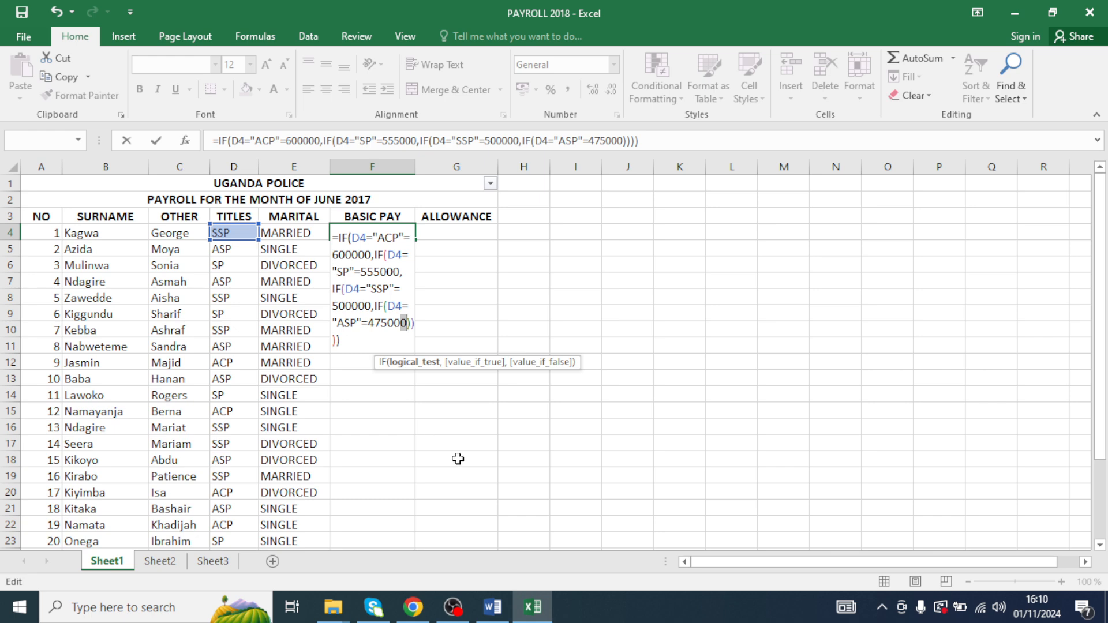
key("End")
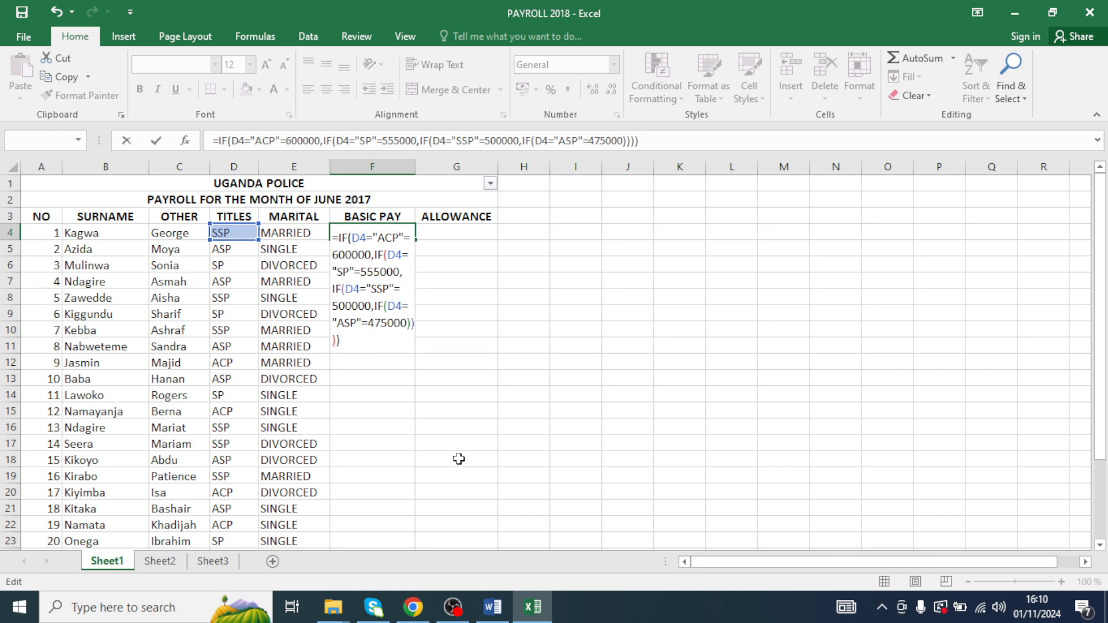
key("BackSpace")
key("BackSpace")
key("BackSpace")
key("BackSpace")
key("BackSpace")
key("BackSpace")
key("BackSpace")
key("BackSpace")
key("BackSpace")
key("BackSpace")
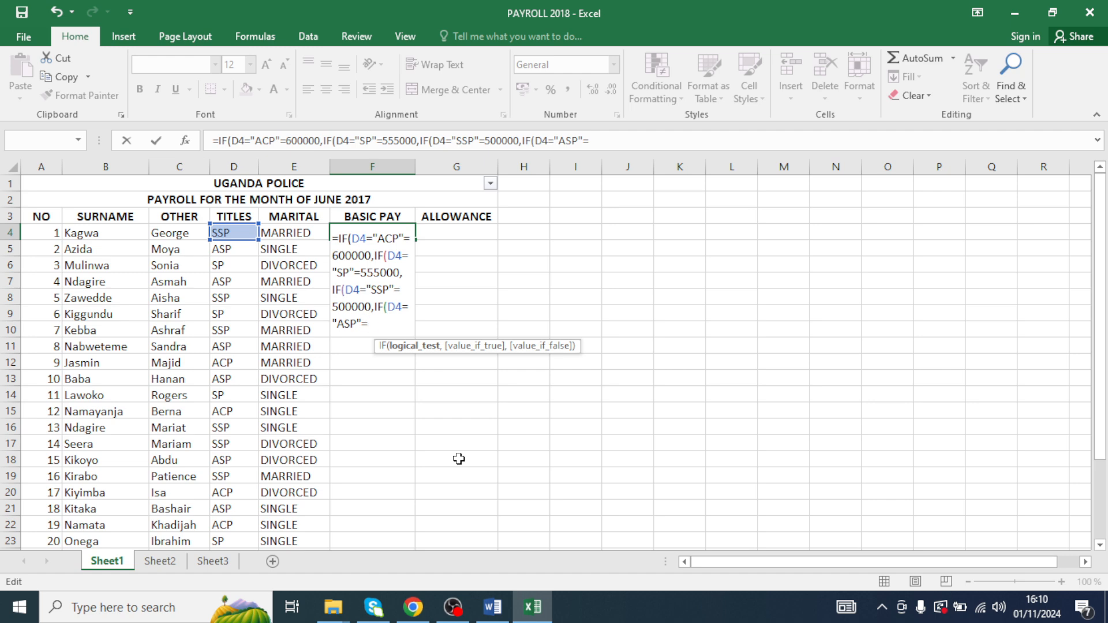
type("475000))")
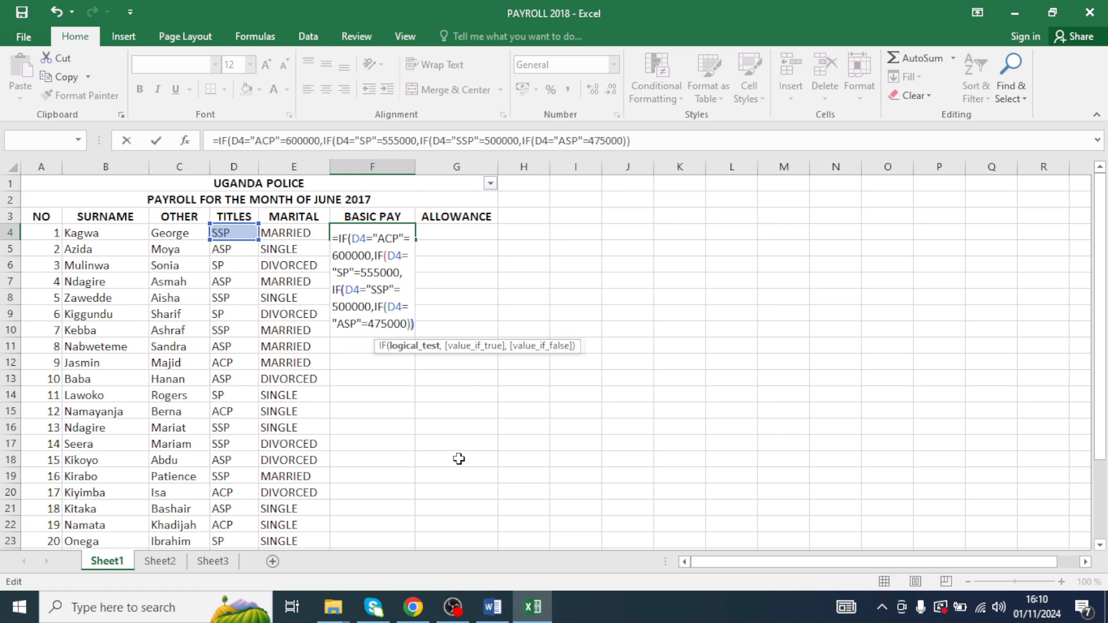
type("))")
key("Return")
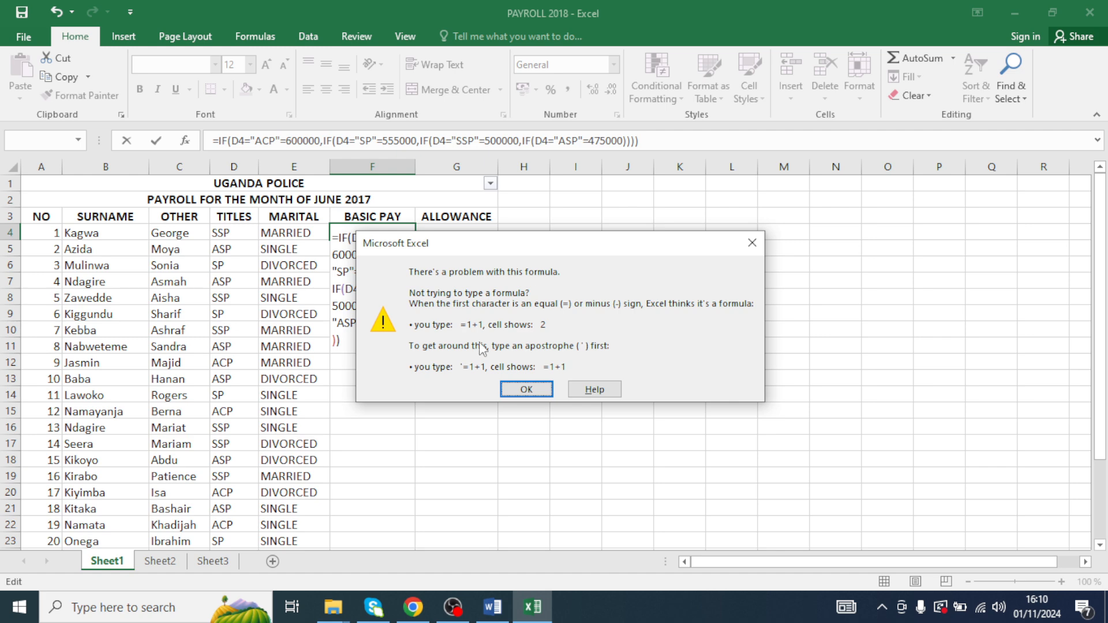
left_click(517, 390)
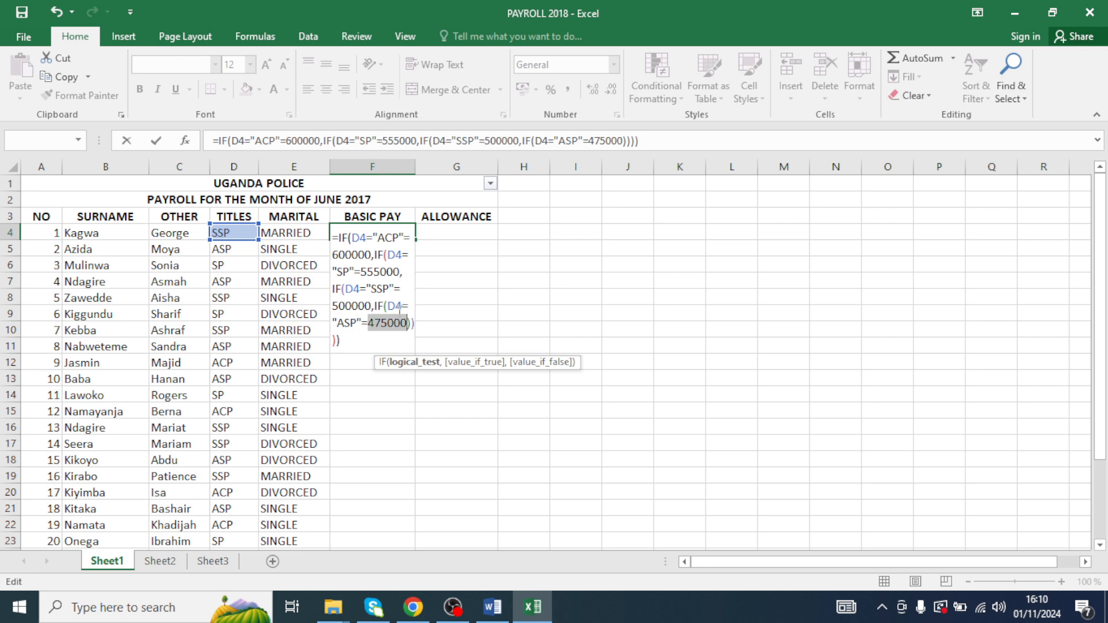
- Insert a comma between the "ASP" test and the 475000 value in the last nested IF
left_click(370, 328)
key("BackSpace")
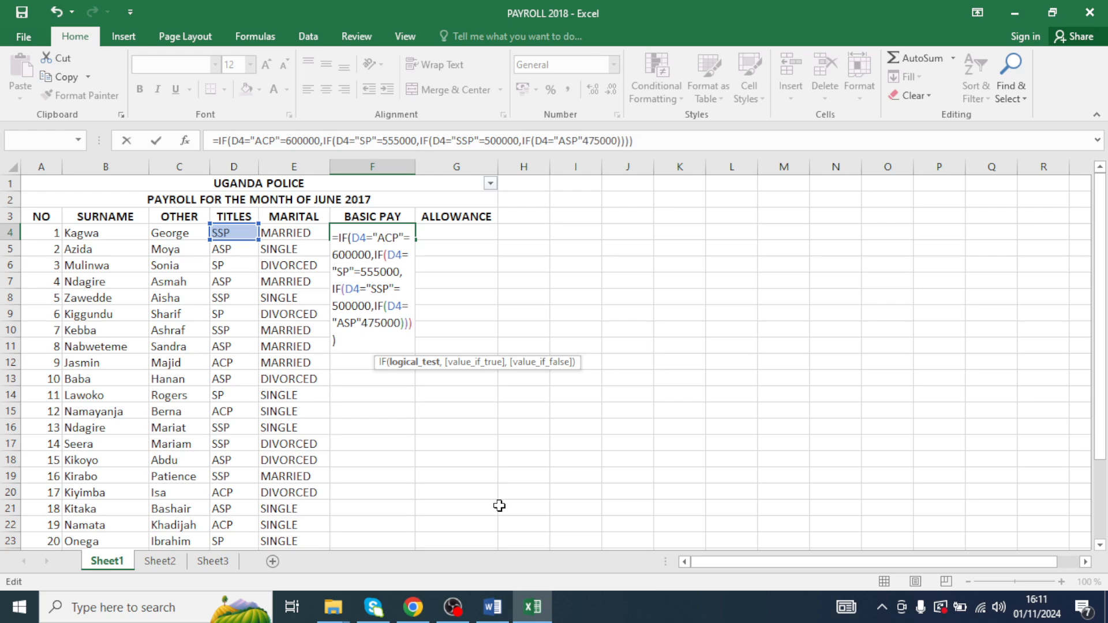
type(",=")
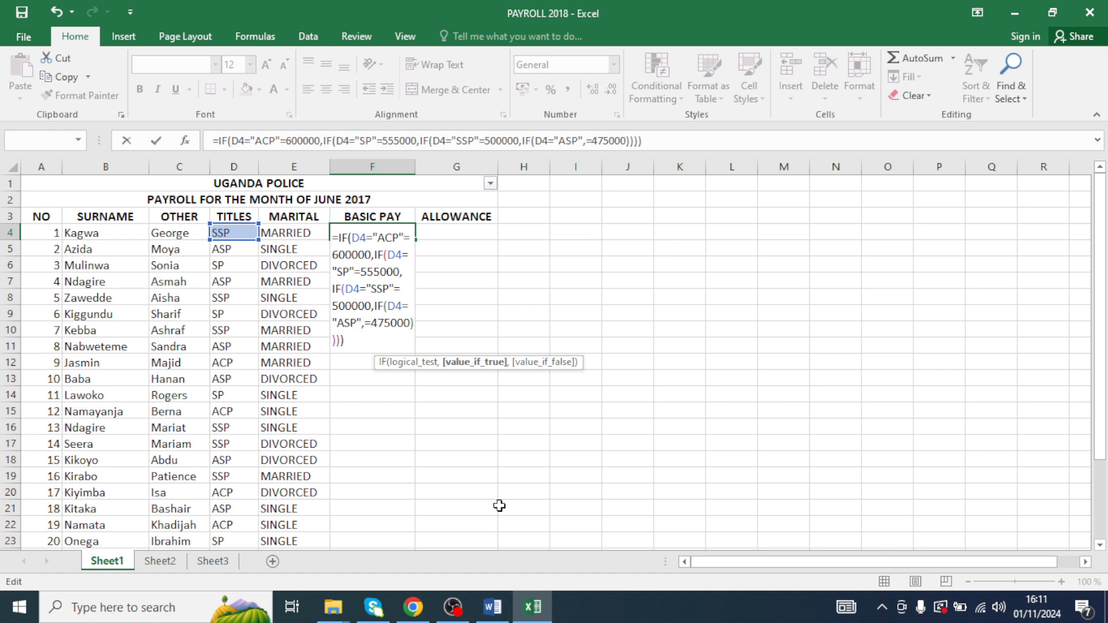
key("Return")
key("Return")
left_click(357, 342)
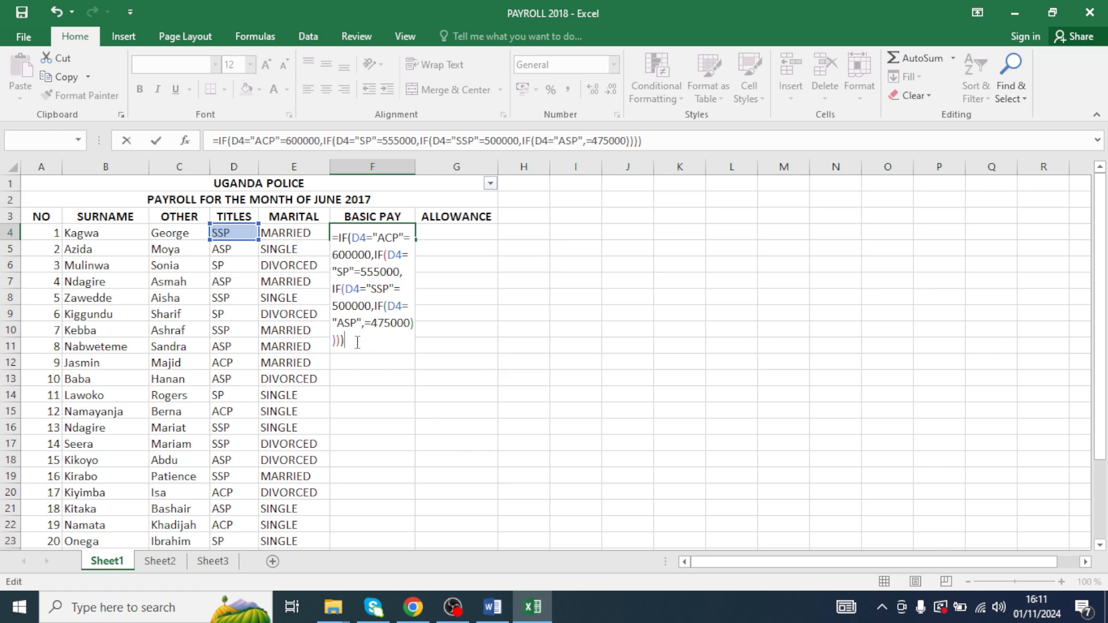
- Trim the formula back to the SSP test, close it after 500000 and try entering it, dismissing the error
key("BackSpace")
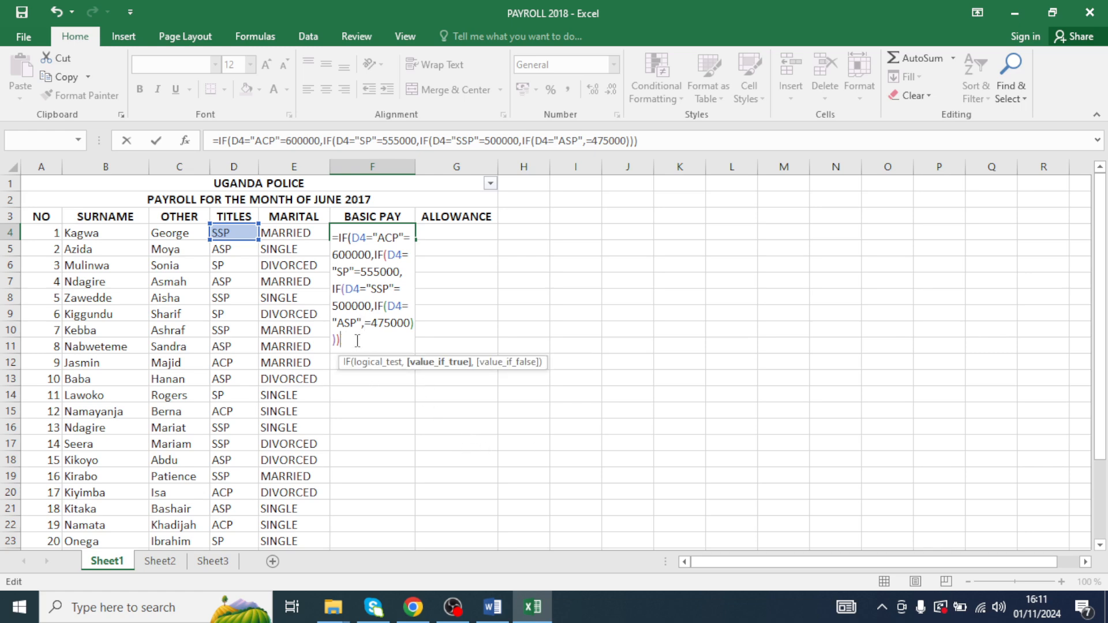
key("BackSpace")
key("BackSpace")
key("BackSpace")
key("BackSpace")
key("BackSpace")
key("BackSpace")
key("BackSpace")
key("BackSpace")
key("BackSpace")
key("BackSpace")
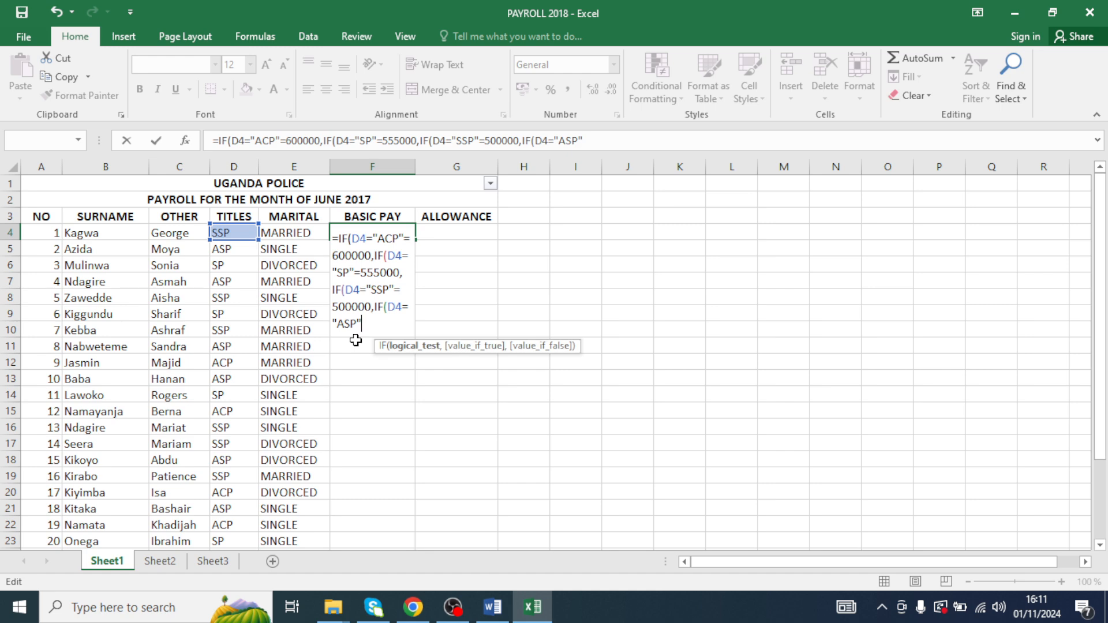
key("BackSpace")
key("BackSpace")
key("BackSpace")
key("BackSpace")
key("BackSpace")
key("BackSpace")
key("BackSpace")
key("BackSpace")
key("BackSpace")
key("BackSpace")
key("BackSpace")
key("BackSpace")
key("BackSpace")
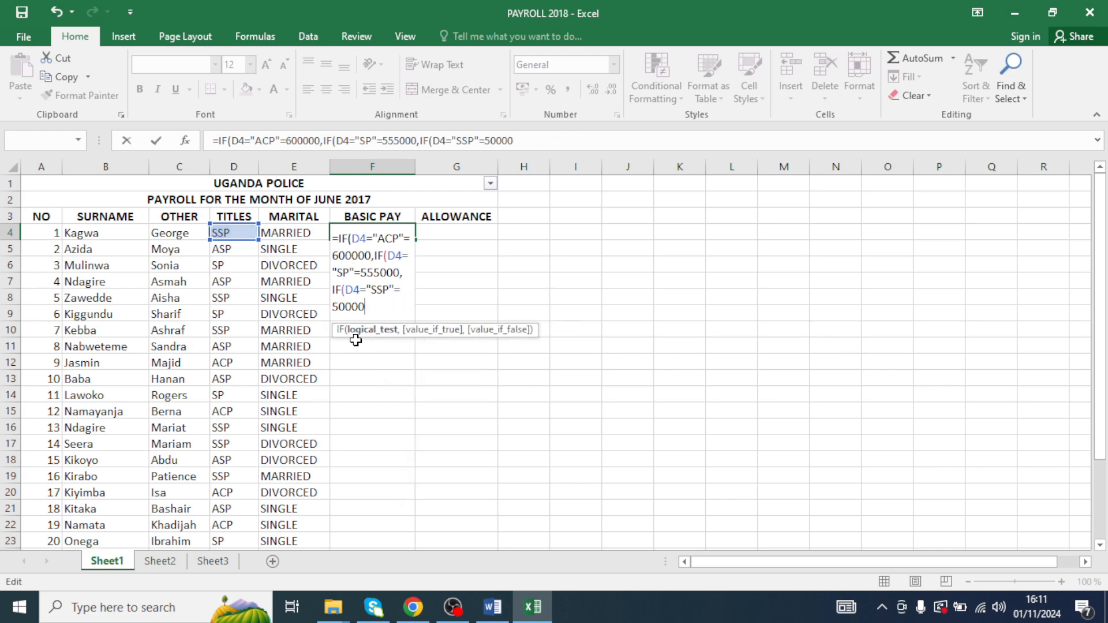
type("0)))")
key("Return")
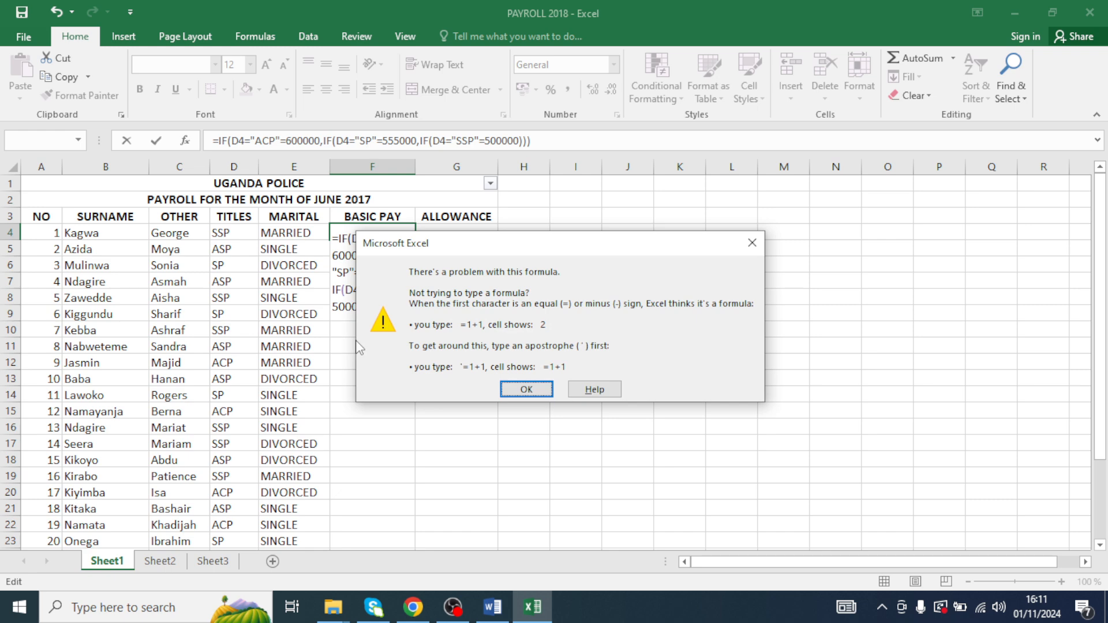
left_click(523, 390)
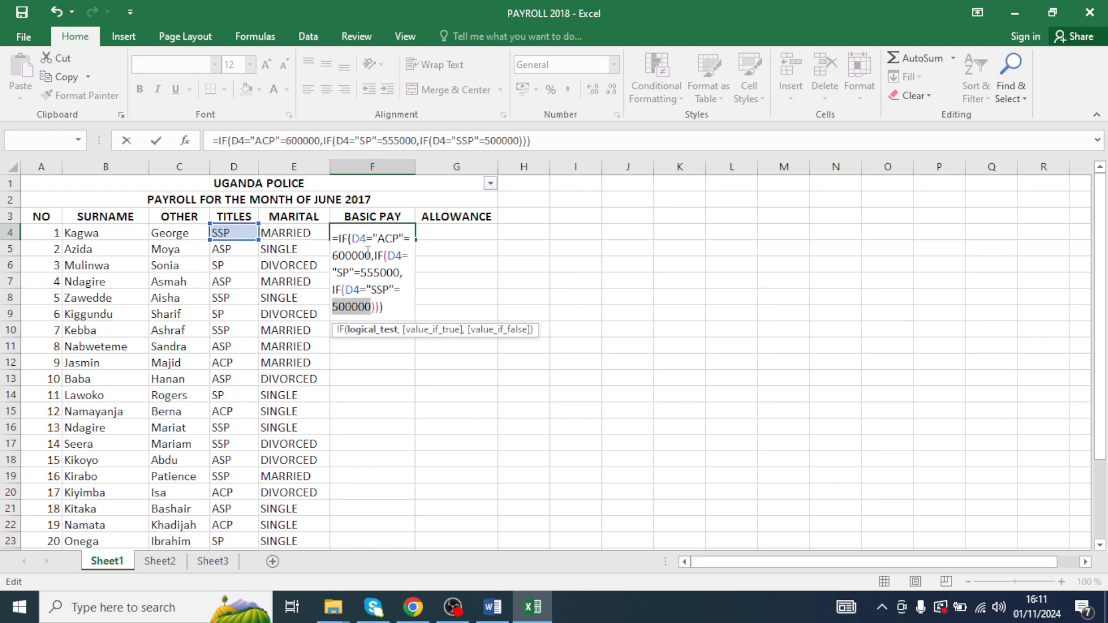
- Cut the formula back to the ACP test and correct it to =IF(D4="ACP",600000), then enter it
left_click_drag(381, 306, 373, 256)
key("Delete")
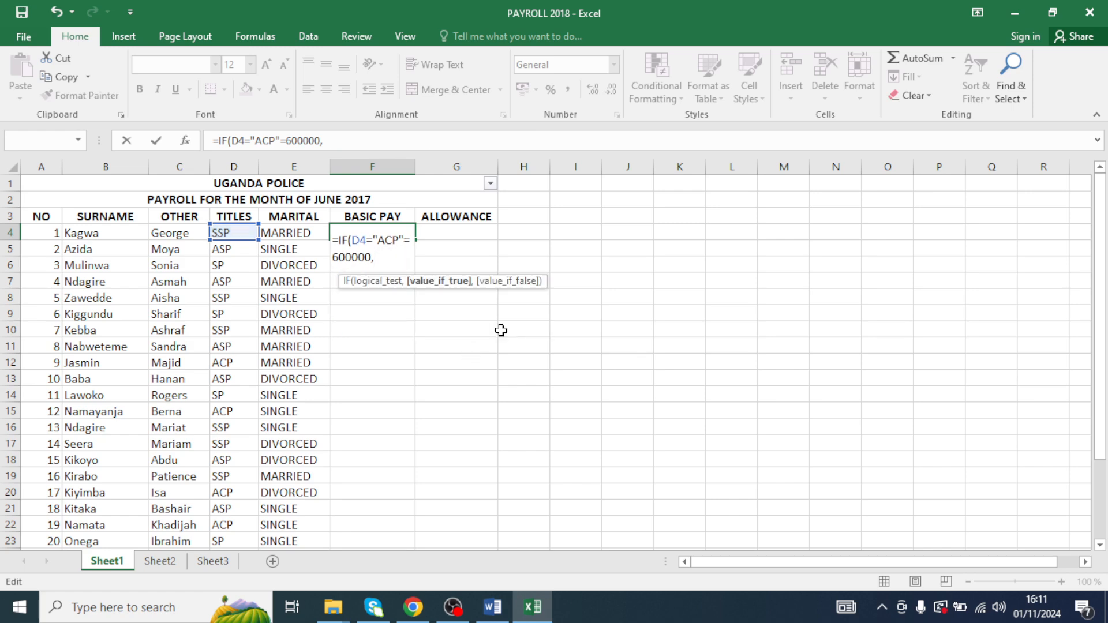
key("BackSpace")
type(")")
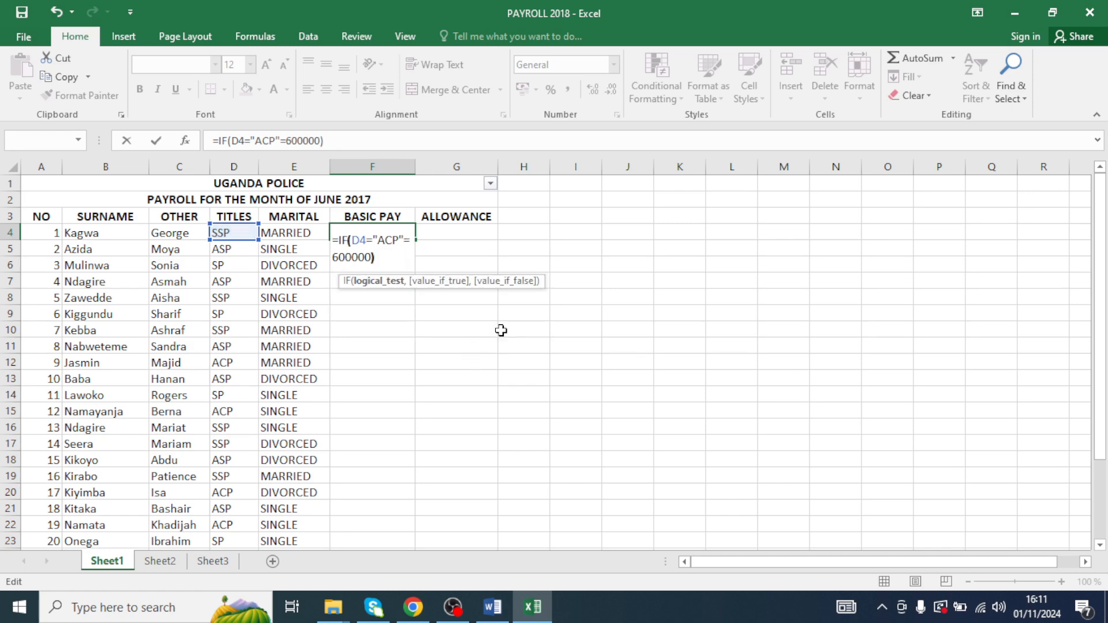
key("Return")
left_click(526, 389)
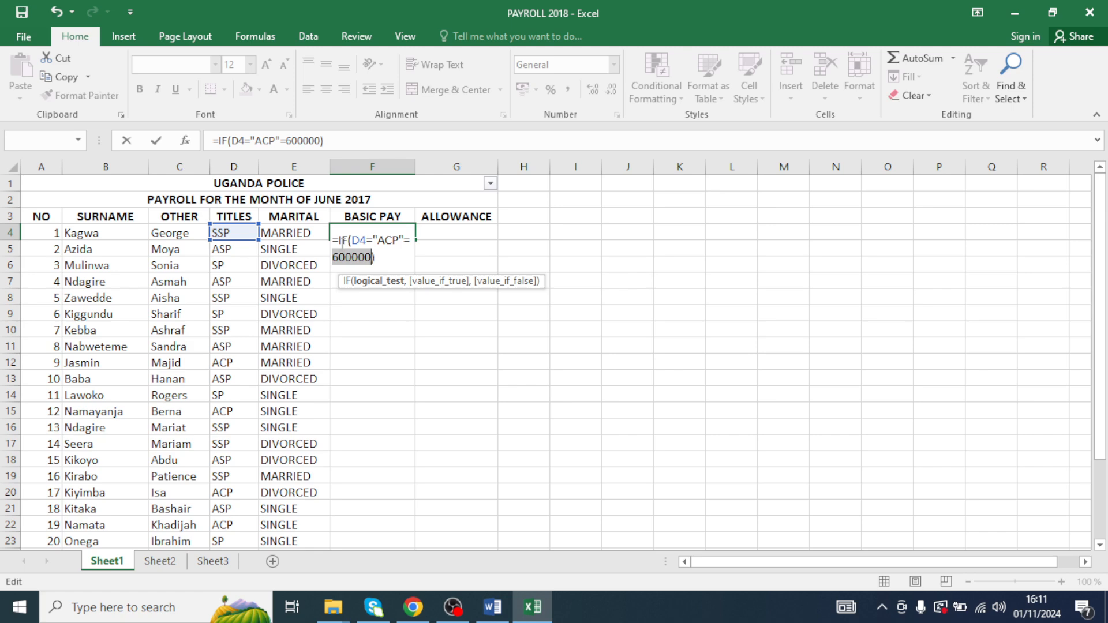
left_click(405, 241)
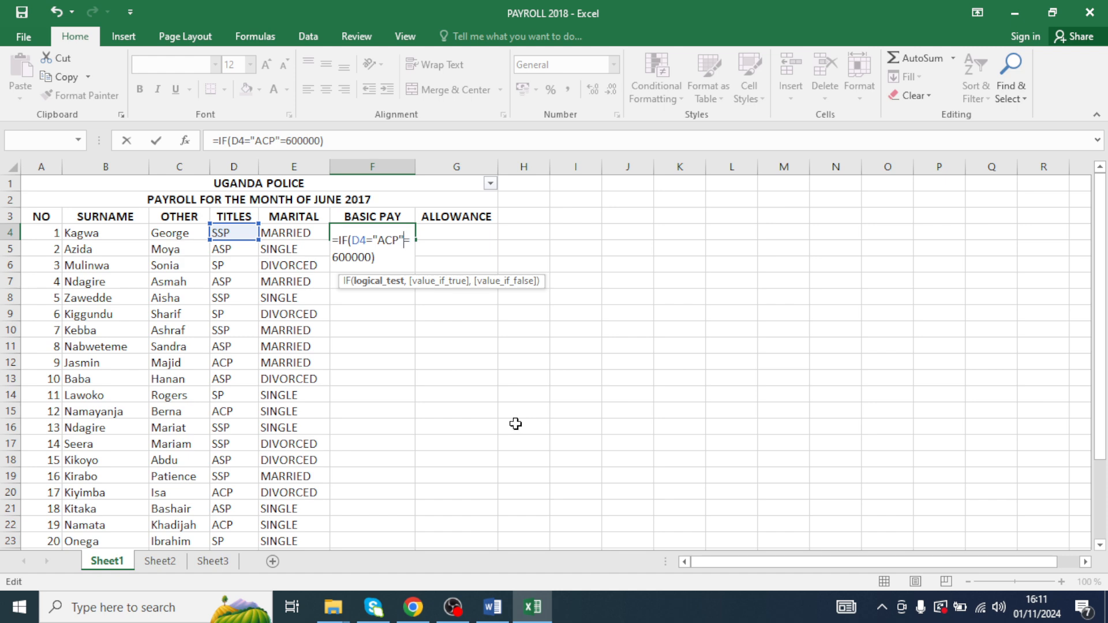
type(",")
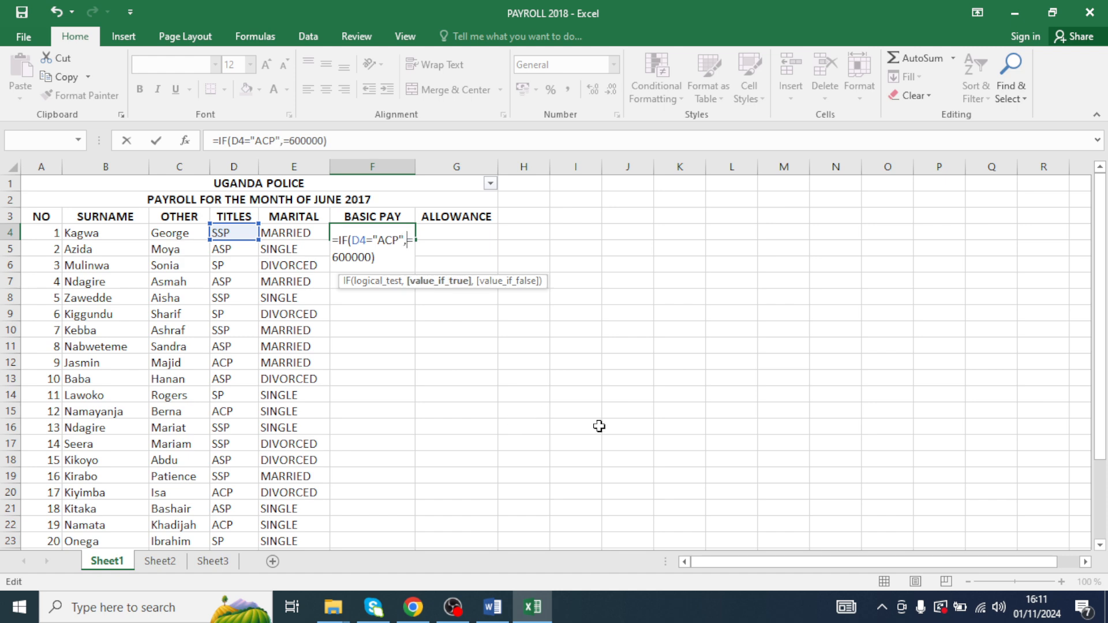
key("Delete")
left_click(393, 261)
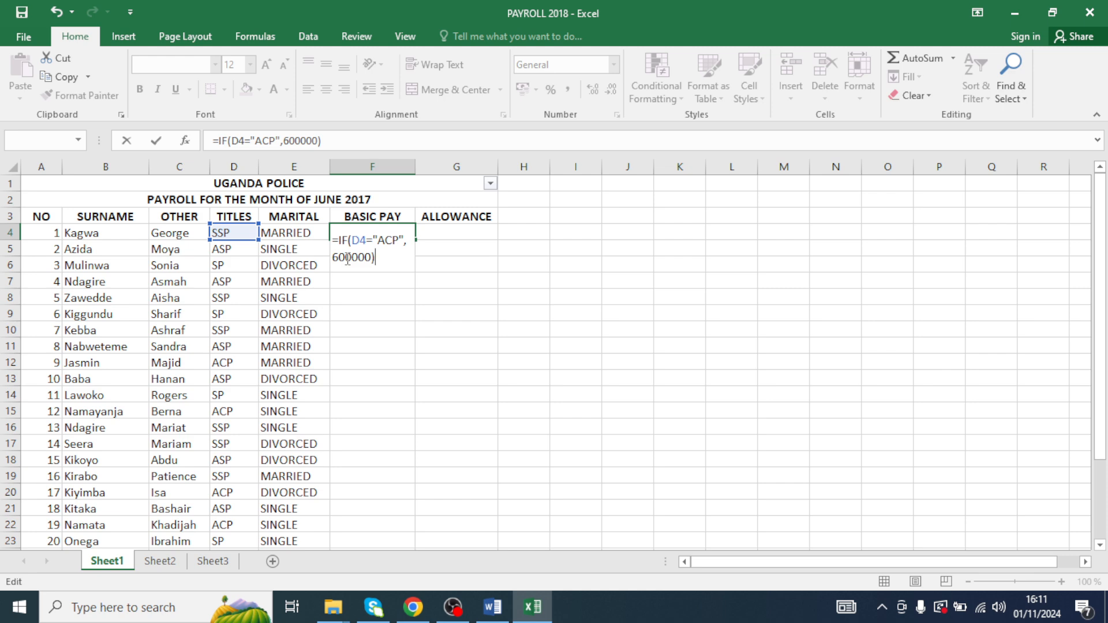
key("Return")
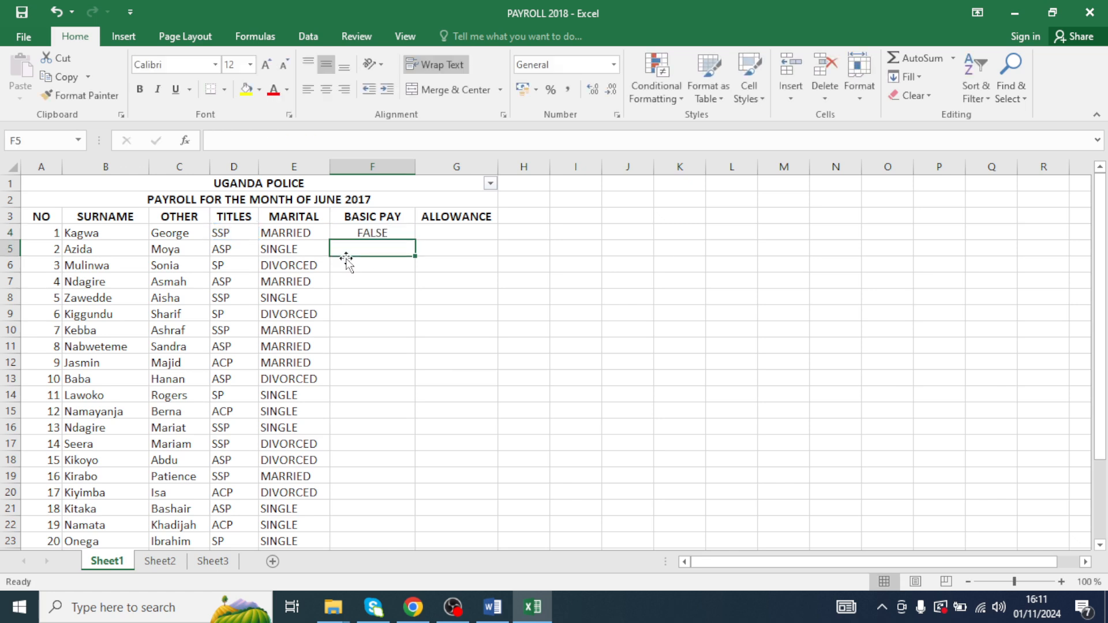
- Reopen F4's formula and add a nested IF testing D4 for "SP" with the value 555000
left_click(392, 232)
double_click(393, 234)
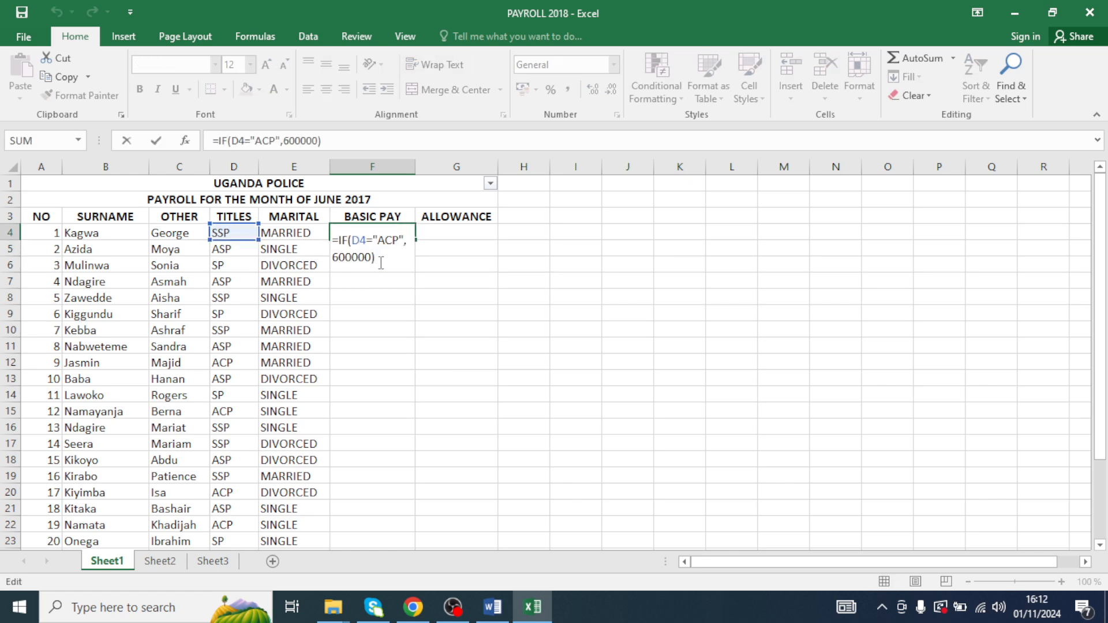
key("BackSpace")
type(",IF")
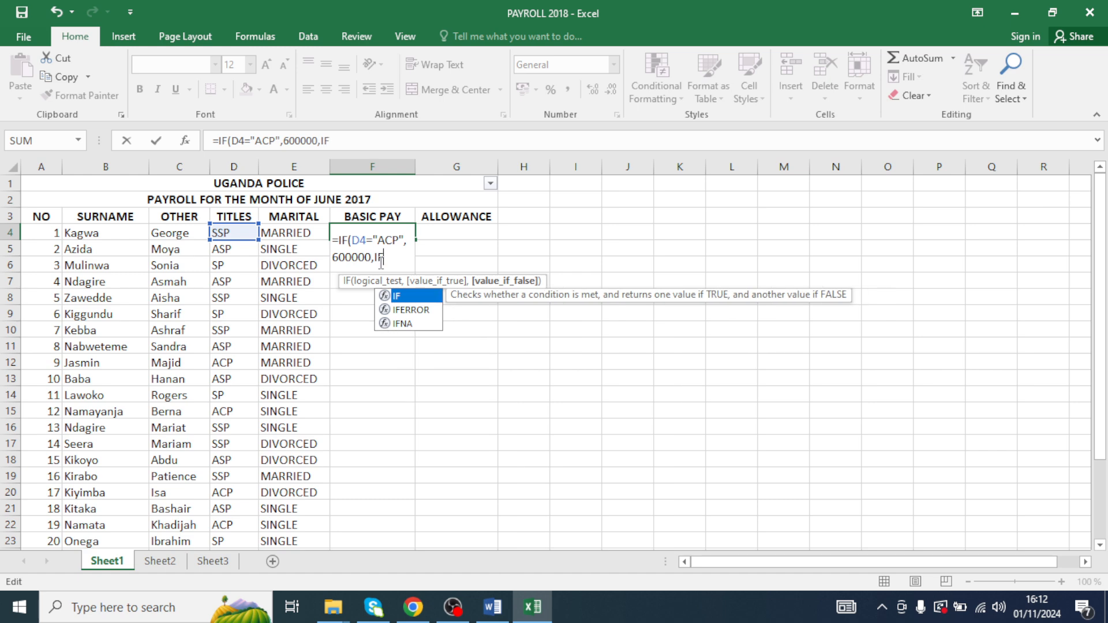
type("(D4")
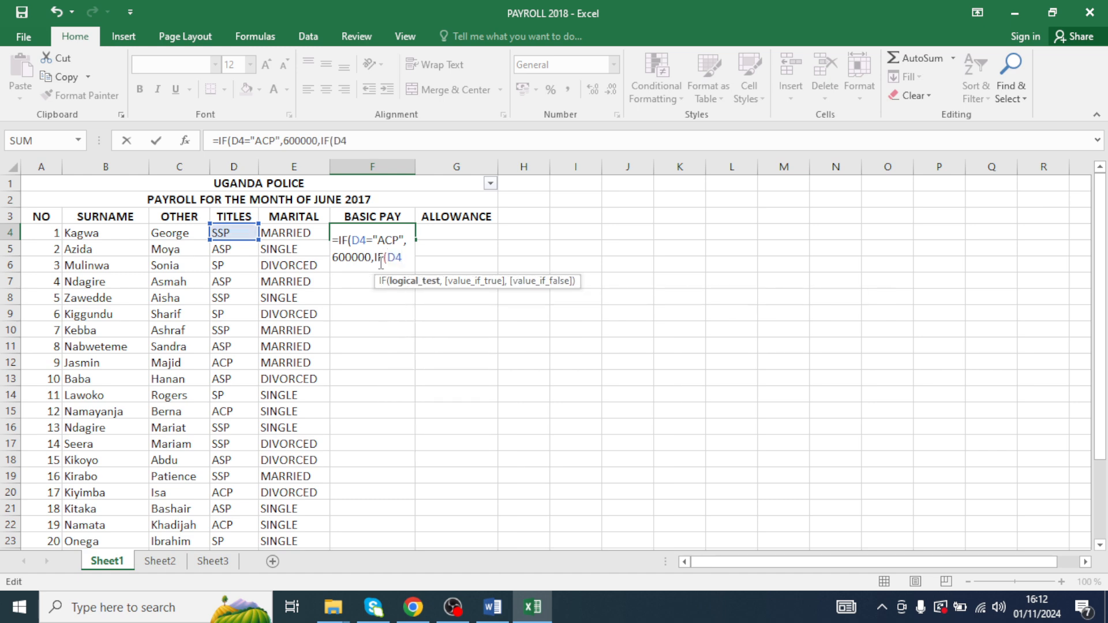
type("=\"SP")
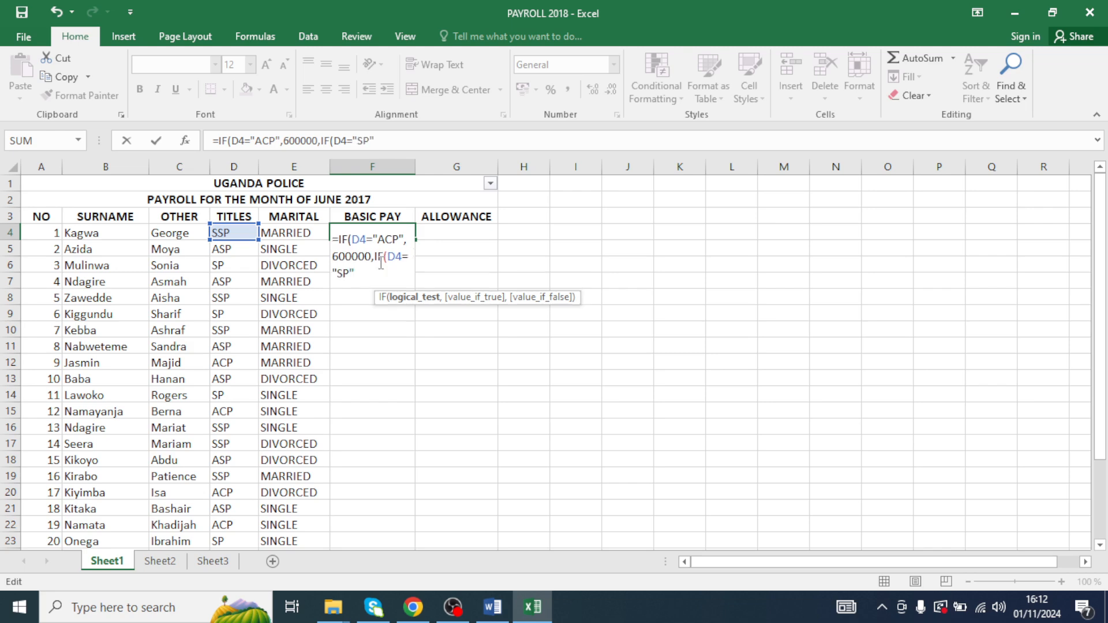
type("\",")
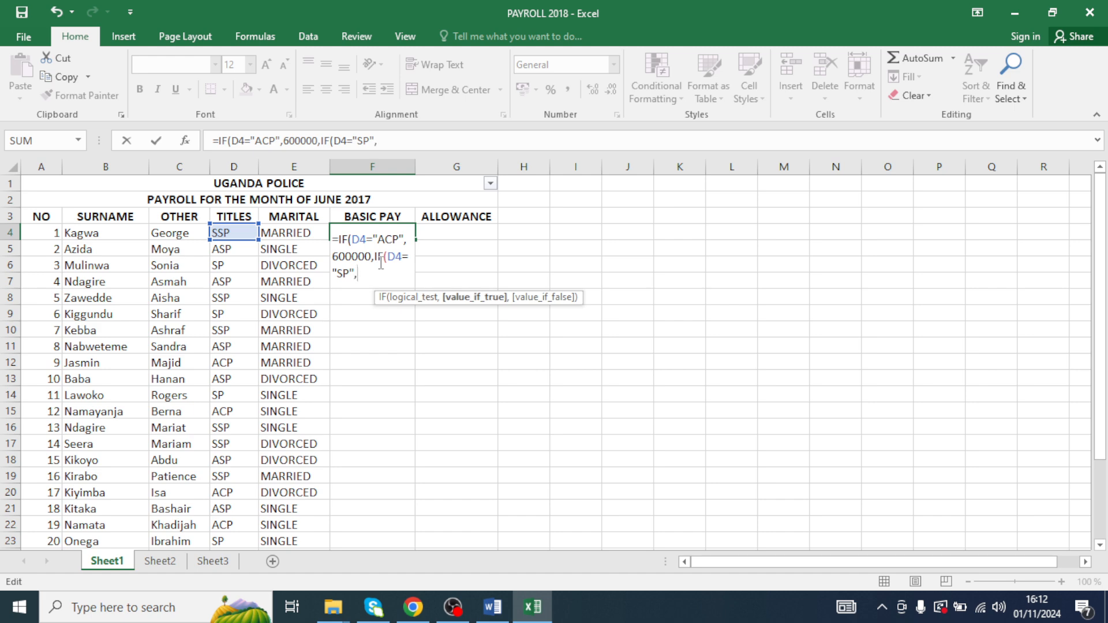
type("555000")
type(",")
type("IF(")
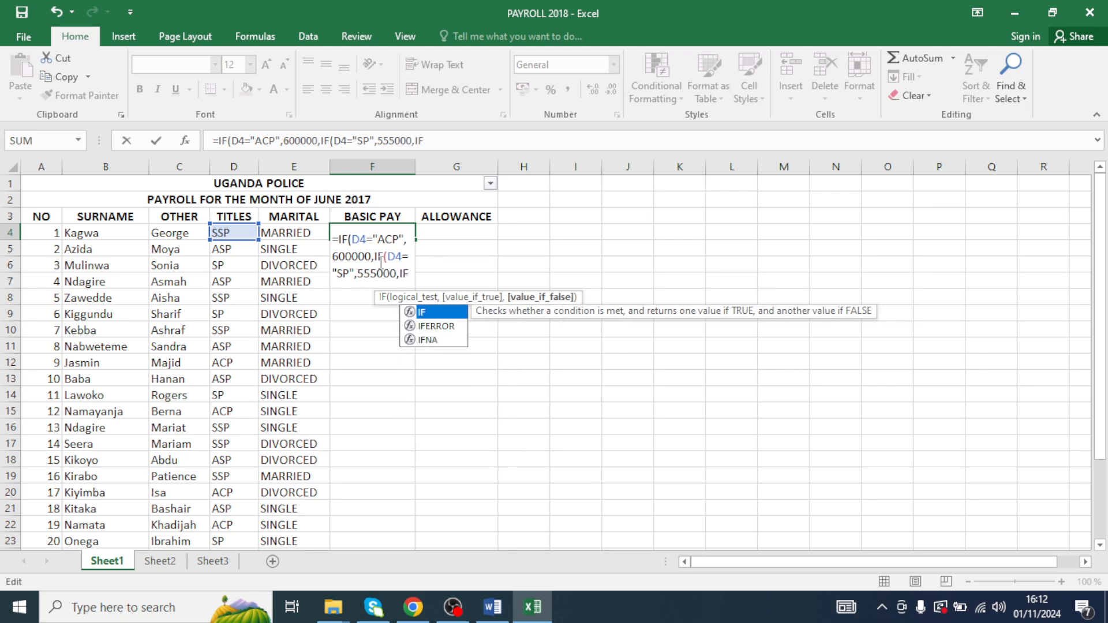
type("D4")
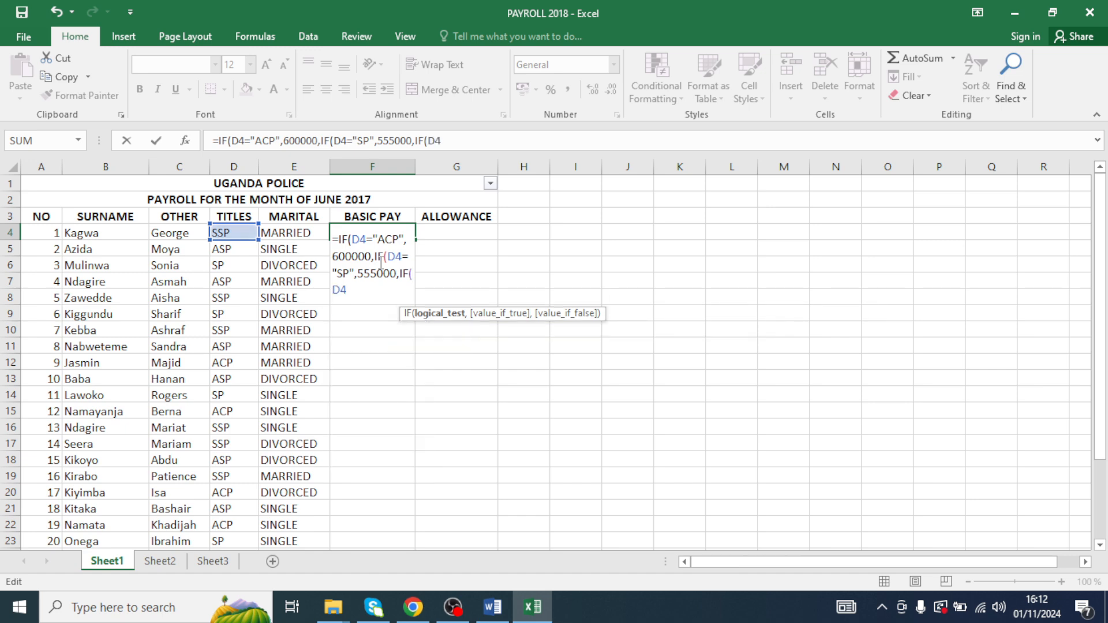
type("=\"SSP\",")
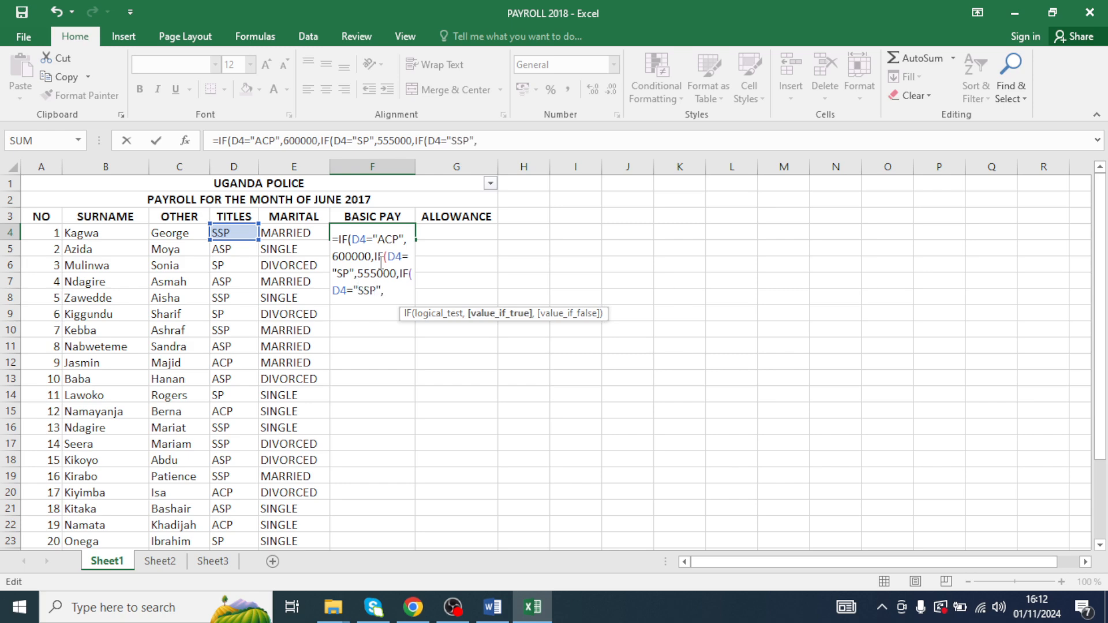
type("500000")
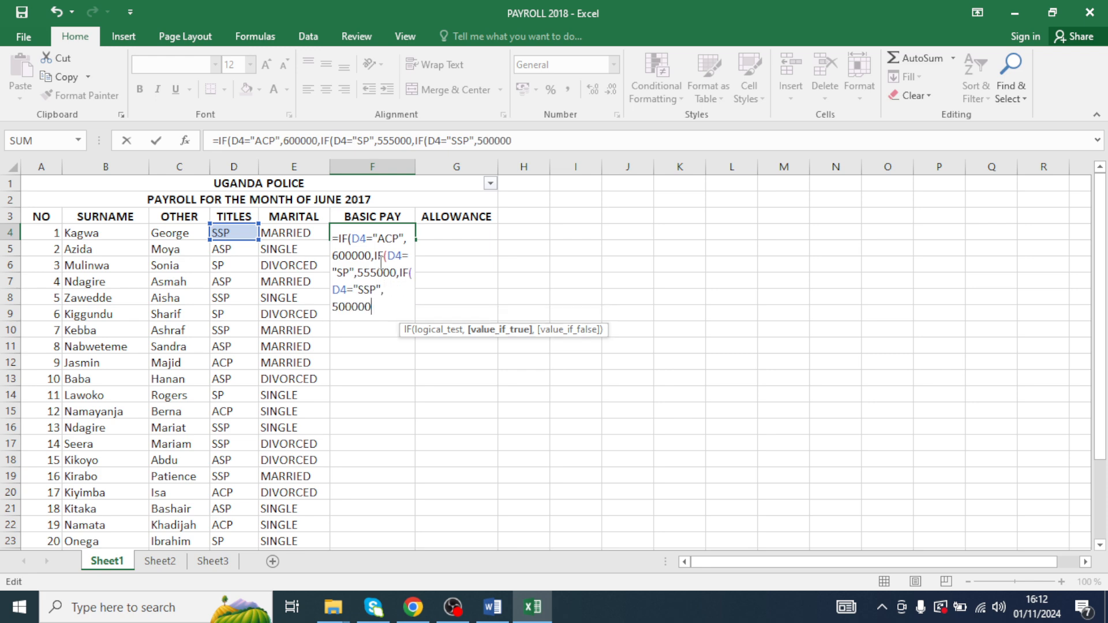
type(",IF")
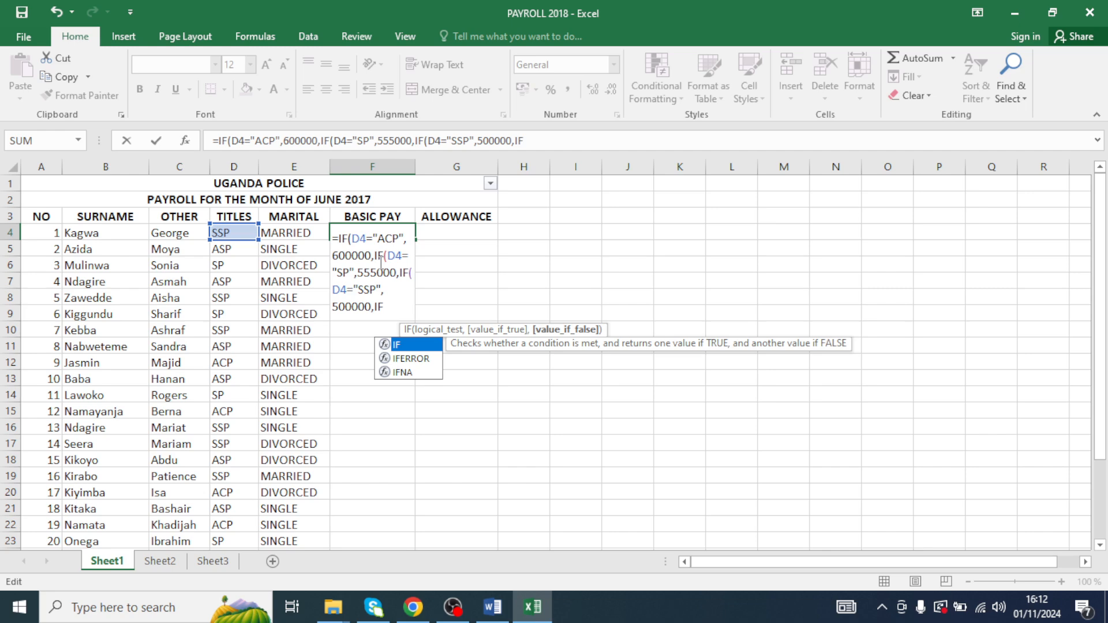
- Add a final nested IF testing D4 for "ASP" with the value 475000, close all brackets and enter the formula
type("(D4")
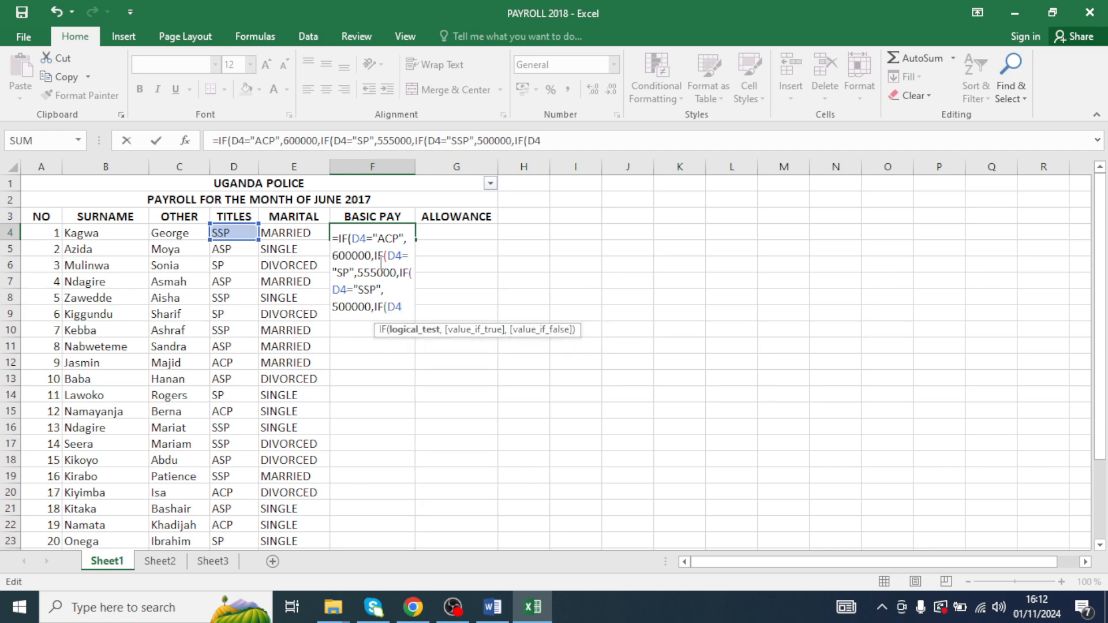
type("=\"ASP")
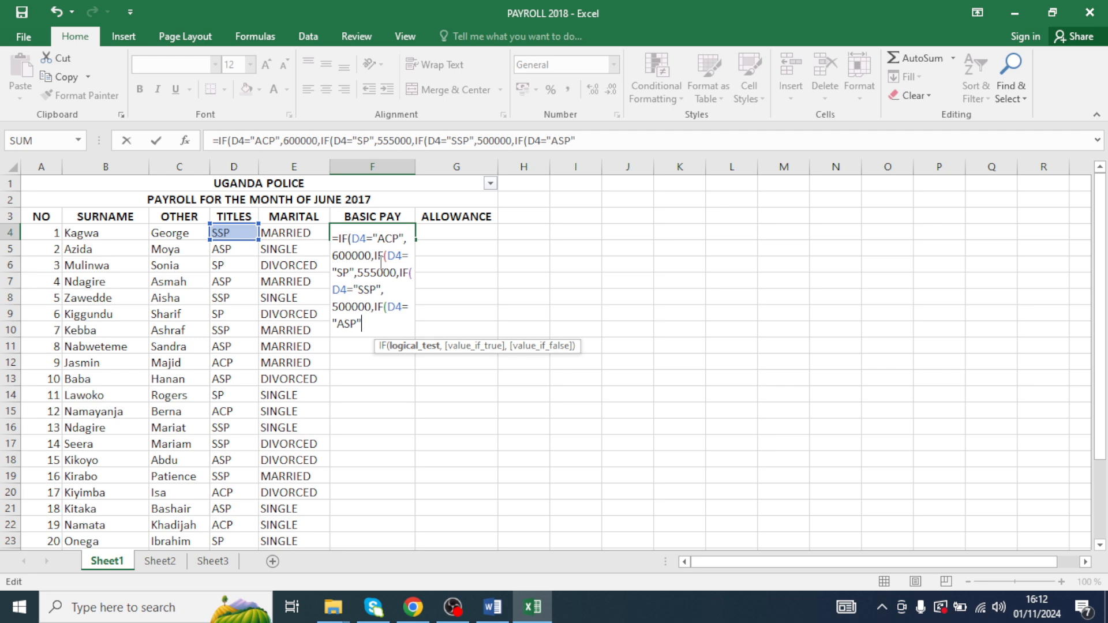
type("\",")
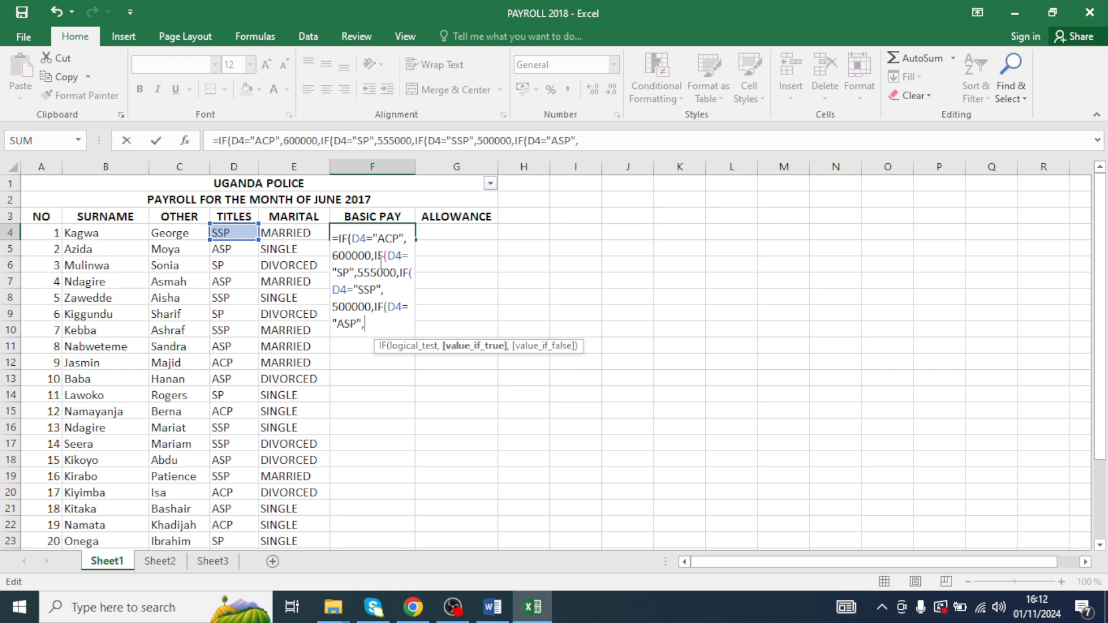
type("475000))))")
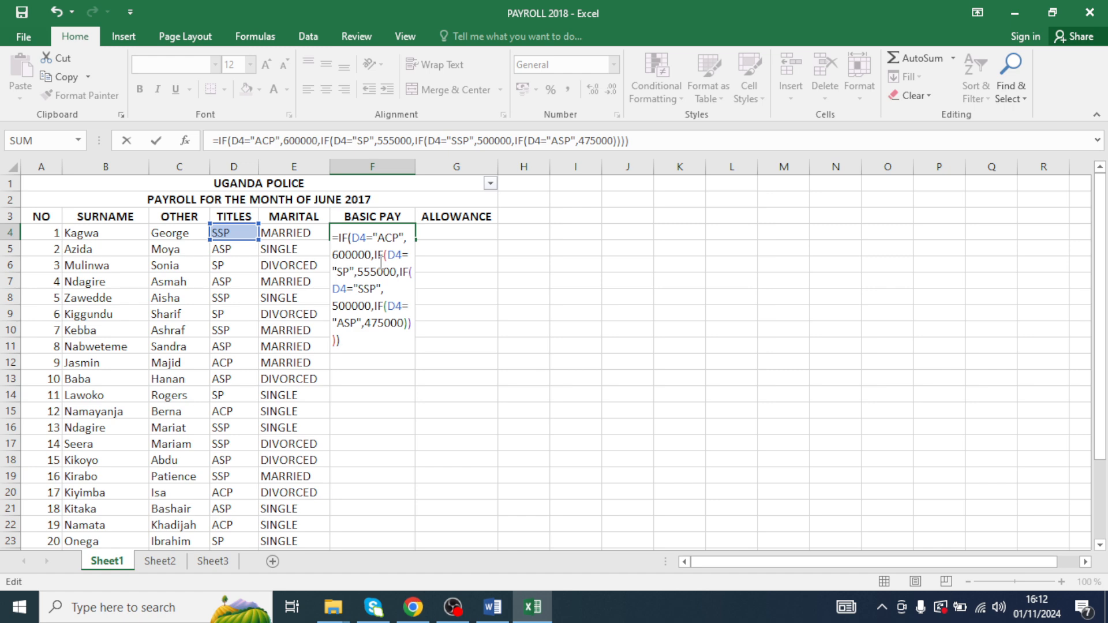
key("Return")
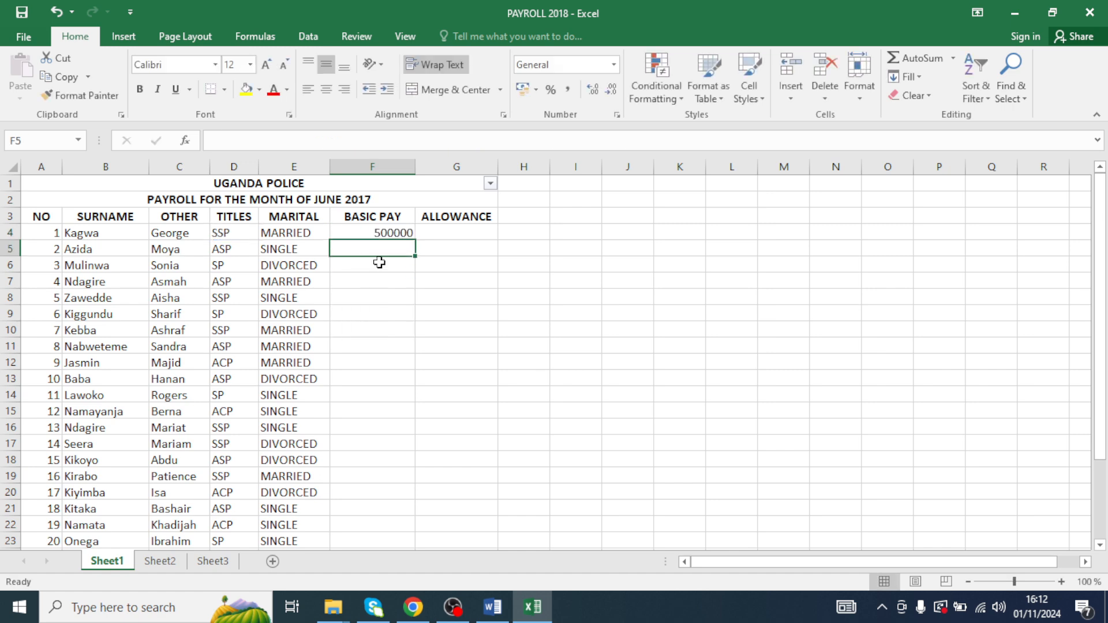
- Fill the basic pay formula from F4 down to F23
left_click(385, 234)
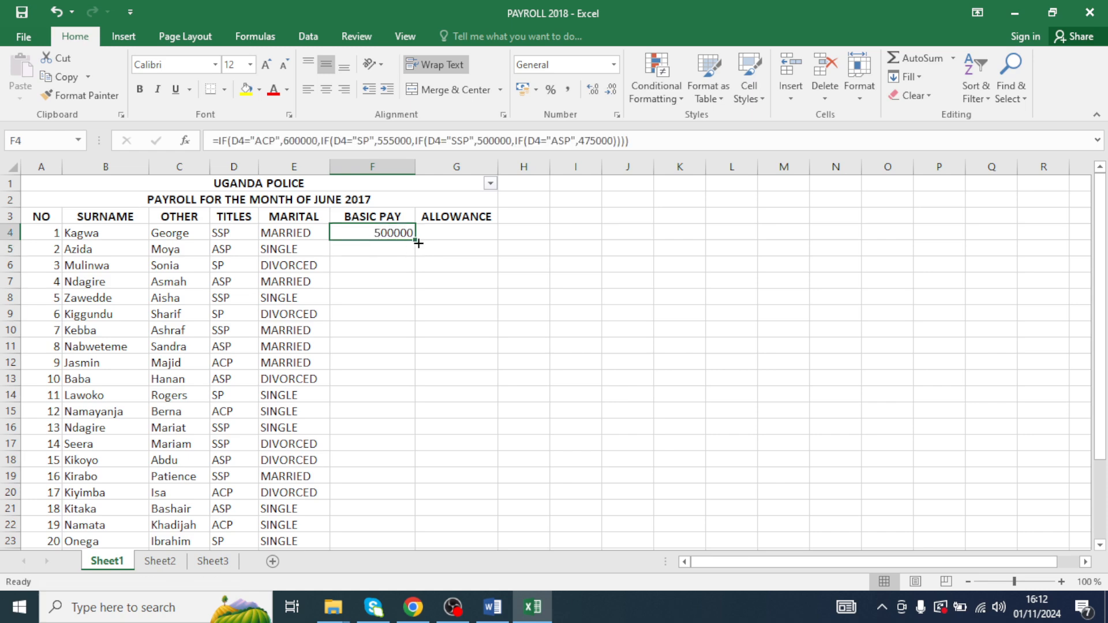
left_click_drag(418, 242, 371, 446)
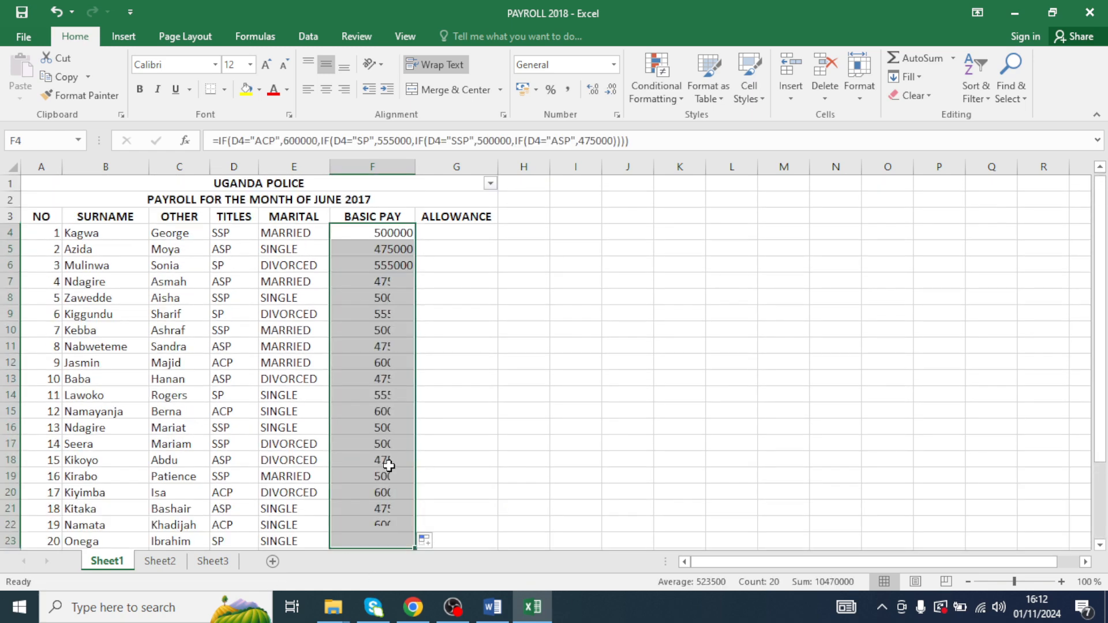
- Copy the full text of F4's nested IF formula from the formula bar, leaving the cell unchanged
left_click(623, 138)
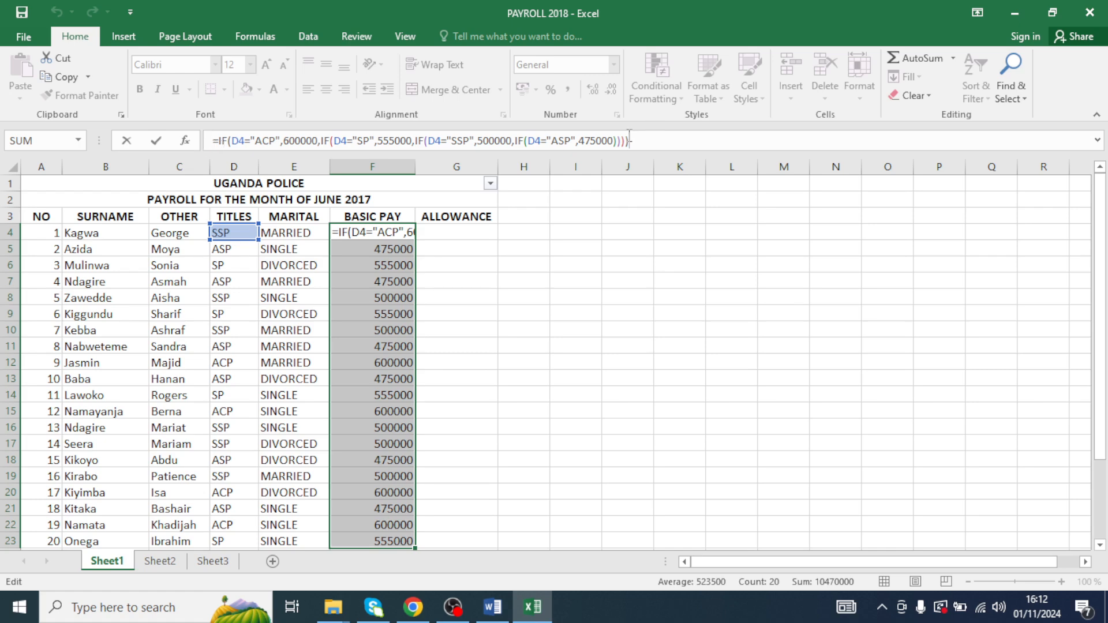
left_click_drag(643, 141, 346, 144)
mouse_move(214, 144)
left_mouse_down()
mouse_move(203, 147)
mouse_move(220, 137)
left_mouse_up()
left_click(600, 133)
left_click_drag(628, 141, 211, 141)
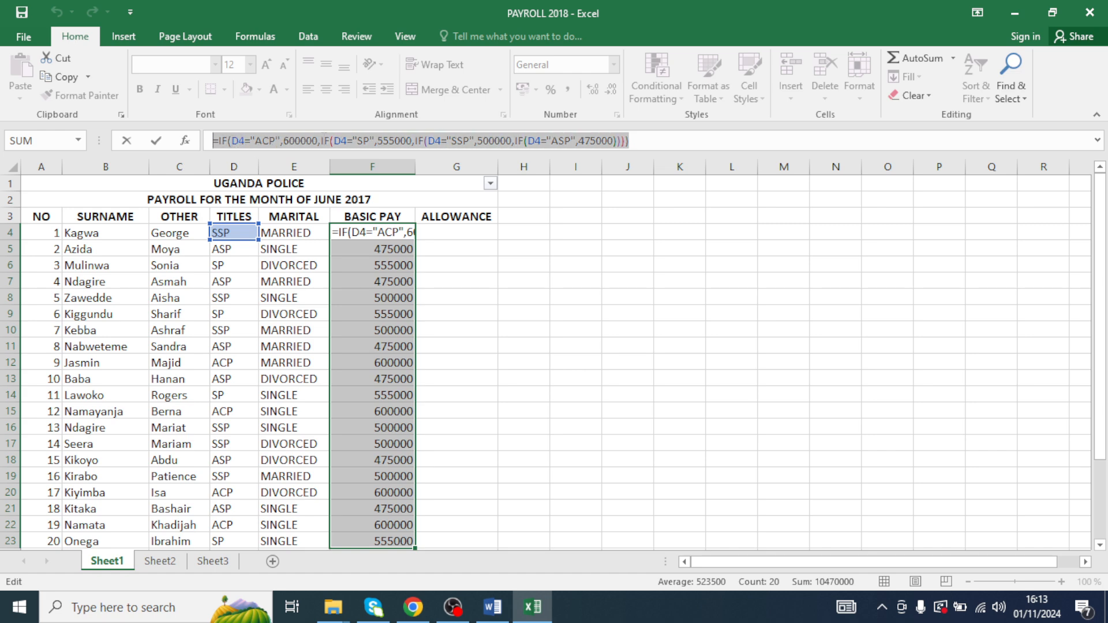
key("ctrl+c")
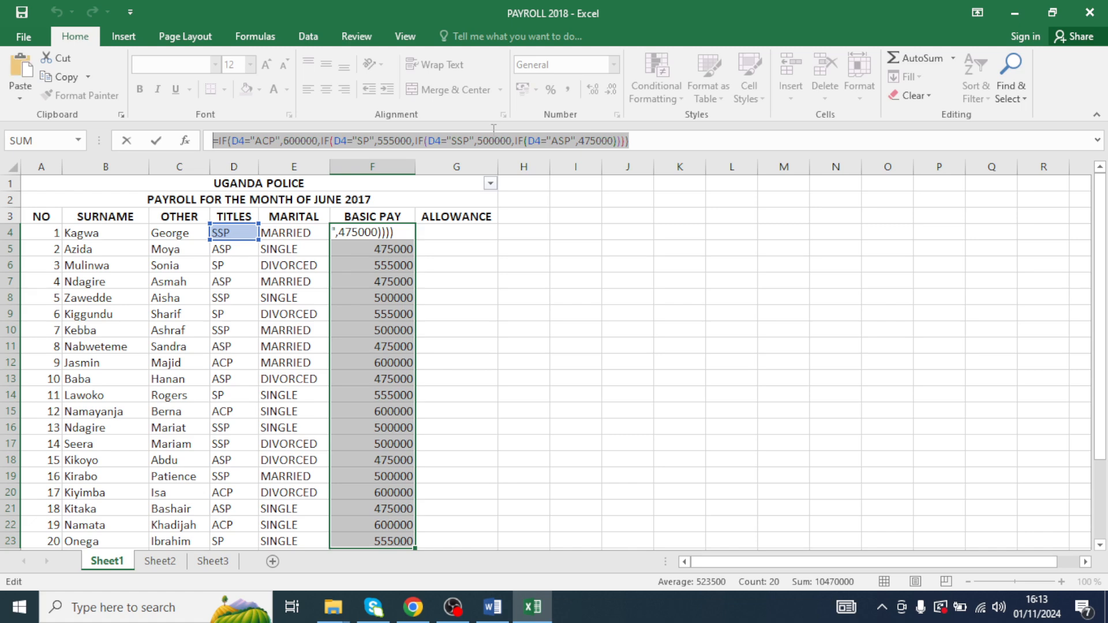
key("Return")
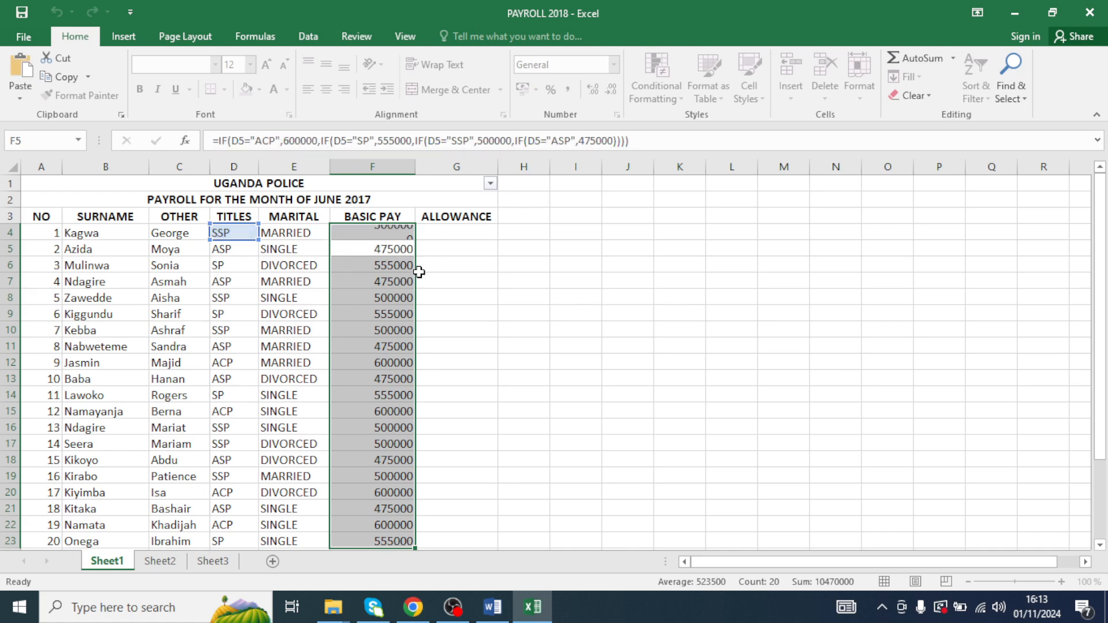
left_click(274, 300)
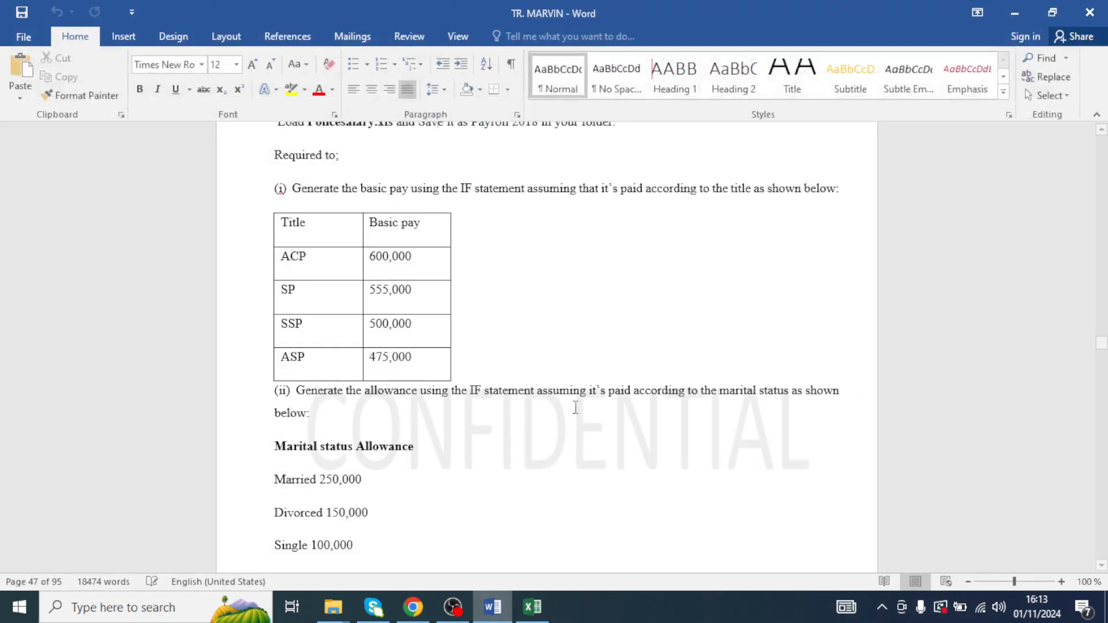
- Switch to Word, create a new blank document and paste the copied formula text
left_click(492, 606)
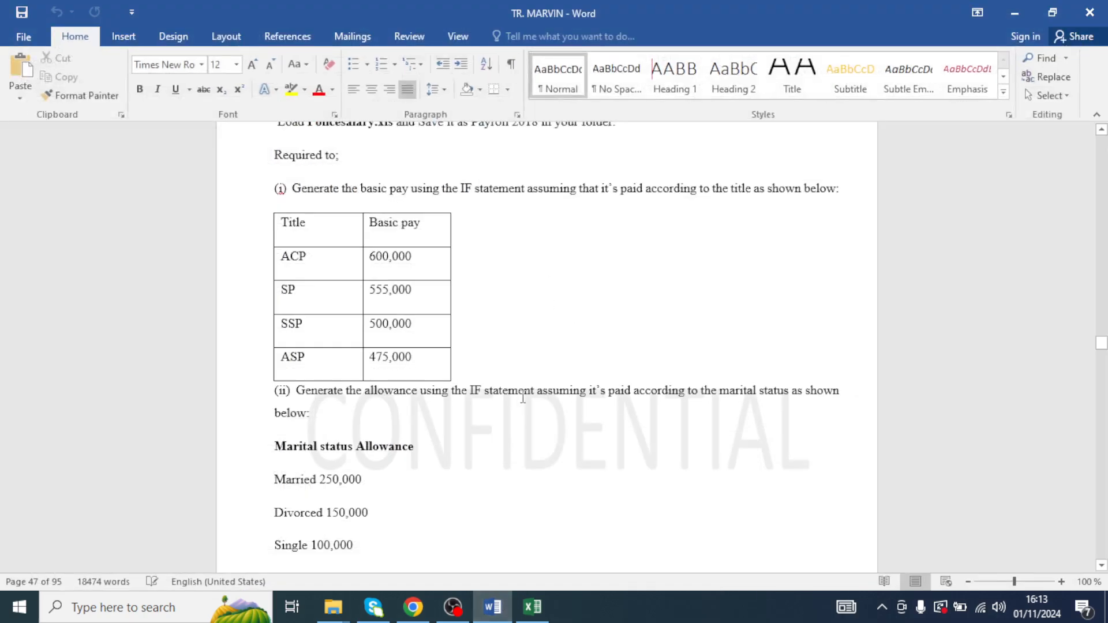
key("ctrl+n")
key("ctrl+v")
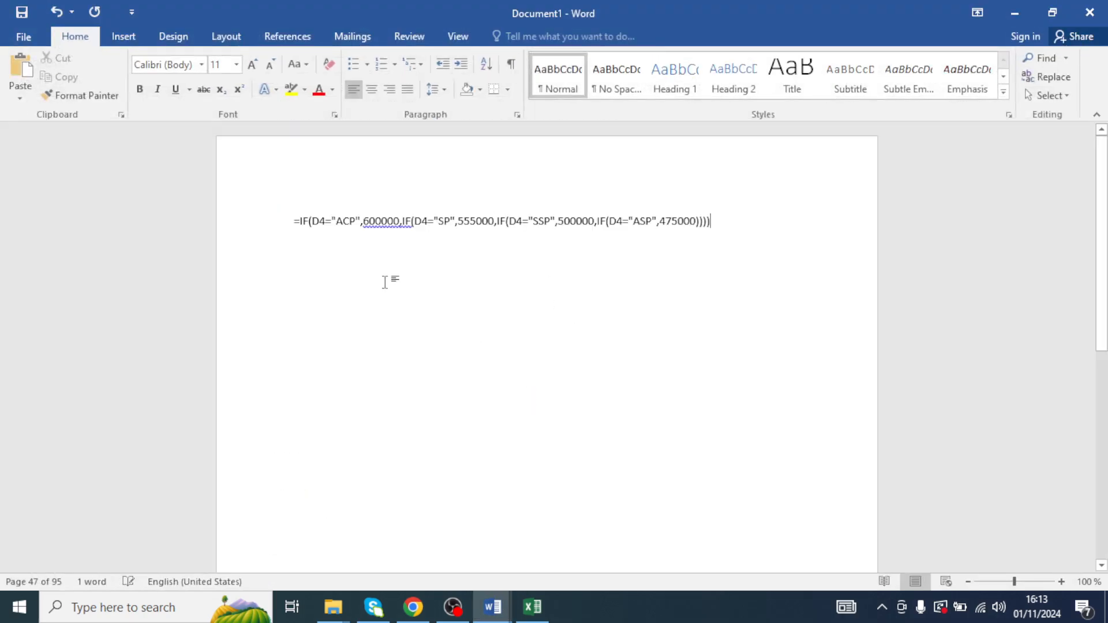
- Select the pasted formula and enlarge its font size to 22, then 72
triple_click(323, 221)
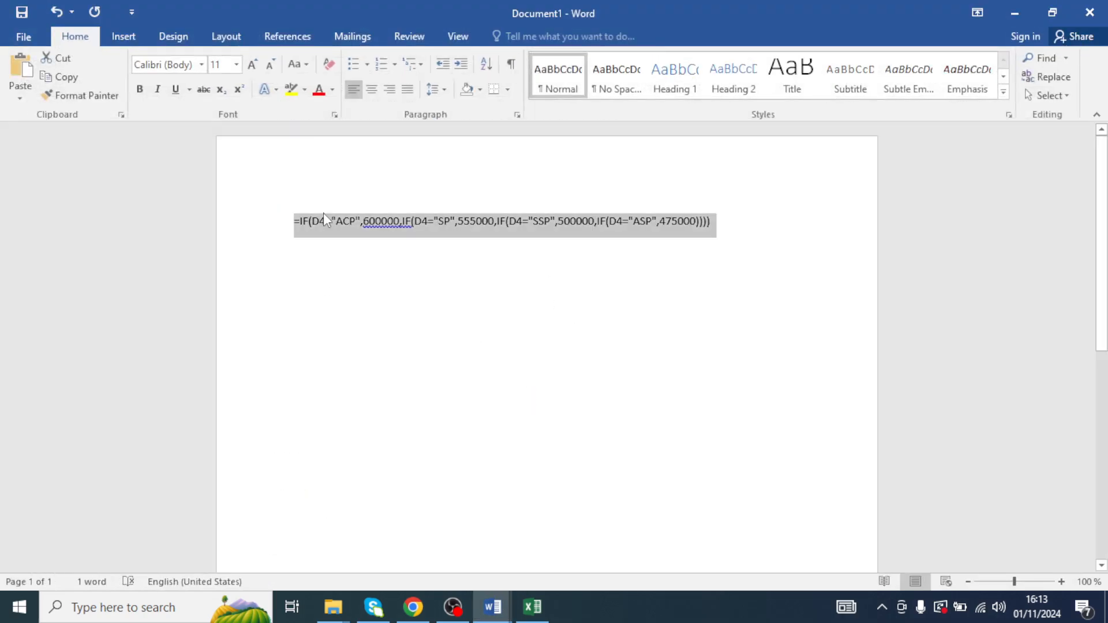
left_click(236, 64)
left_click(218, 223)
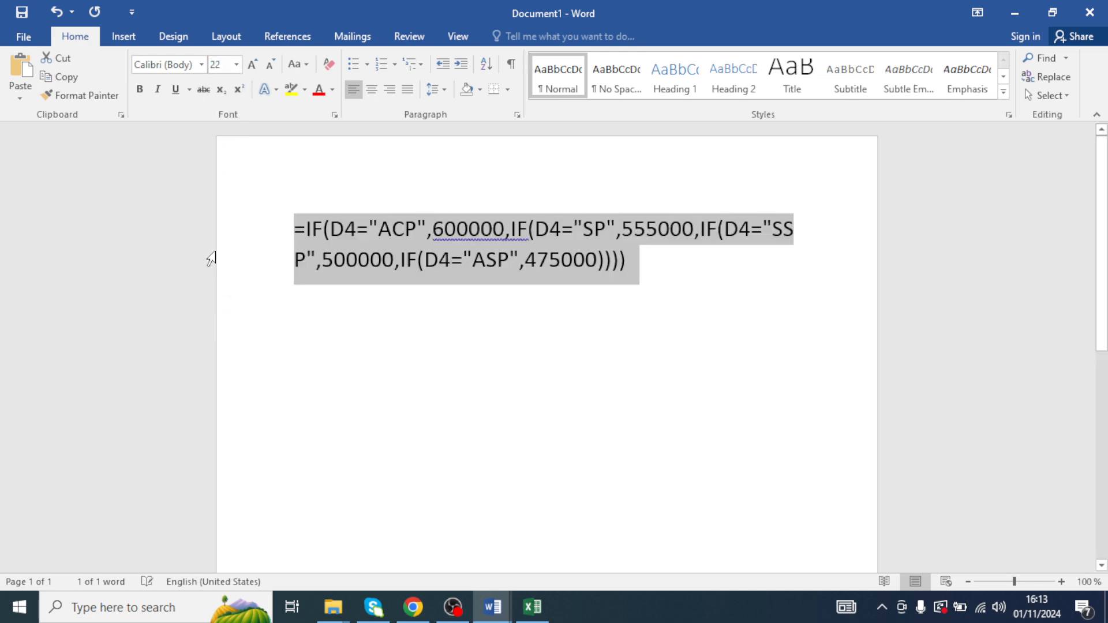
left_click(236, 64)
left_click(220, 314)
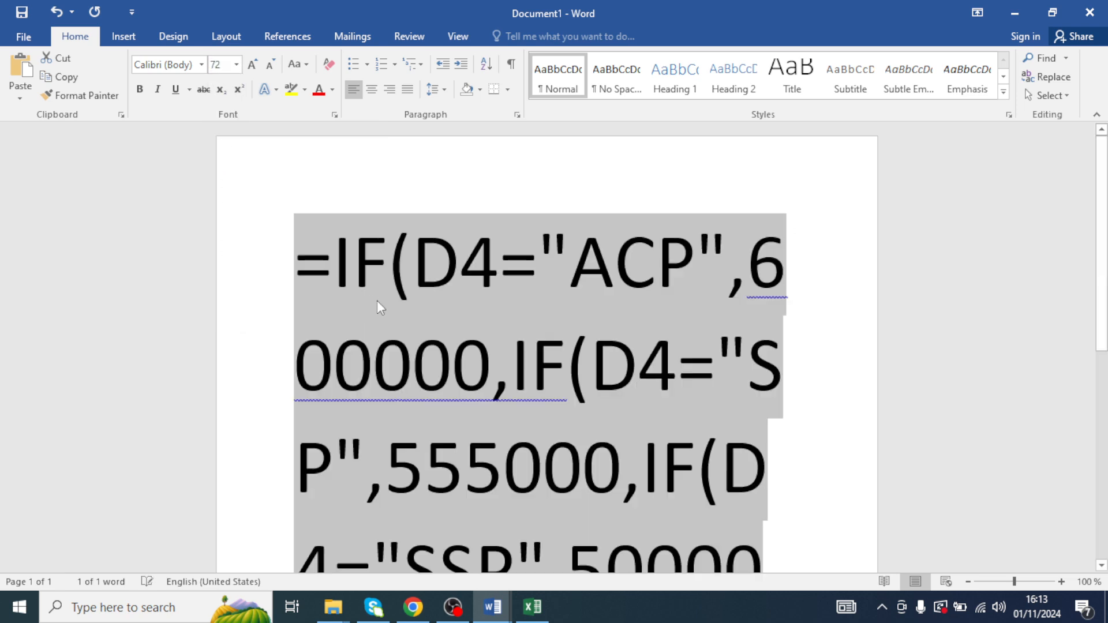
- Select all the formula text and set its font size to 36
left_click(412, 306)
scroll(427, 323, "down", 2)
scroll(432, 338, "up", 2)
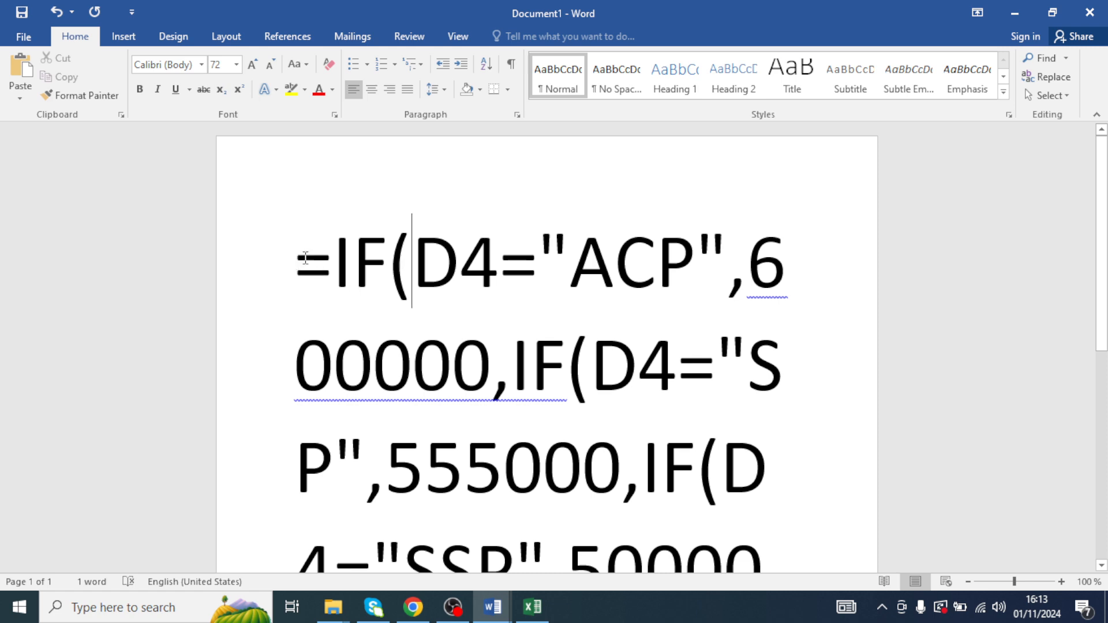
left_click_drag(305, 257, 495, 398)
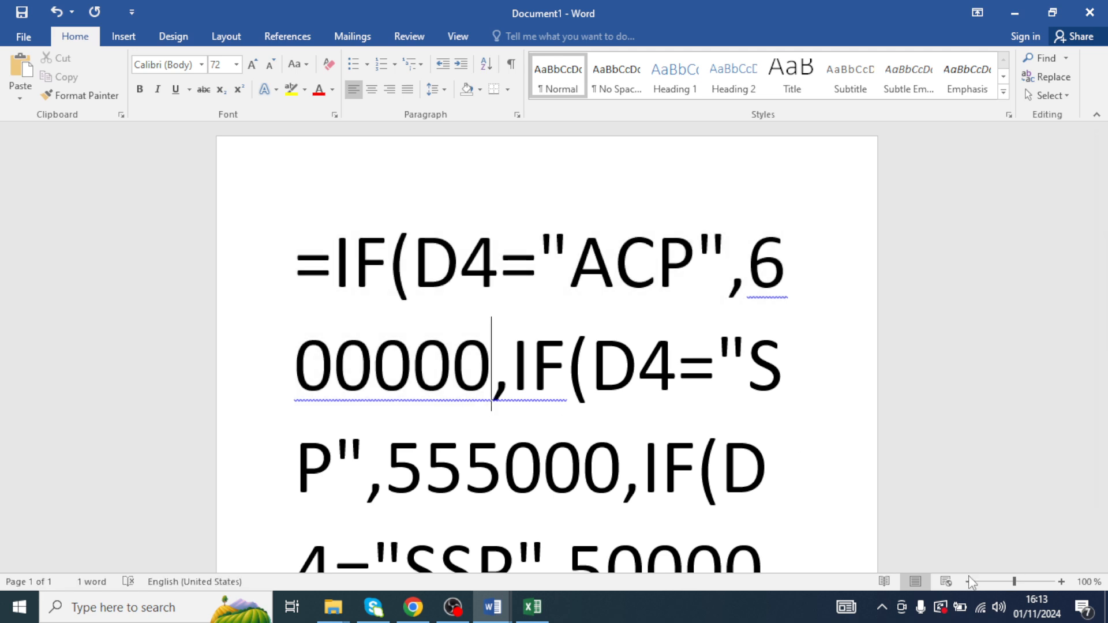
key("ctrl+a")
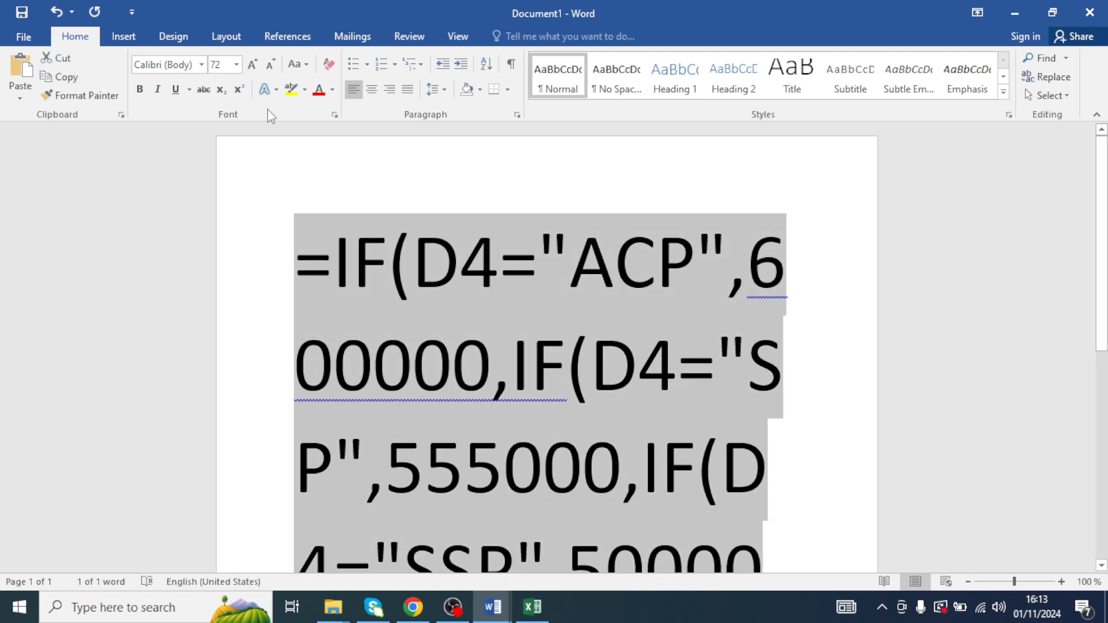
left_click(236, 64)
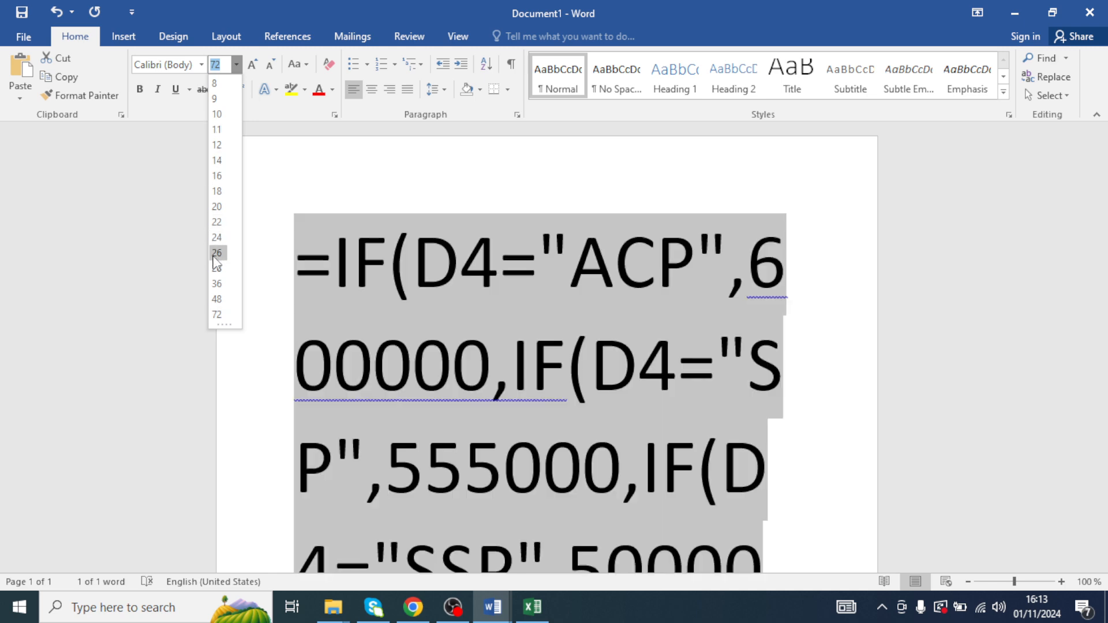
left_click(217, 284)
left_click(402, 300)
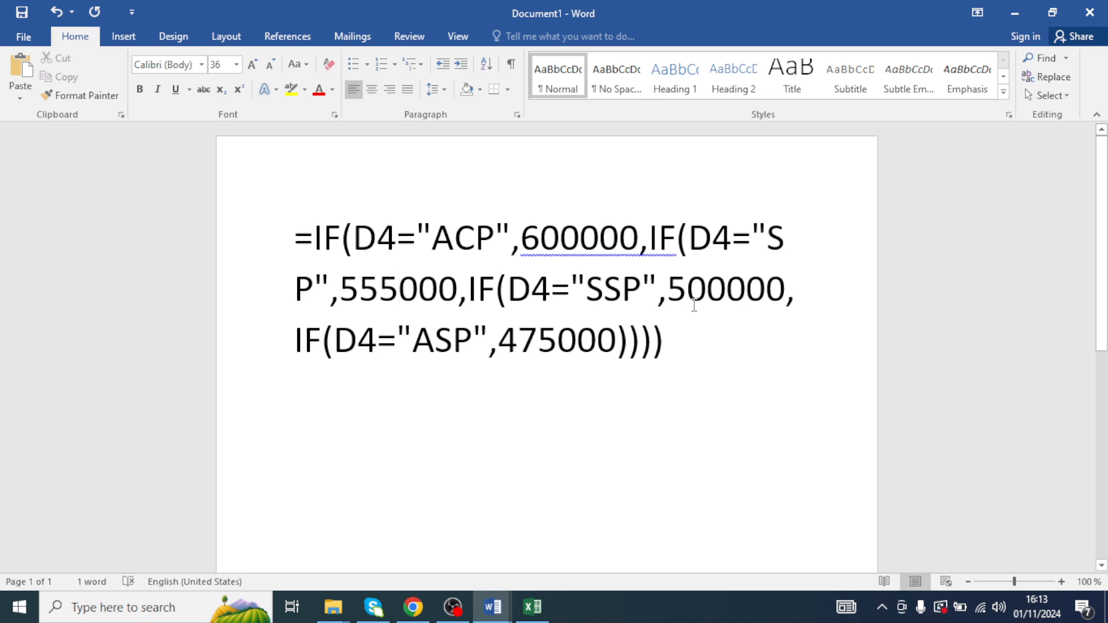
- Return to the payroll sheet and start an IF formula in G4 testing E4 for "MARRIED" with allowance 250000
left_click(1001, 6)
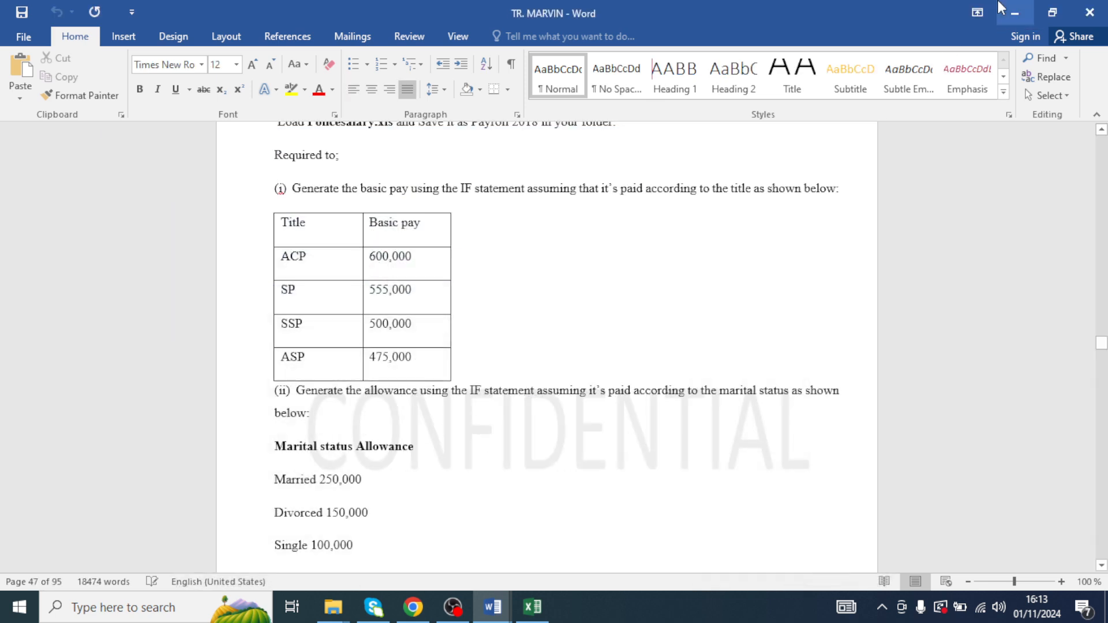
left_click(532, 606)
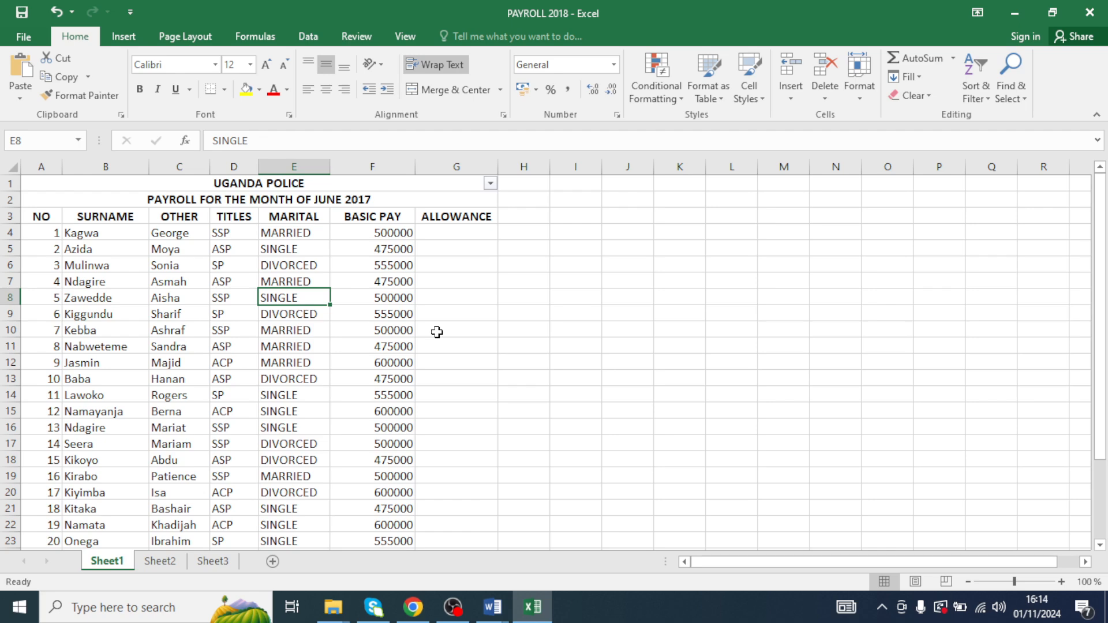
left_click(418, 236)
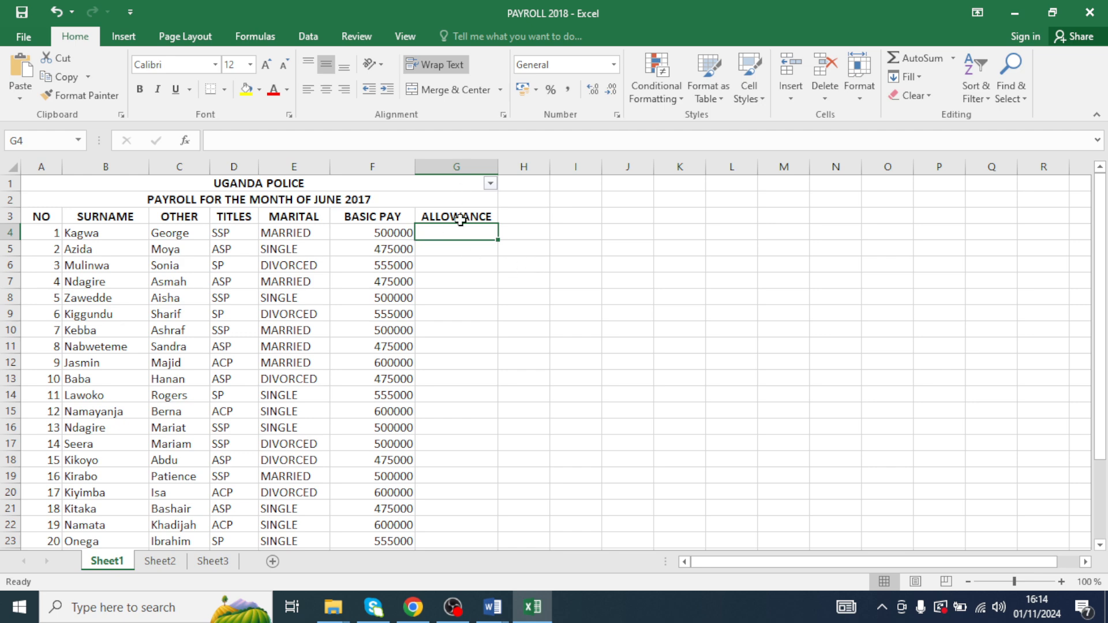
type("=IF")
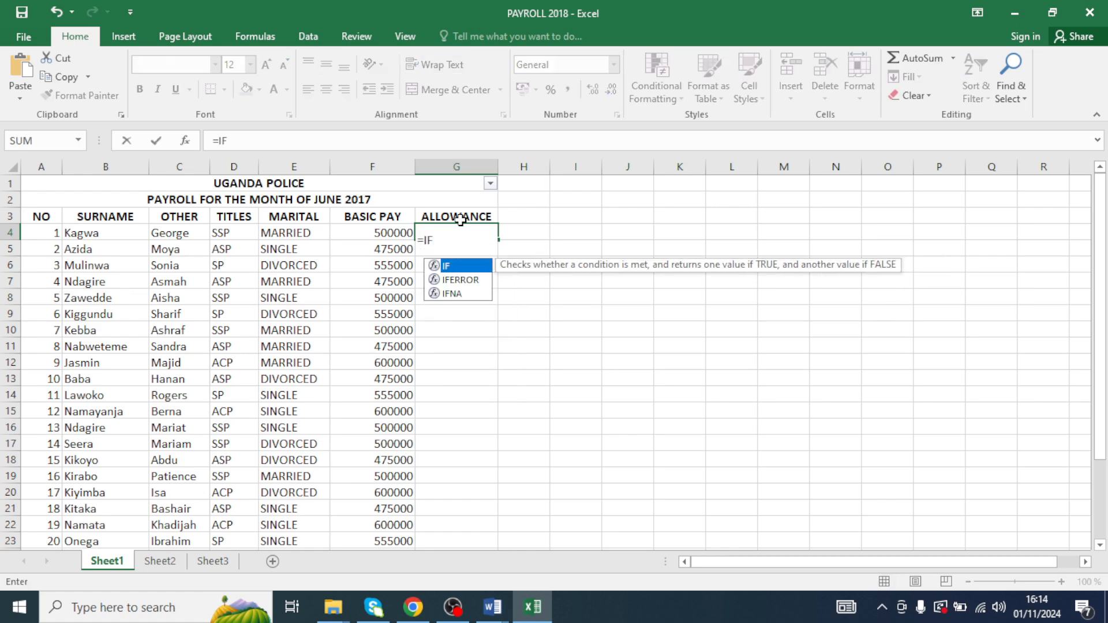
type("(")
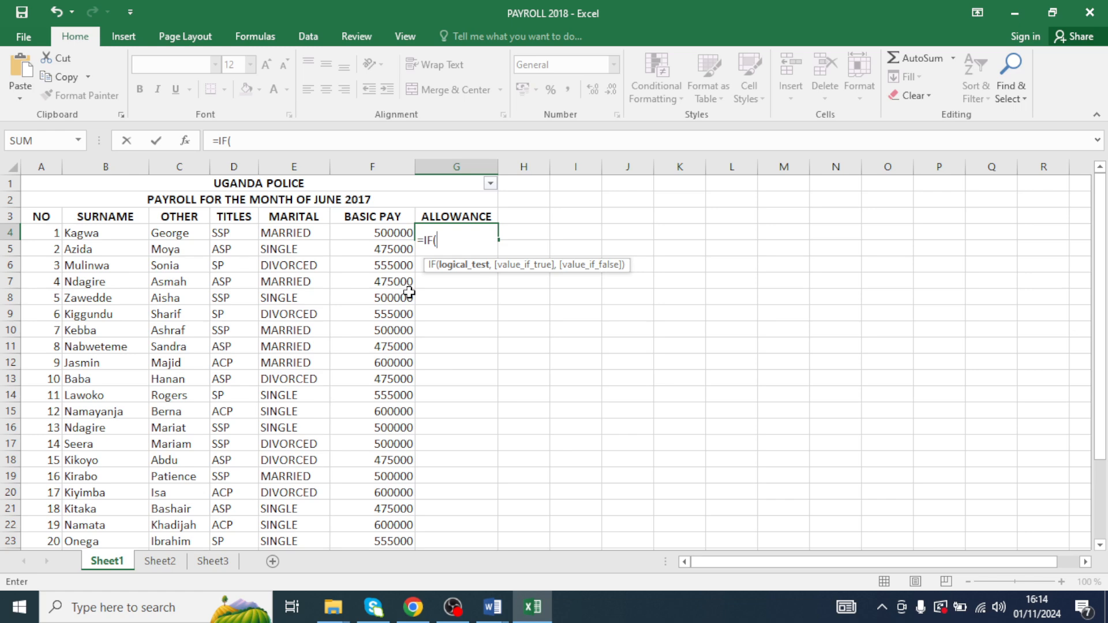
type("E4=")
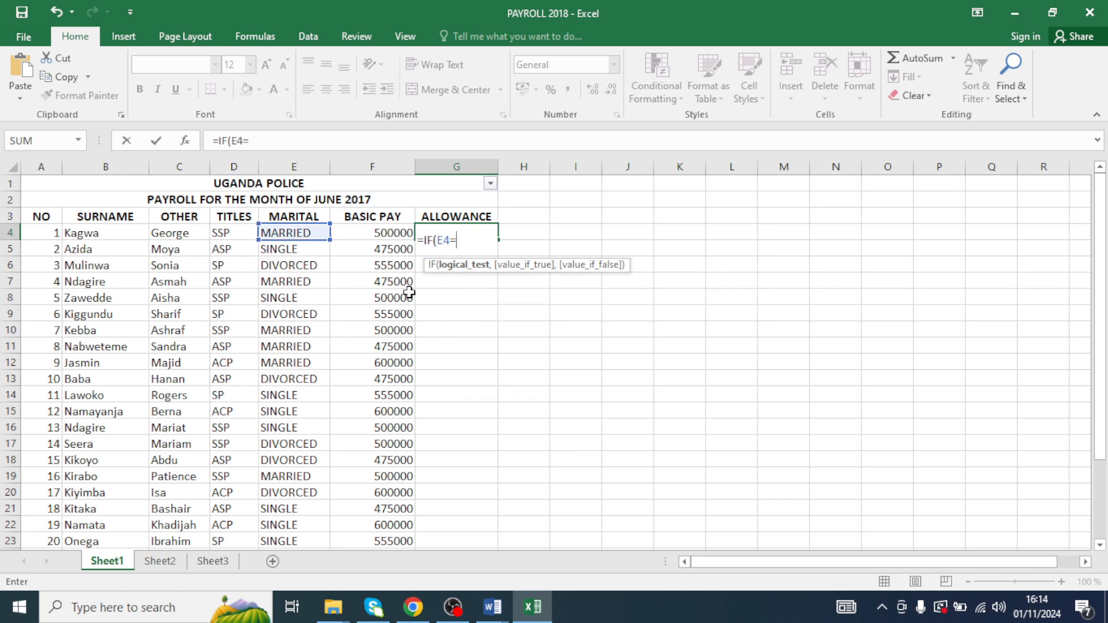
type("\"MARRIED\"")
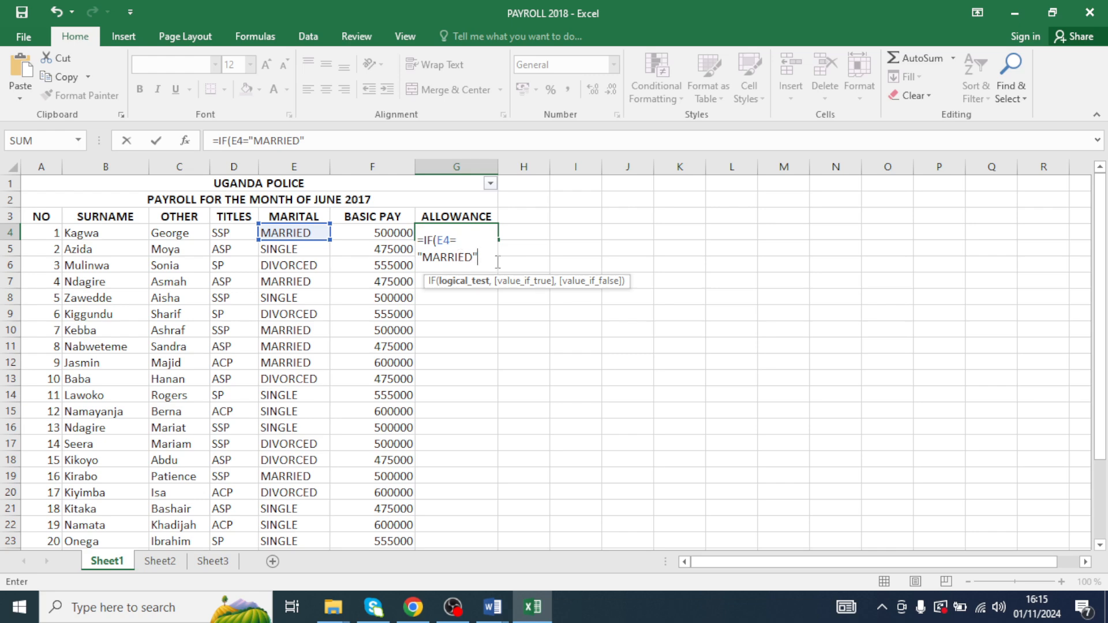
type(",")
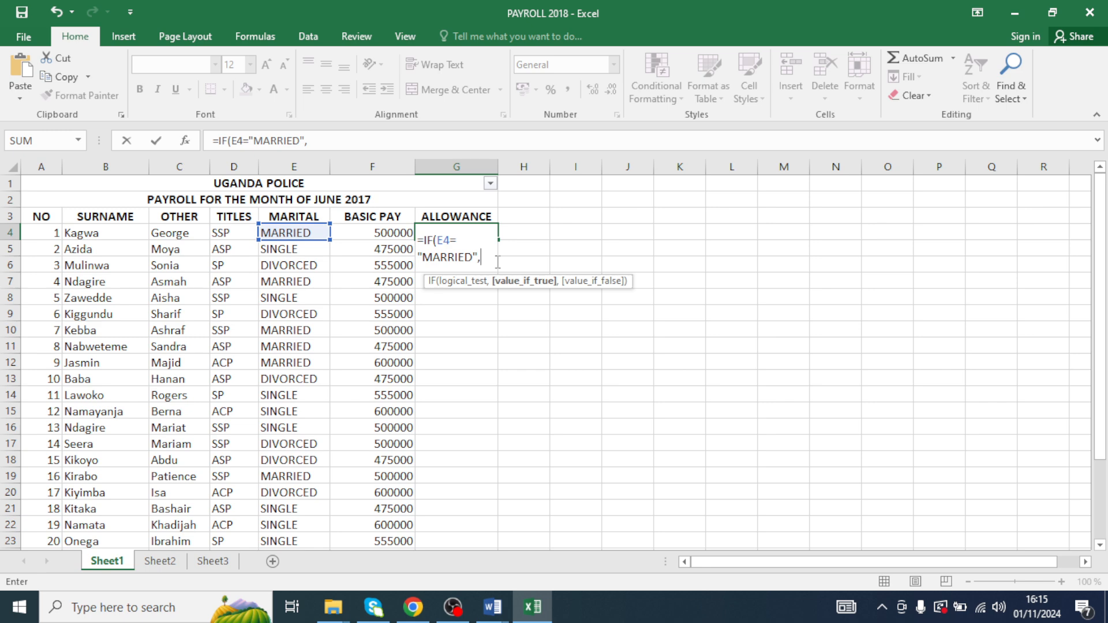
type("250000")
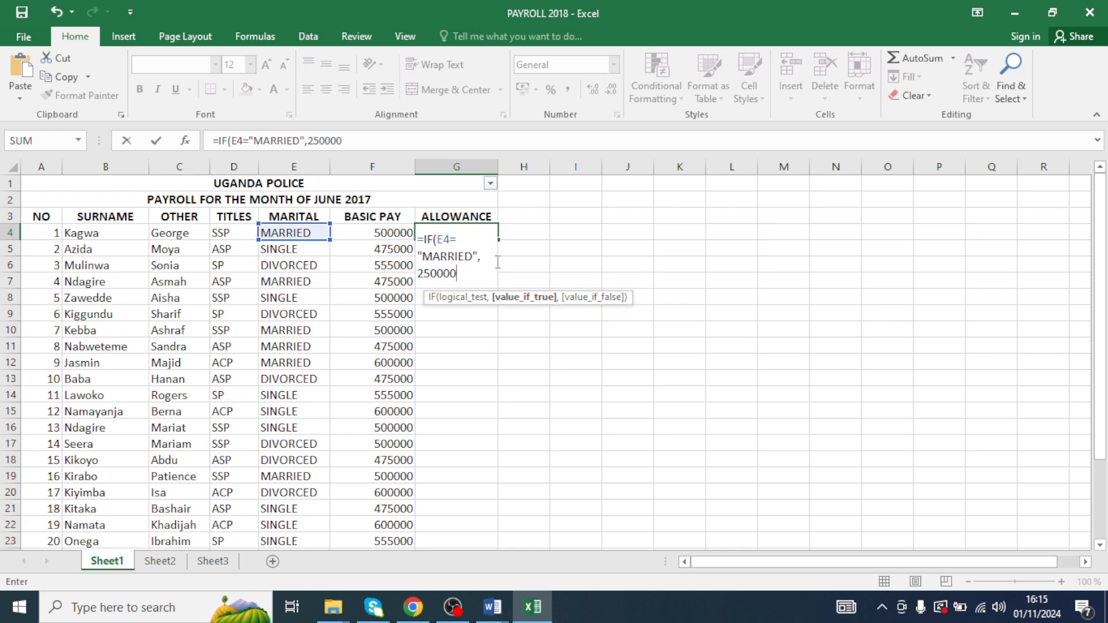
type(",IF")
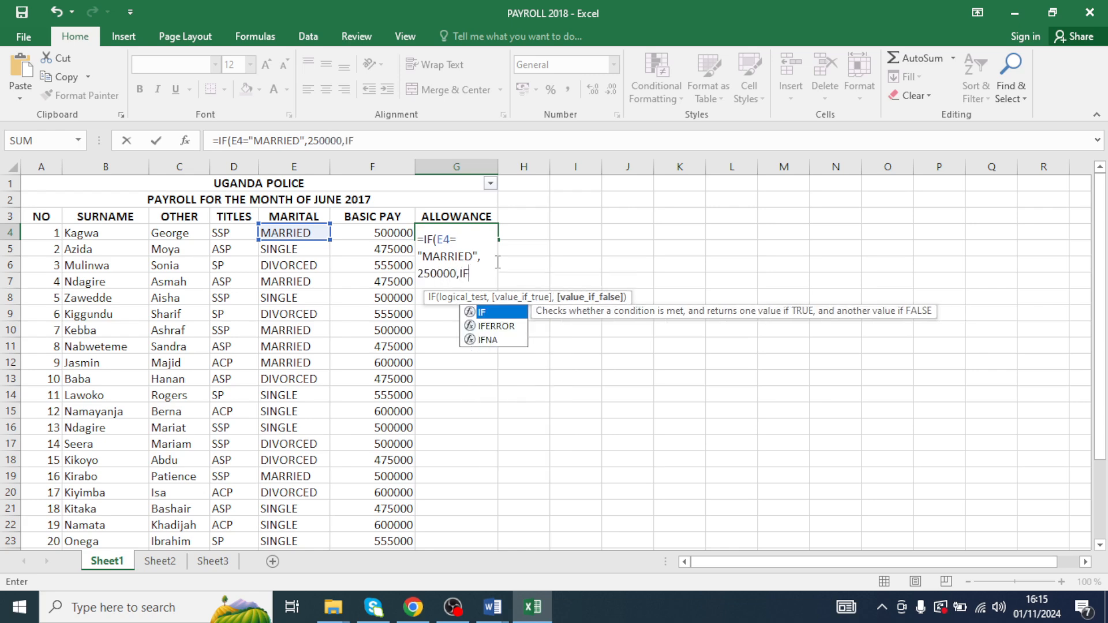
type("(E4")
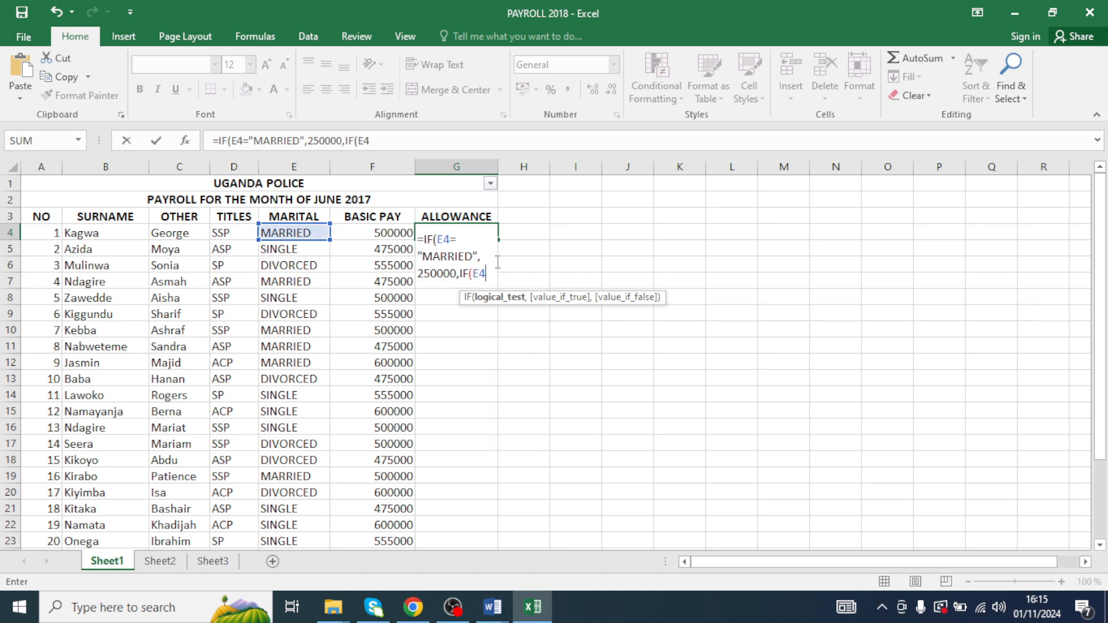
type("=\"DIVORCED")
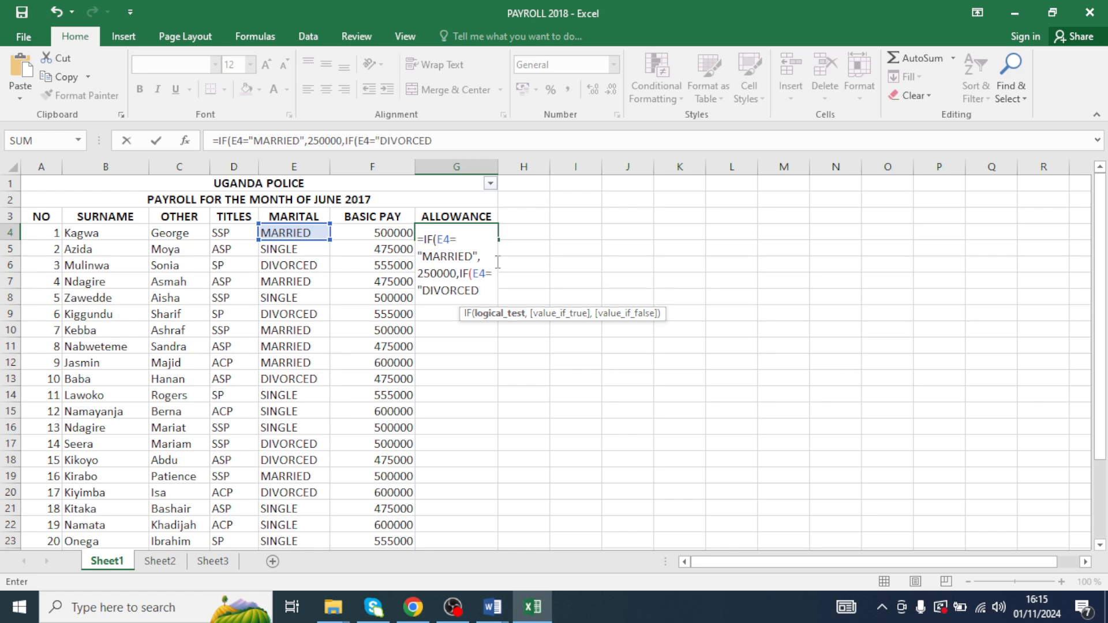
type("\",")
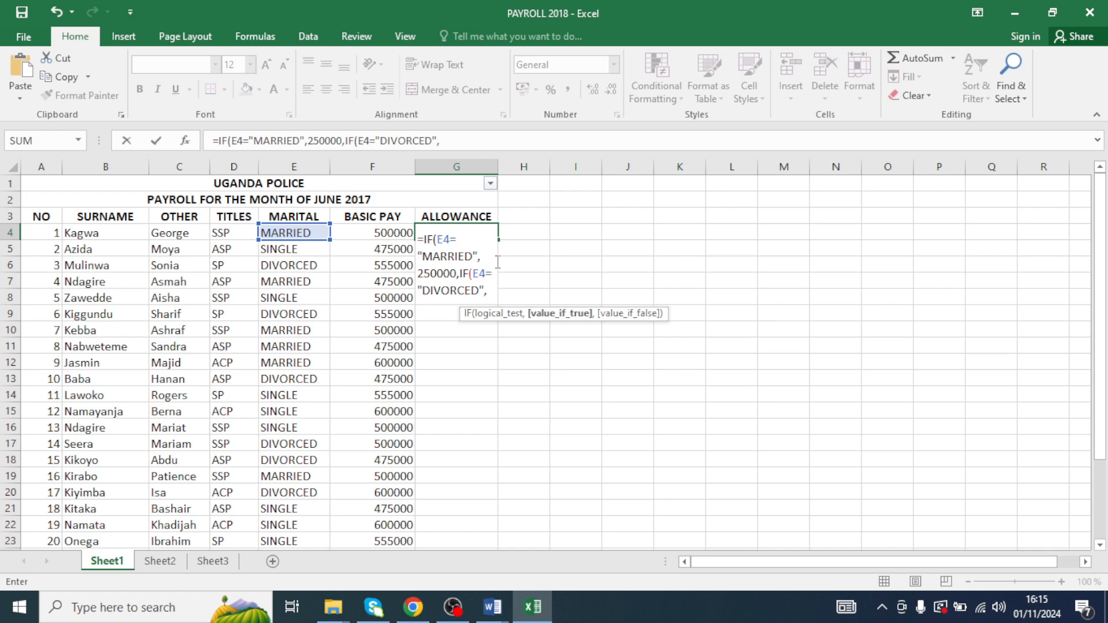
type("150")
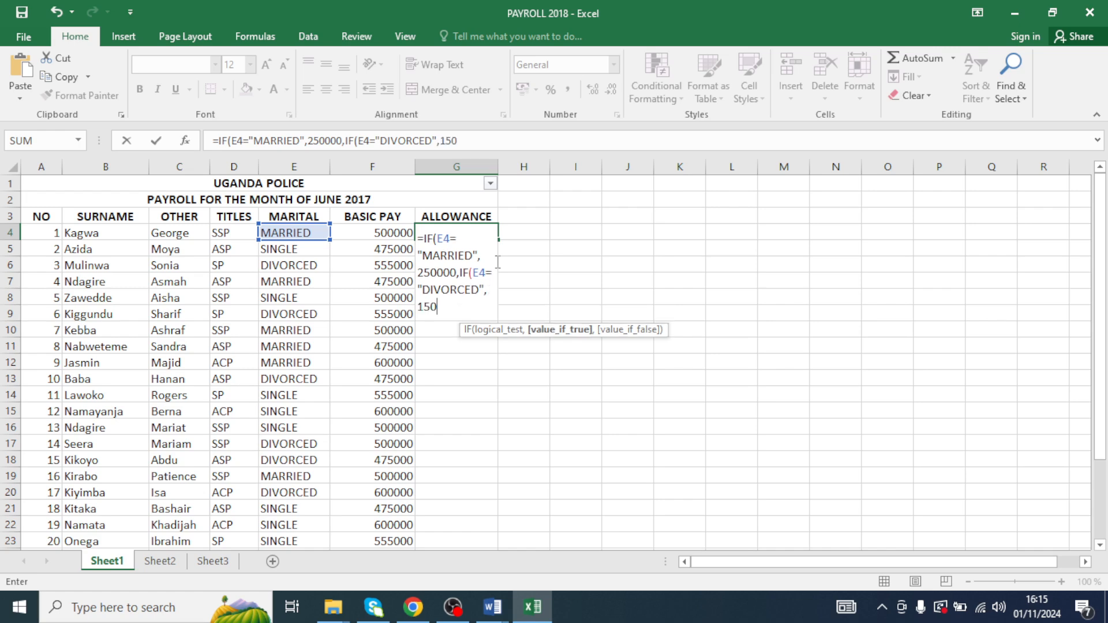
type("000,IF")
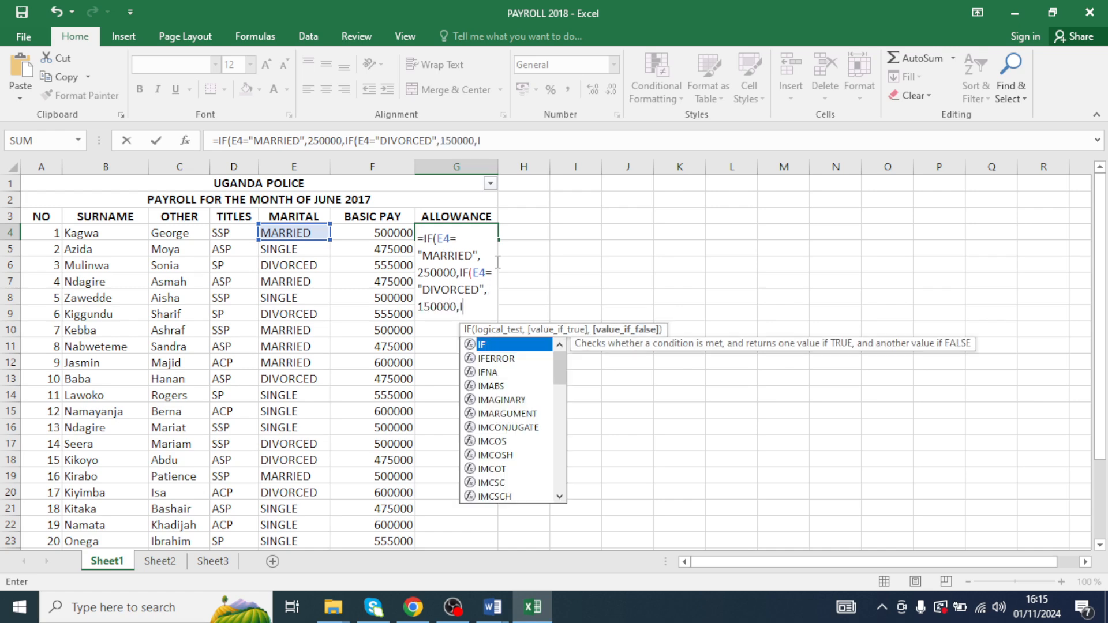
type("(E4")
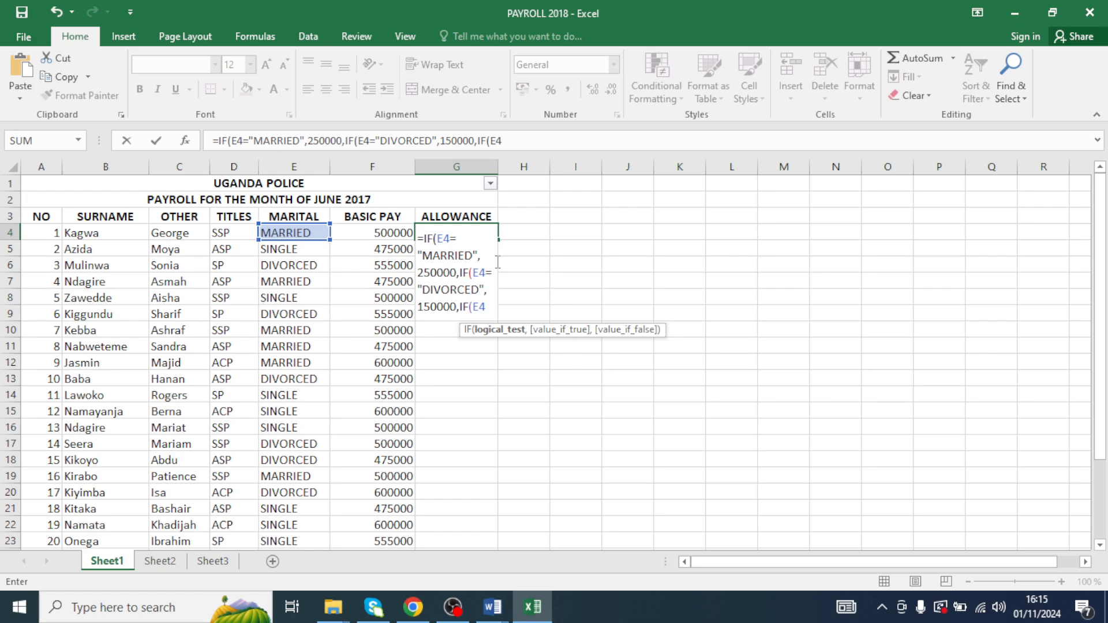
type("=\"SINGLE")
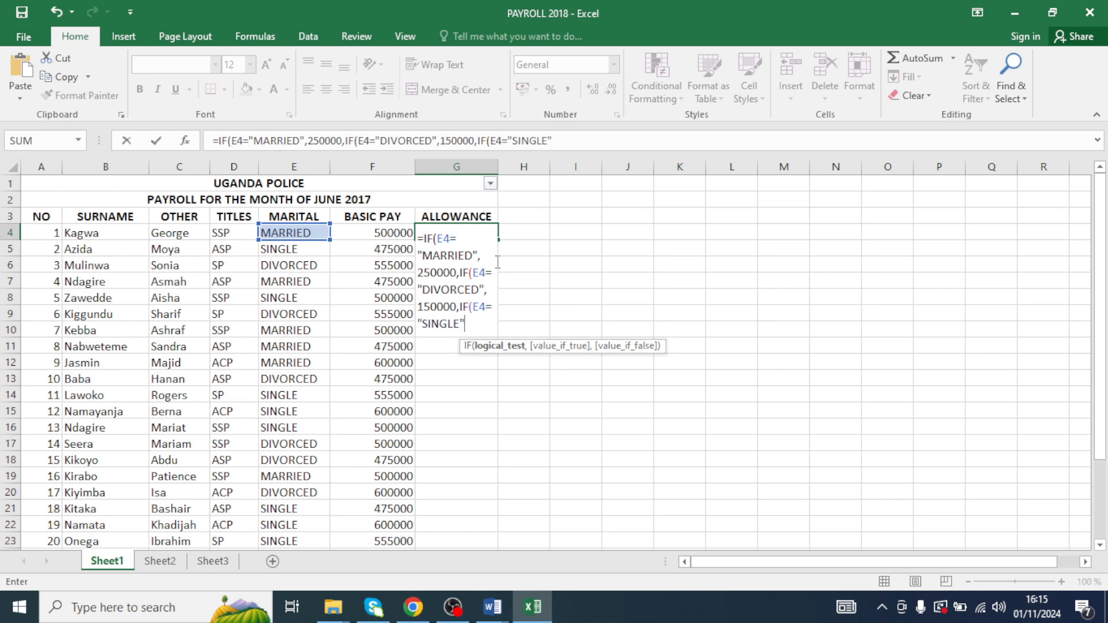
type("\",100000")
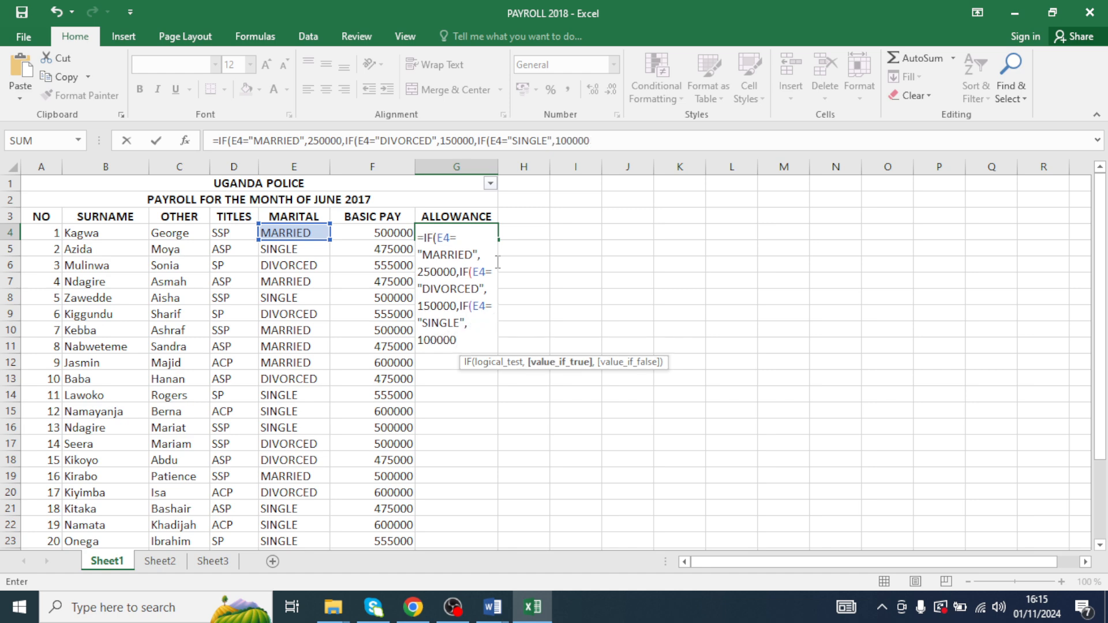
type(")))")
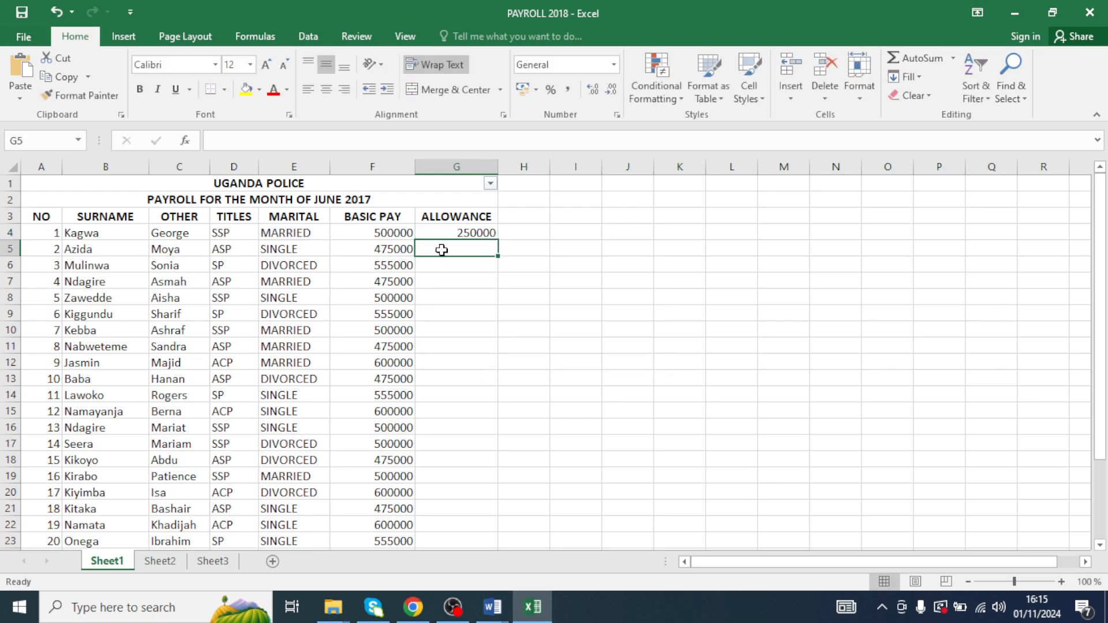
- Fill the G4 allowance formula down to G23 and check several results against marital status
left_click(455, 233)
left_click_drag(500, 241, 460, 462)
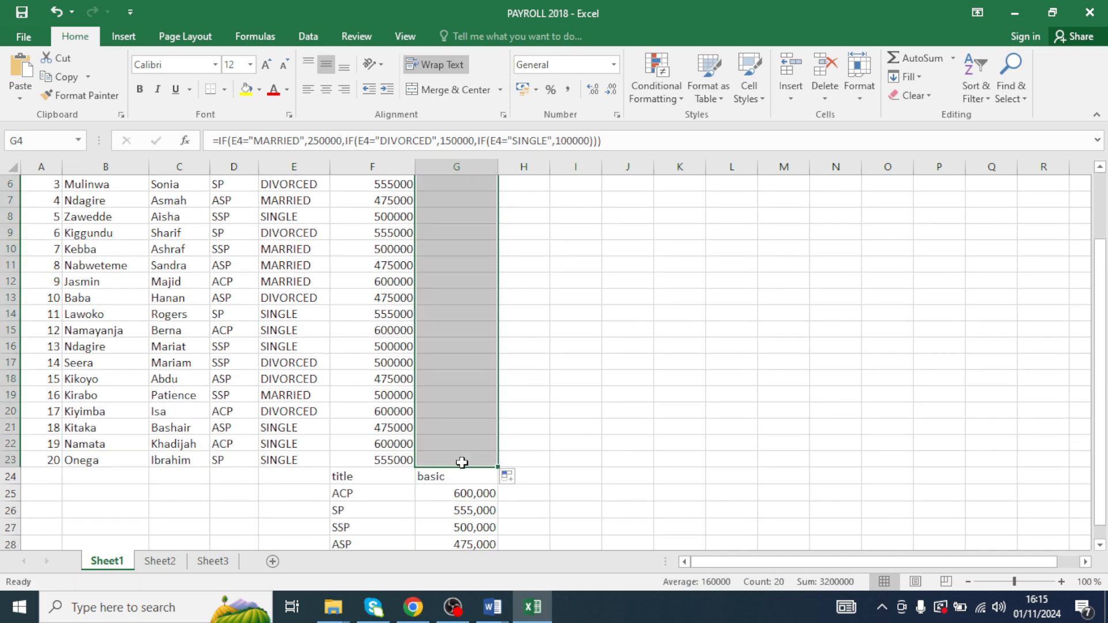
scroll(459, 463, "up", 2)
left_click(447, 294)
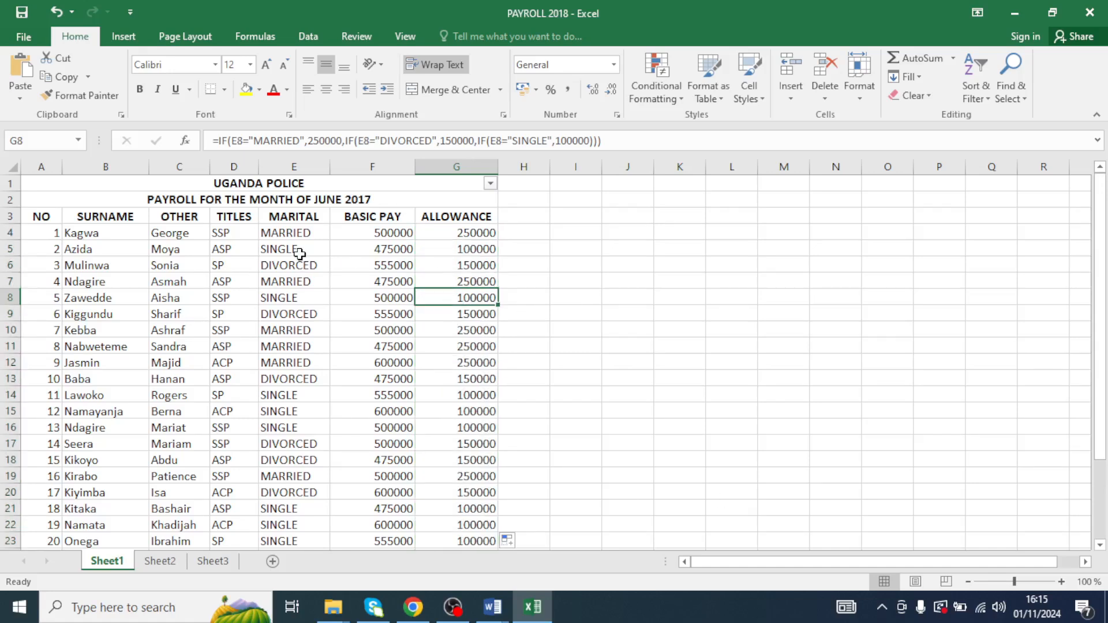
left_click(267, 236)
left_click(450, 231)
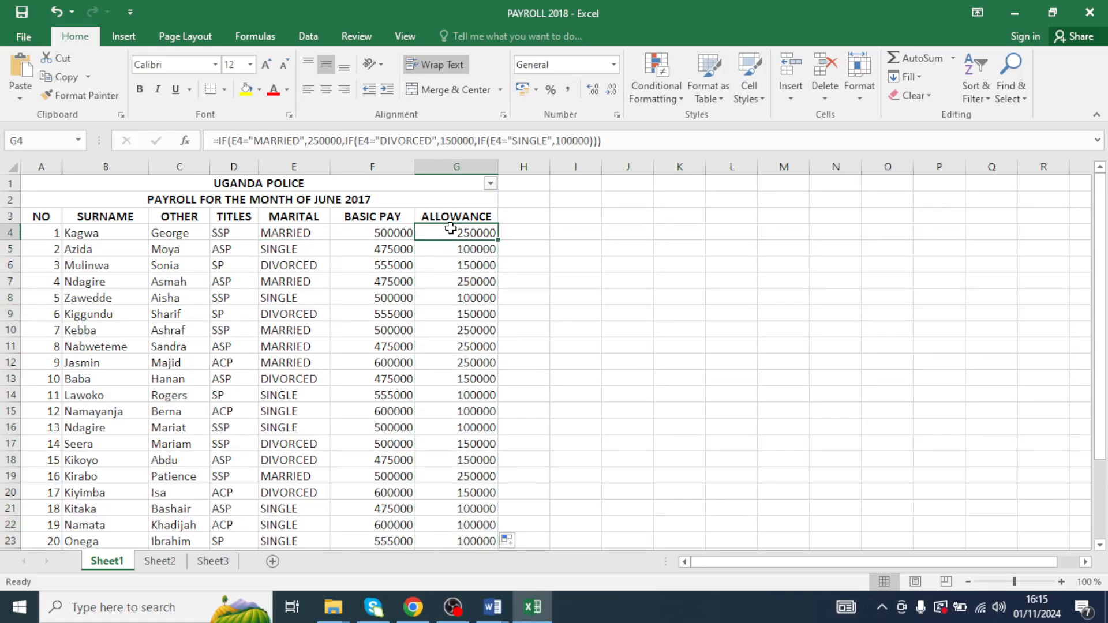
left_click(289, 254)
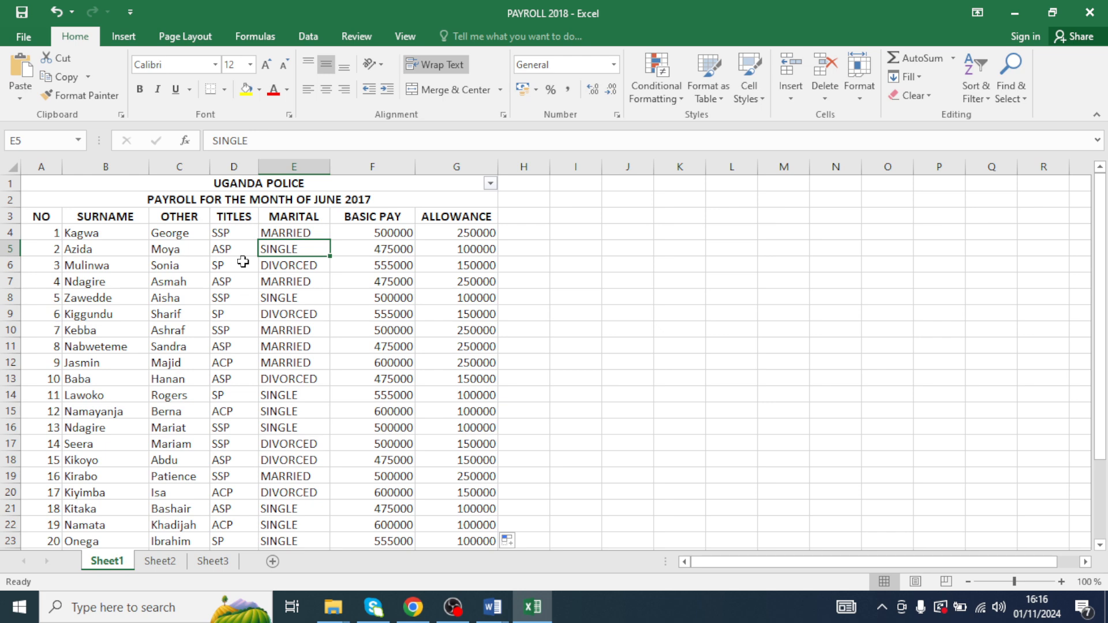
left_click(482, 251)
left_click(313, 266)
left_click(452, 260)
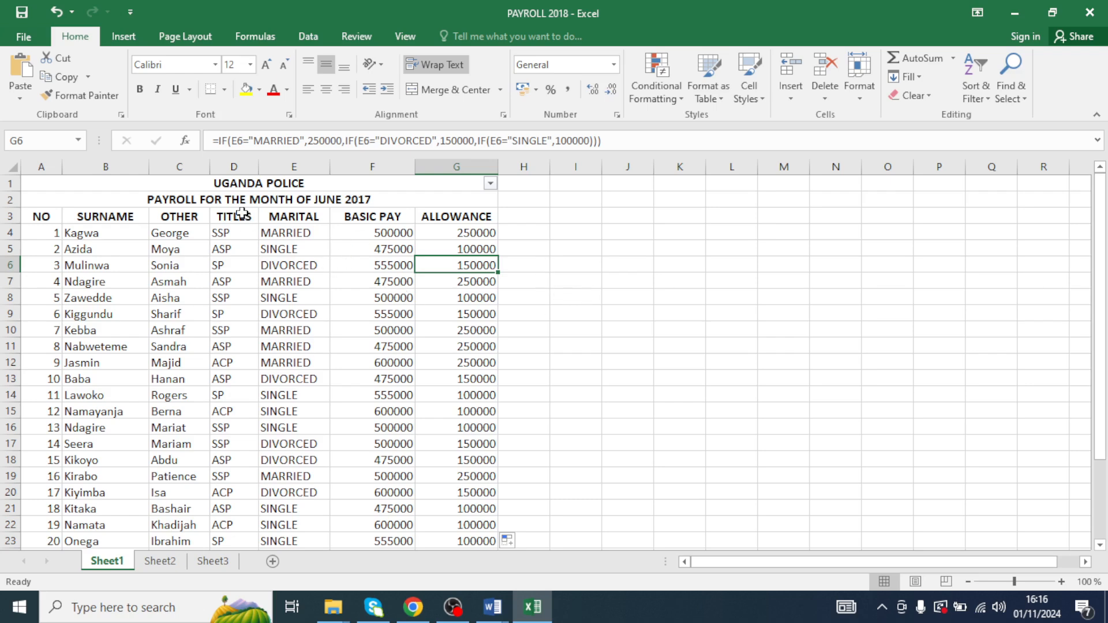
- Apply all borders to the payroll table A1:G23
left_click_drag(178, 180, 353, 527)
left_click(233, 263)
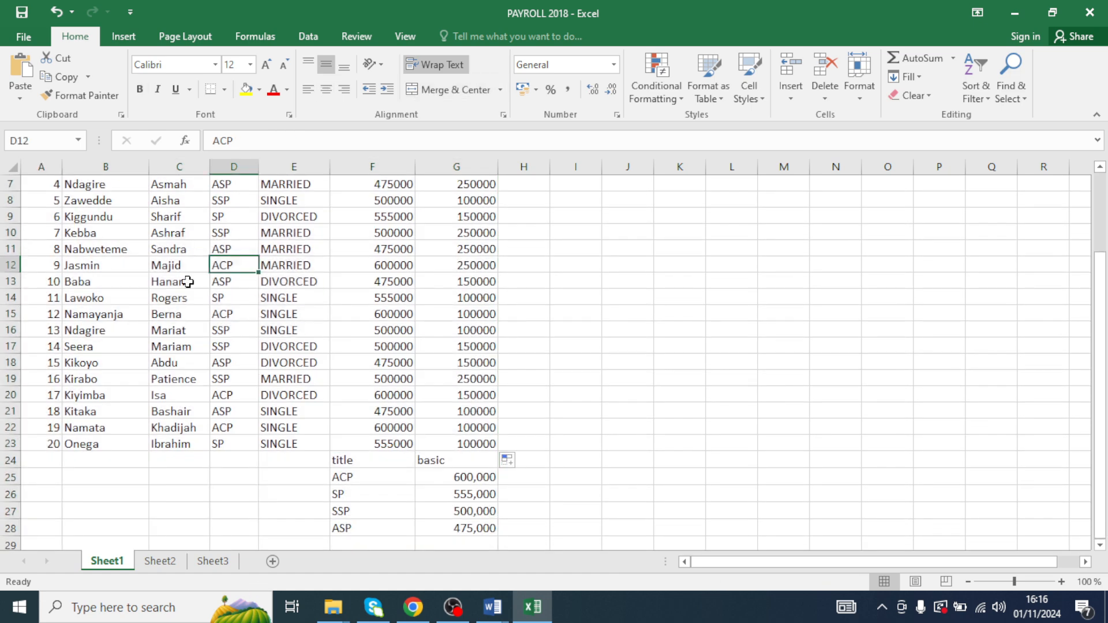
scroll(30, 289, "up", 2)
left_click_drag(53, 185, 398, 462)
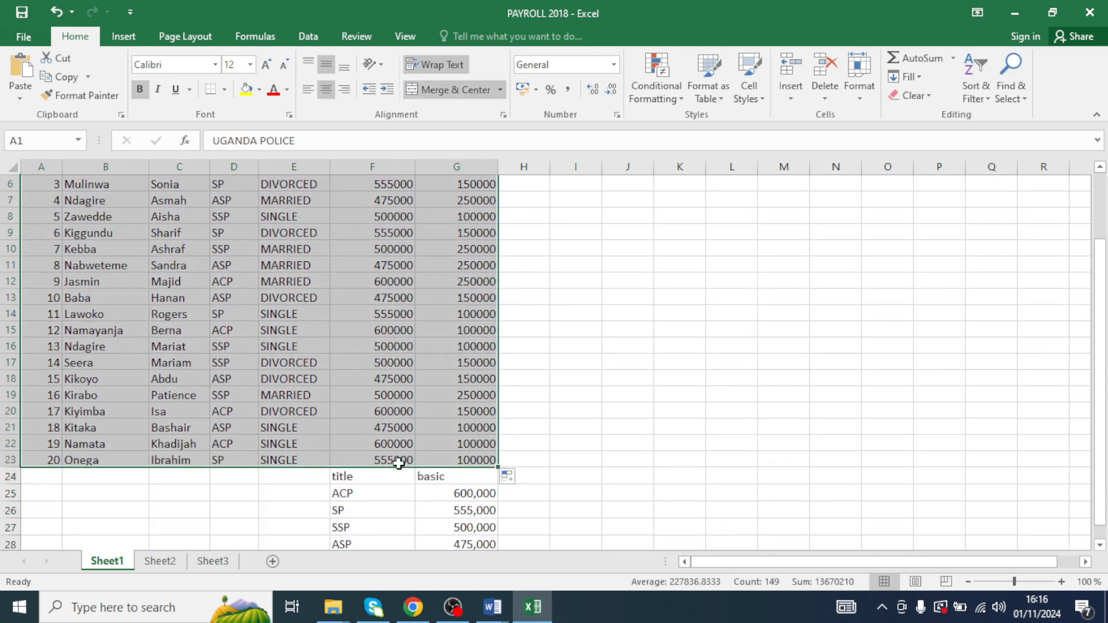
left_click(224, 89)
left_click(237, 237)
scroll(238, 237, "up", 1)
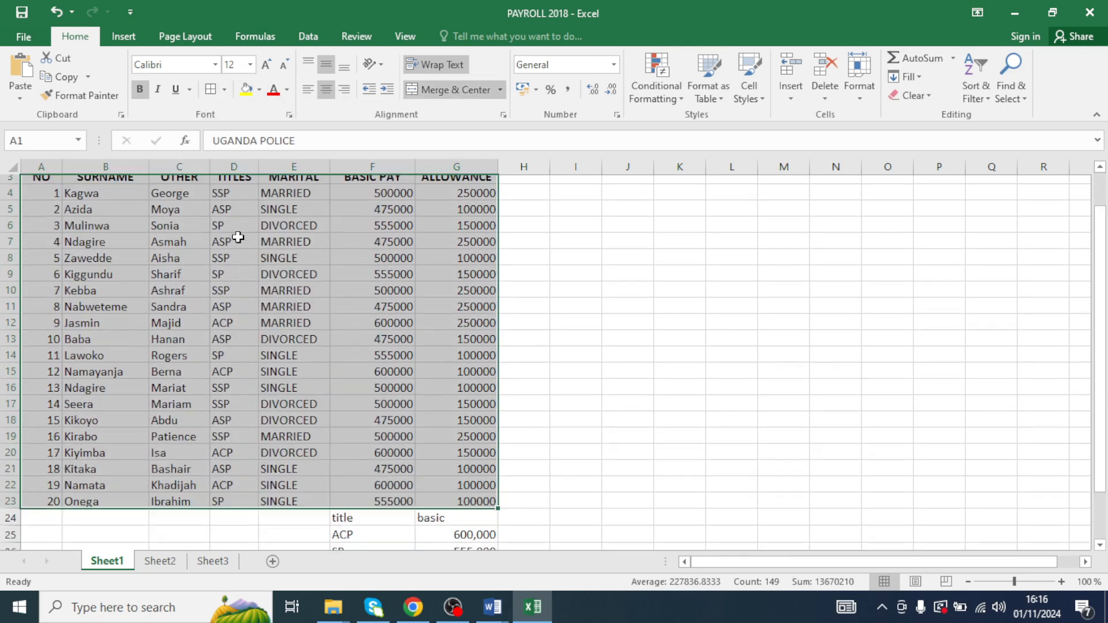
- Apply all borders to the title and basic lookup table in F24:G28
scroll(237, 237, "down", 3)
left_click_drag(340, 363, 455, 427)
left_click(224, 90)
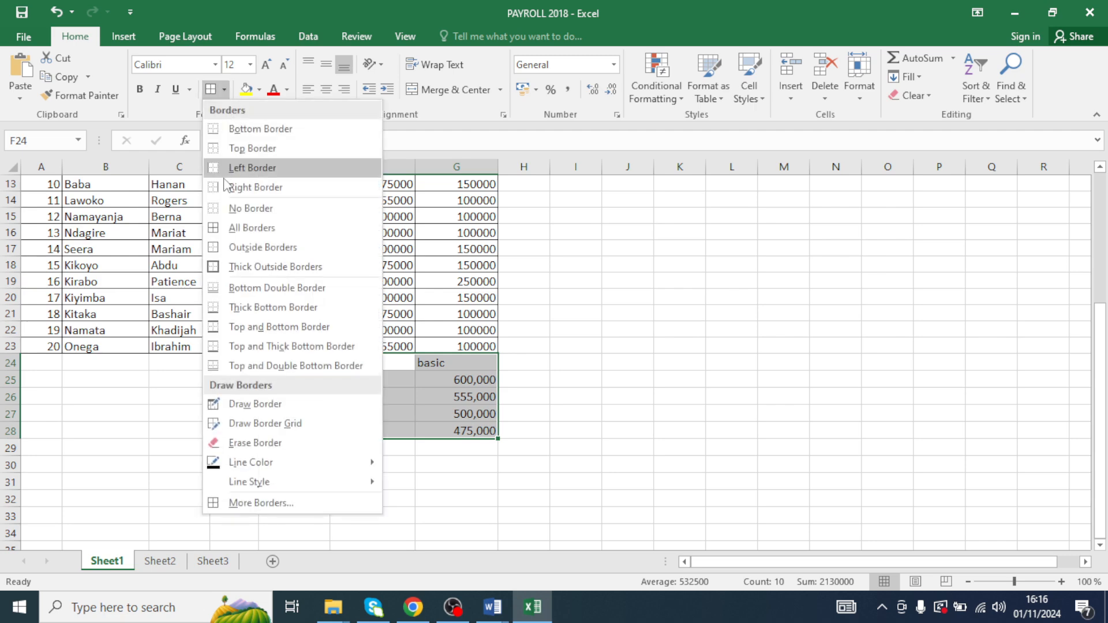
left_click(252, 227)
left_click_drag(346, 298, 346, 314)
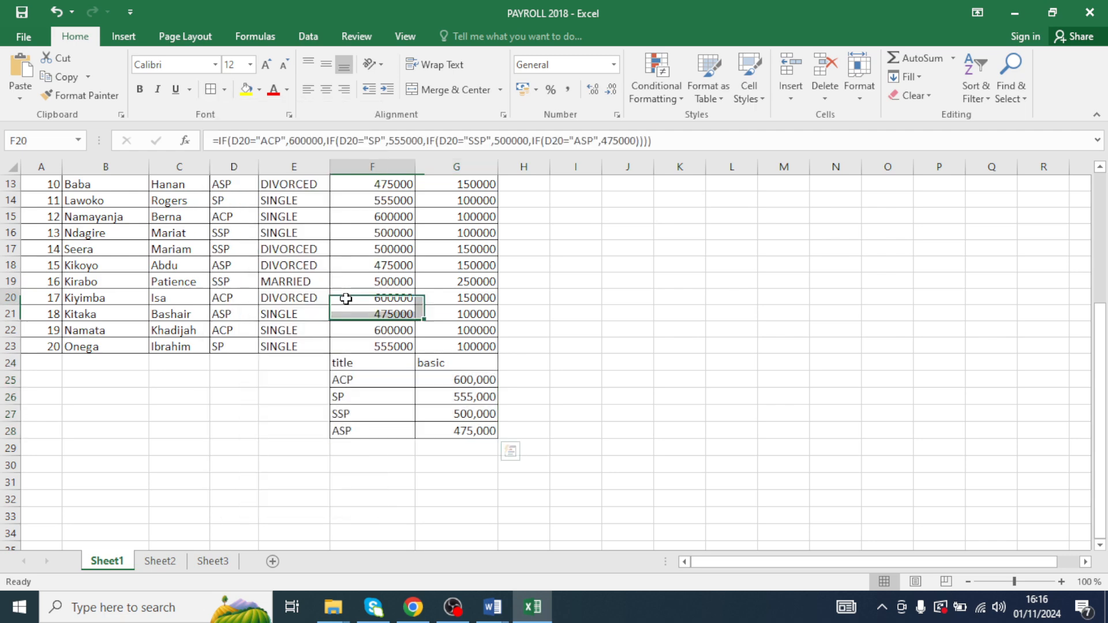
left_click(345, 299)
scroll(323, 335, "up", 4)
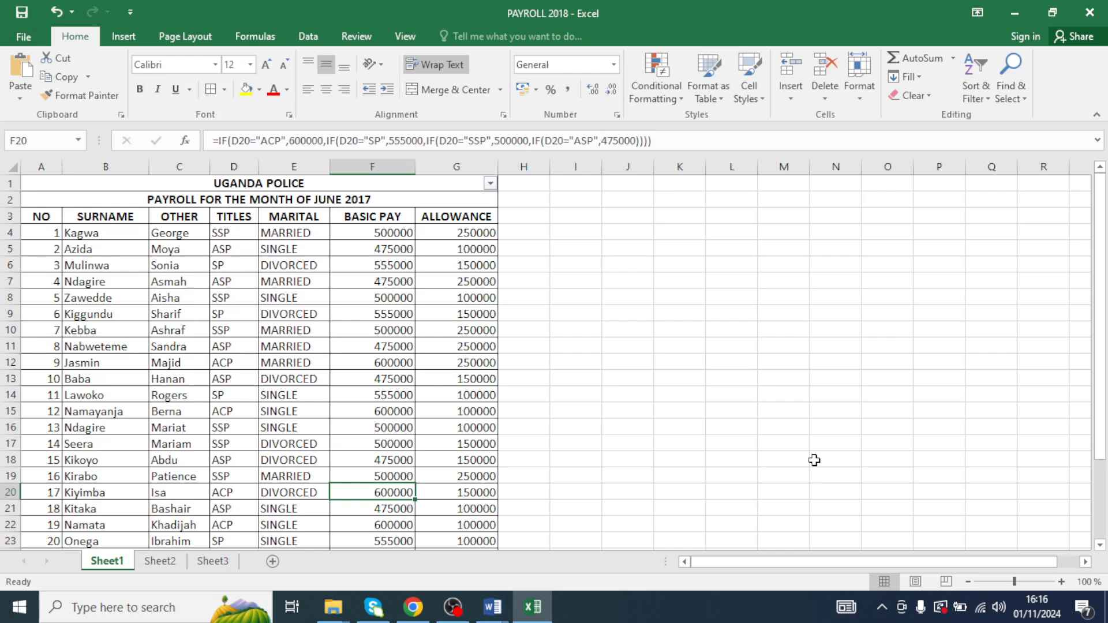
- Add the column heading GROSS PAY in H3
left_click(529, 217)
type("G")
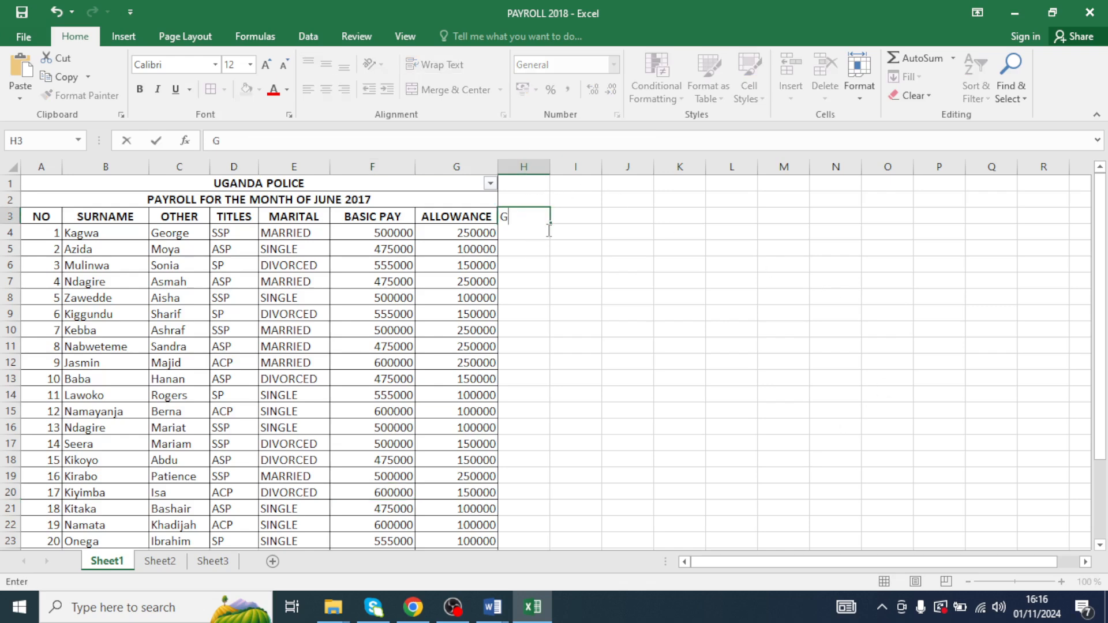
type("ROSS PAY")
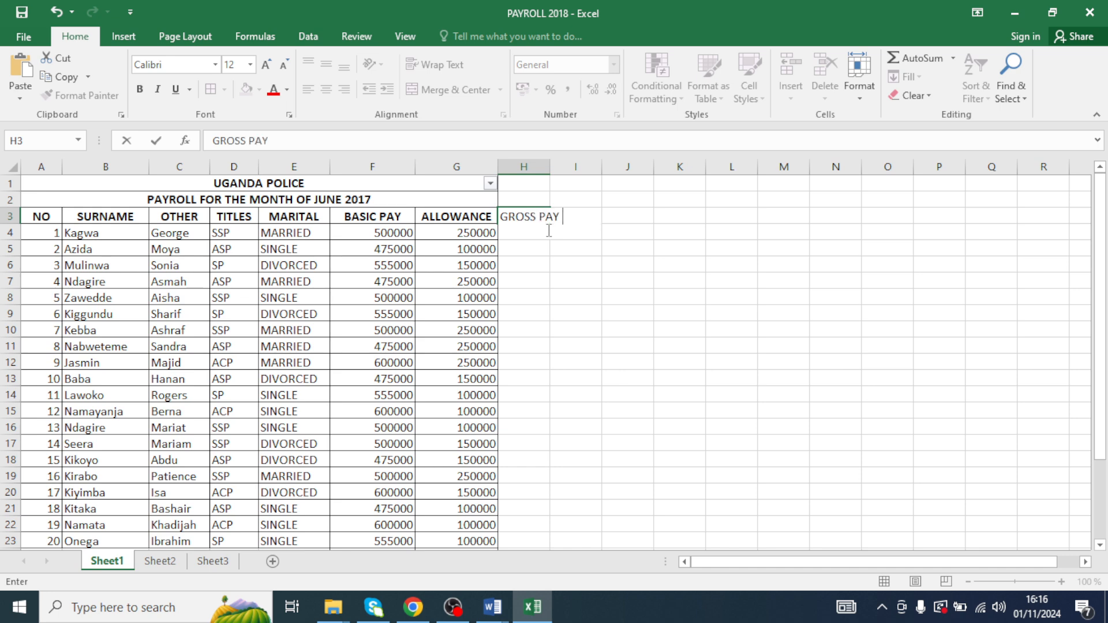
key("Return")
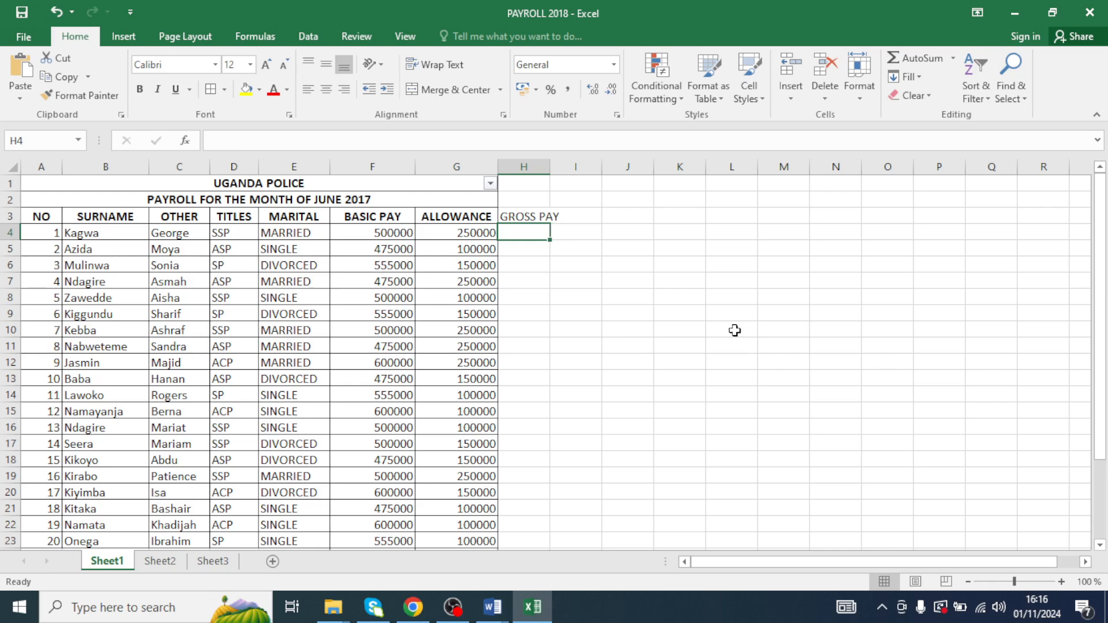
- Enter a formula in H4 adding basic pay F4 and allowance G4
type("=")
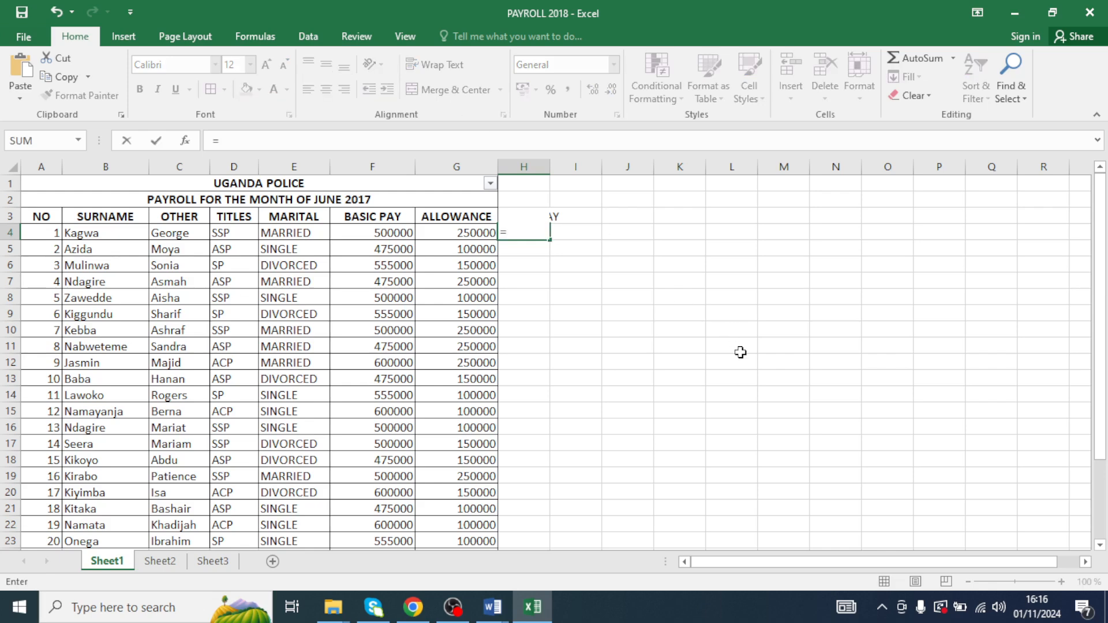
left_click(388, 232)
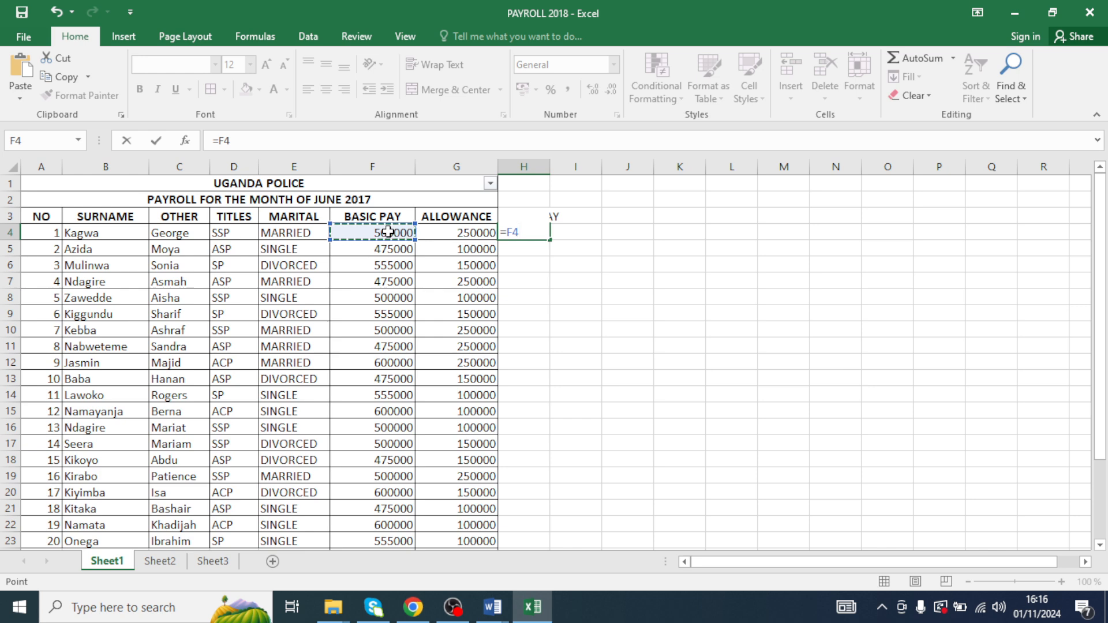
type("+")
left_click(468, 233)
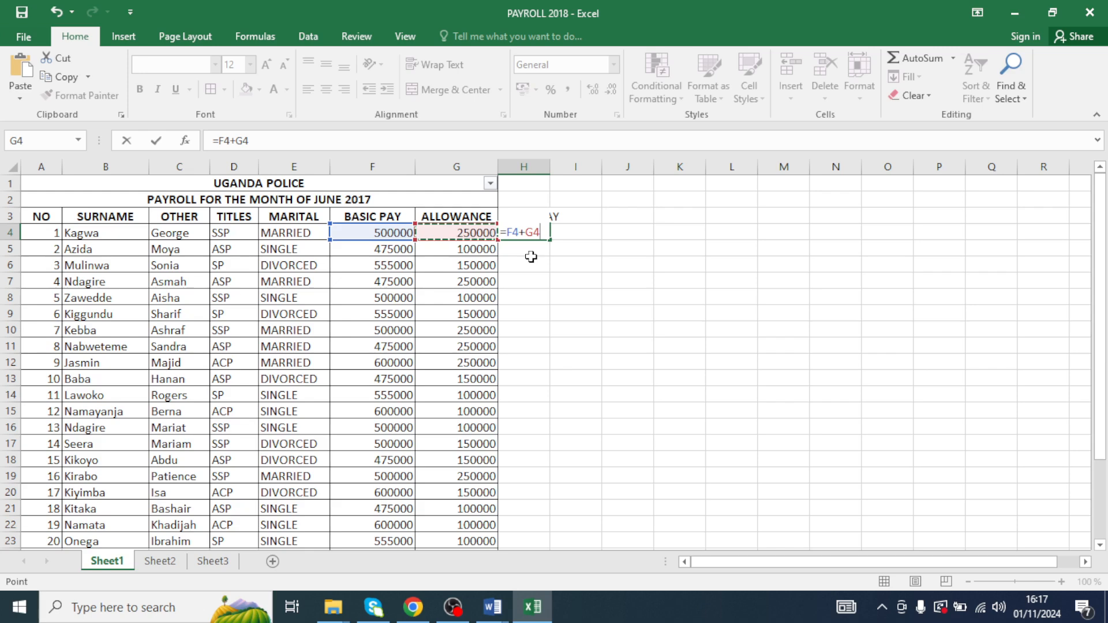
key("Return")
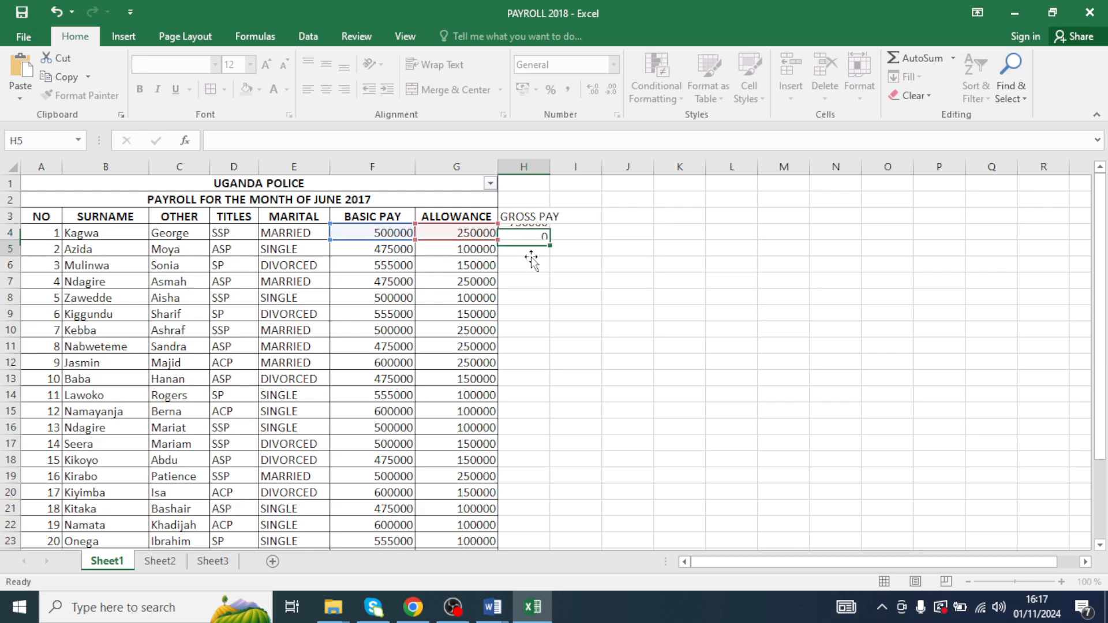
- Replace the H4 formula with =SUM(F4:G4)
double_click(529, 231)
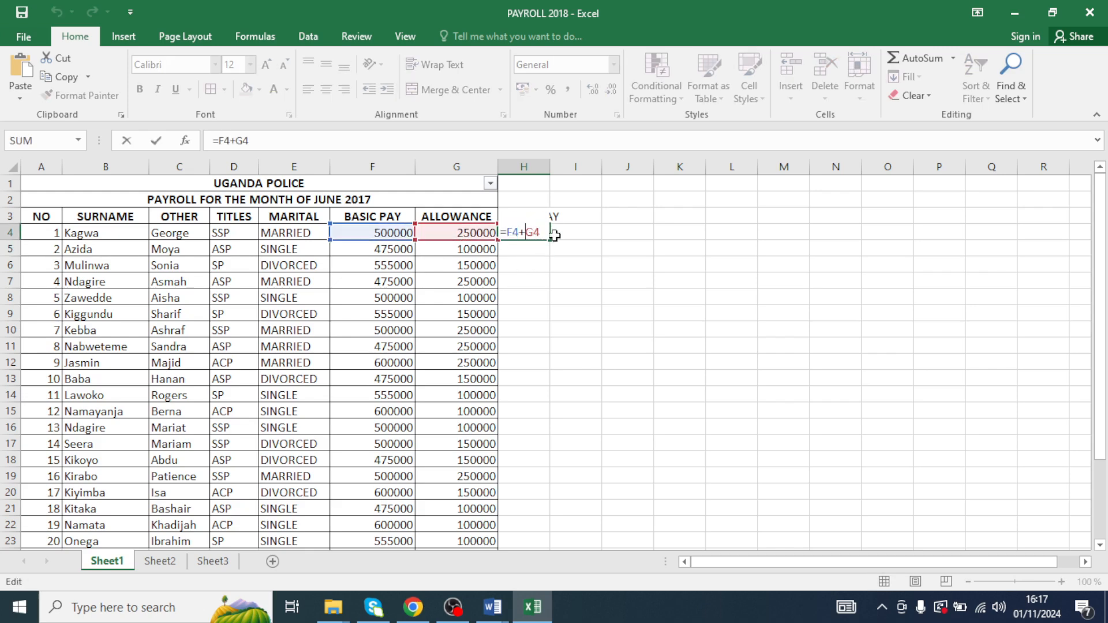
key("BackSpace")
key("BackSpace")
key("BackSpace")
key("BackSpace")
key("BackSpace")
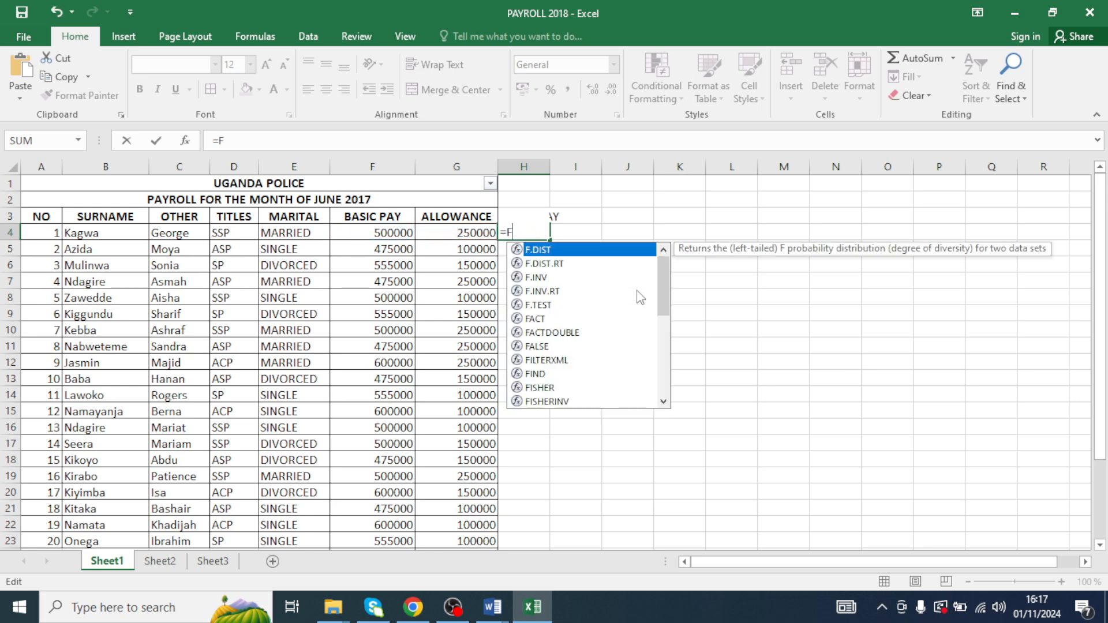
type("SUM(")
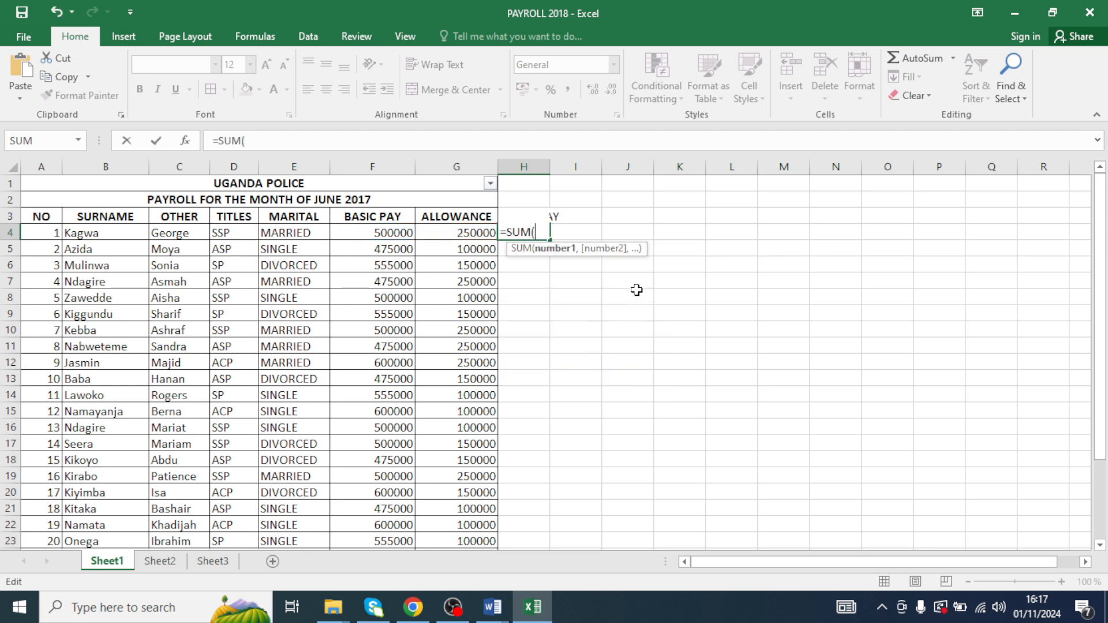
left_click_drag(378, 238, 436, 238)
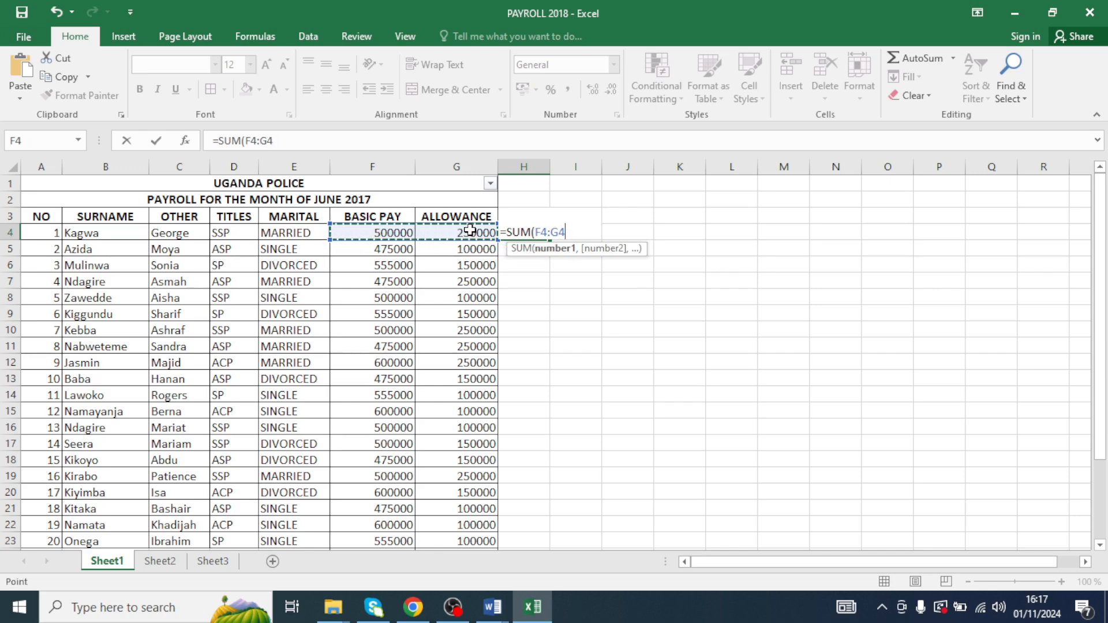
key("Return")
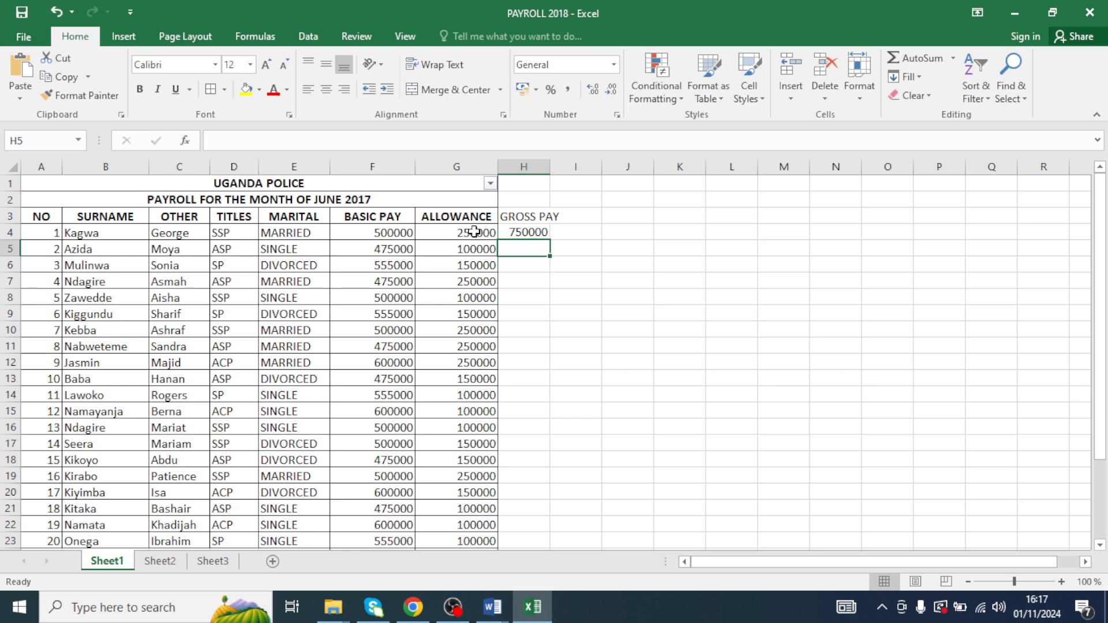
- Undo the last three changes, then redo the GROSS PAY heading and select H4
key("ctrl+z")
key("ctrl+z")
key("ctrl+z")
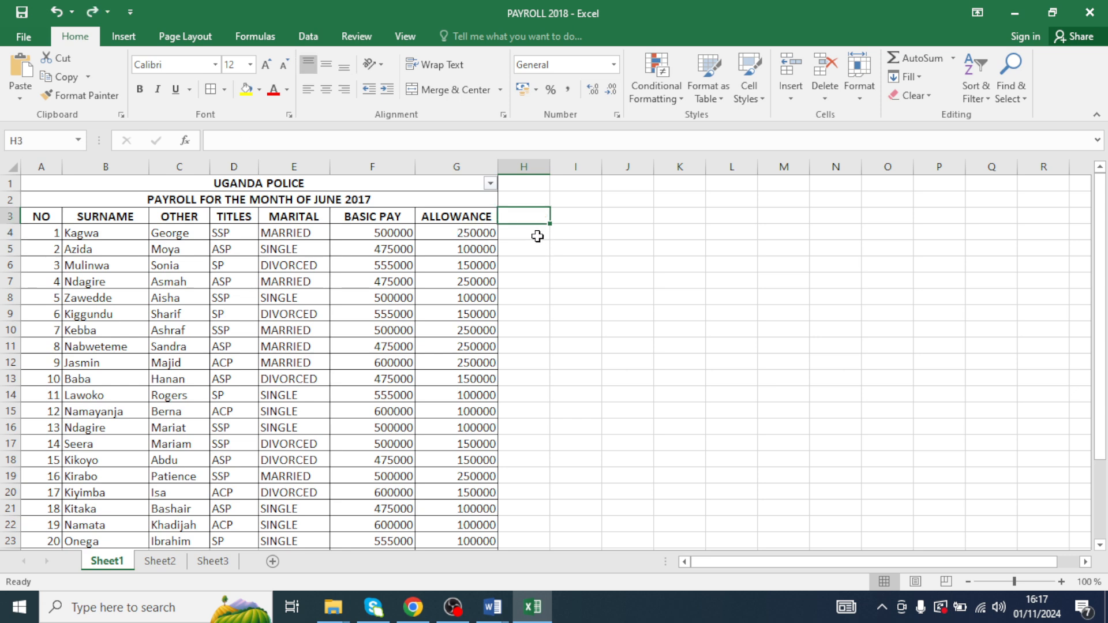
key("ctrl+y")
left_click(527, 238)
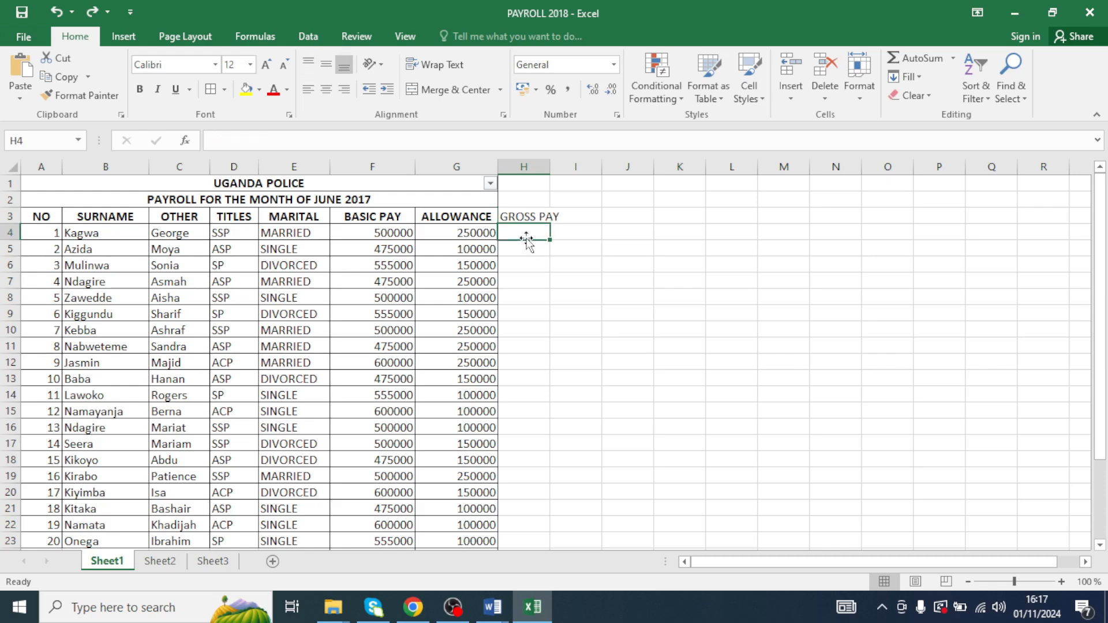
- Compute gross pay in H4 as basic pay F4 plus allowance G4, and fill the formula down to H23
type("=")
left_click(386, 231)
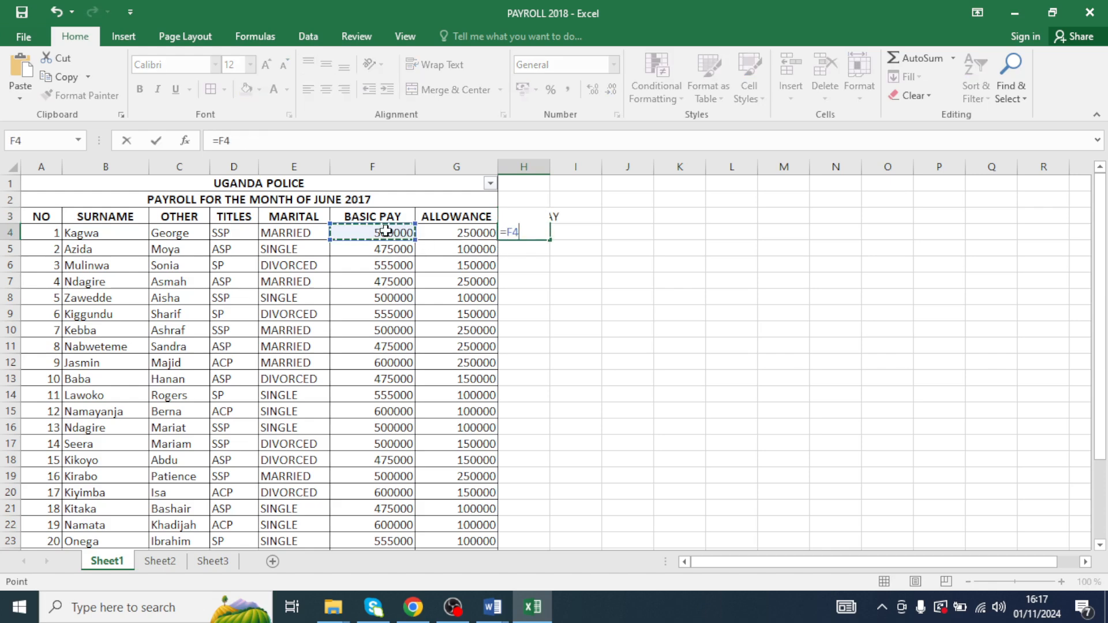
type("+")
left_click(470, 231)
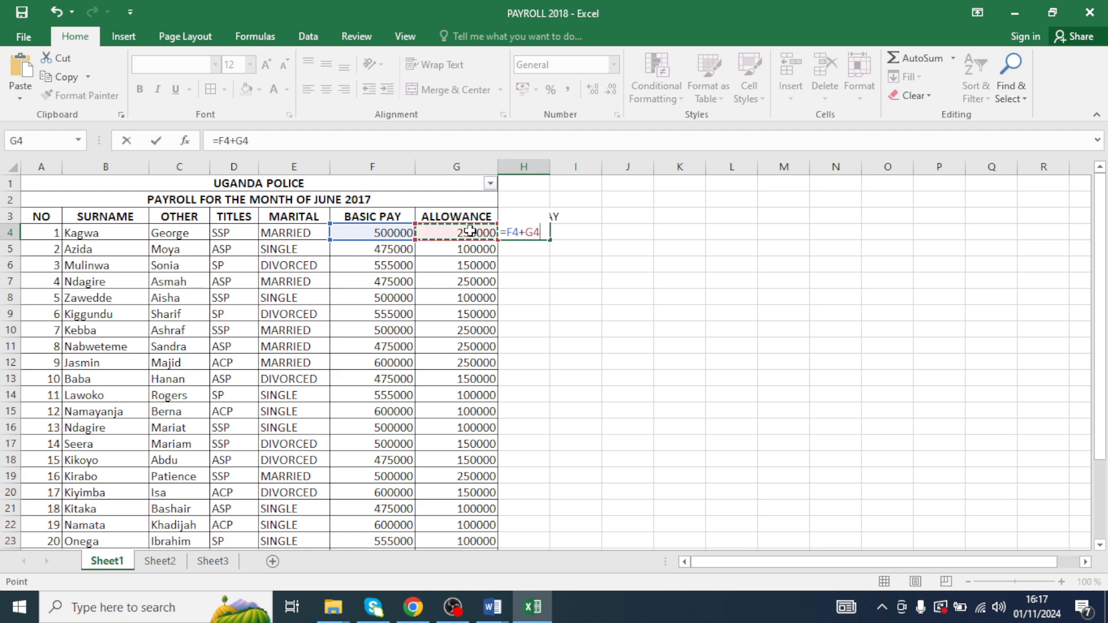
key("Return")
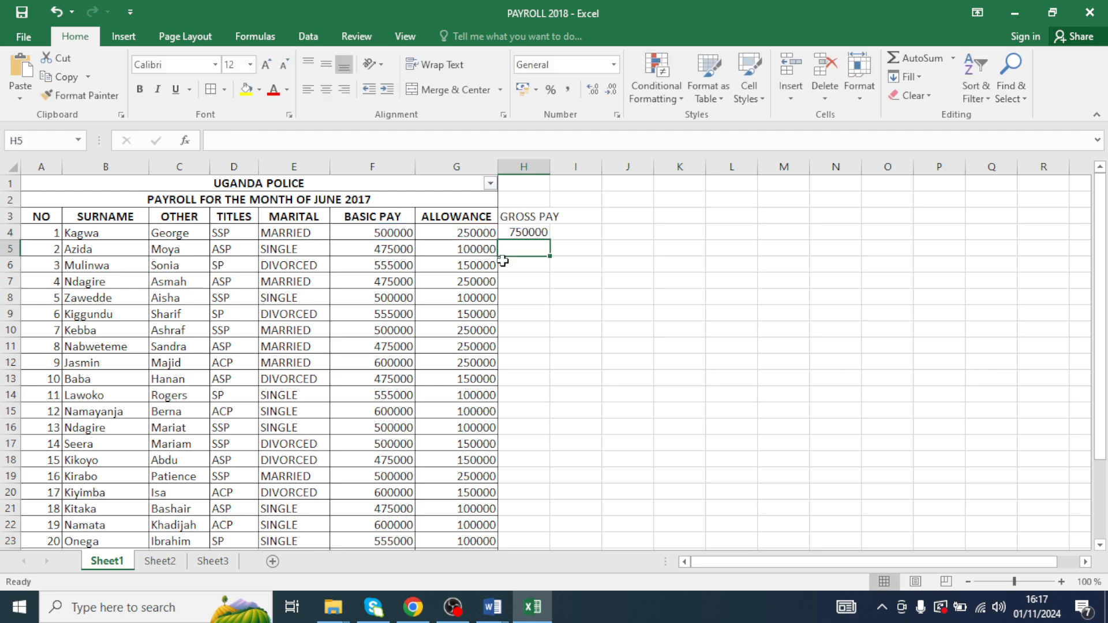
left_click(527, 232)
left_click_drag(549, 240, 525, 455)
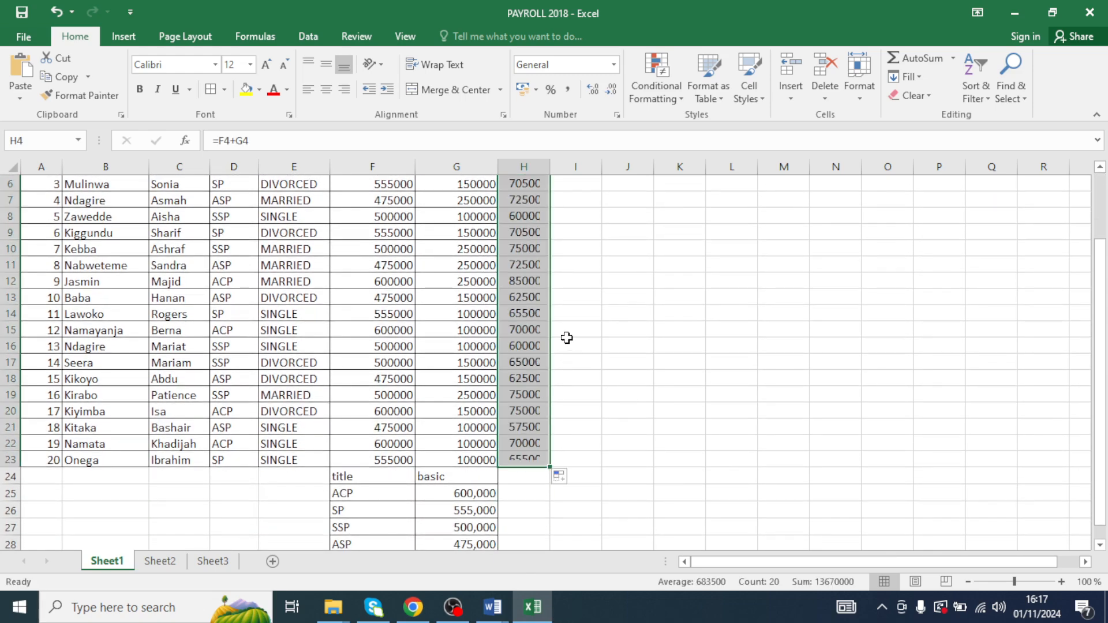
- Widen column H so the gross pay values fit
scroll(567, 338, "up", 2)
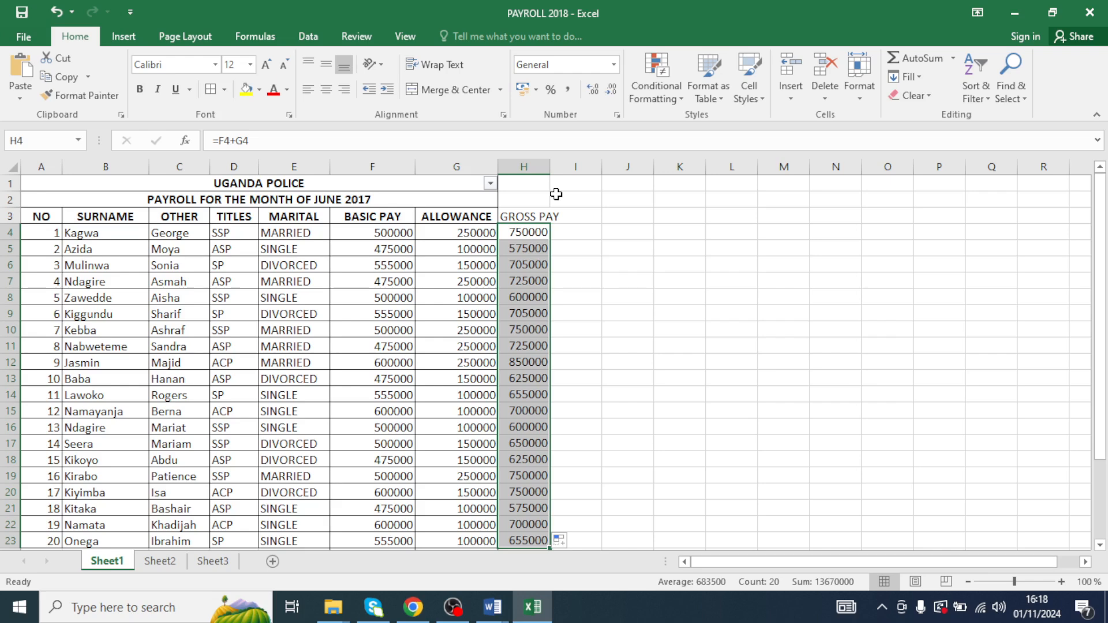
left_click_drag(549, 173, 661, 168)
left_click(618, 217)
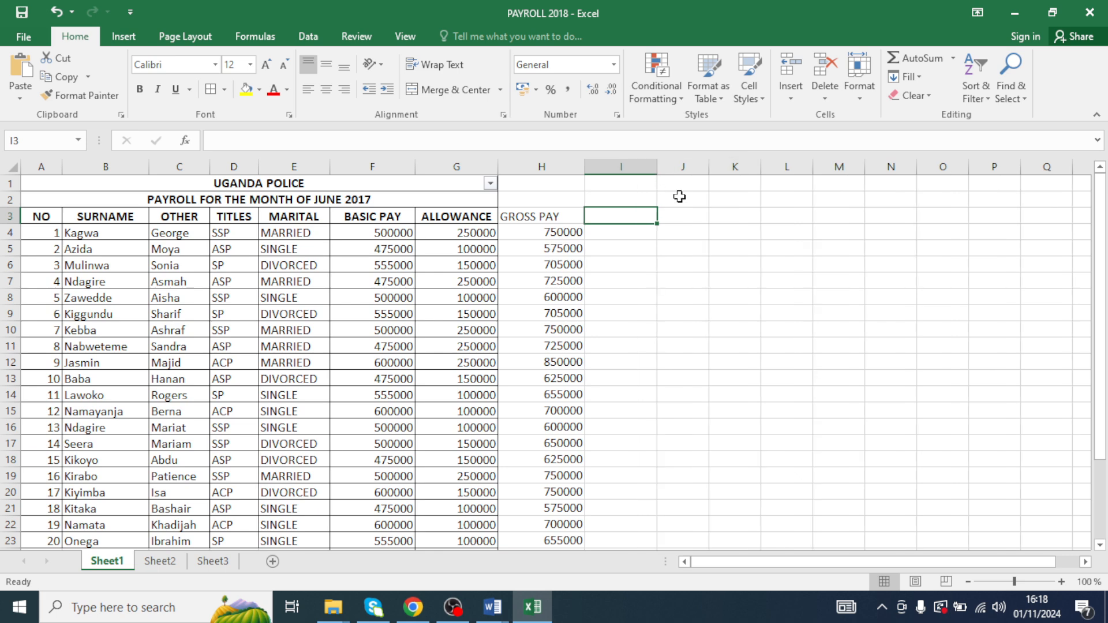
- Switch to the TR. MARVIN Word document, read the NSSF task (iv), and return to the workbook
left_click(492, 607)
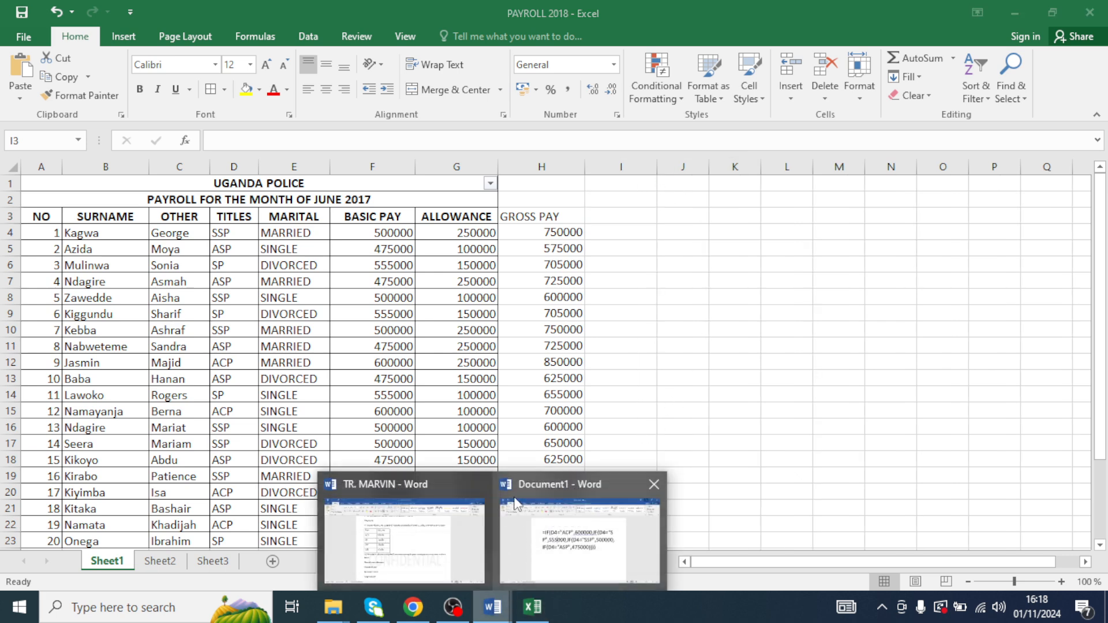
left_click(436, 560)
scroll(372, 277, "down", 10)
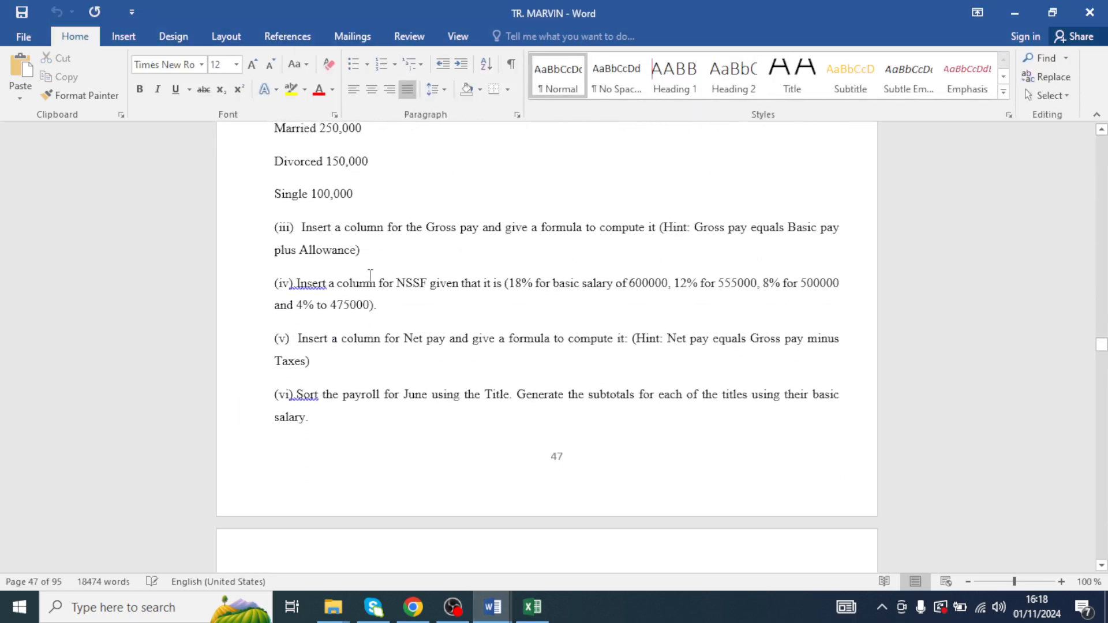
scroll(369, 275, "down", 3)
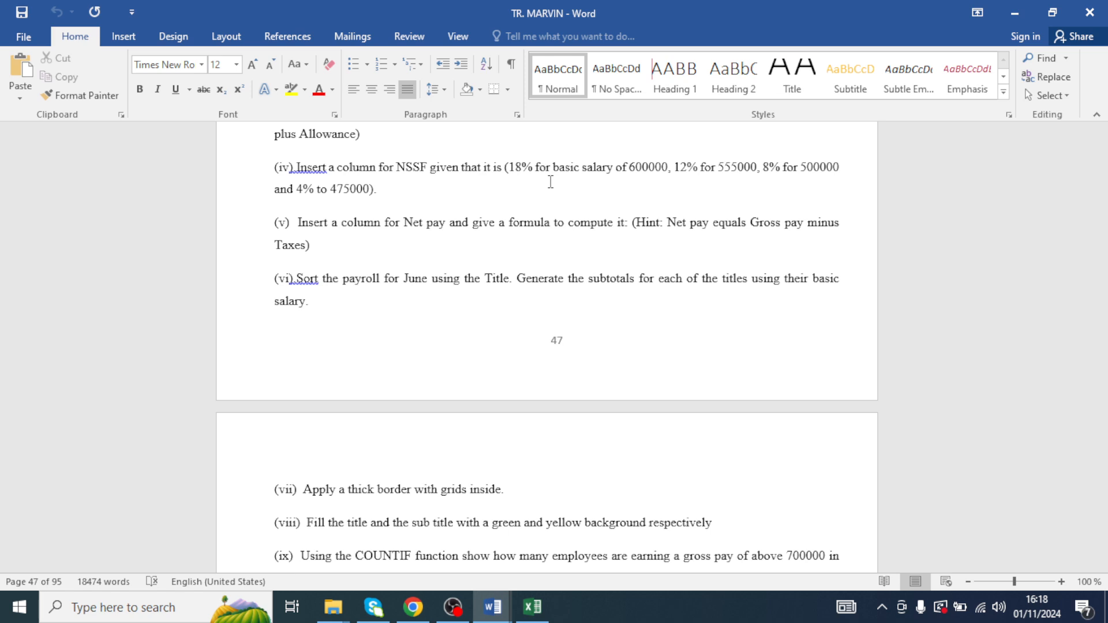
left_click(1012, 9)
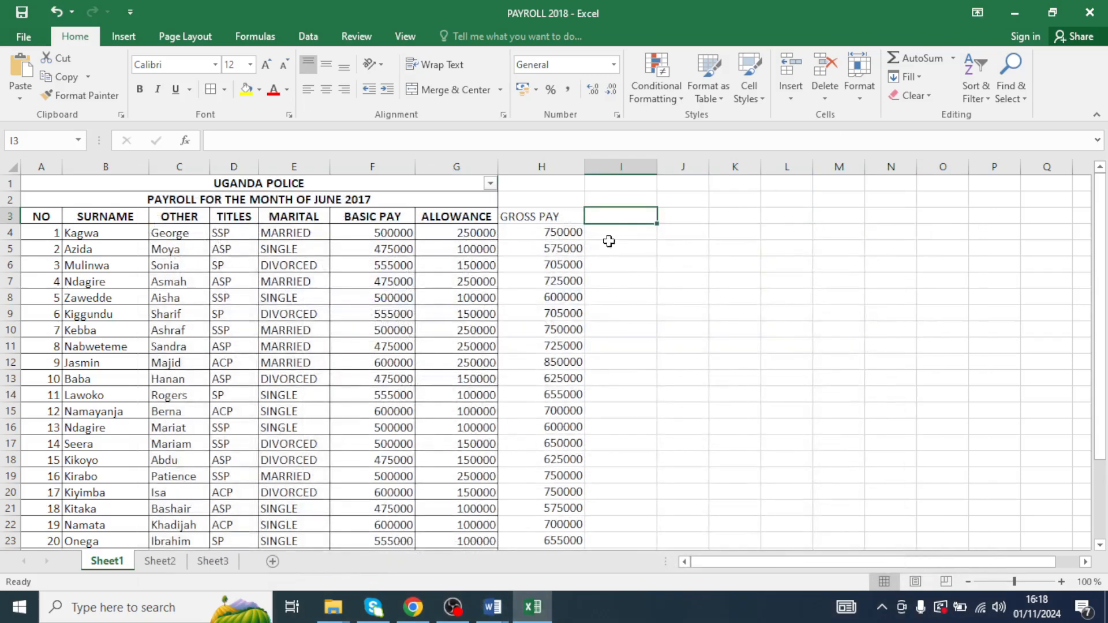
- Add the column heading NSSF in I3 and apply all borders to the range H3:I23
type("NSSF")
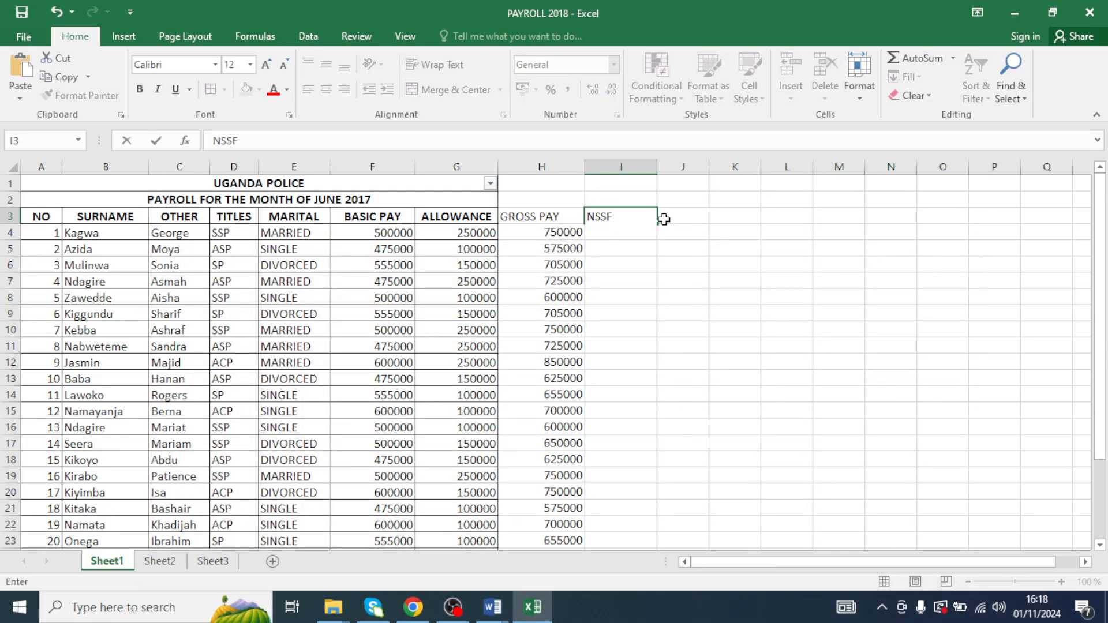
left_click(705, 346)
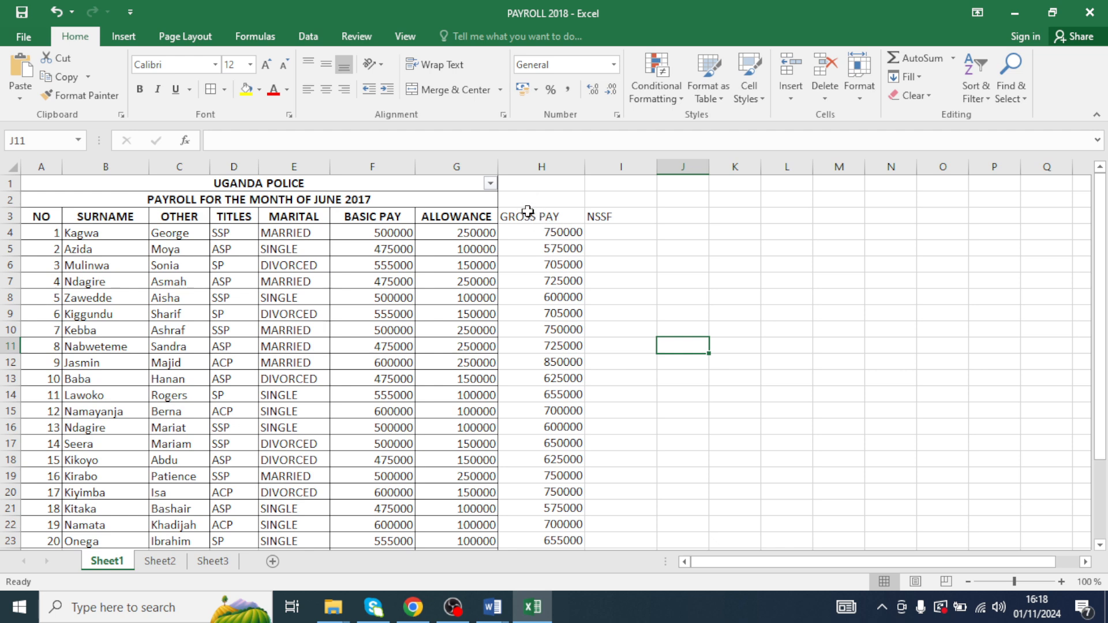
left_click(580, 237)
left_click_drag(536, 218, 618, 438)
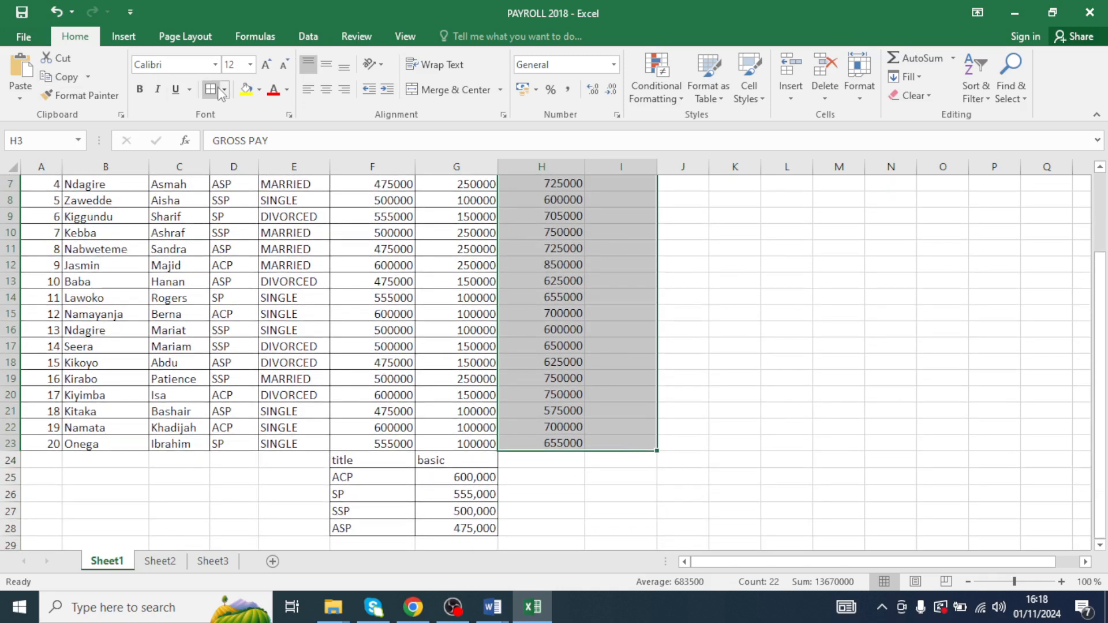
scroll(436, 283, "up", 2)
left_click(595, 248)
left_click(617, 231)
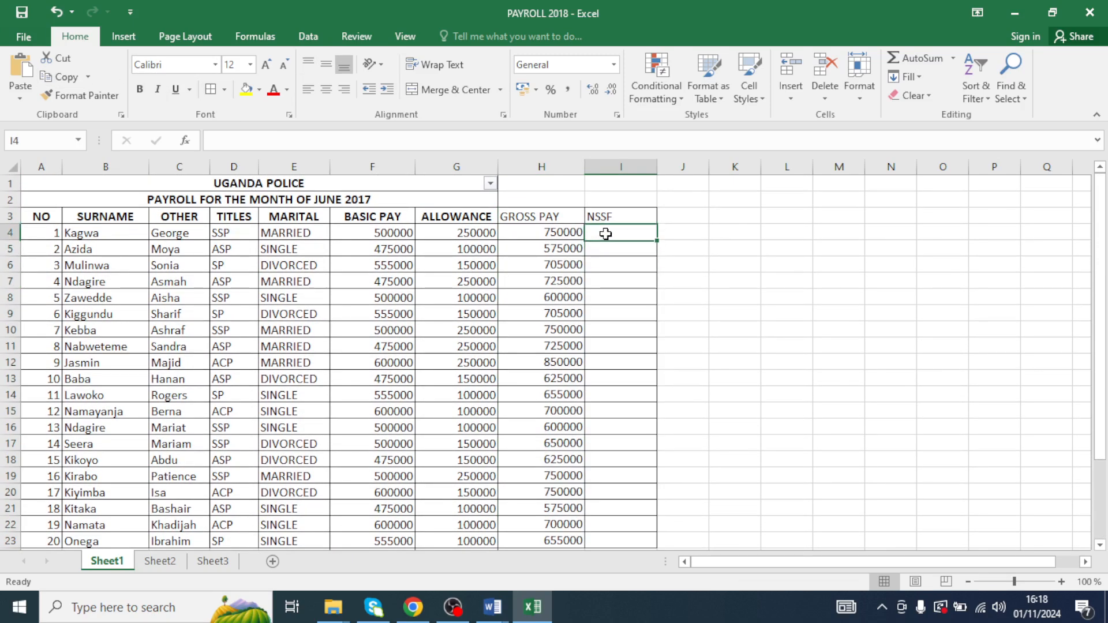
type("=IF")
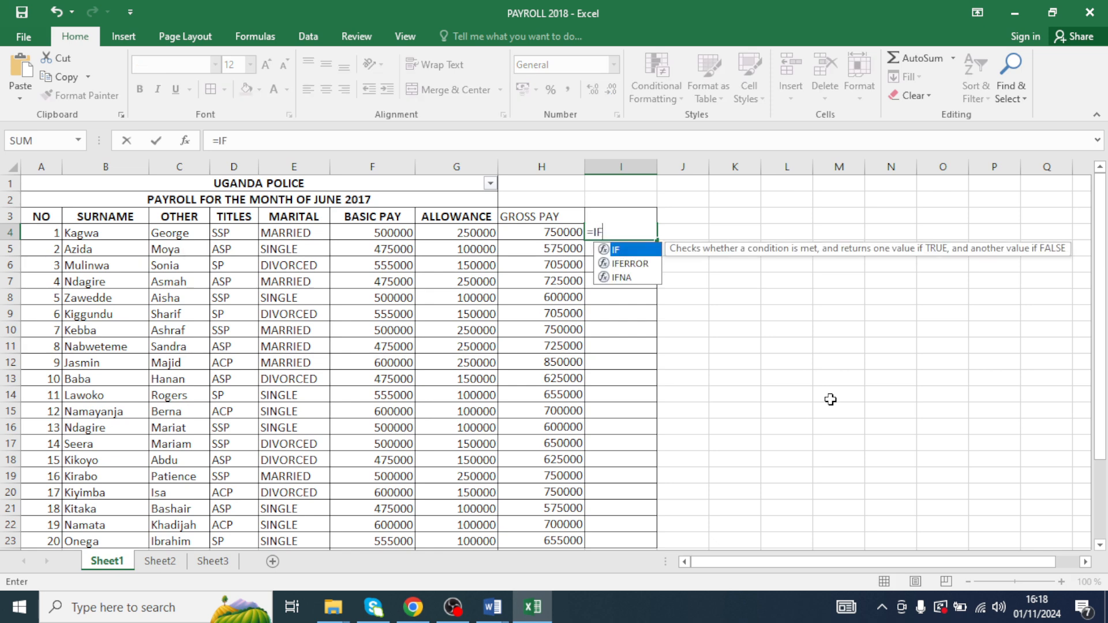
type("(")
key("BackSpace")
key("BackSpace")
key("BackSpace")
key("Escape")
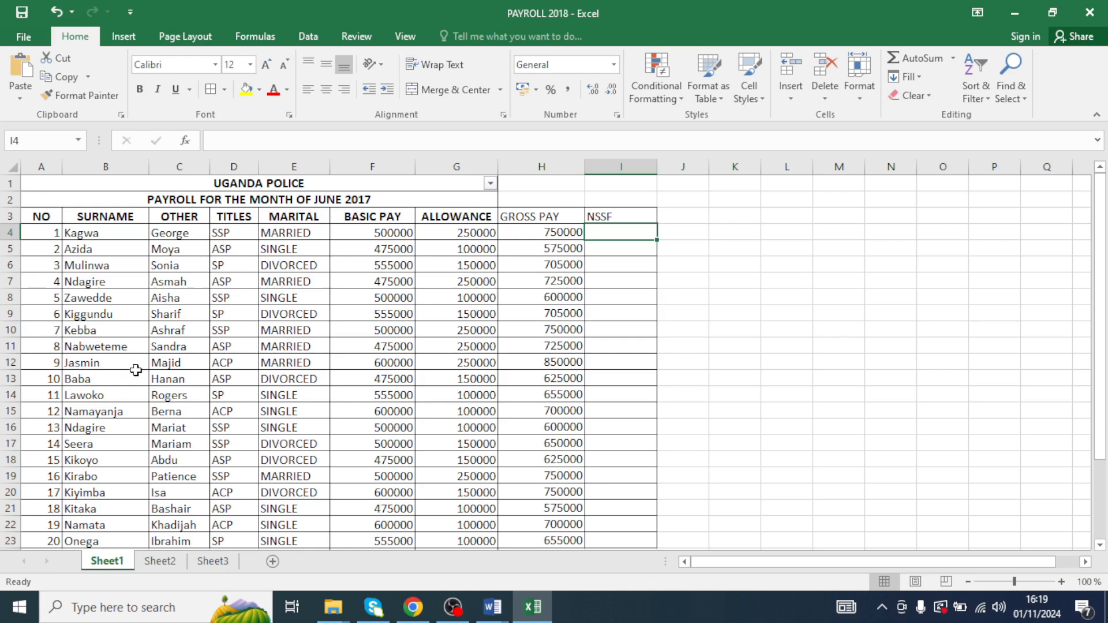
left_click(385, 370)
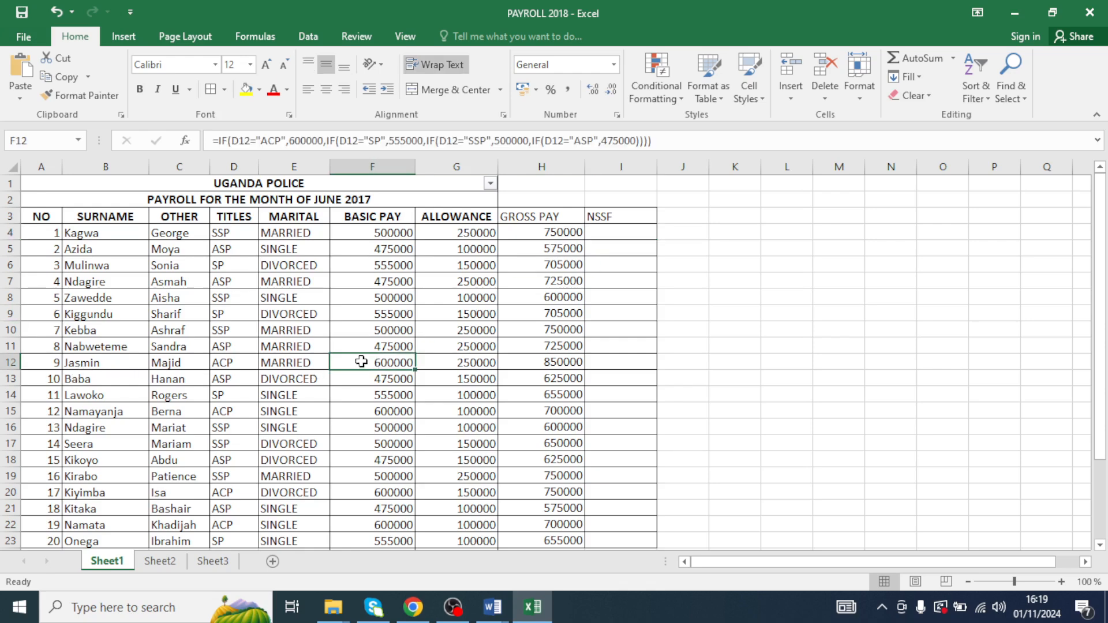
left_click(599, 362)
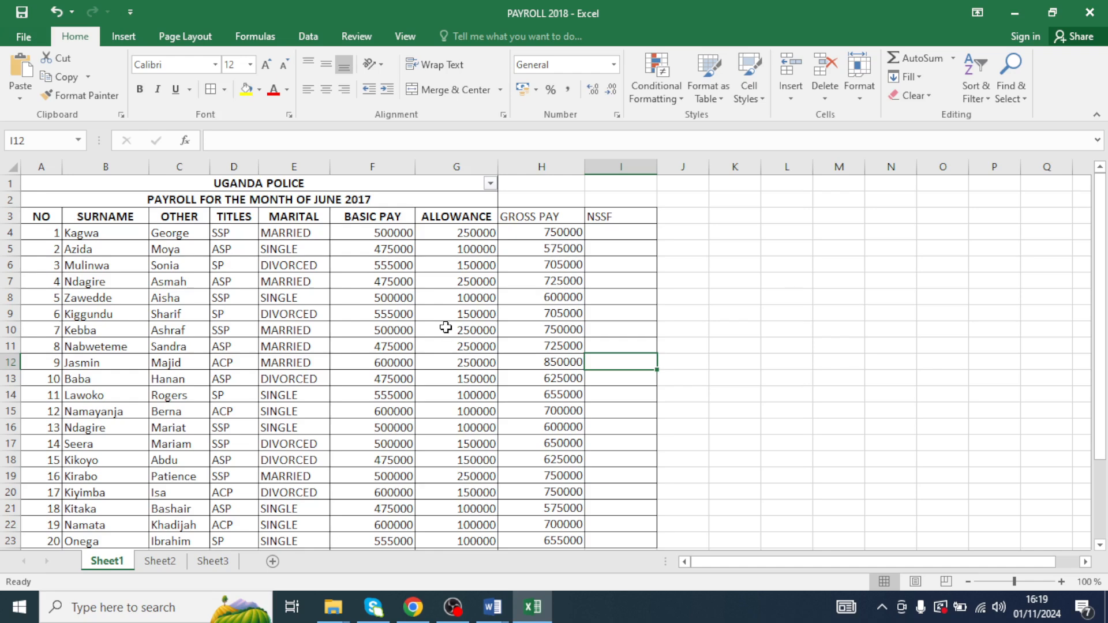
- Start an NSSF formula in I4: =IF(F4>=600000,18%*F4) as the first condition of the nested IF
left_click(629, 234)
type("=")
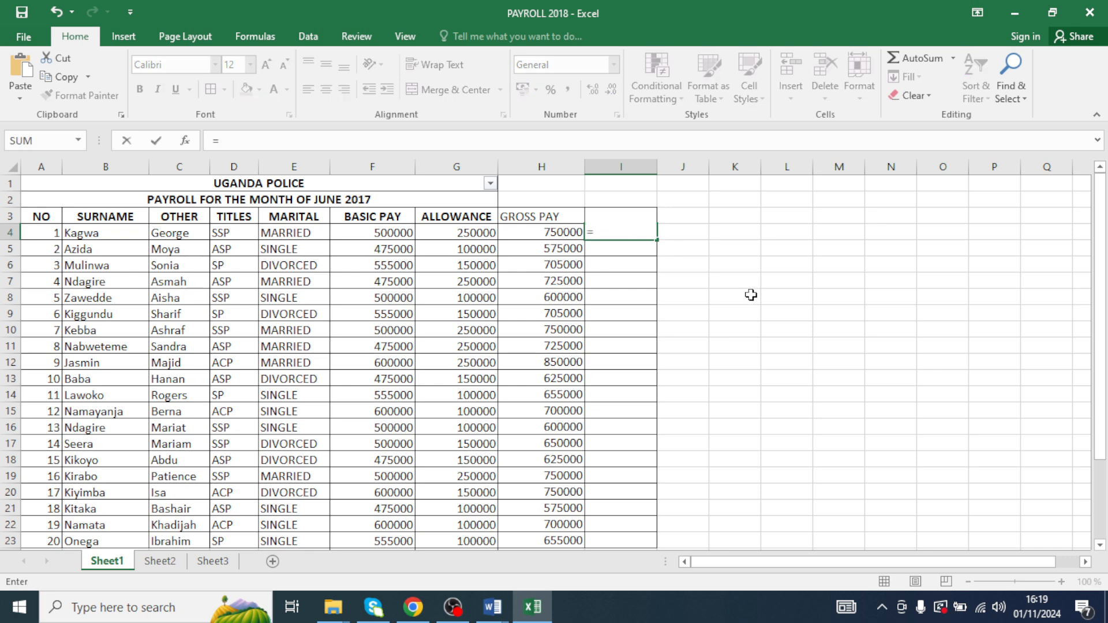
type("IF(")
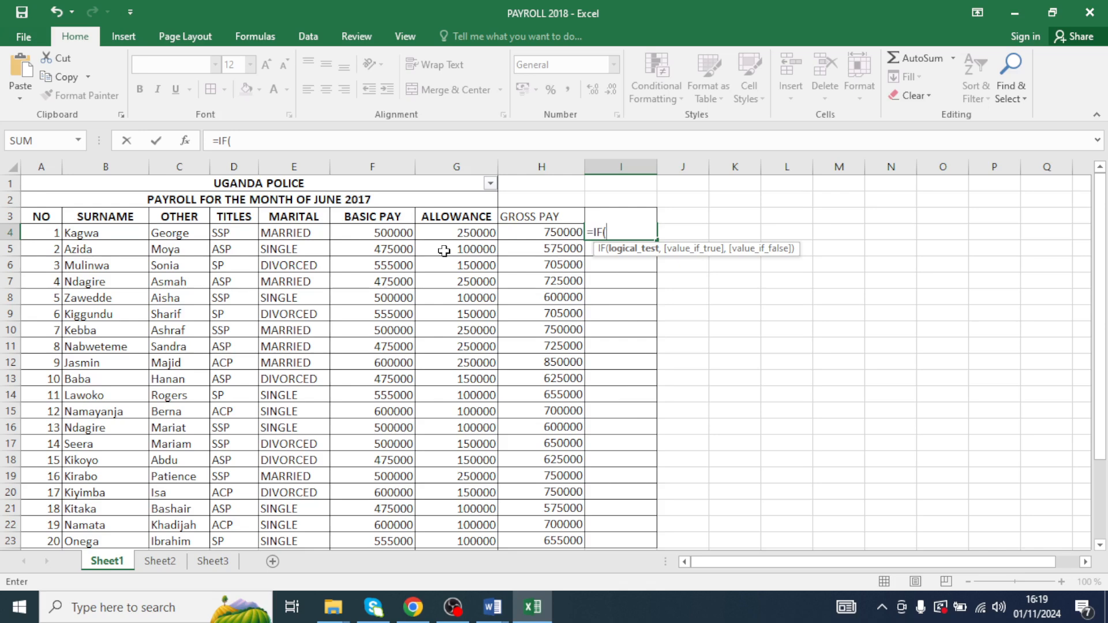
type("F4")
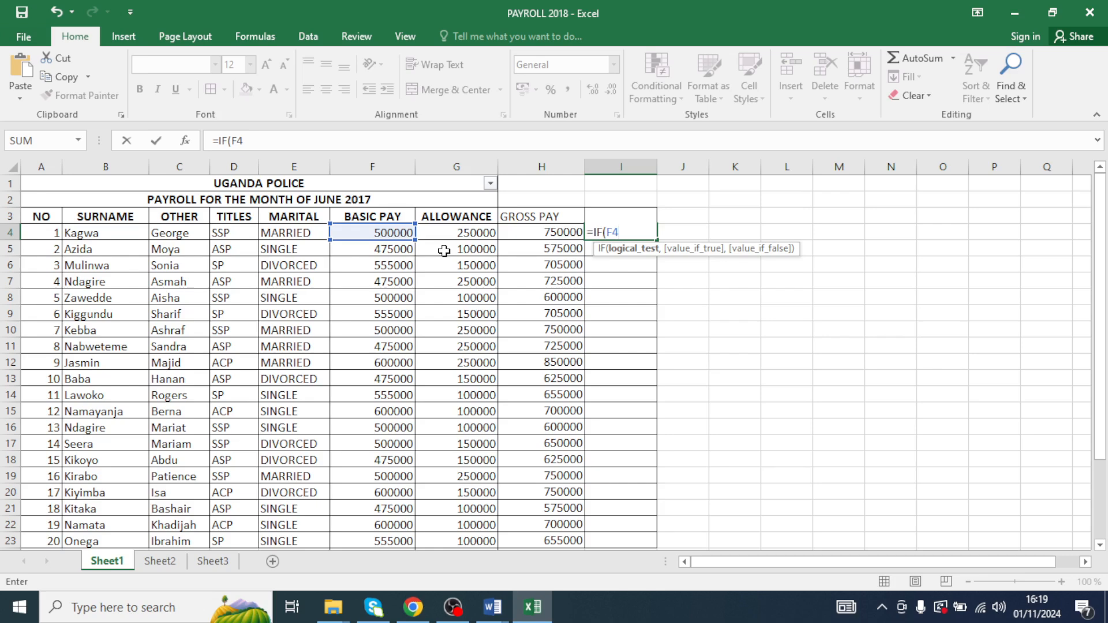
type(">=600000")
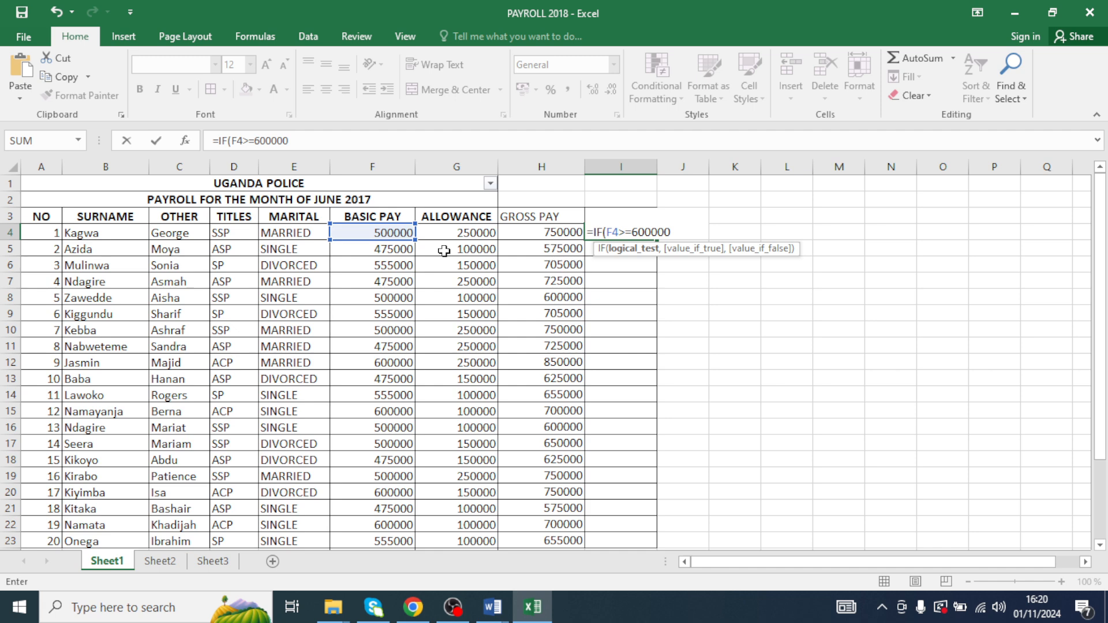
type(",")
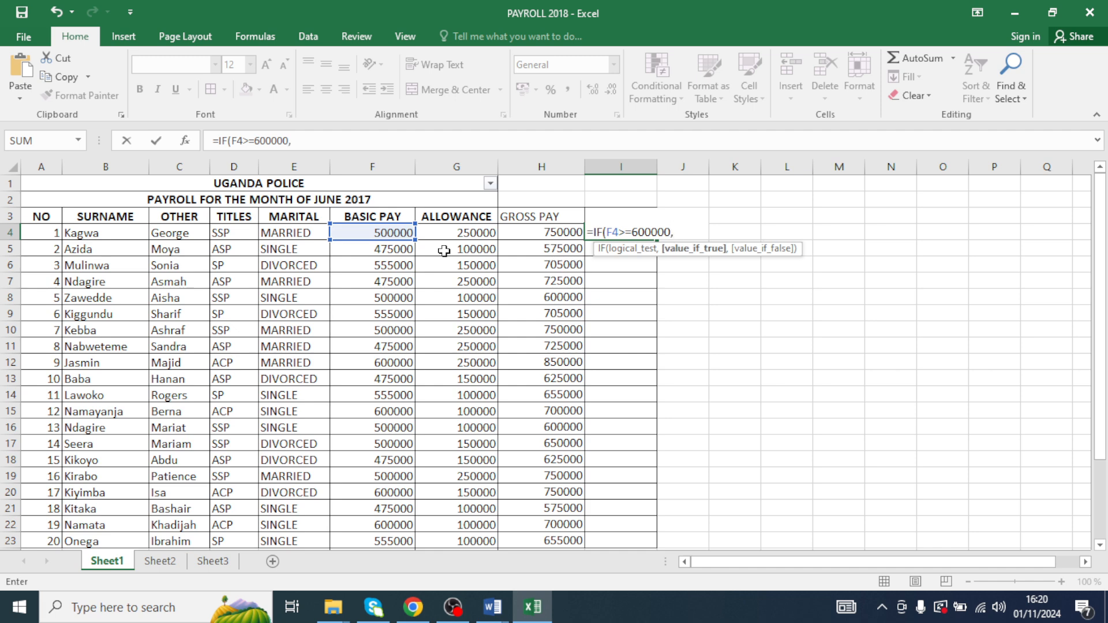
type("18%*F4")
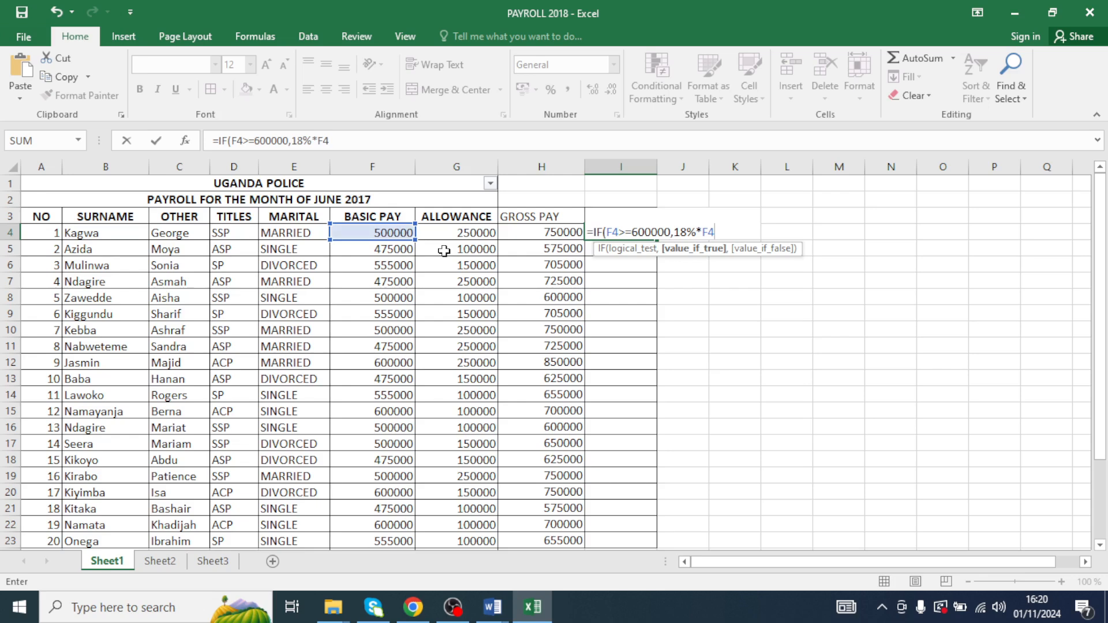
type(")")
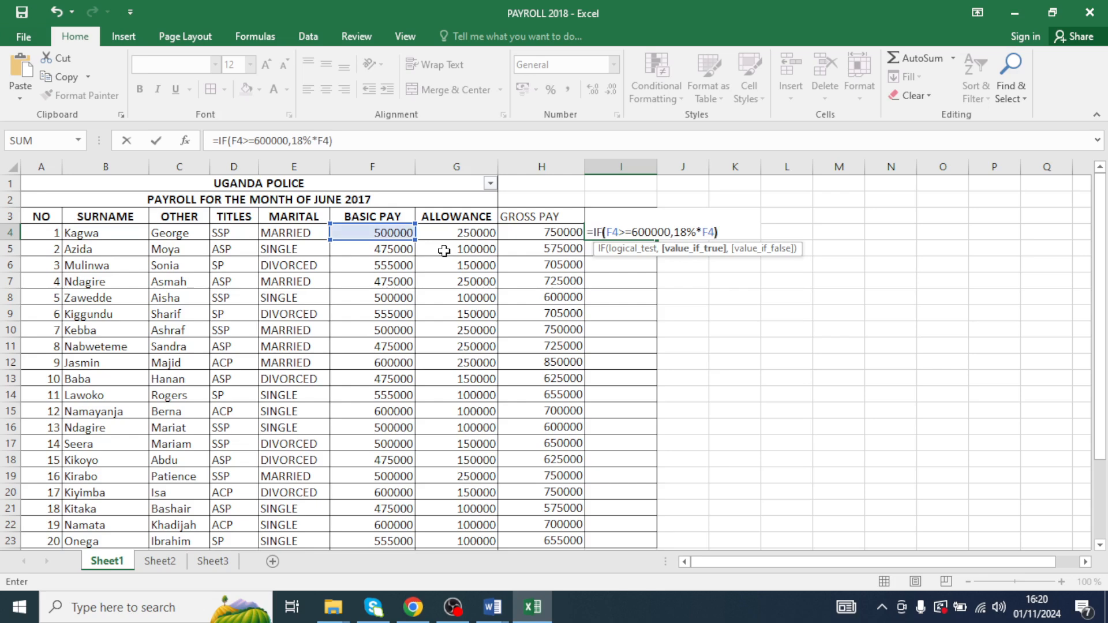
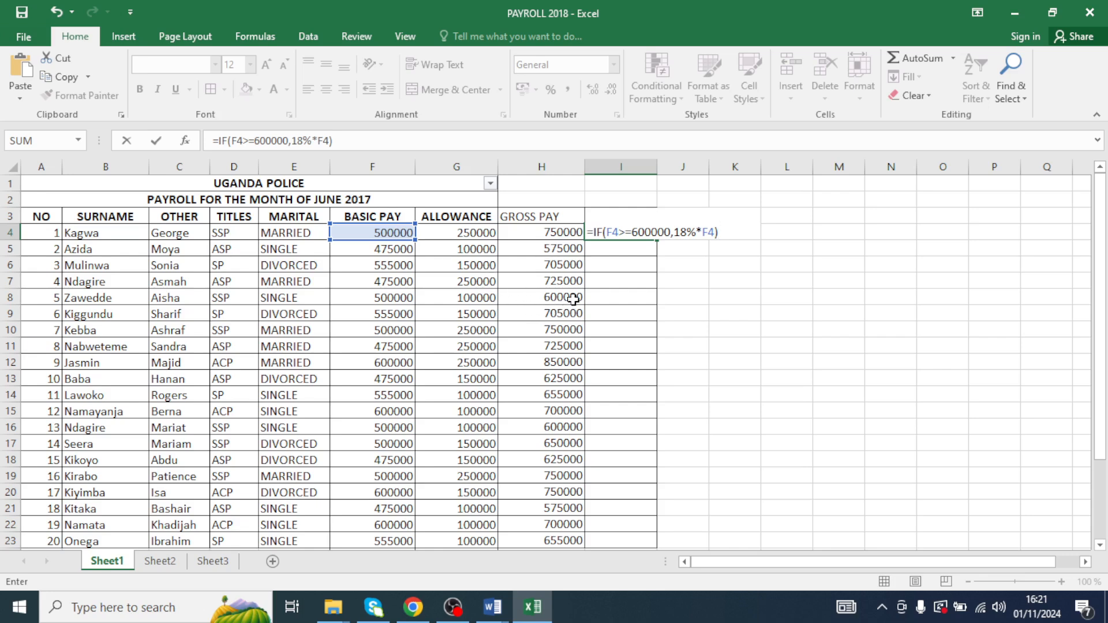
- Confirm the single-condition NSSF formula in I4 and fill it down to I23
key("Return")
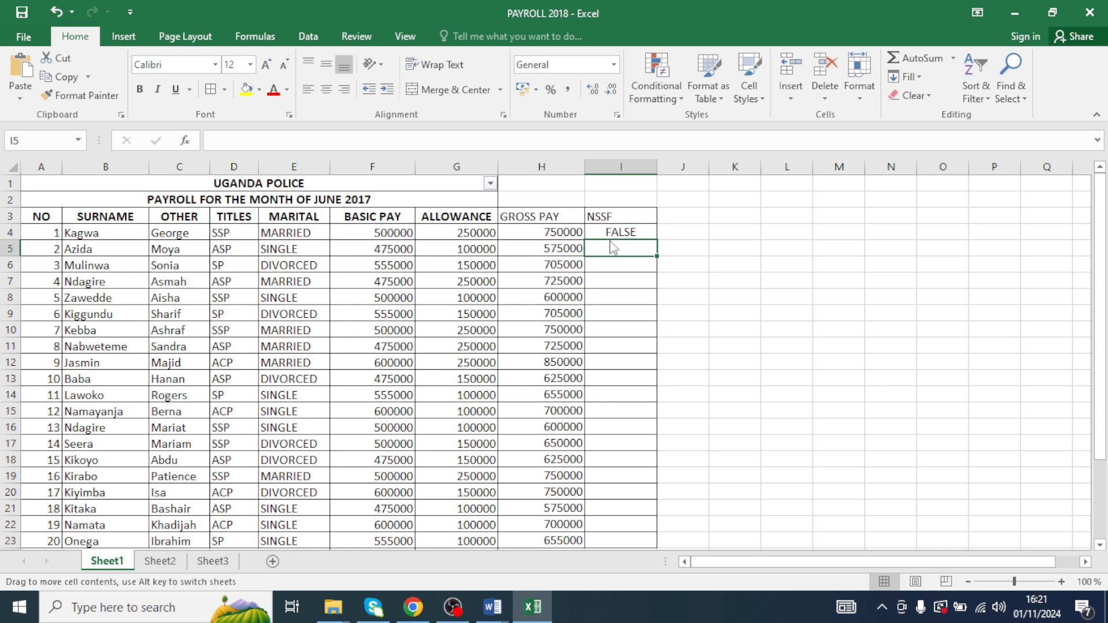
left_click(632, 238)
left_click_drag(656, 239, 646, 471)
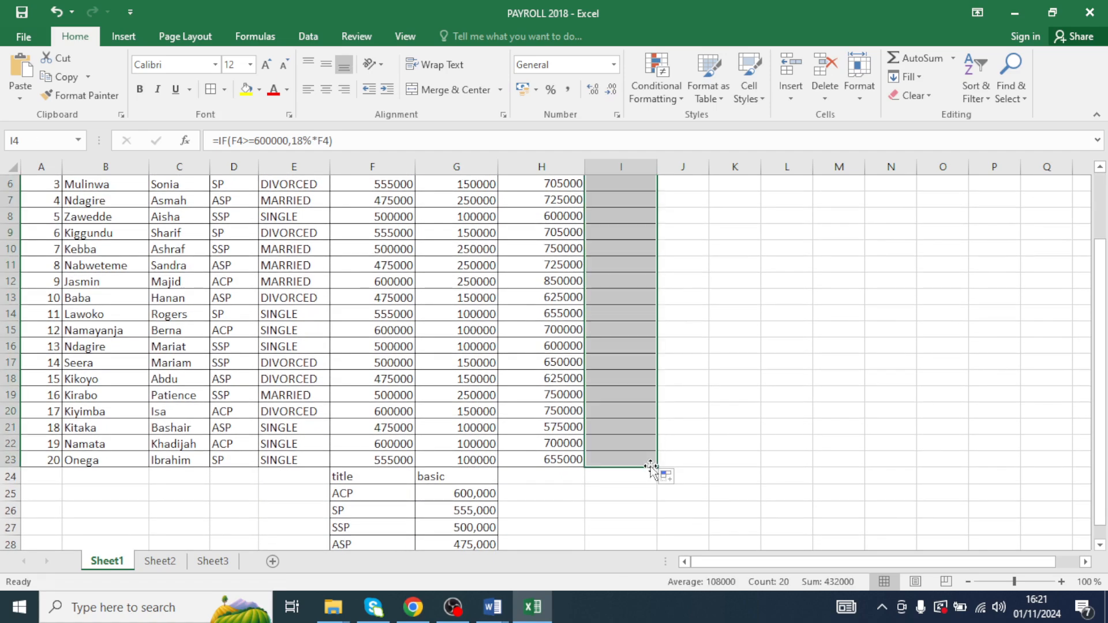
- Examine the NSSF results and the basic pay formulas in several rows of the table
scroll(646, 407, "up", 2)
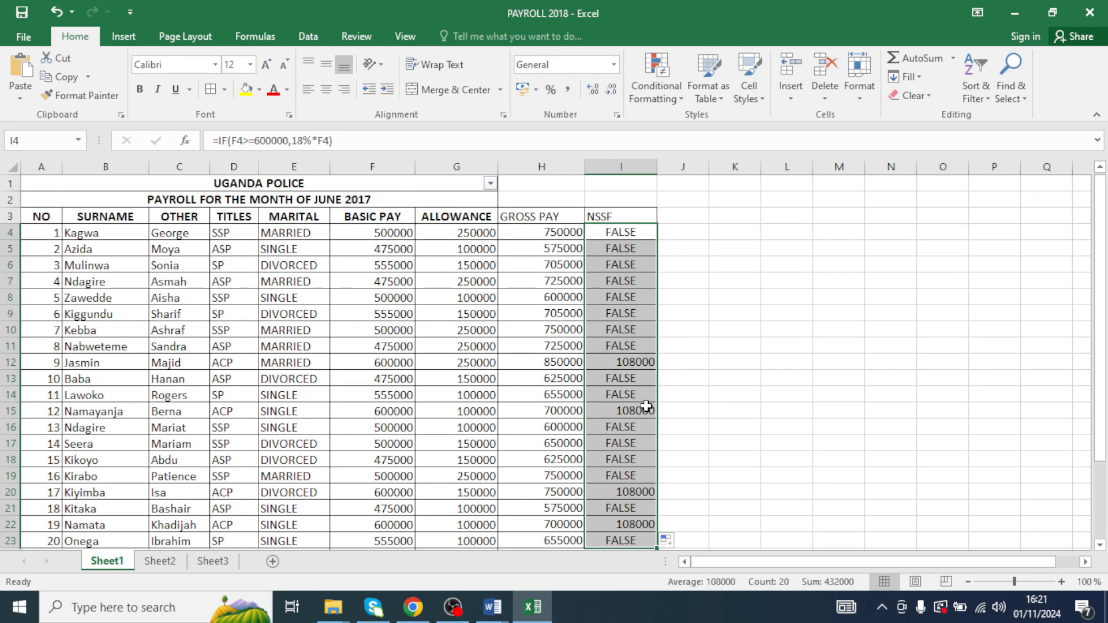
left_click(631, 370)
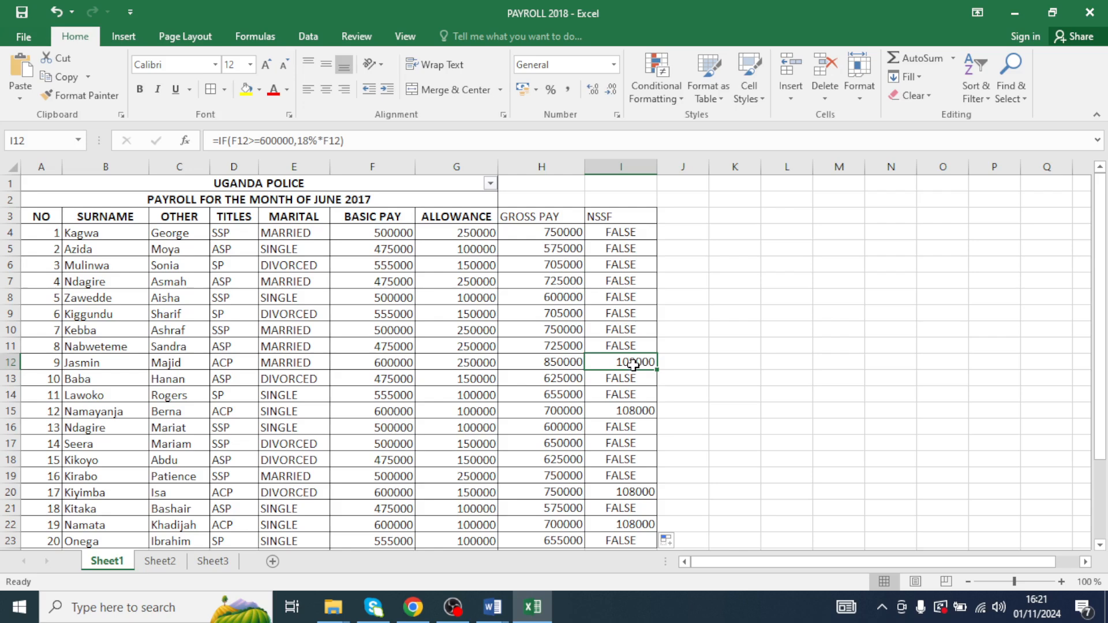
left_click(375, 364)
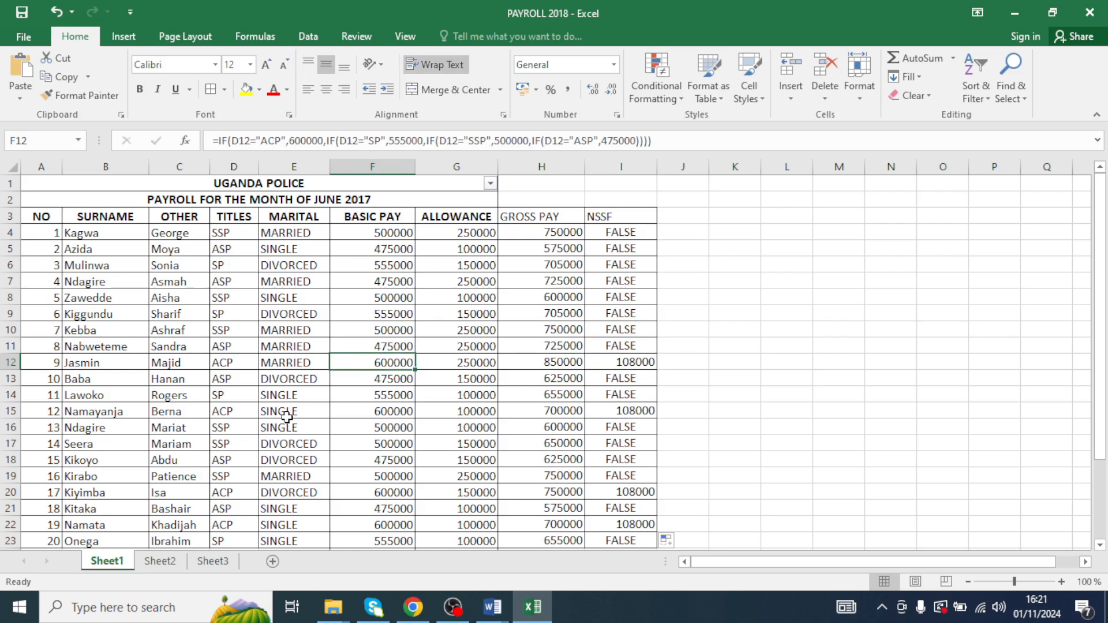
left_click(372, 414)
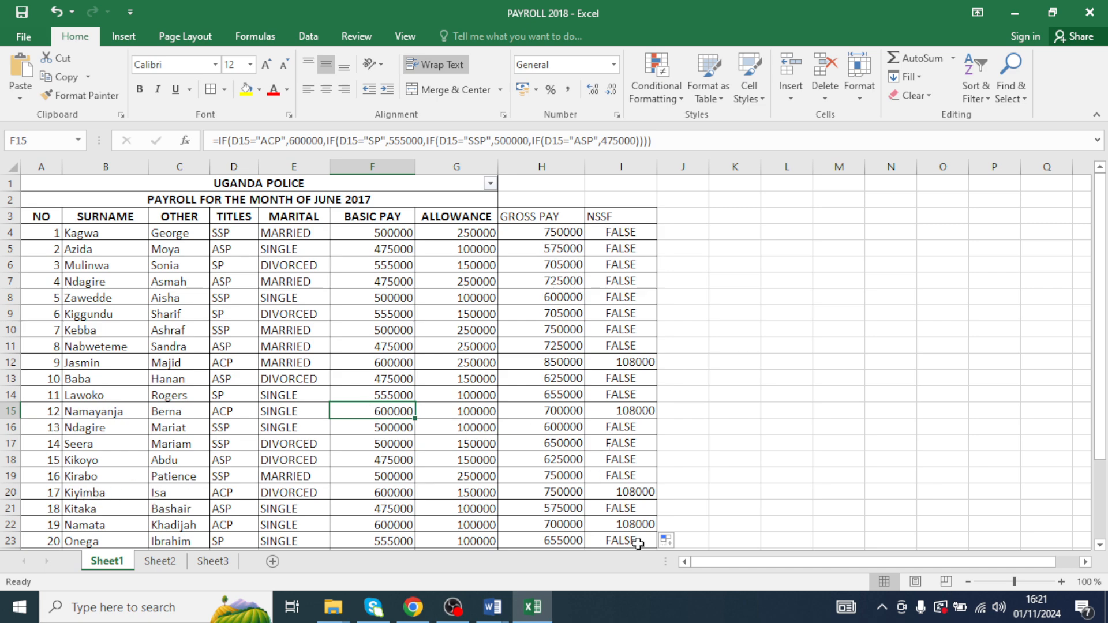
left_click(373, 491)
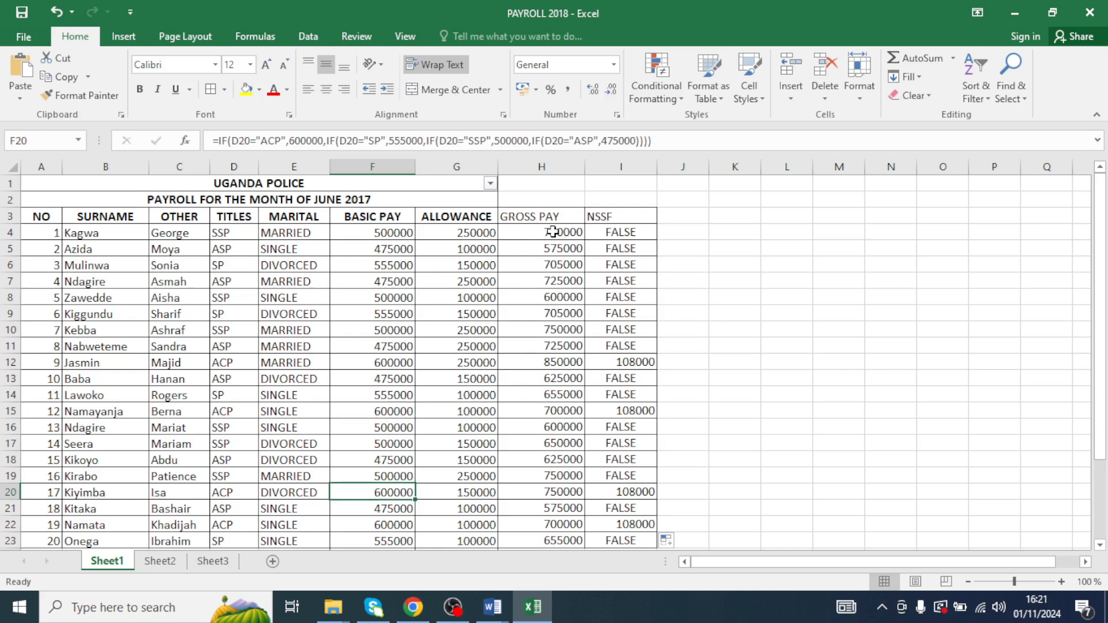
left_click(612, 234)
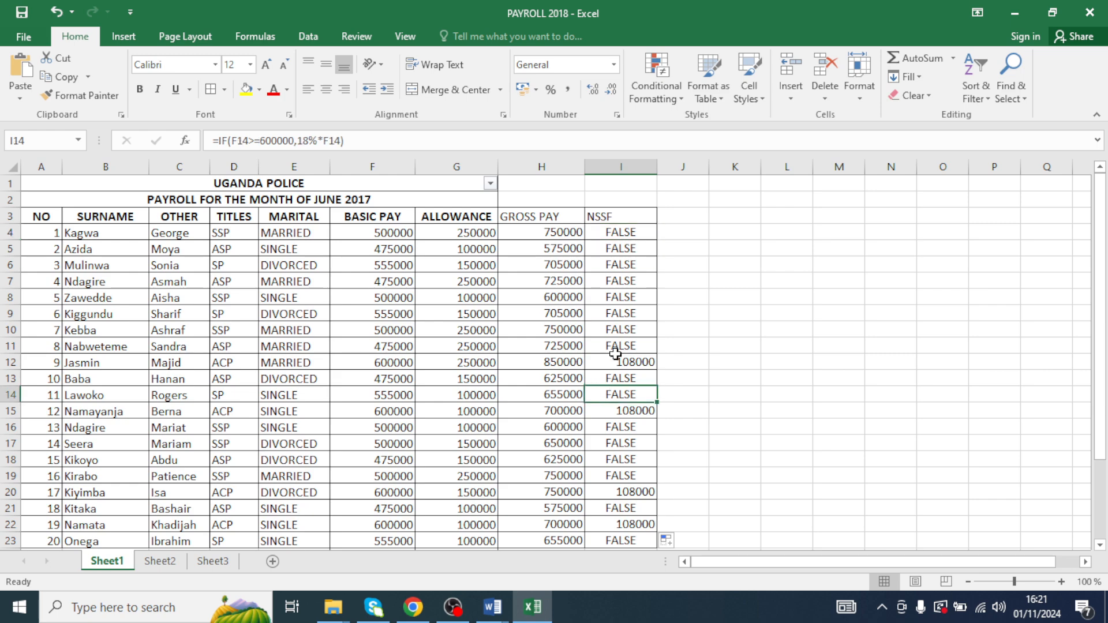
- Reopen the I4 formula and add a second nested condition: IF(F4>=555000,12%*F4
double_click(645, 232)
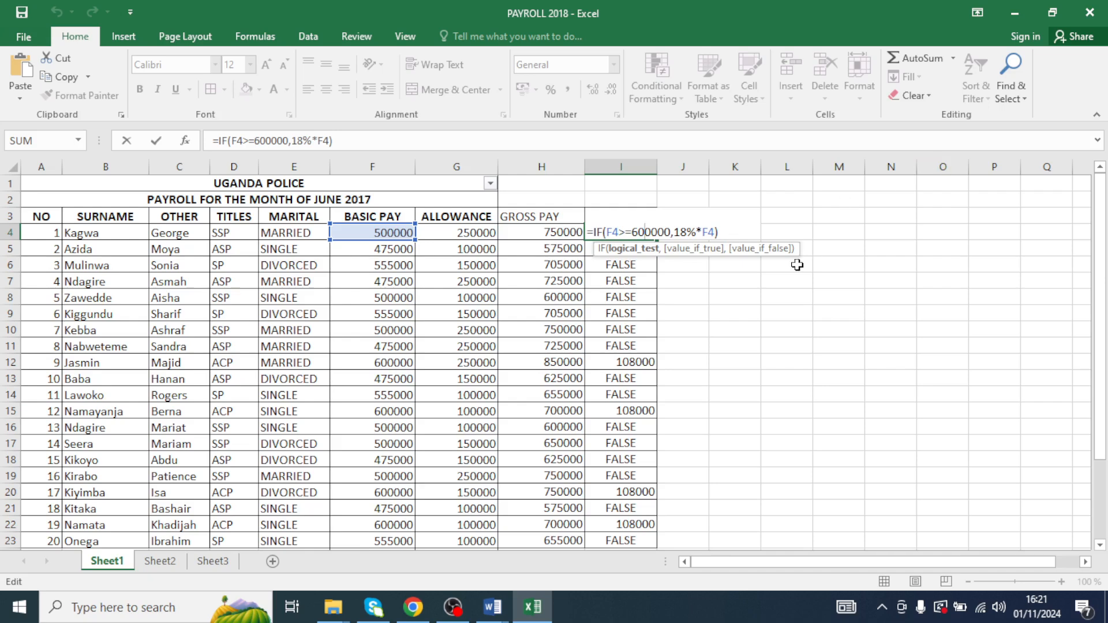
left_click(725, 231)
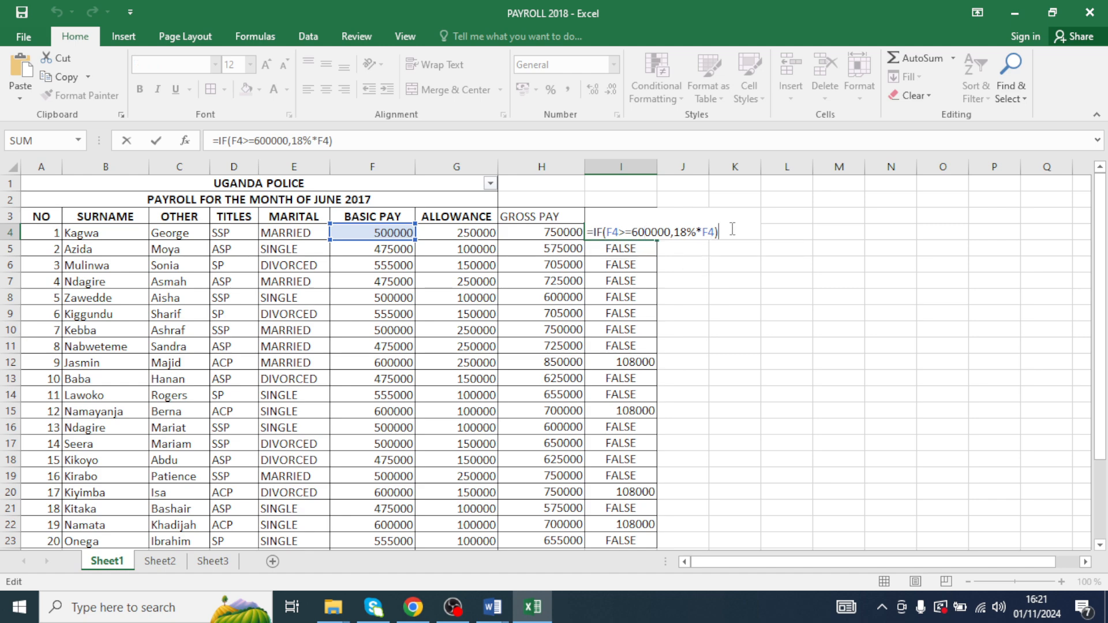
key("BackSpace")
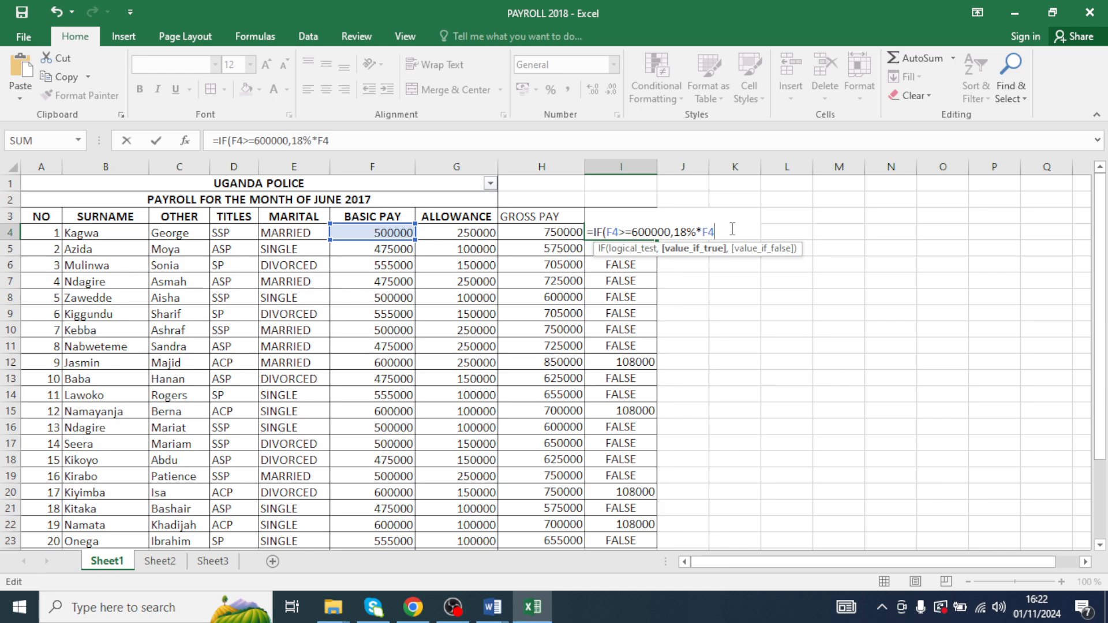
type(",")
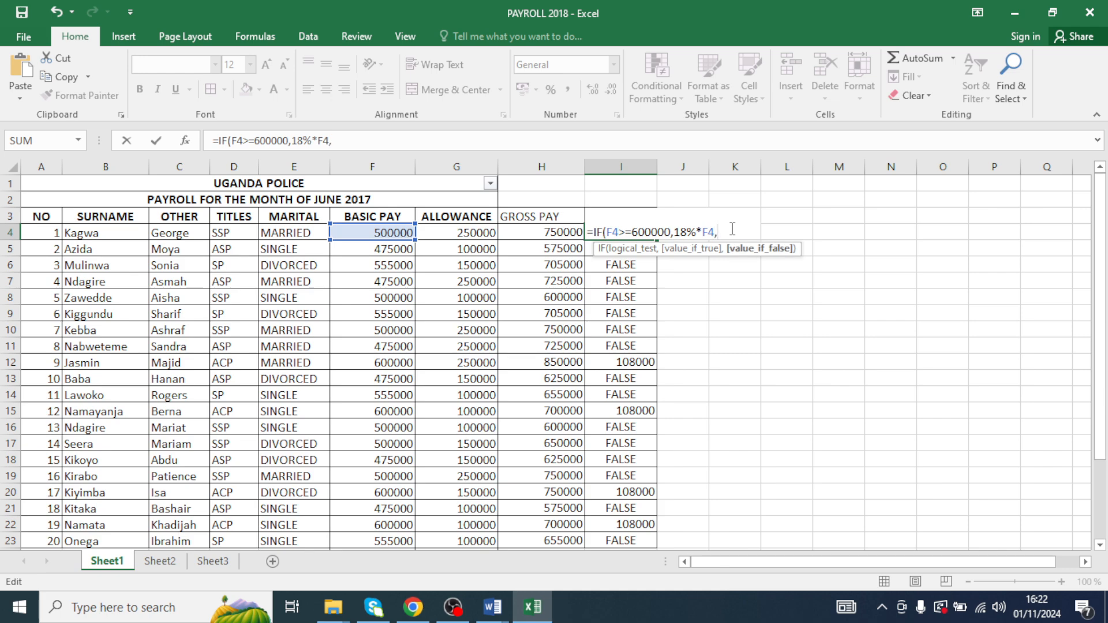
type("IF(")
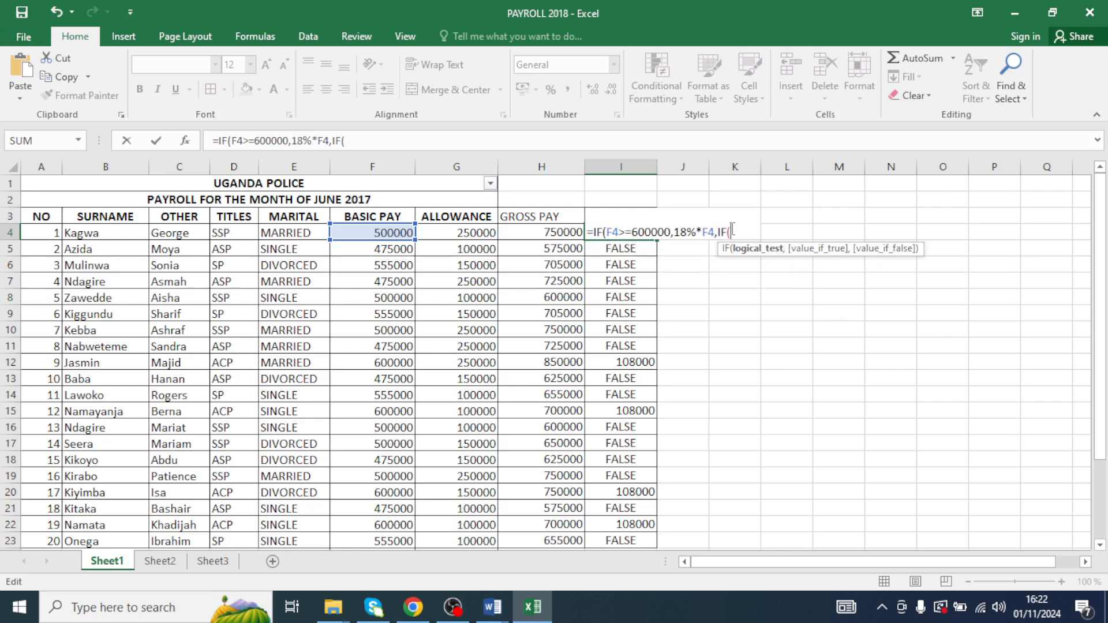
type("F4")
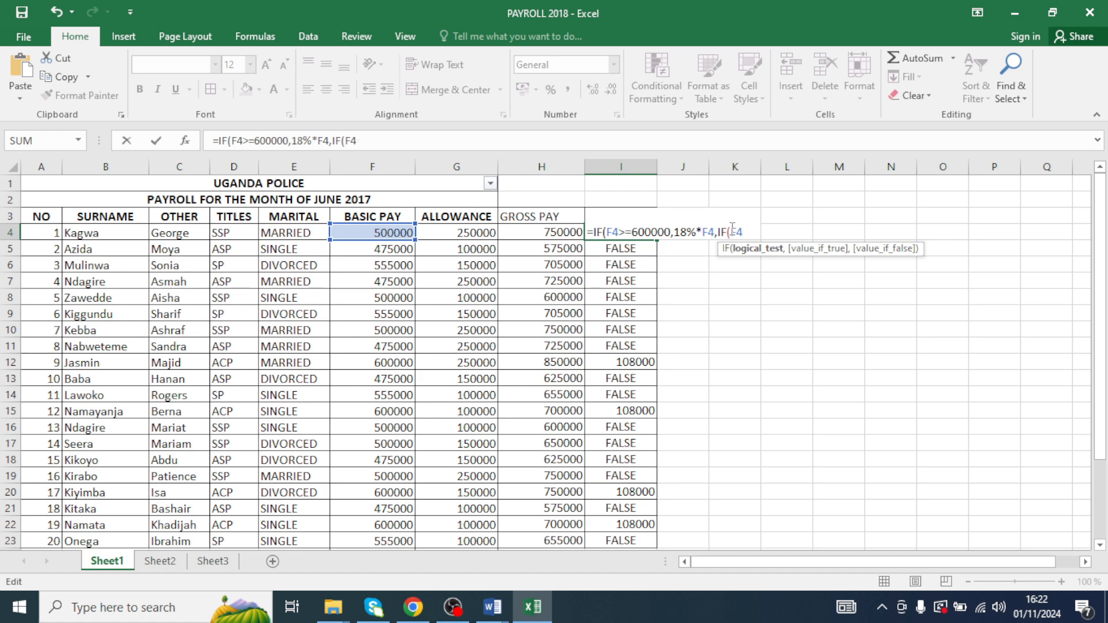
type(">=555000")
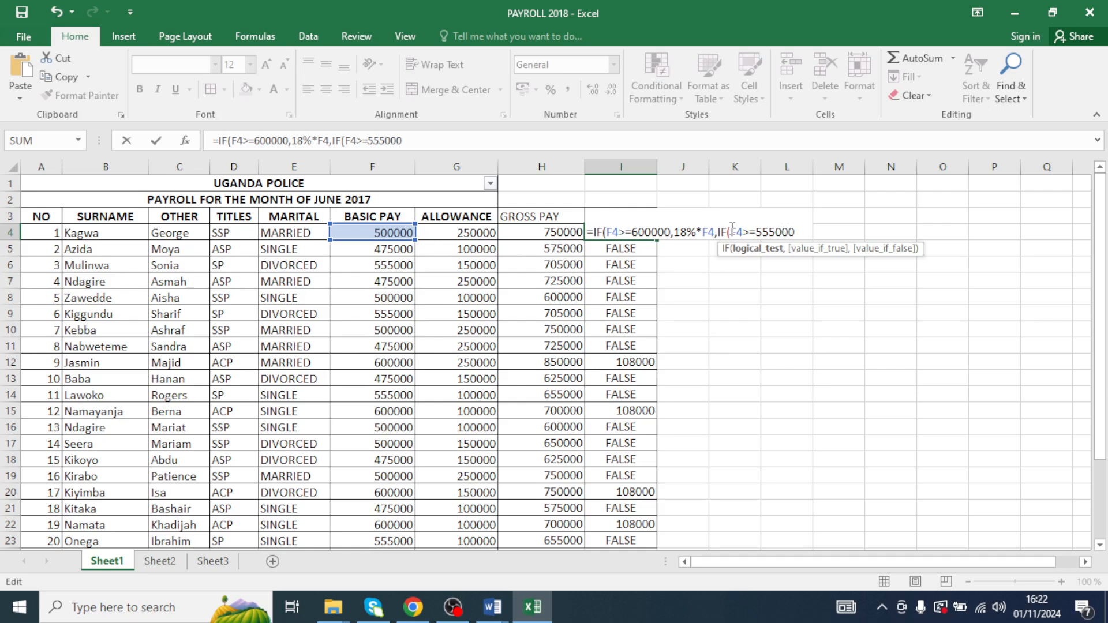
type(",")
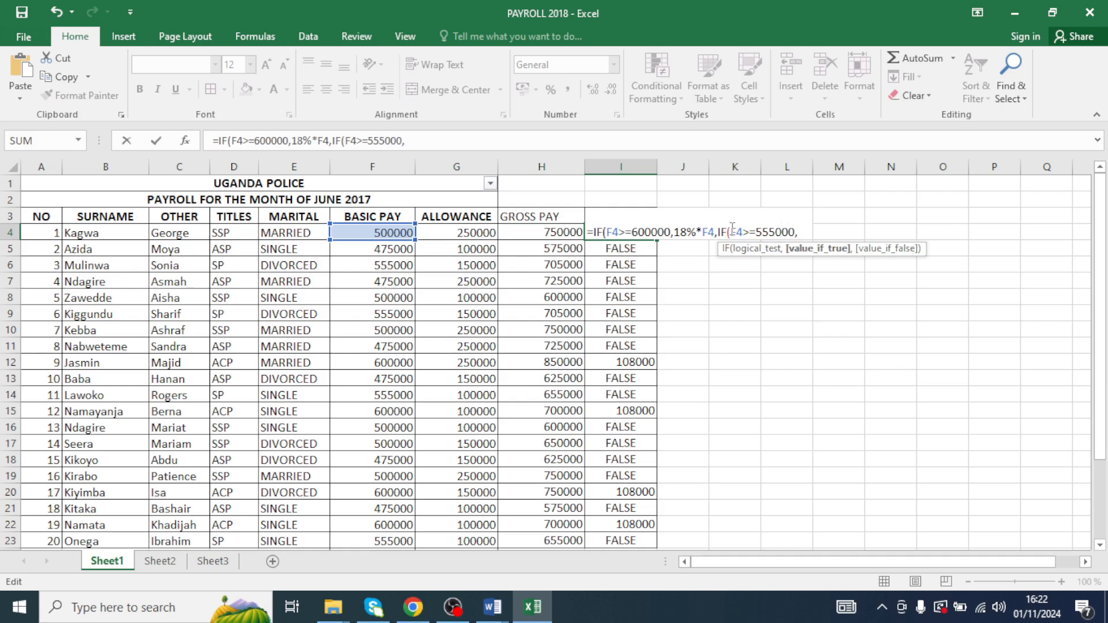
type("12%*F4")
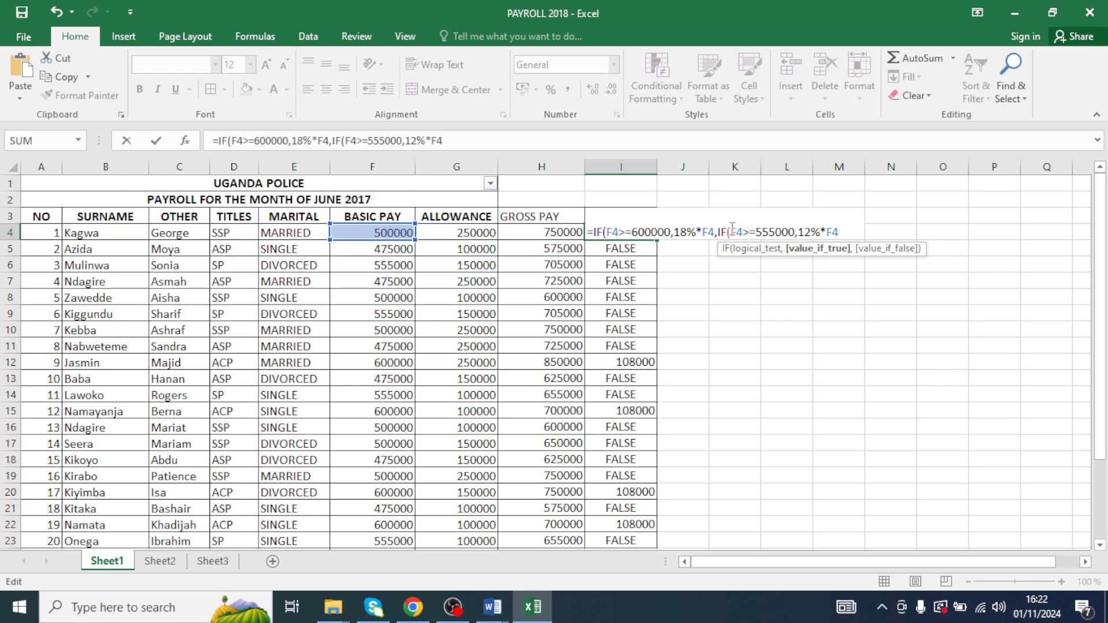
- Add a third nested condition IF(F4>=500000,8%*F4 to the I4 NSSF formula
type(",IF(")
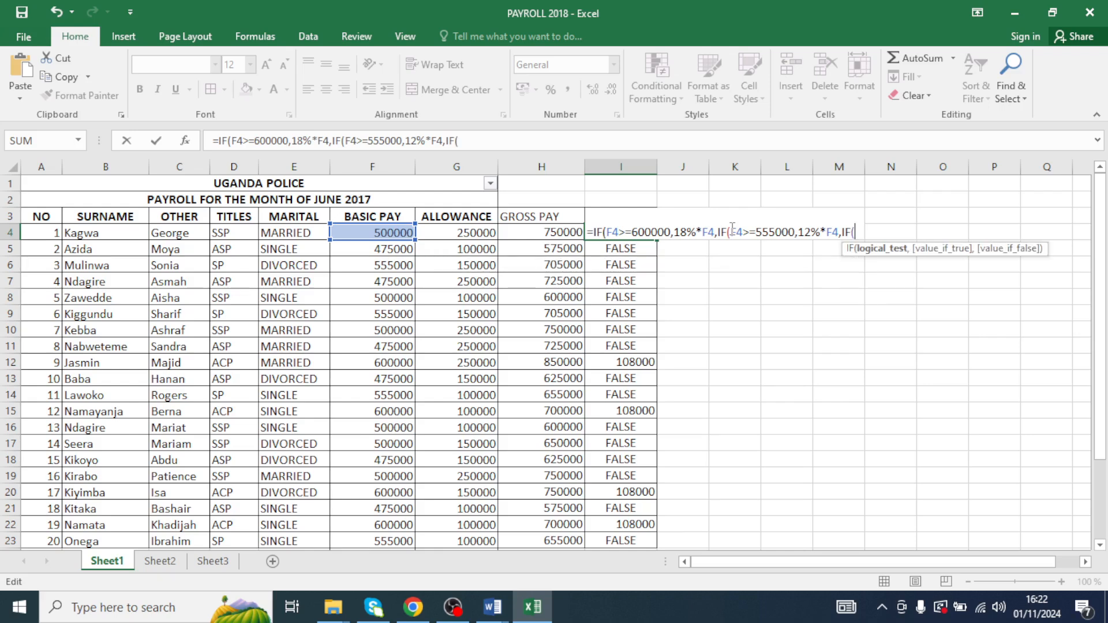
type("F4")
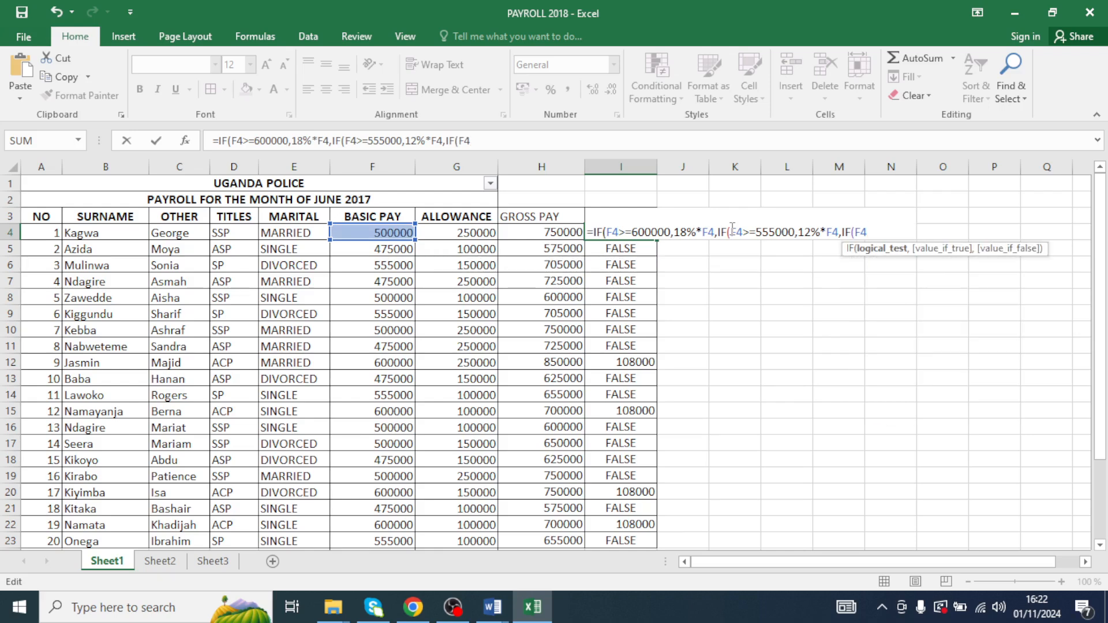
type(">=500000")
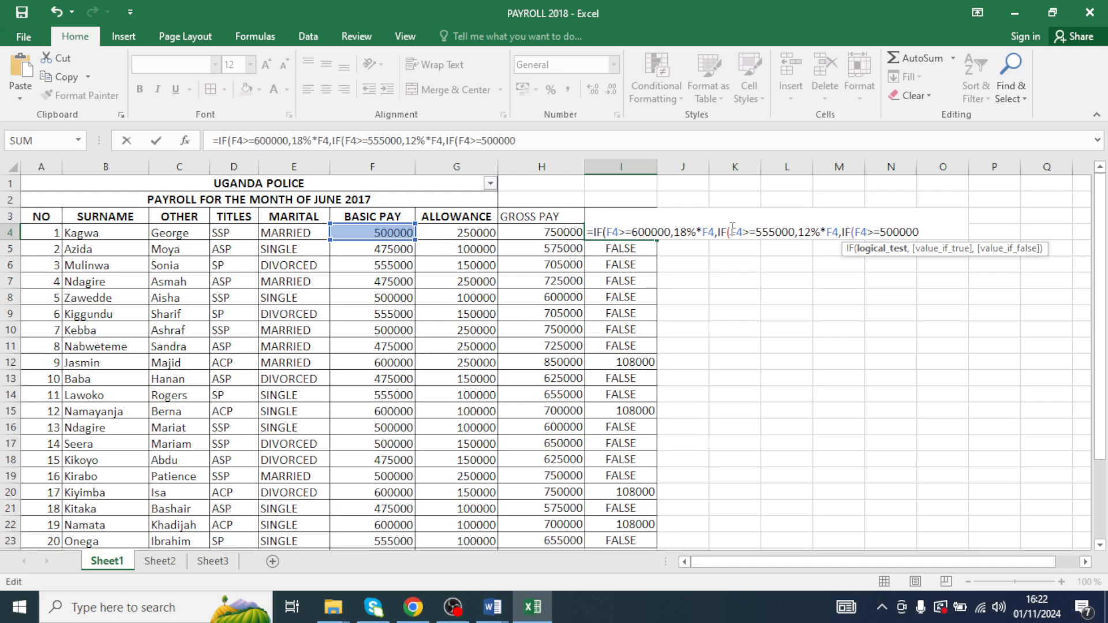
type(",")
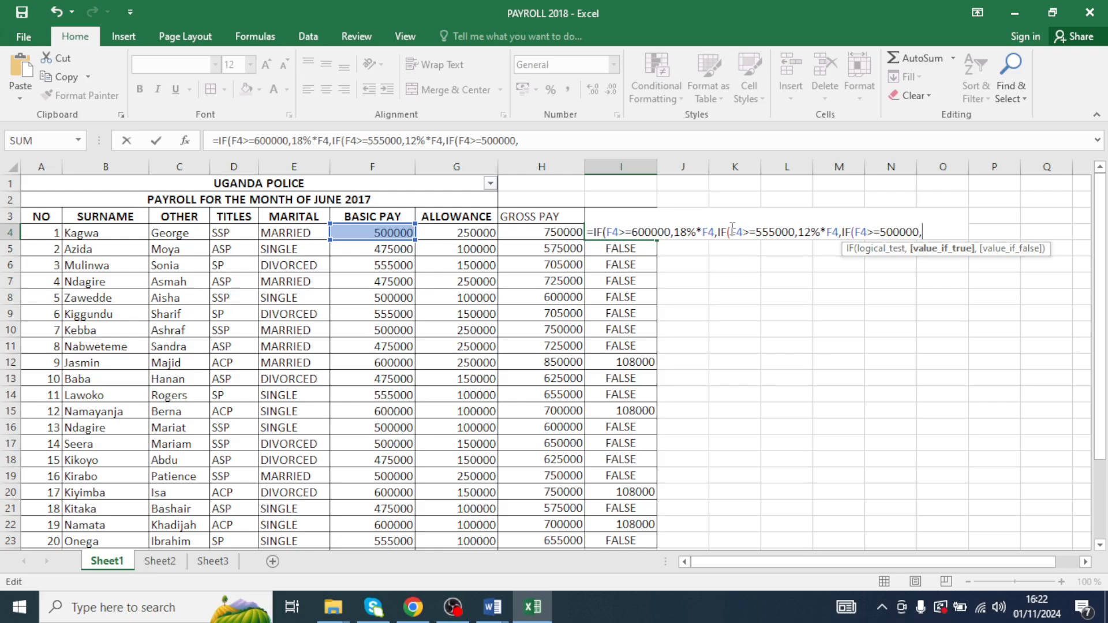
type("8%*F4")
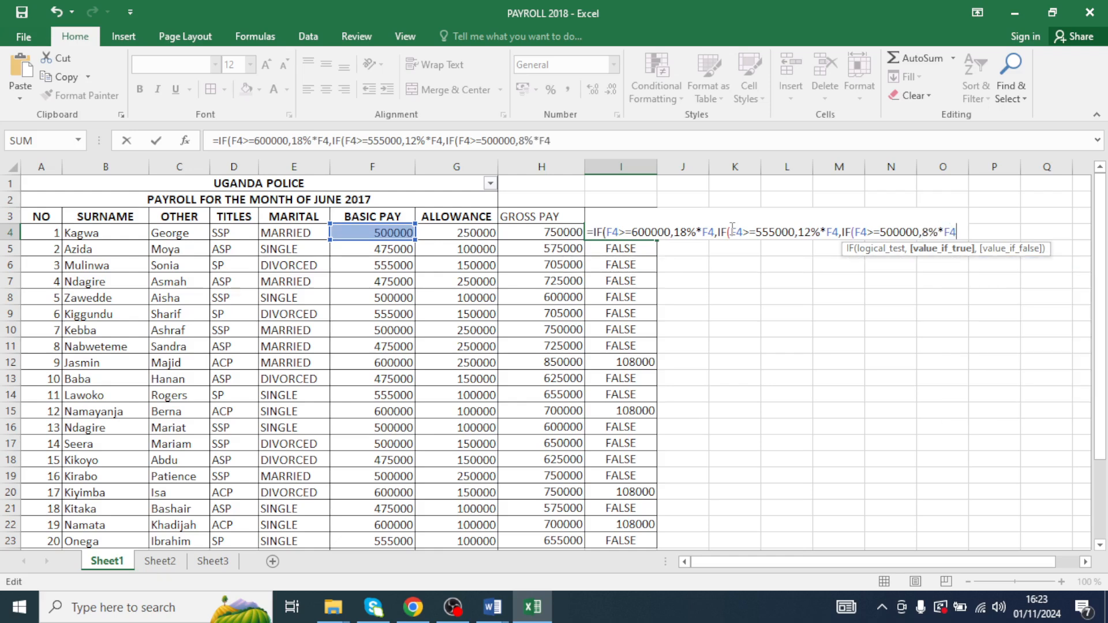
type(",")
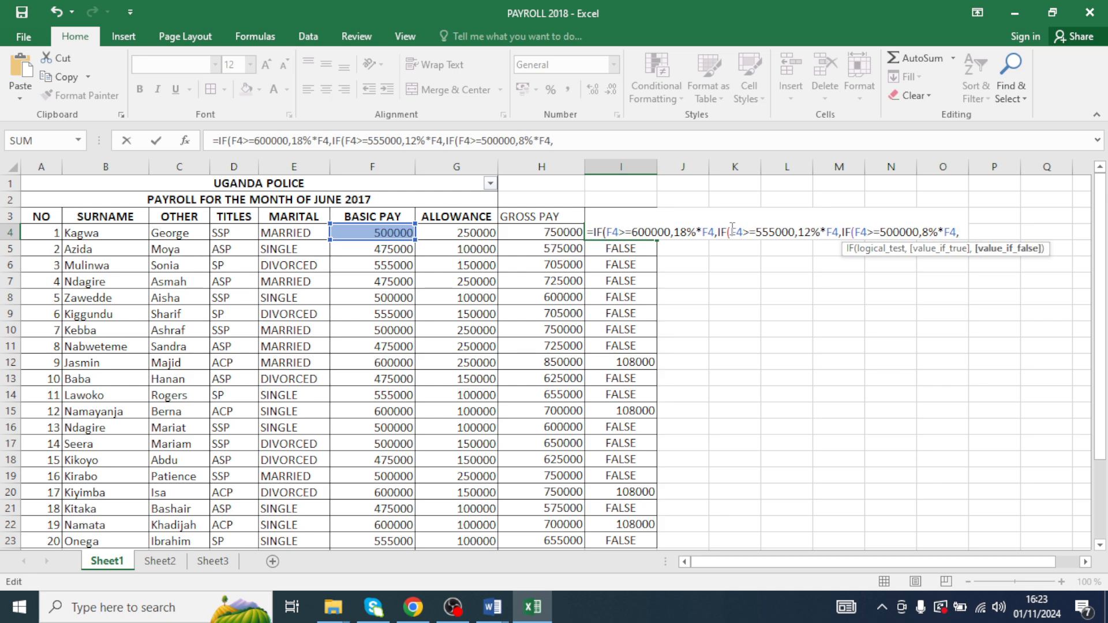
type("IF(")
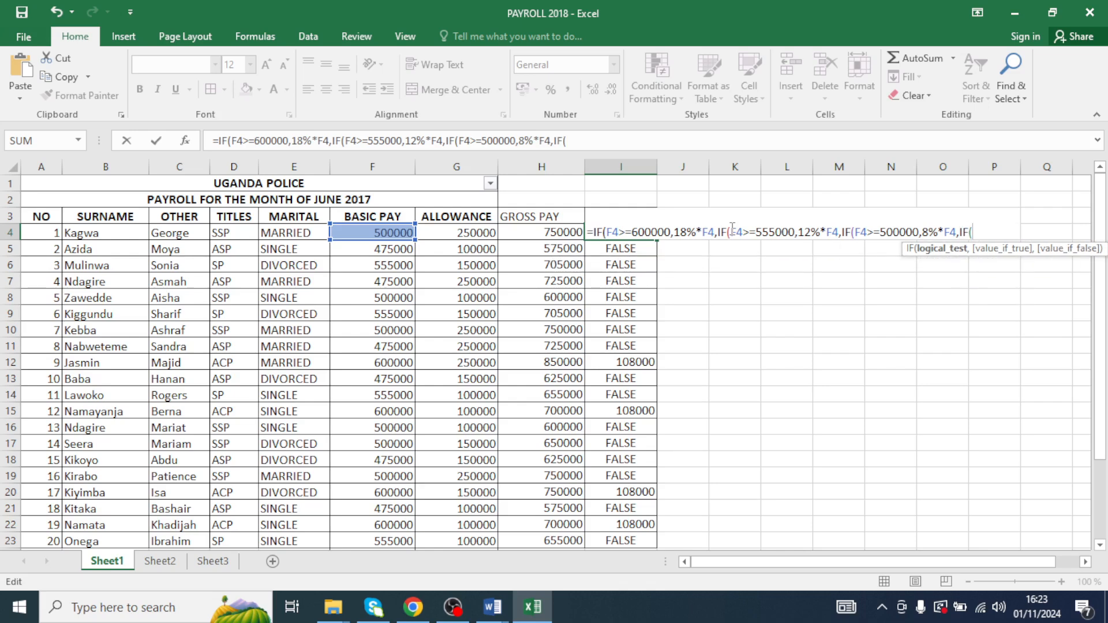
type("F4")
- Finish the I4 formula with IF(F4<=475000,4%*F4 and four closing brackets, and enter it
type("<475")
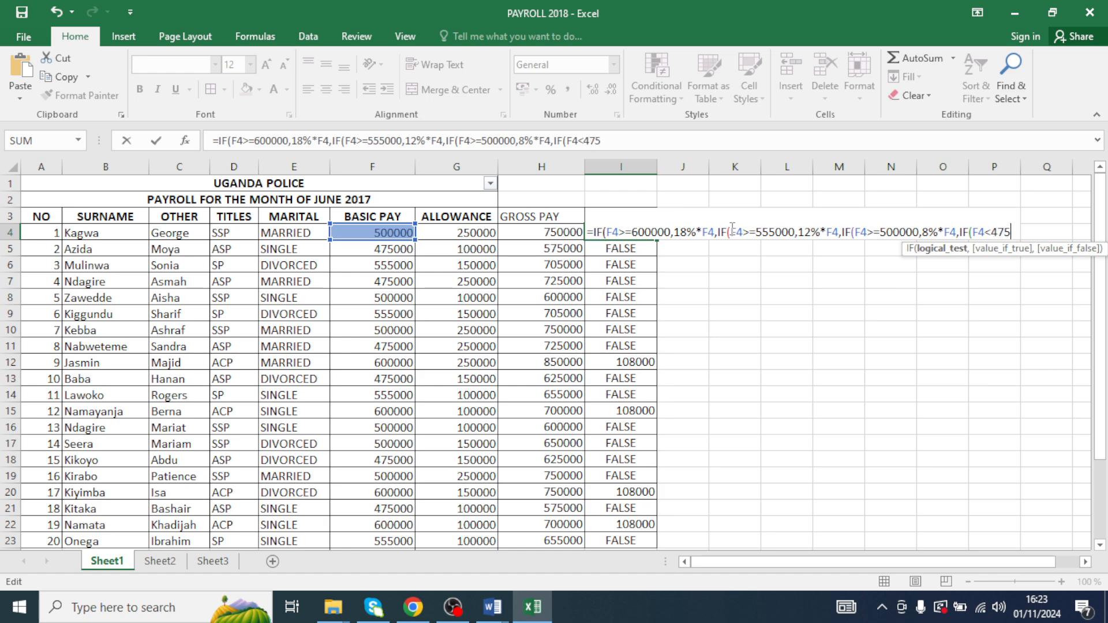
key("BackSpace")
key("BackSpace")
key("BackSpace")
type("=475000,")
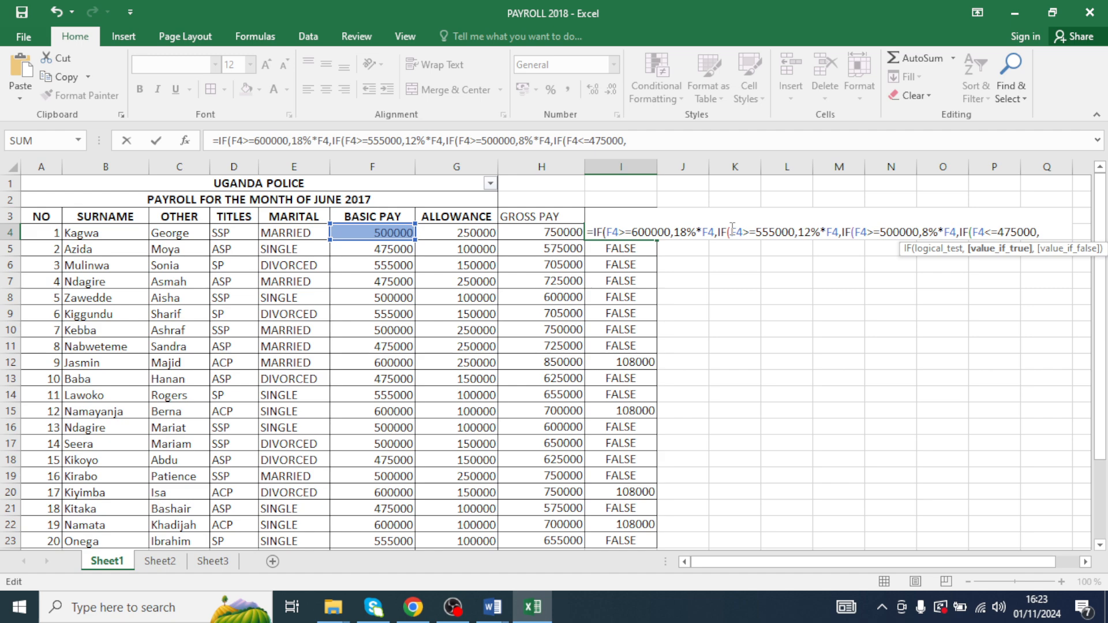
type("4%*F4")
type("))))")
key("Return")
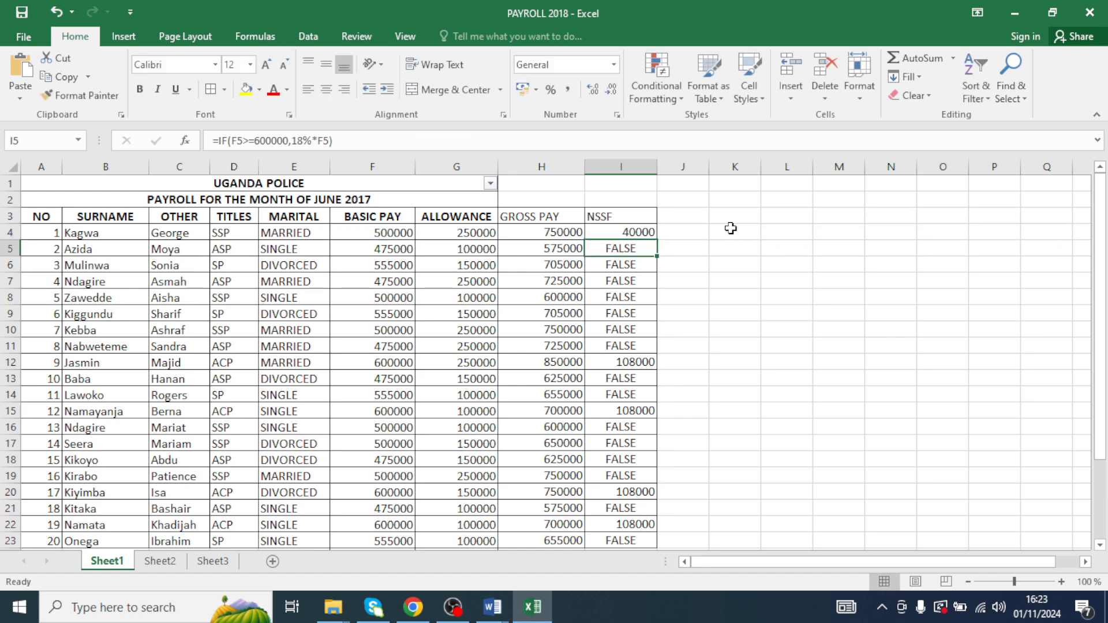
- Fill the completed NSSF formula from I4 down to I23
left_click(643, 234)
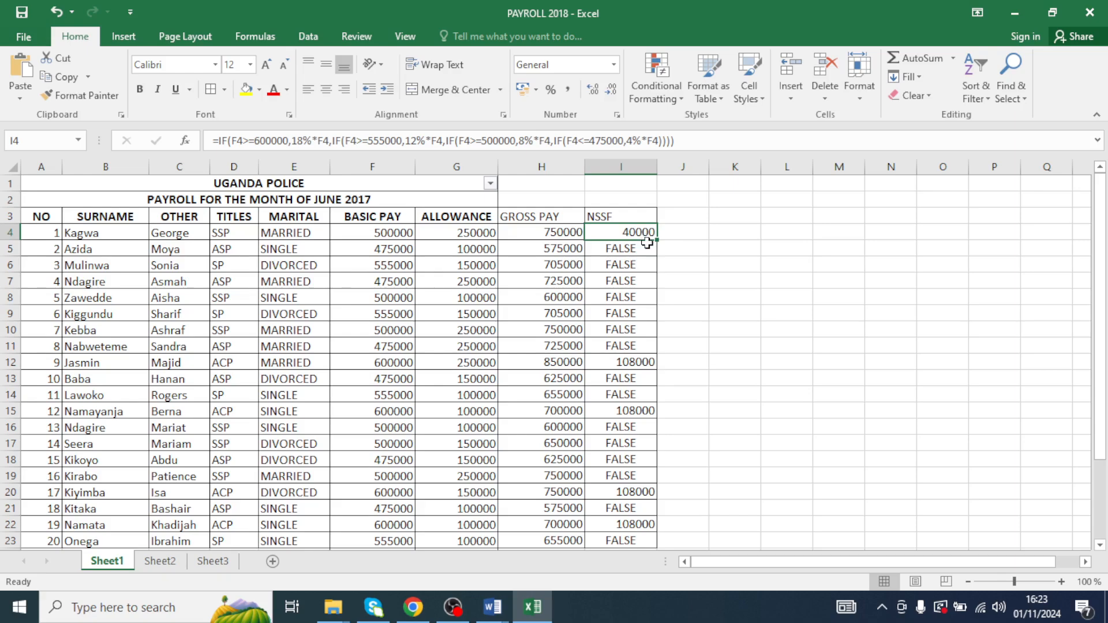
left_click_drag(656, 240, 641, 495)
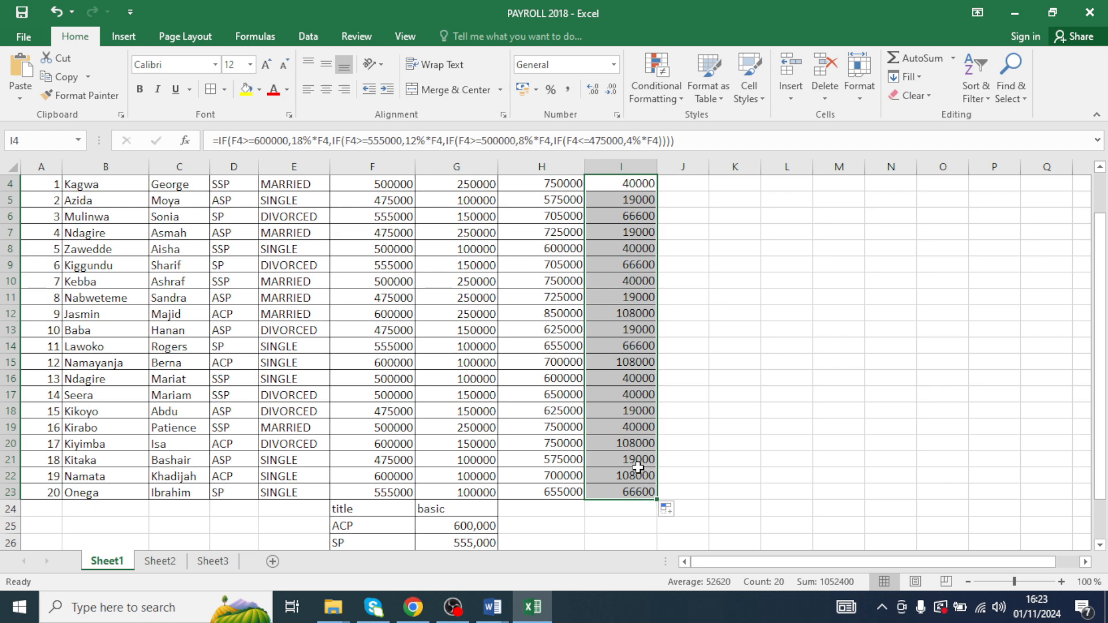
- Select the complete nested NSSF formula text of I4 in the formula bar and copy it
scroll(629, 375, "up", 1)
left_click(637, 230)
left_click(649, 215)
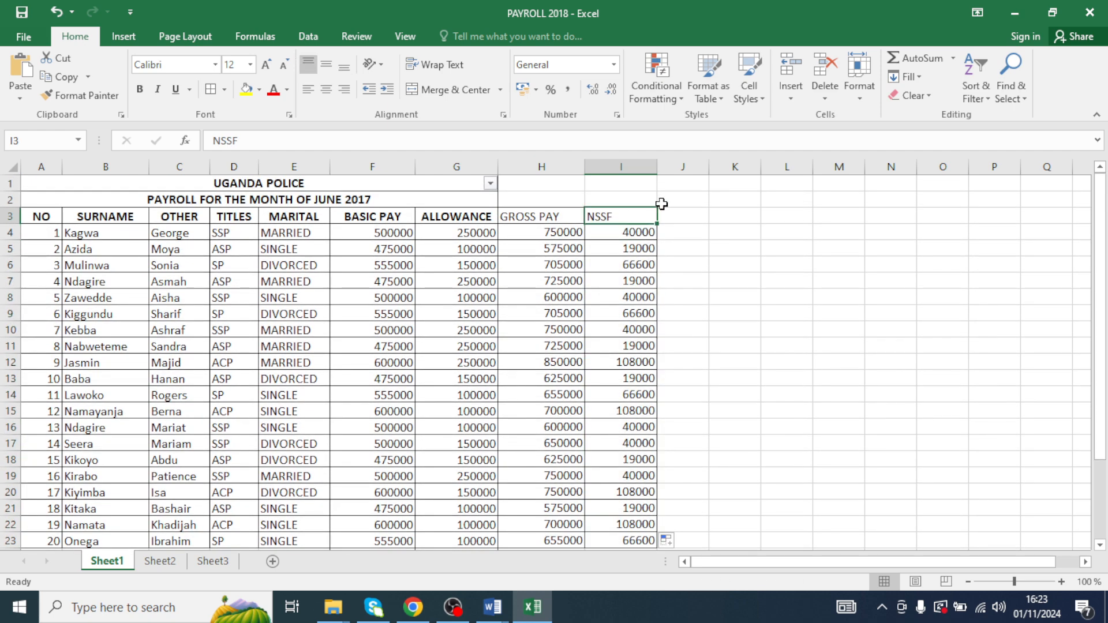
left_click(629, 235)
left_click(693, 135)
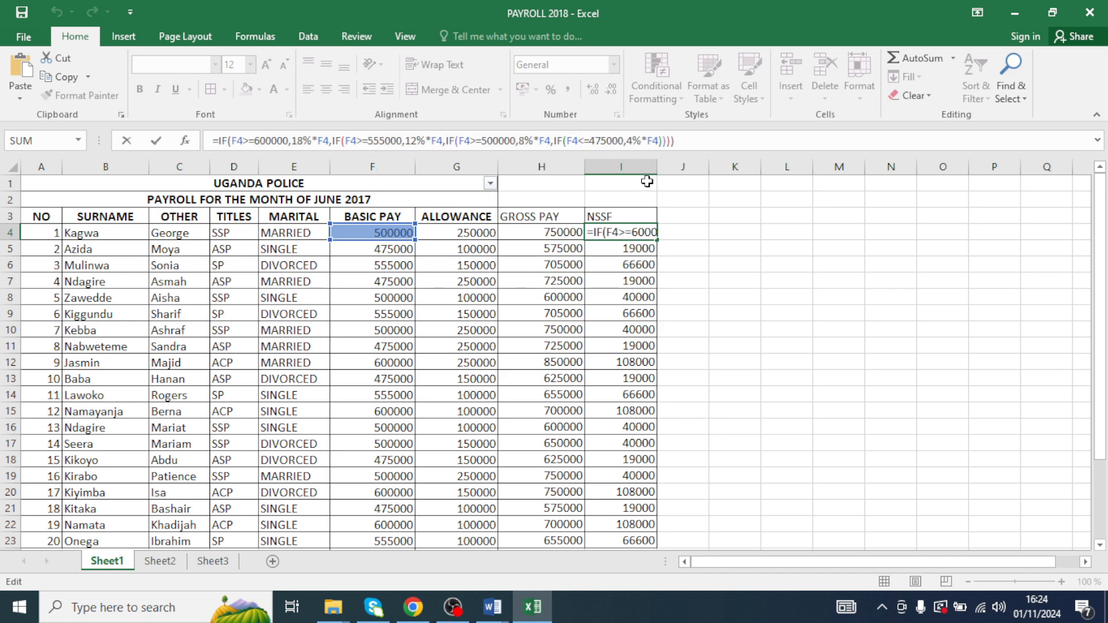
left_click_drag(677, 142, 205, 146)
key("ctrl+c")
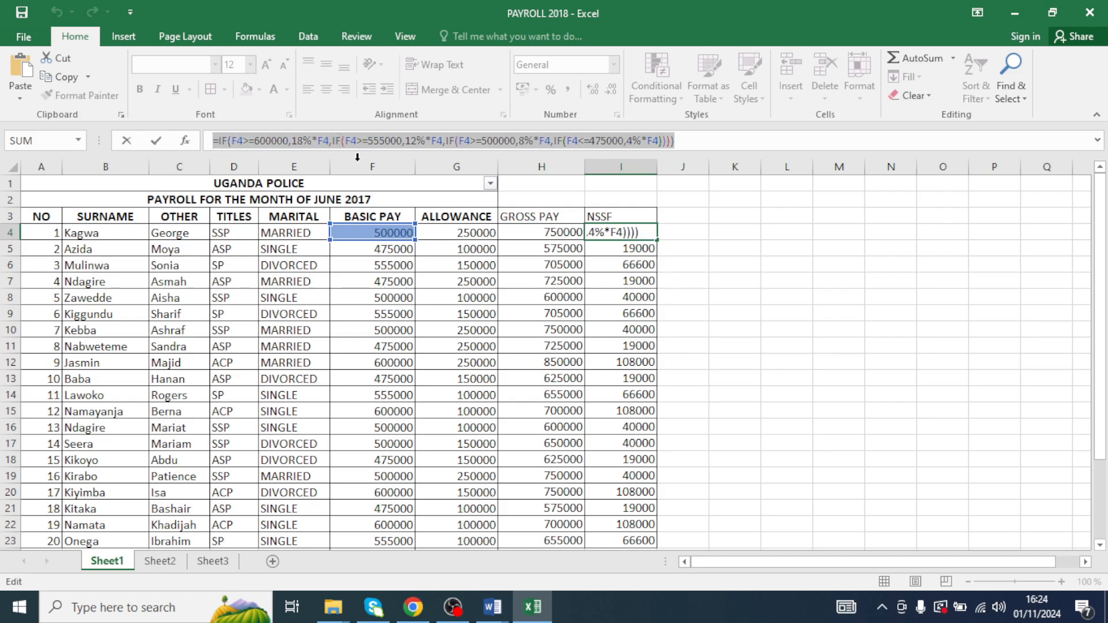
- Paste the copied NSSF formula into a new Word document and enlarge its text to font size 48
left_click(492, 606)
left_click(585, 554)
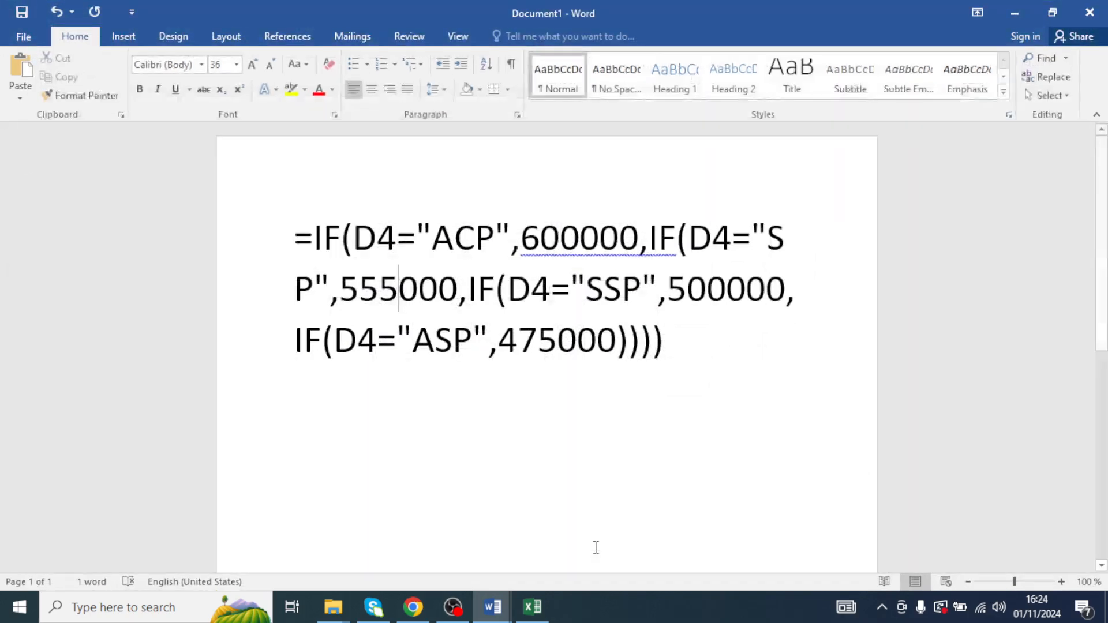
key("ctrl+n")
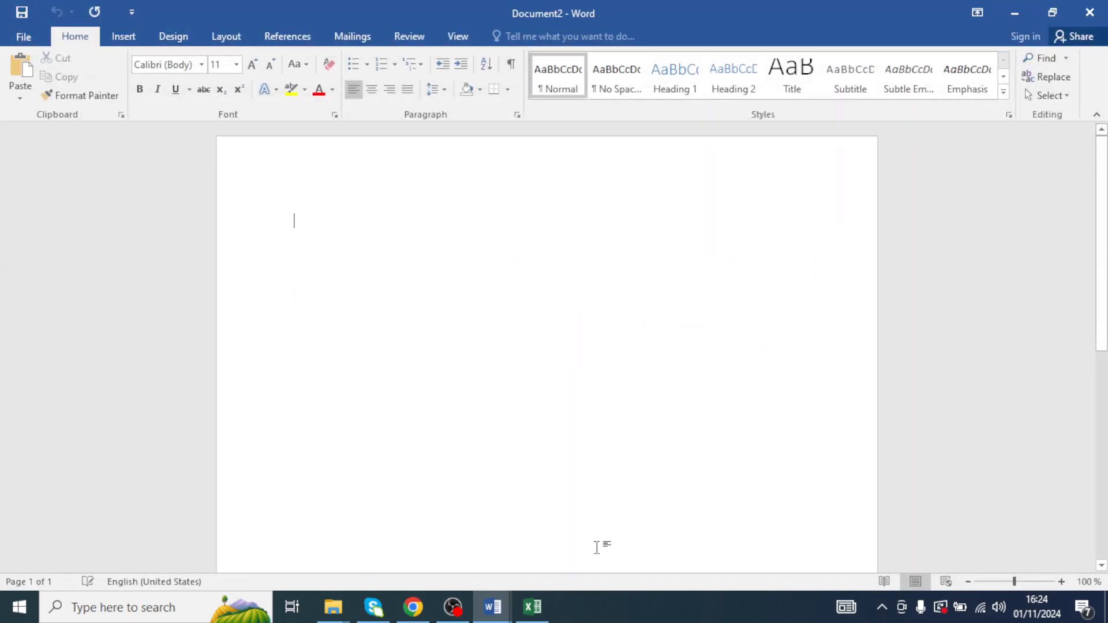
key("ctrl+v")
key("ctrl+a")
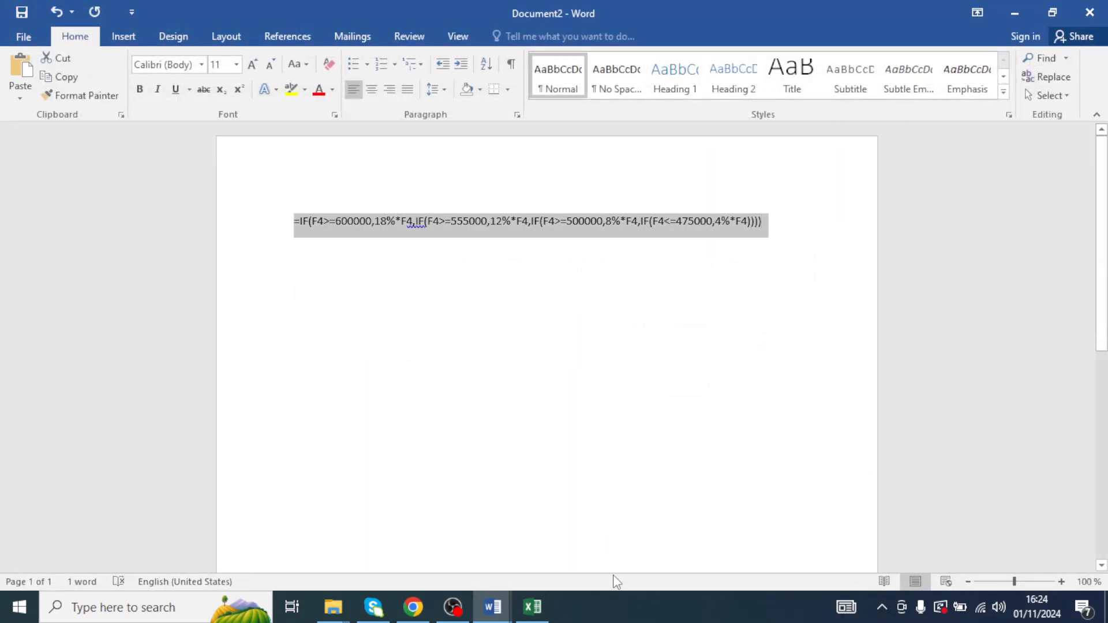
left_click(237, 64)
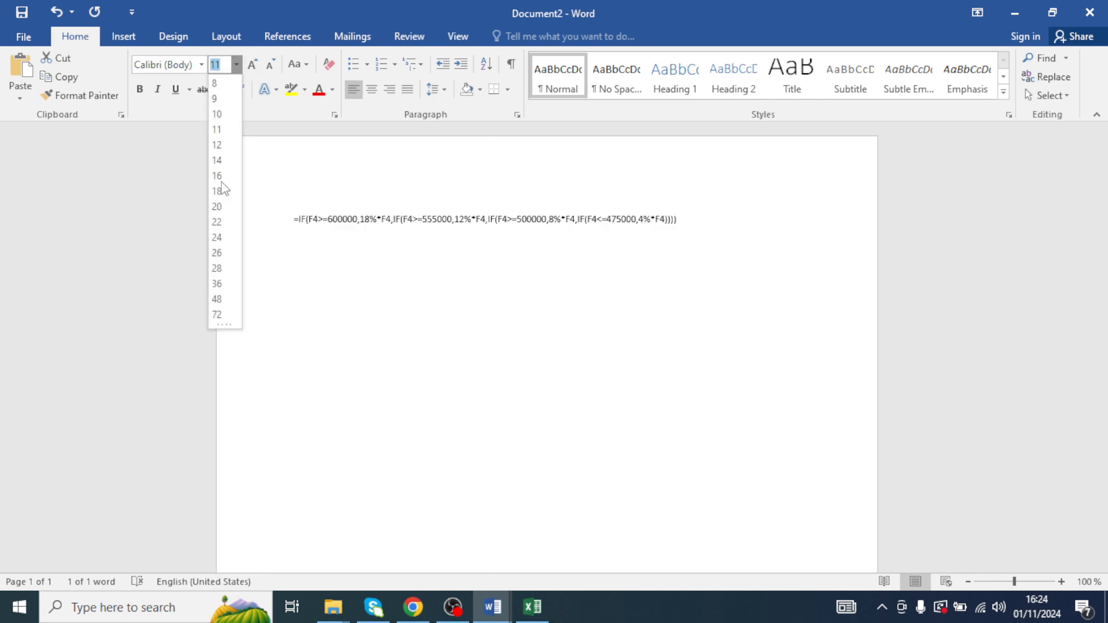
left_click(217, 299)
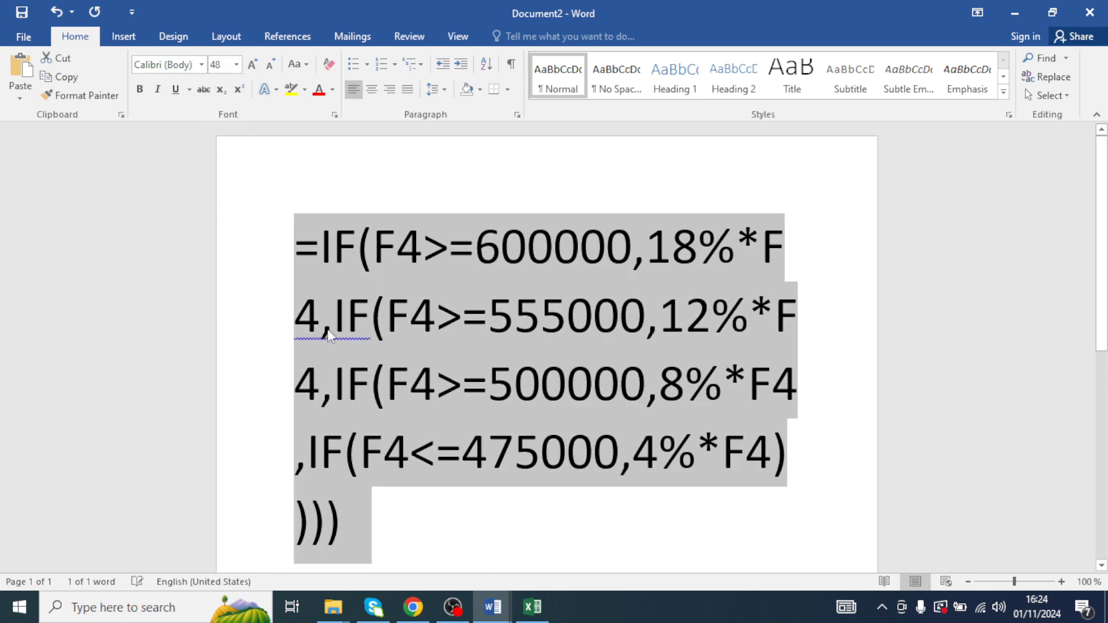
left_click(384, 489)
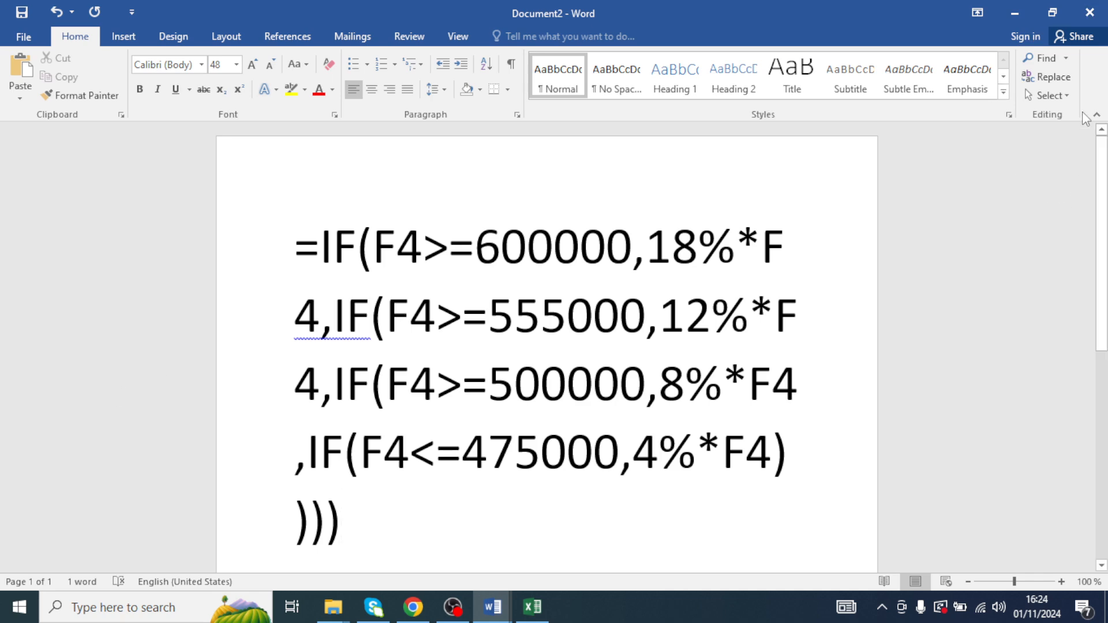
- Return to the PAYROLL 2018 workbook, leave the I4 formula, and enter the heading NETPAY in J3
left_click(1028, 12)
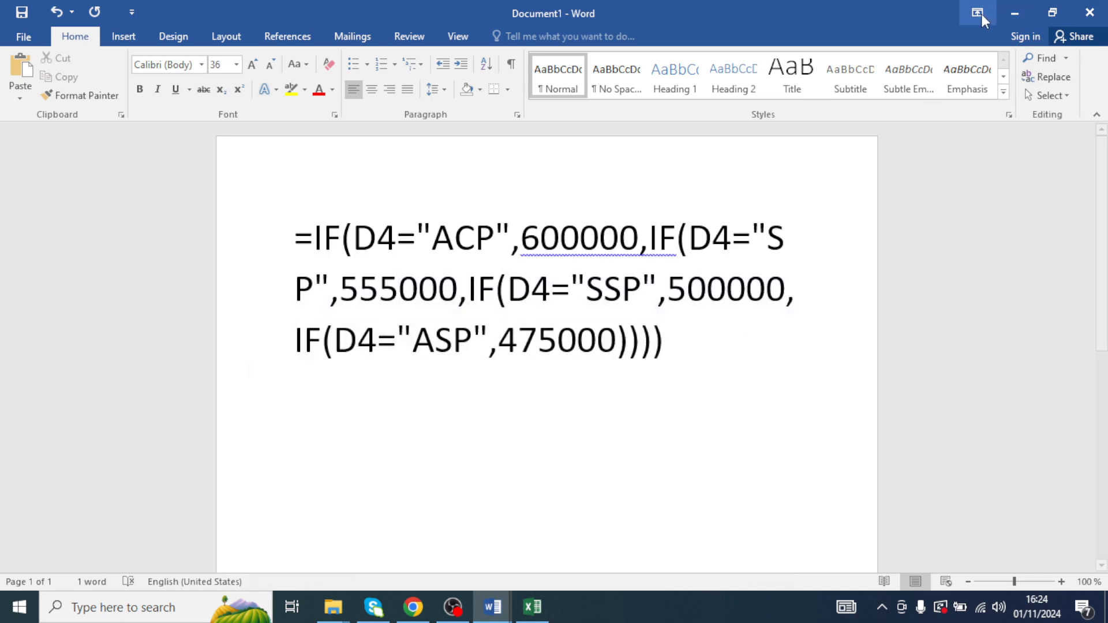
left_click(1013, 12)
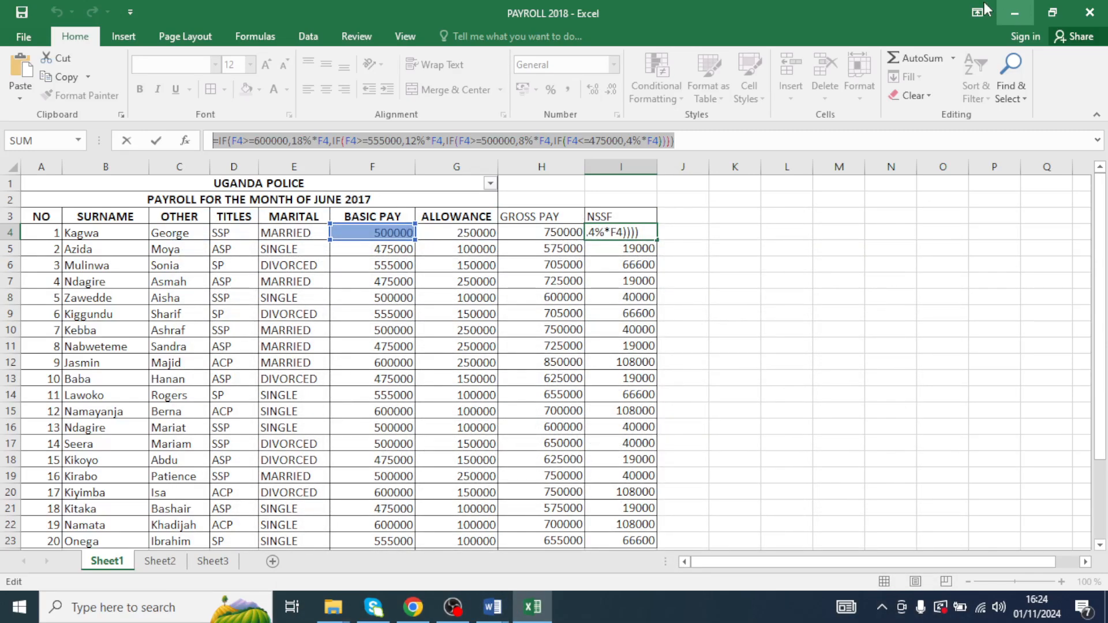
key("Return")
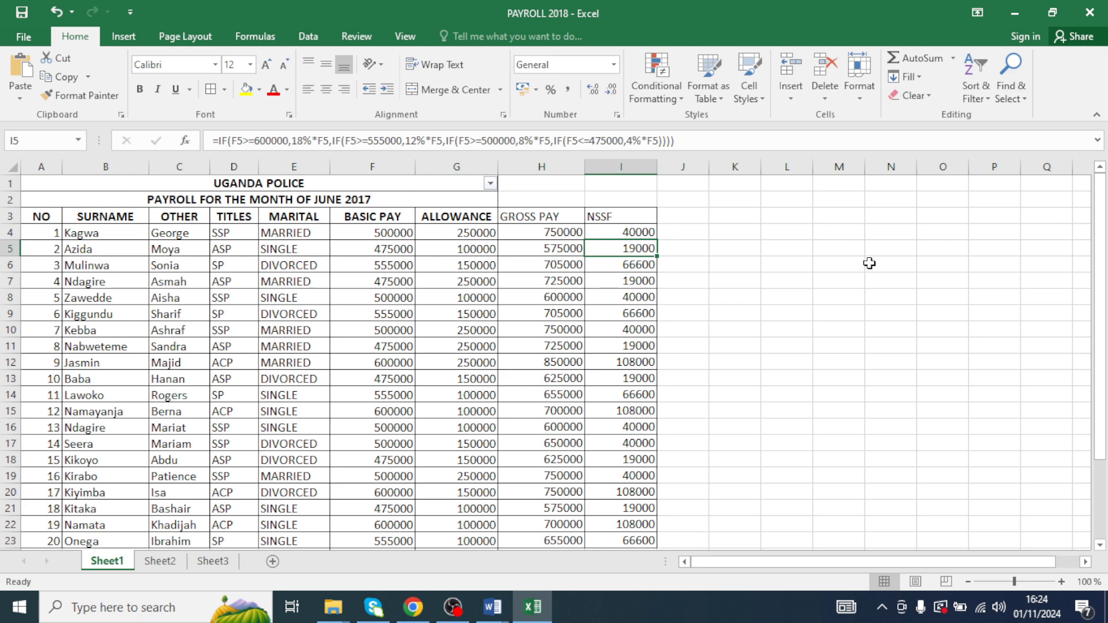
left_click(671, 219)
type("NETPAY")
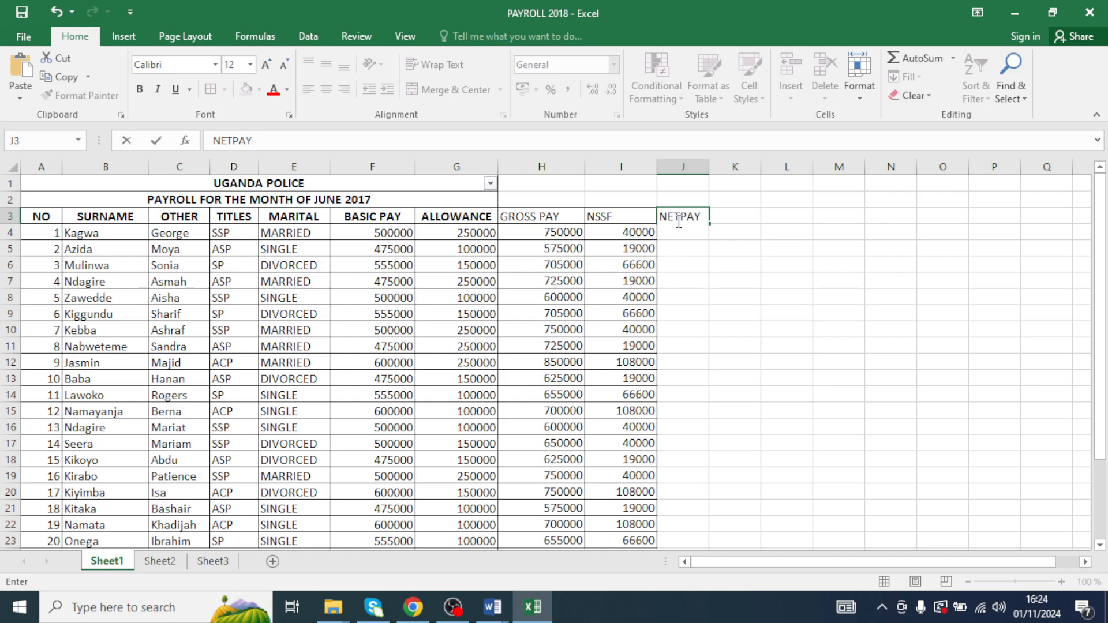
key("Return")
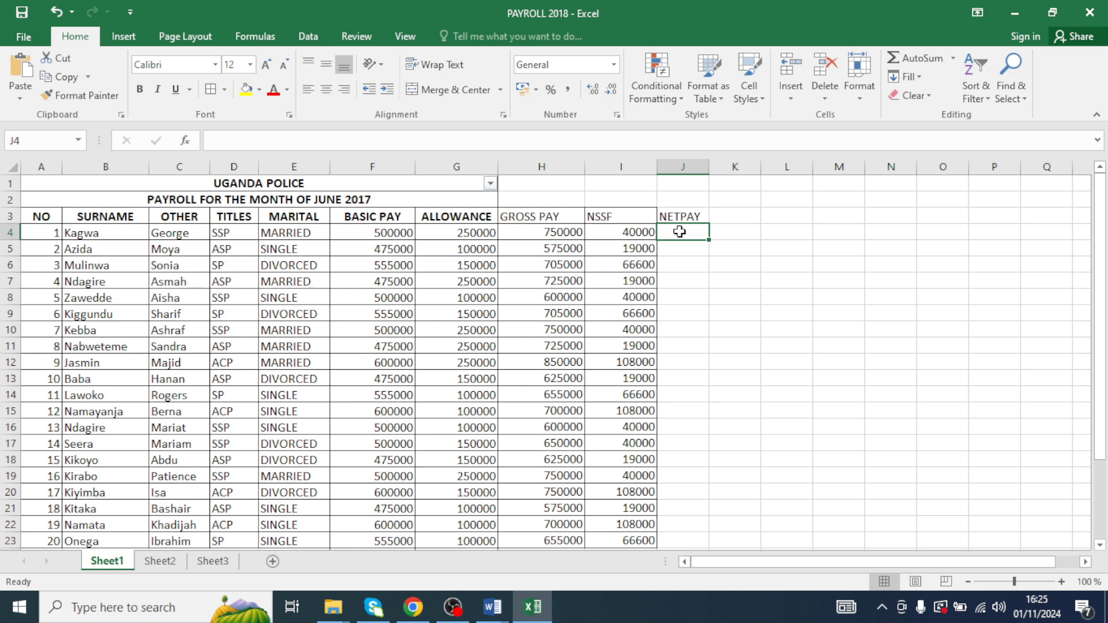
- Enter the net pay formula =H4-I4 in J4
type("=")
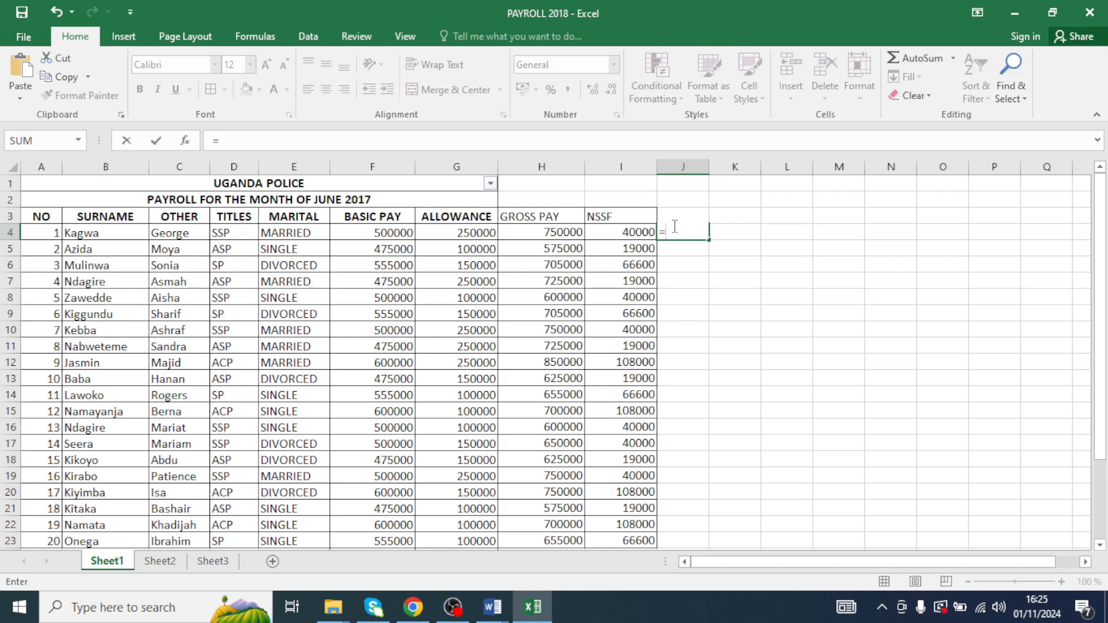
left_click(544, 233)
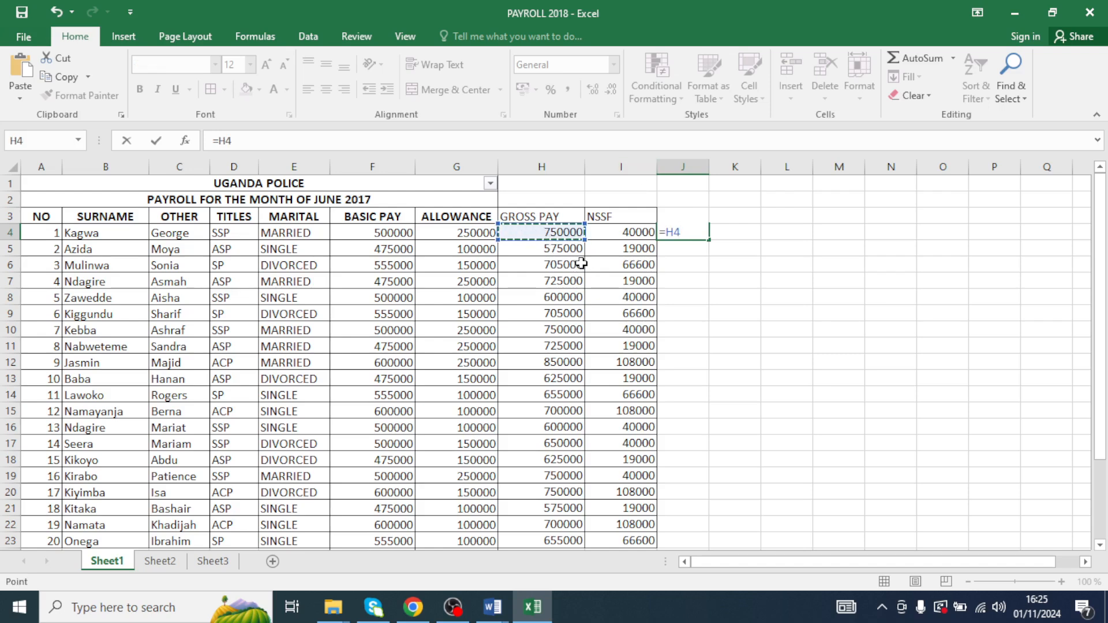
type("-")
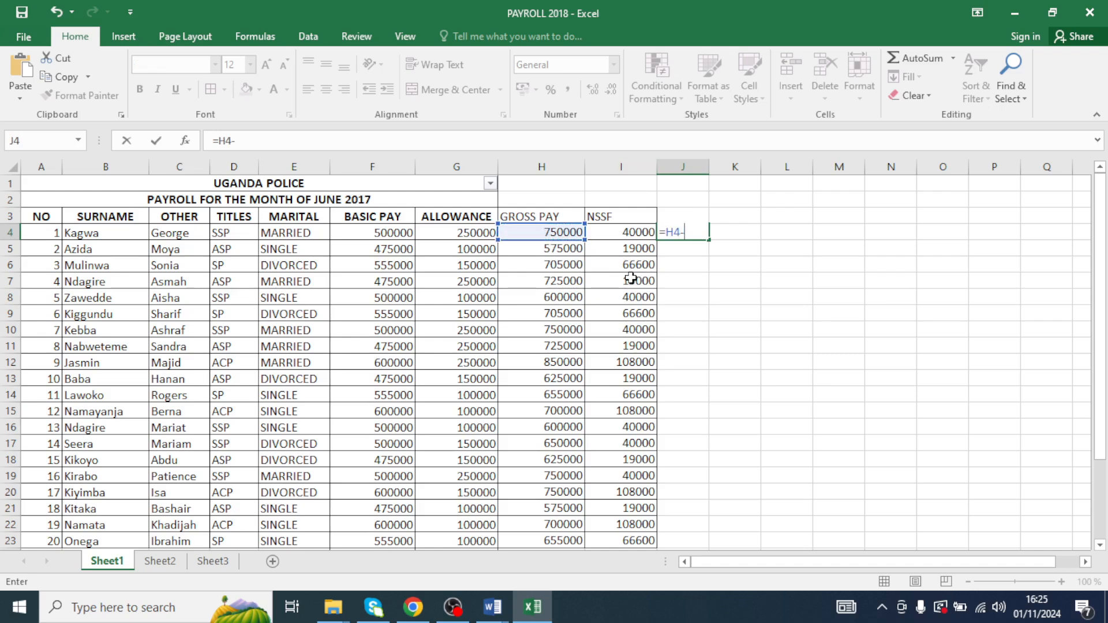
left_click(624, 231)
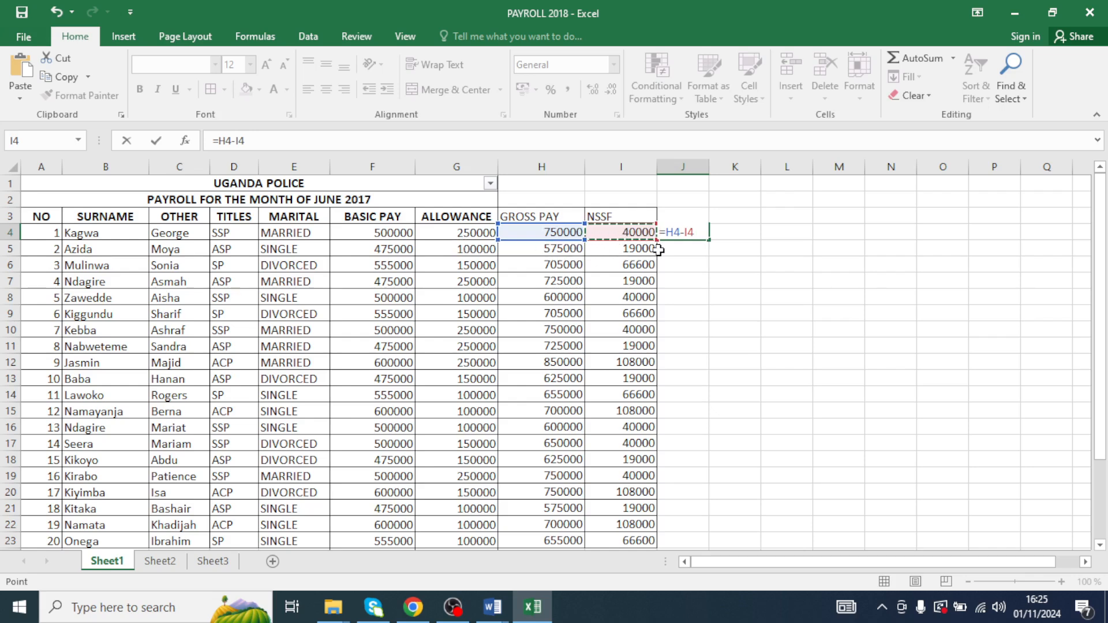
key("Return")
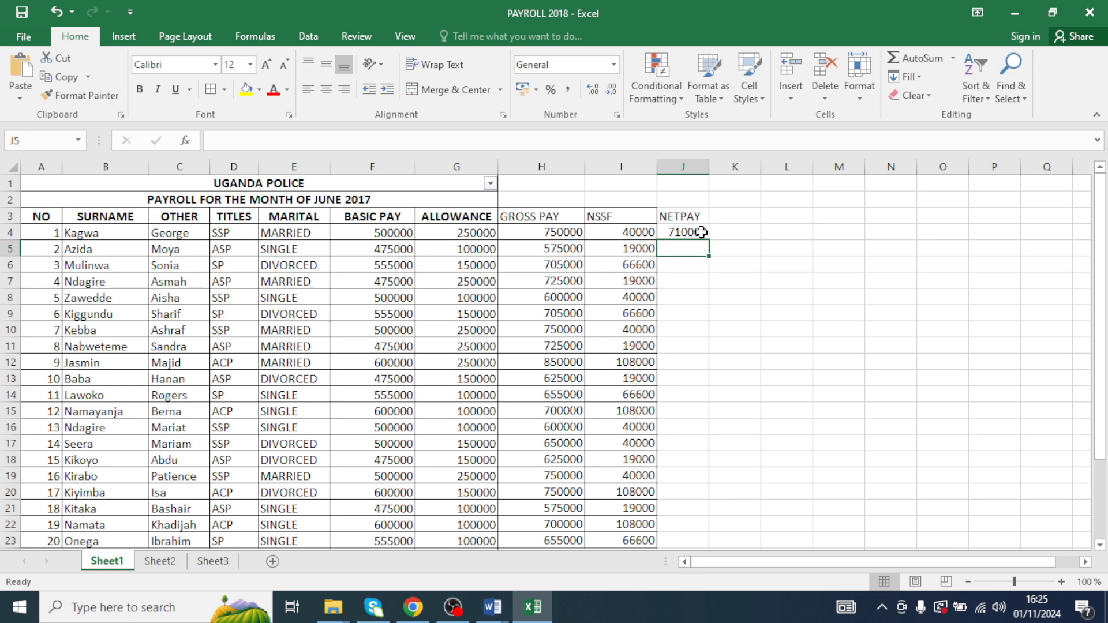
- Rewrite the J4 net pay formula as =SUM(H4-I4) and enter it
double_click(701, 231)
key("BackSpace")
key("BackSpace")
key("BackSpace")
key("BackSpace")
key("BackSpace")
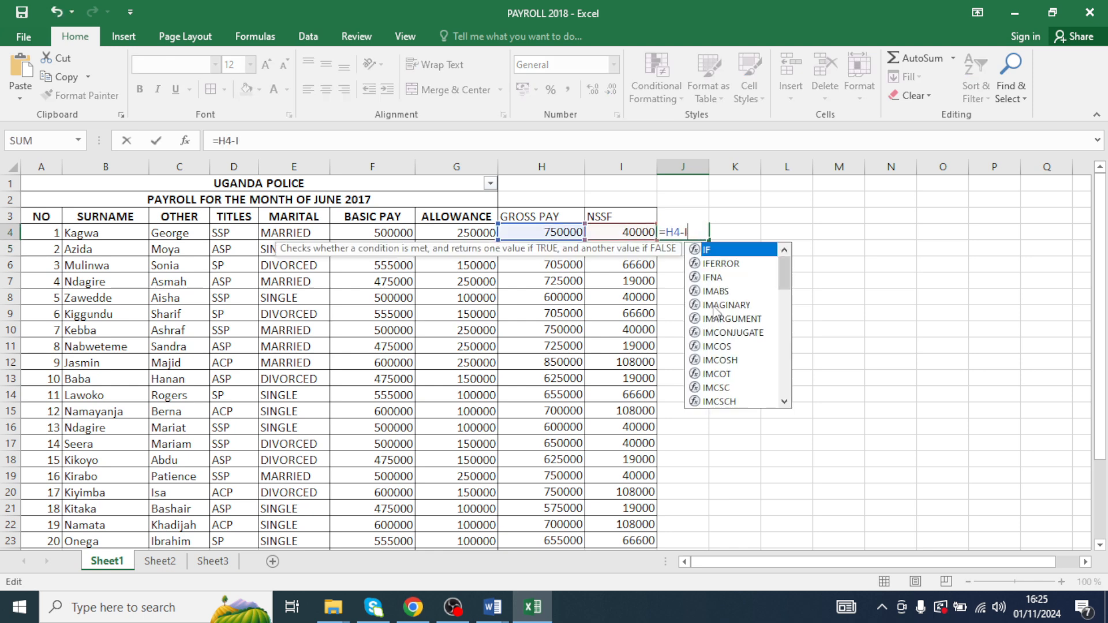
type("SUM")
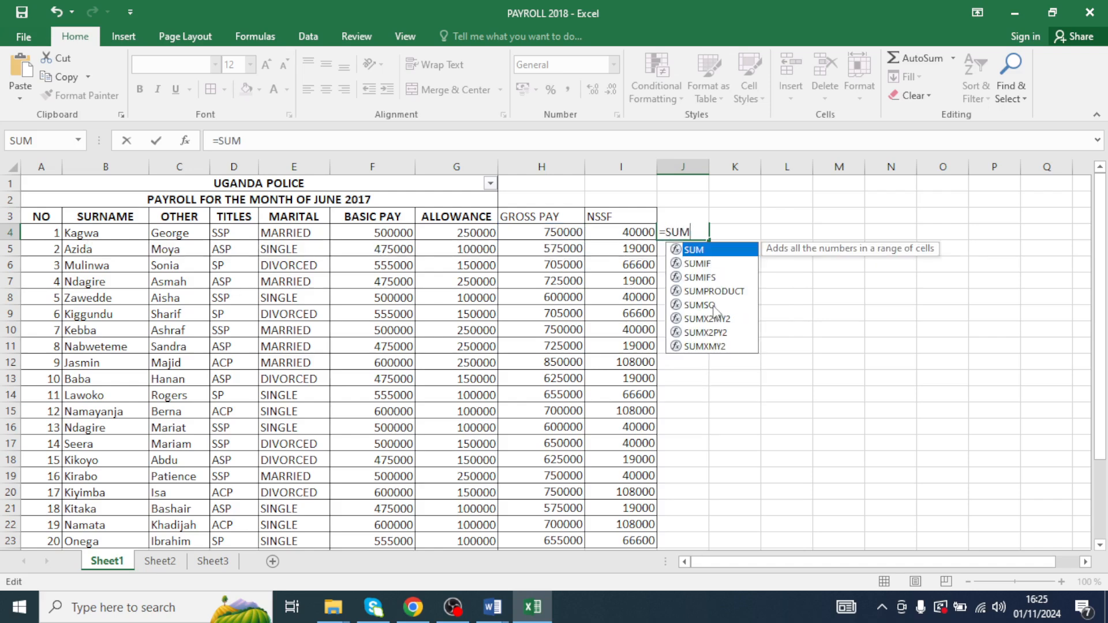
type("(")
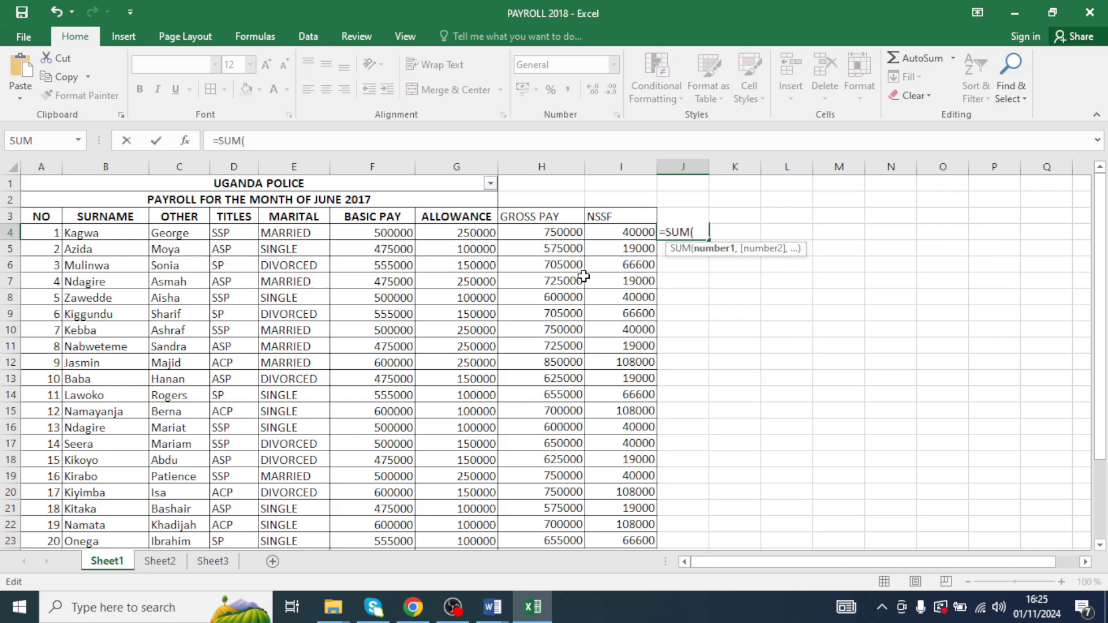
left_click(556, 232)
type("-")
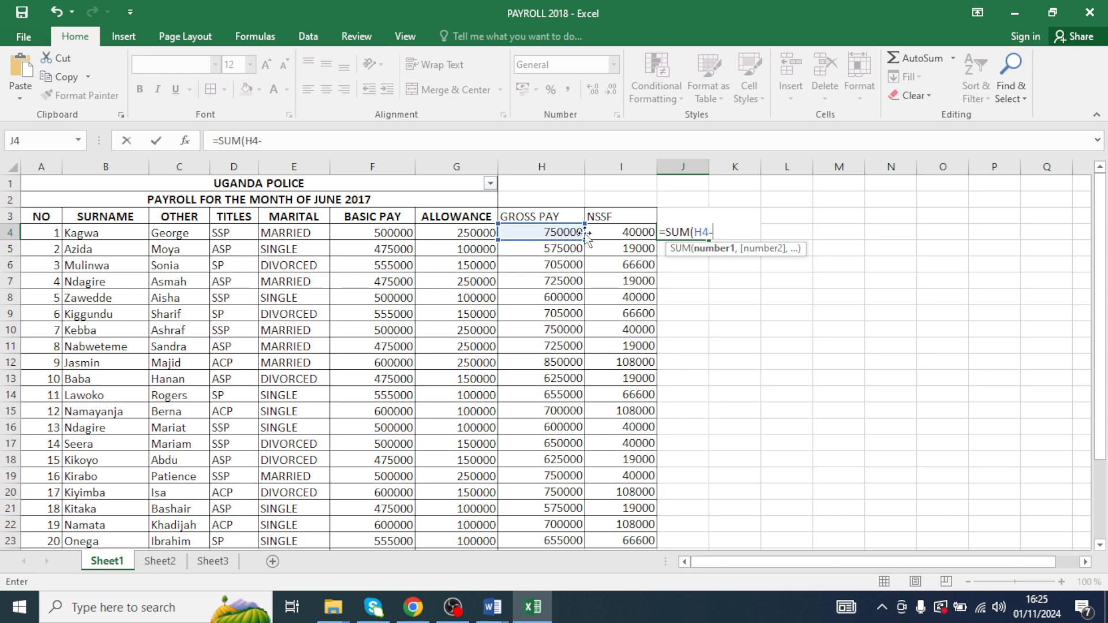
left_click(633, 232)
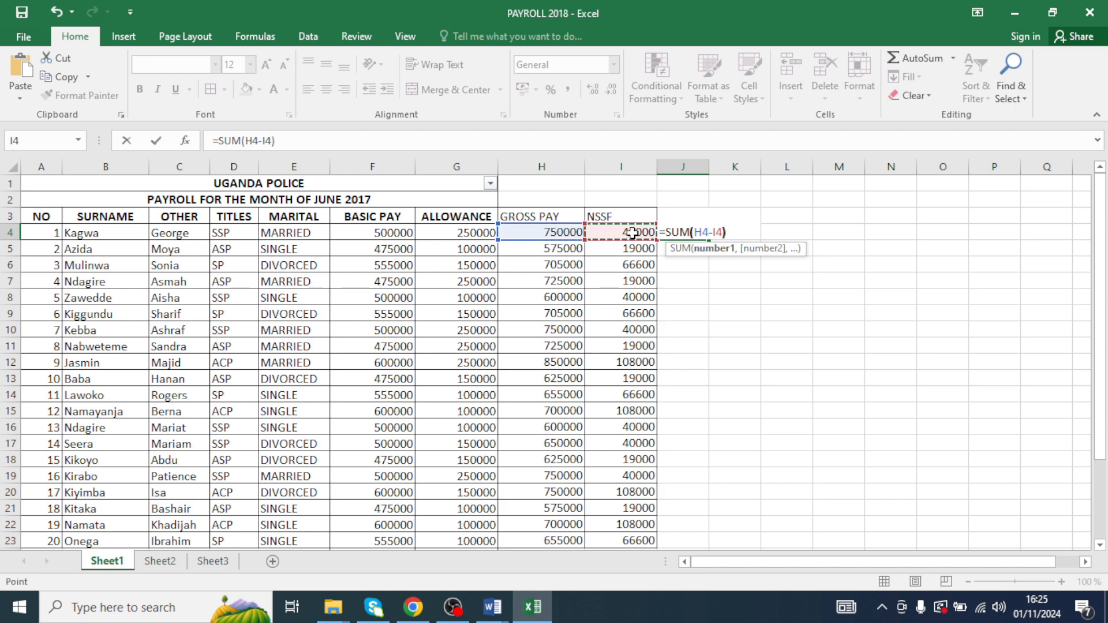
key("Return")
- Fill the net pay formula from J4 down to J23
left_click(689, 233)
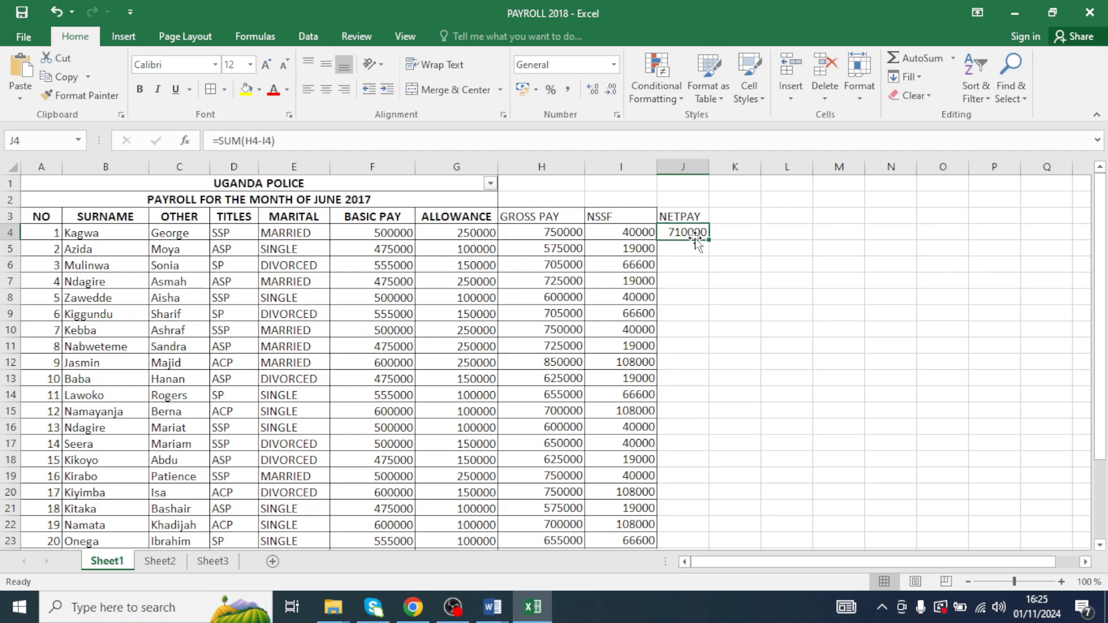
left_click_drag(708, 240, 682, 545)
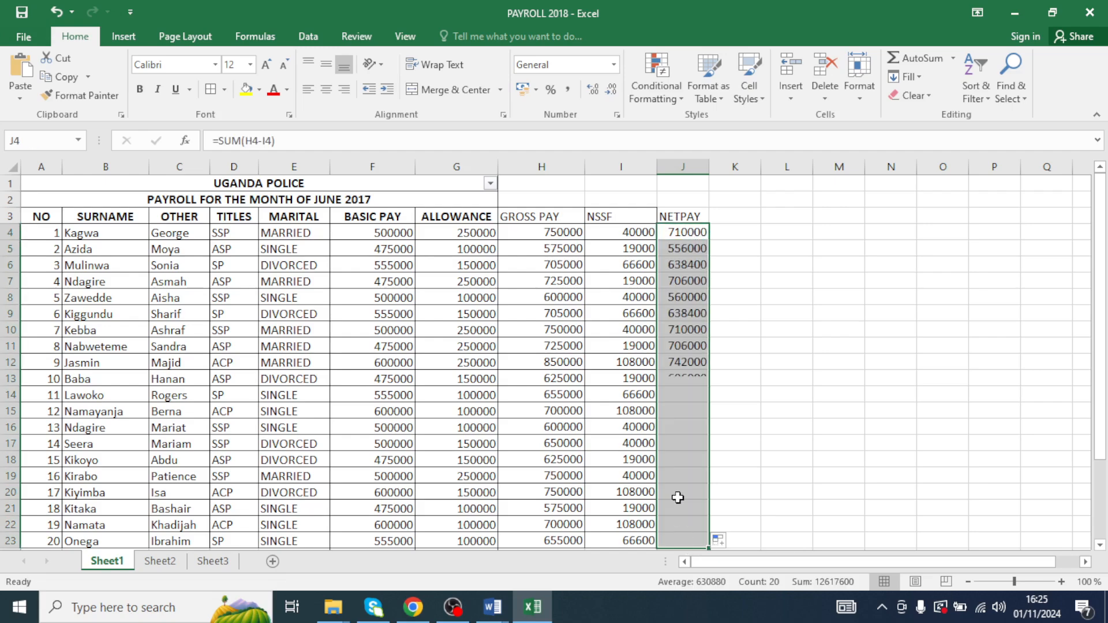
scroll(675, 474, "down", 3)
scroll(686, 375, "up", 3)
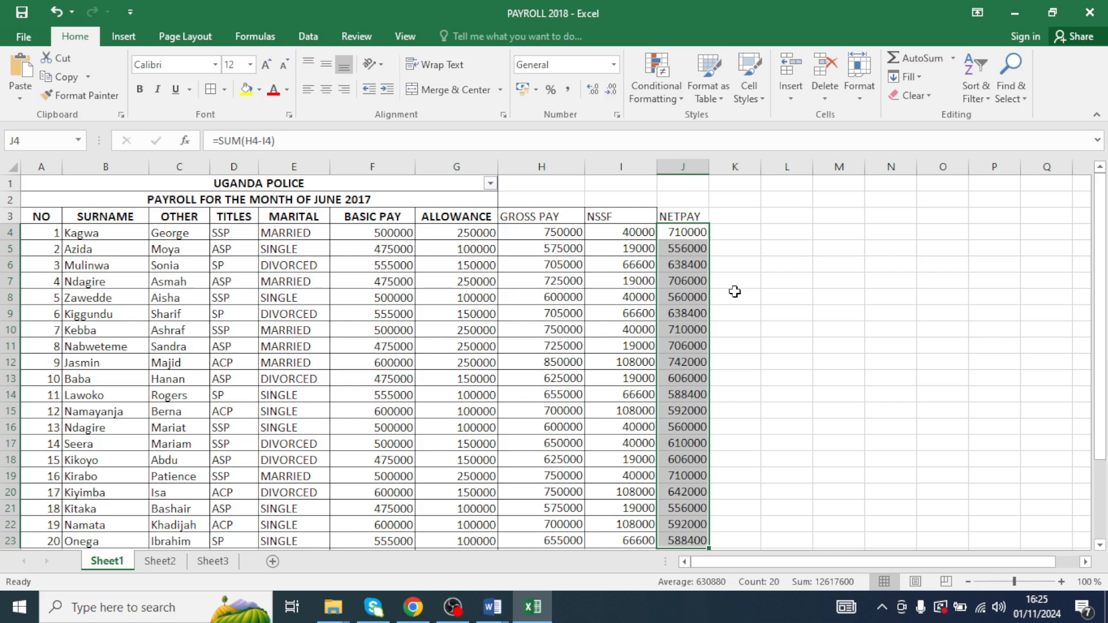
- Inspect the formulas and values in the NSSF, NETPAY, basic pay and allowance columns
left_click_drag(637, 316, 636, 326)
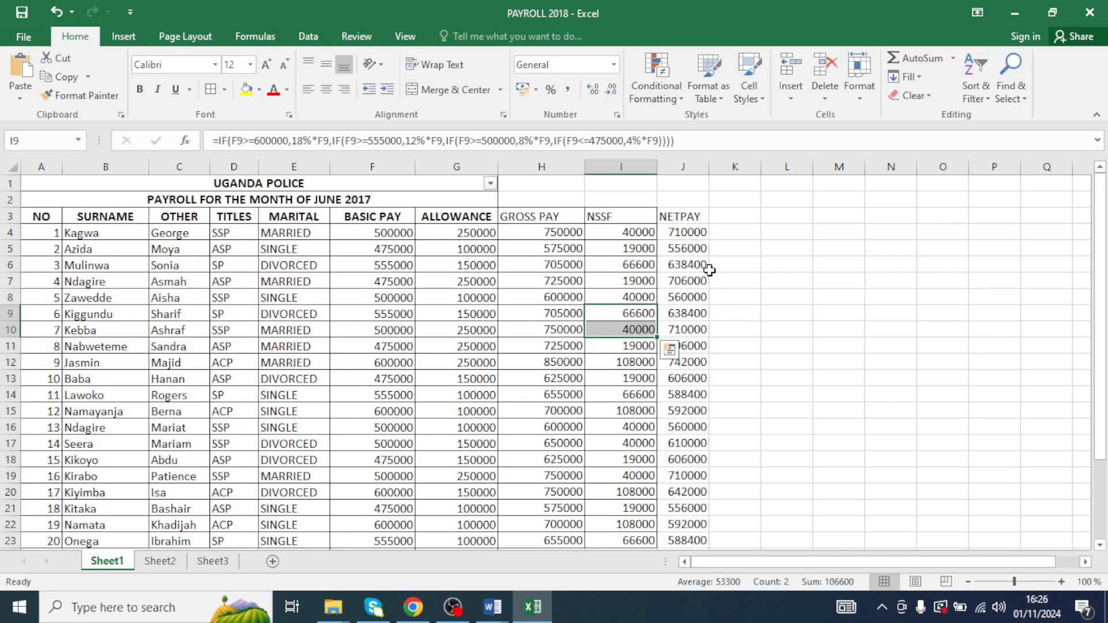
left_click(621, 381)
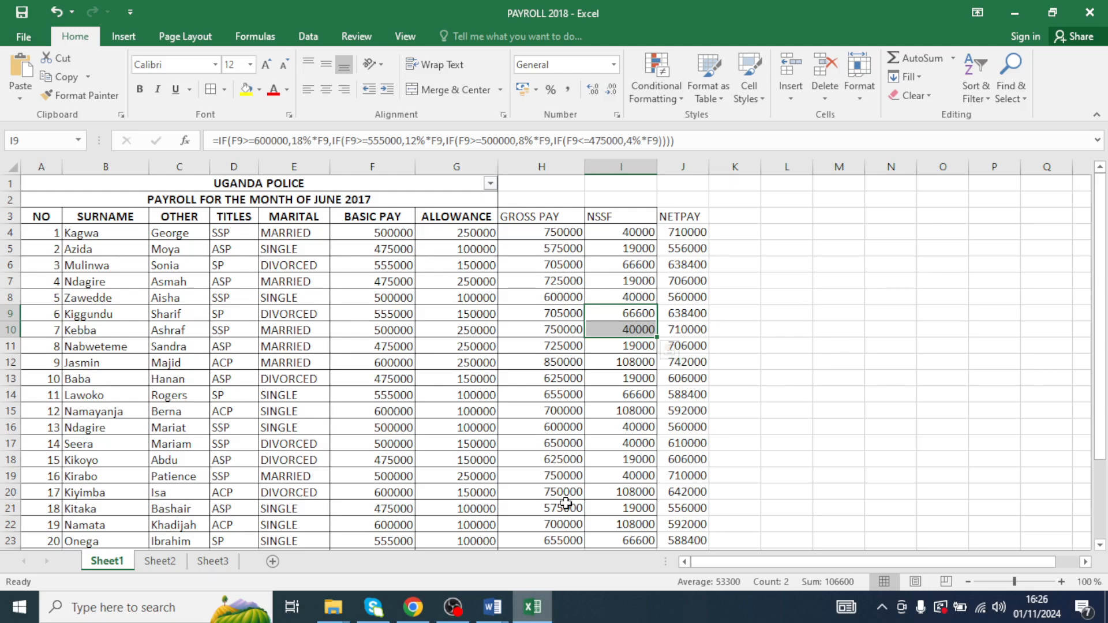
left_click(690, 218)
left_click_drag(687, 246, 682, 504)
left_click(692, 457)
scroll(644, 250, "up", 2)
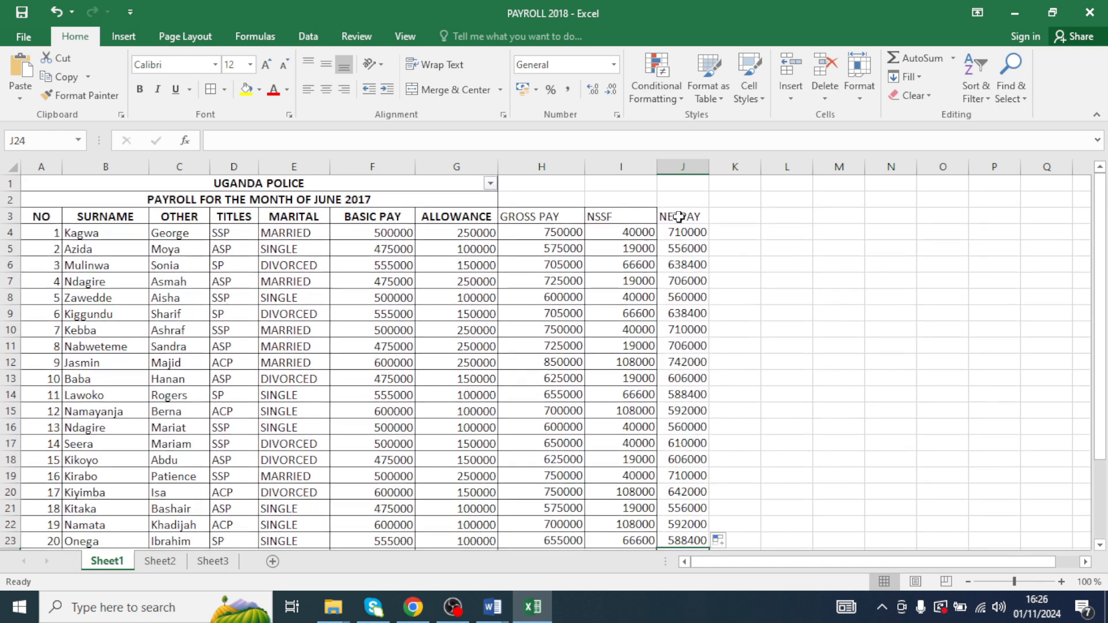
left_click_drag(672, 217, 675, 537)
scroll(666, 499, "down", 1)
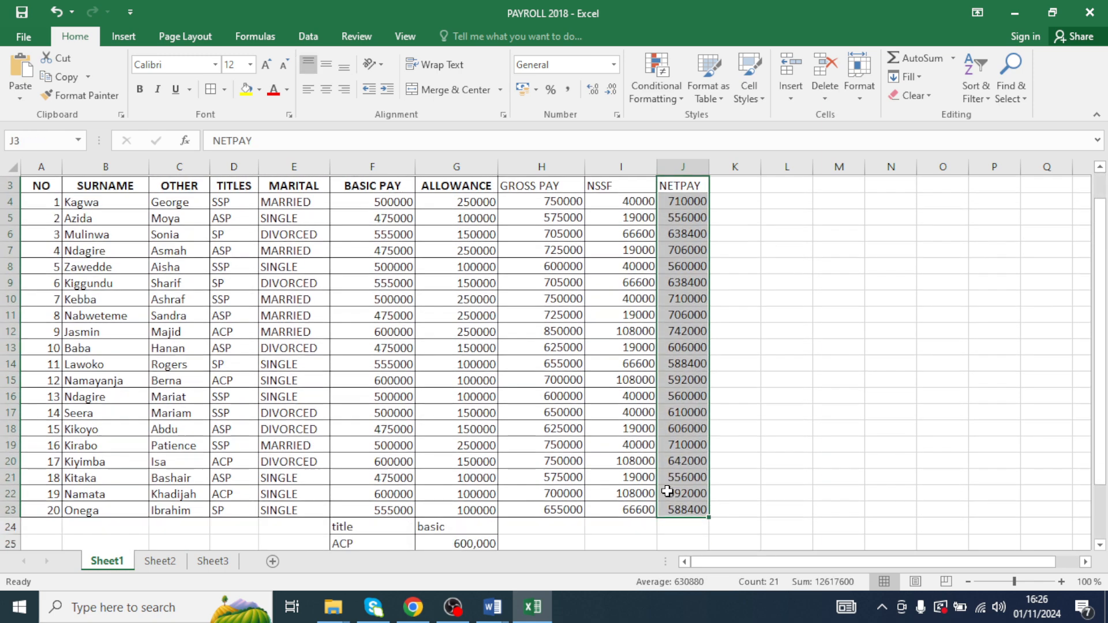
scroll(667, 496, "up", 1)
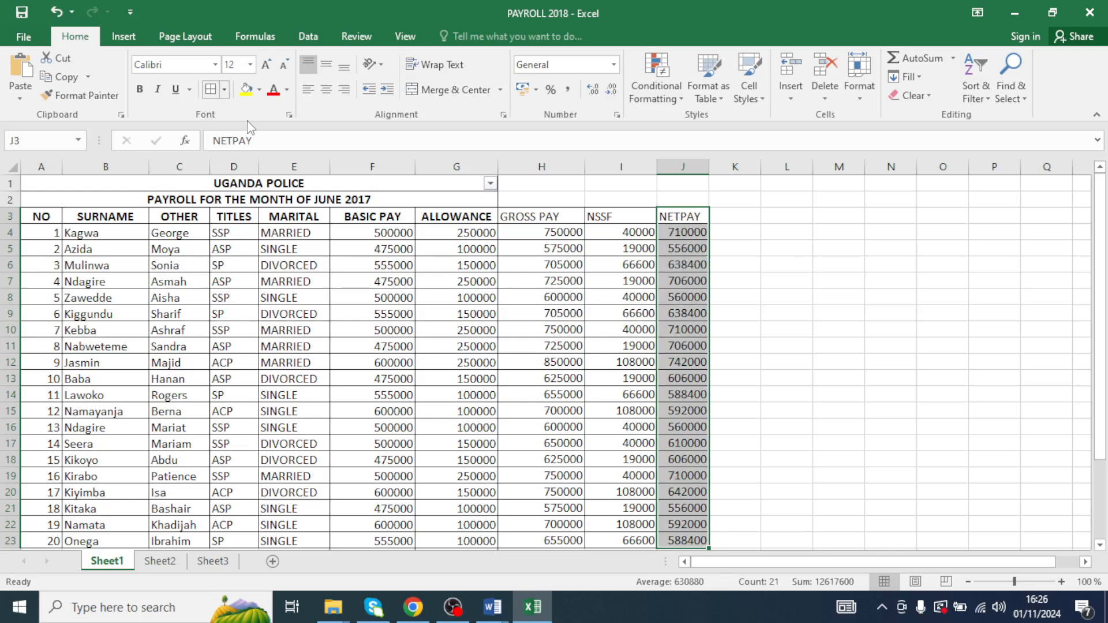
left_click_drag(371, 283, 375, 300)
scroll(370, 321, "down", 3)
scroll(370, 321, "up", 3)
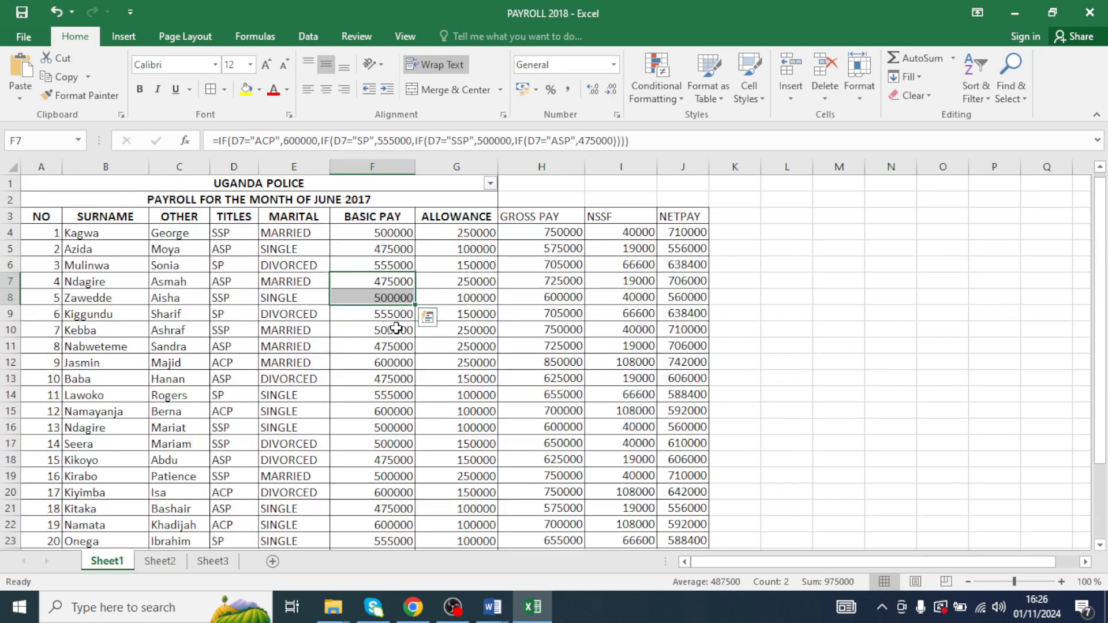
left_click(462, 300)
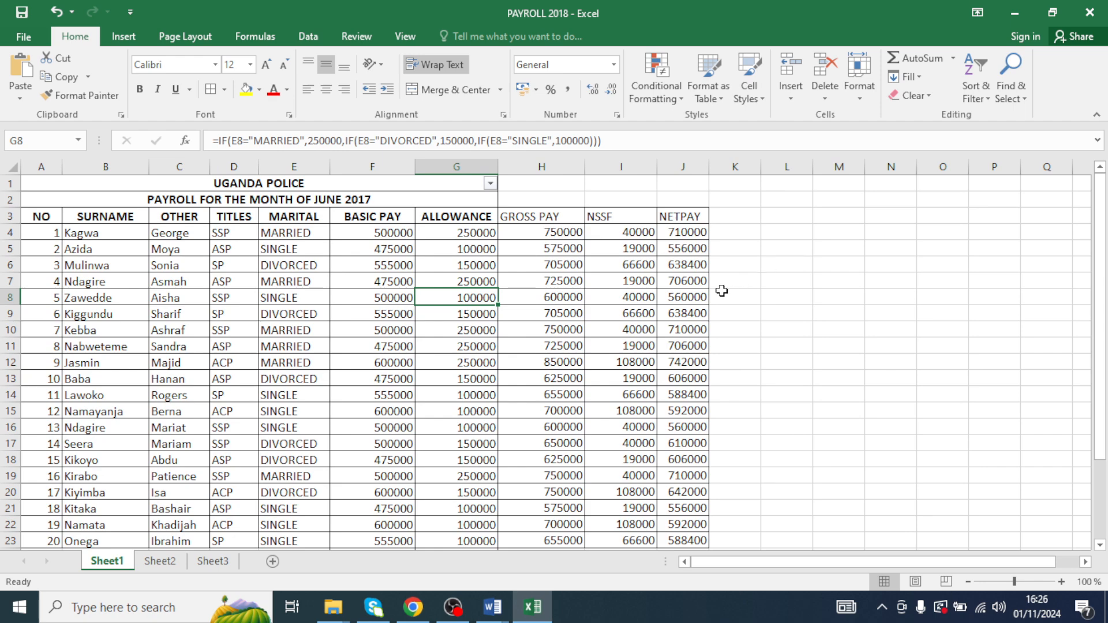
scroll(349, 329, "down", 3)
scroll(346, 346, "up", 3)
- Copy the whole payroll table with its title lookup block and paste it into Sheet2 starting at A1
left_click_drag(183, 184, 699, 517)
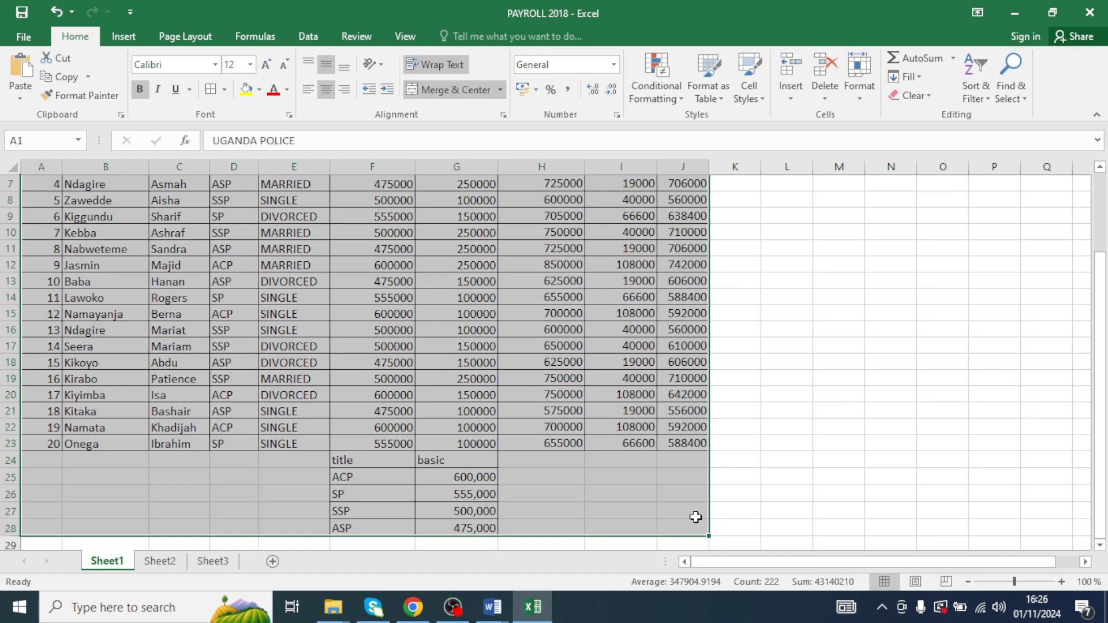
key("ctrl+c")
left_click(160, 561)
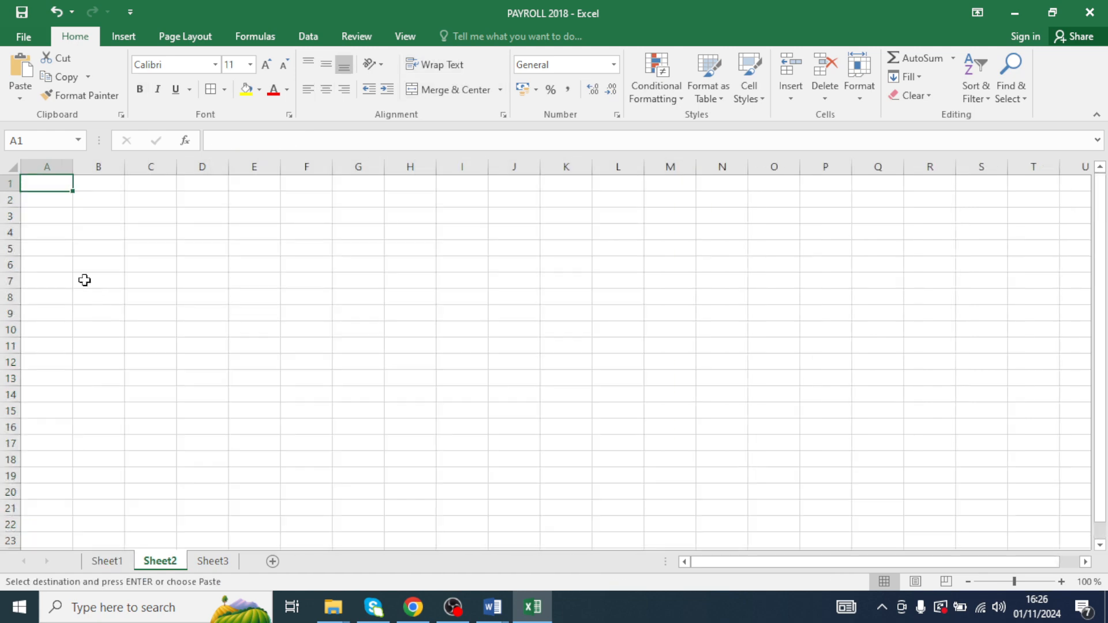
right_click(55, 183)
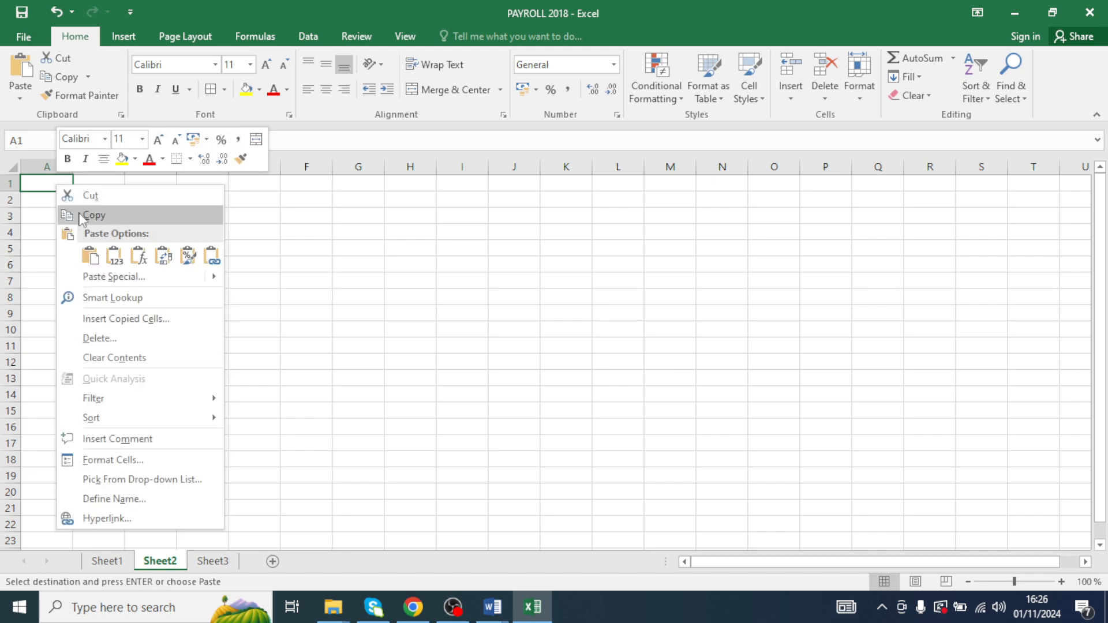
left_click(89, 255)
left_click(649, 341)
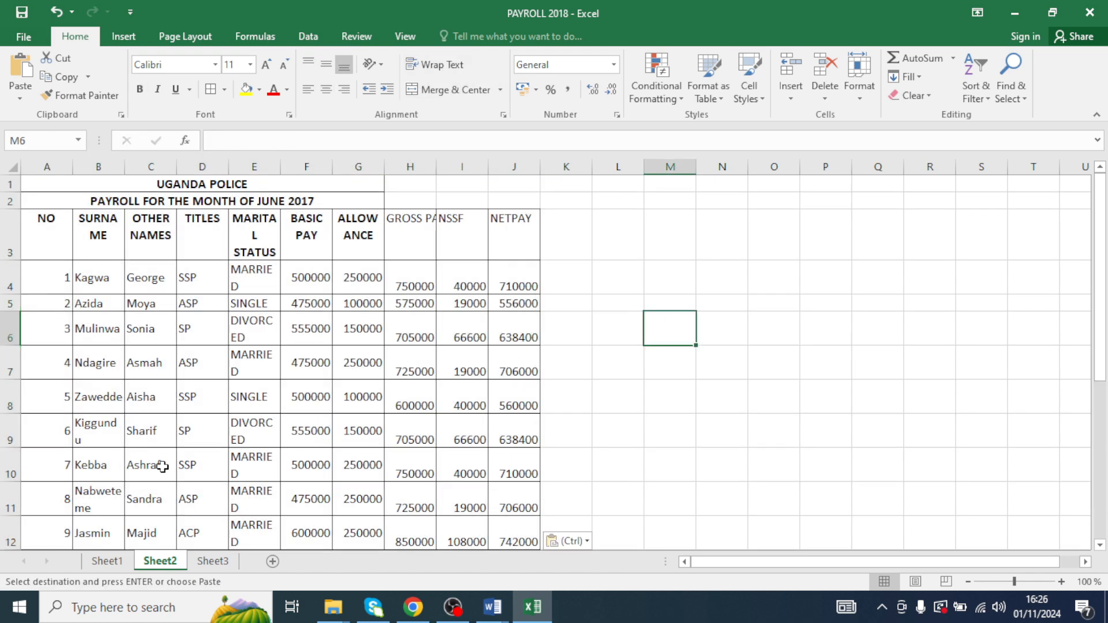
- Clear the copy marquee on Sheet1 and review the pasted payroll table on Sheet2
left_click(107, 561)
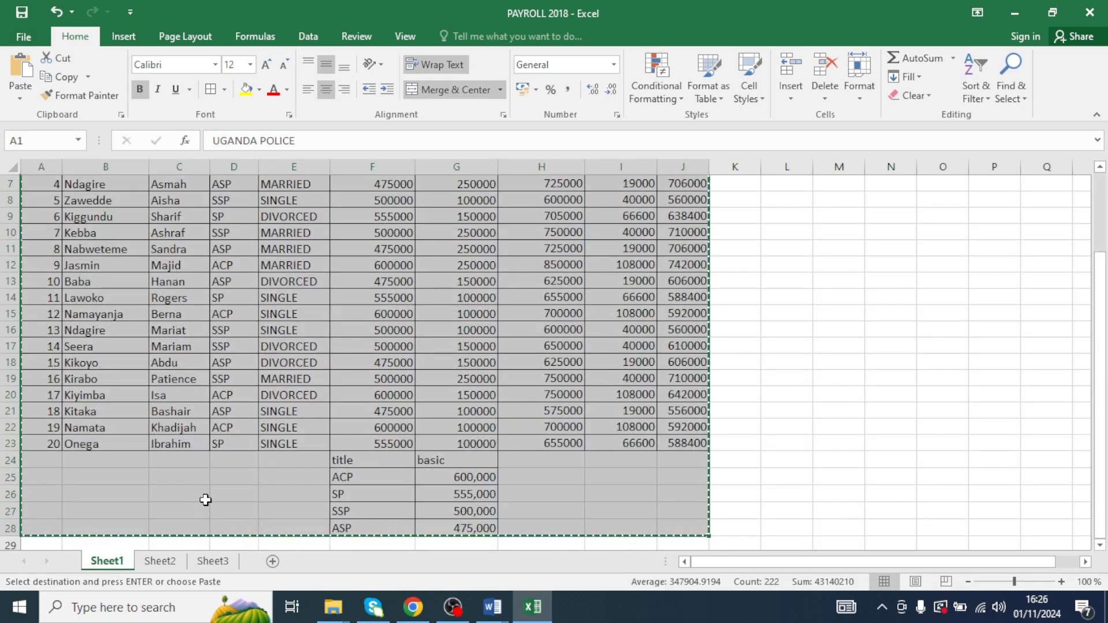
scroll(214, 504, "up", 2)
key("Escape")
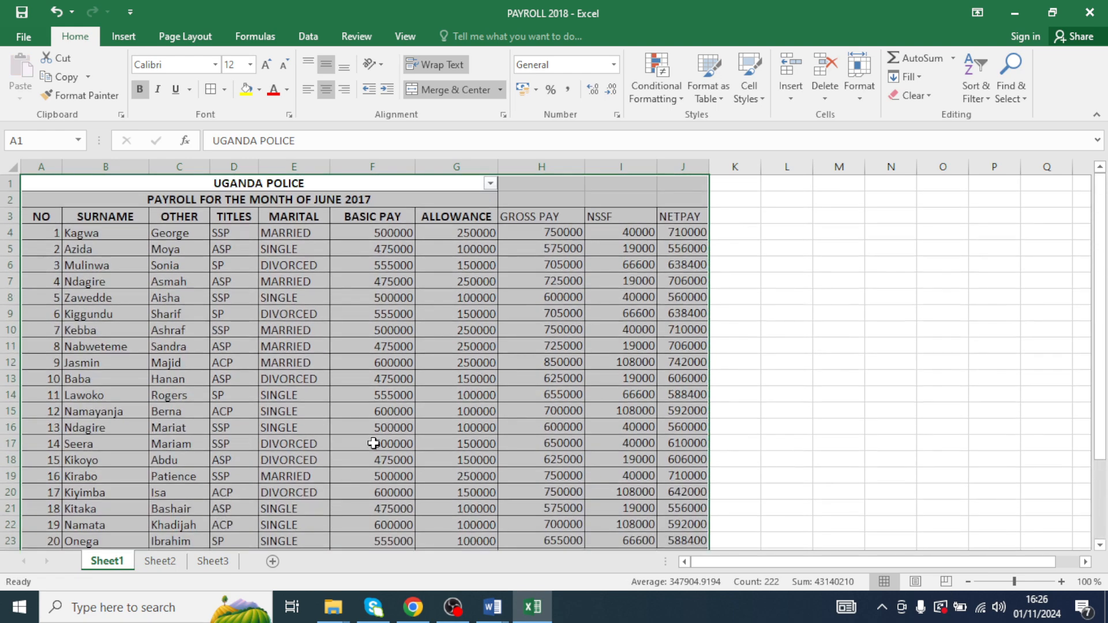
left_click(165, 561)
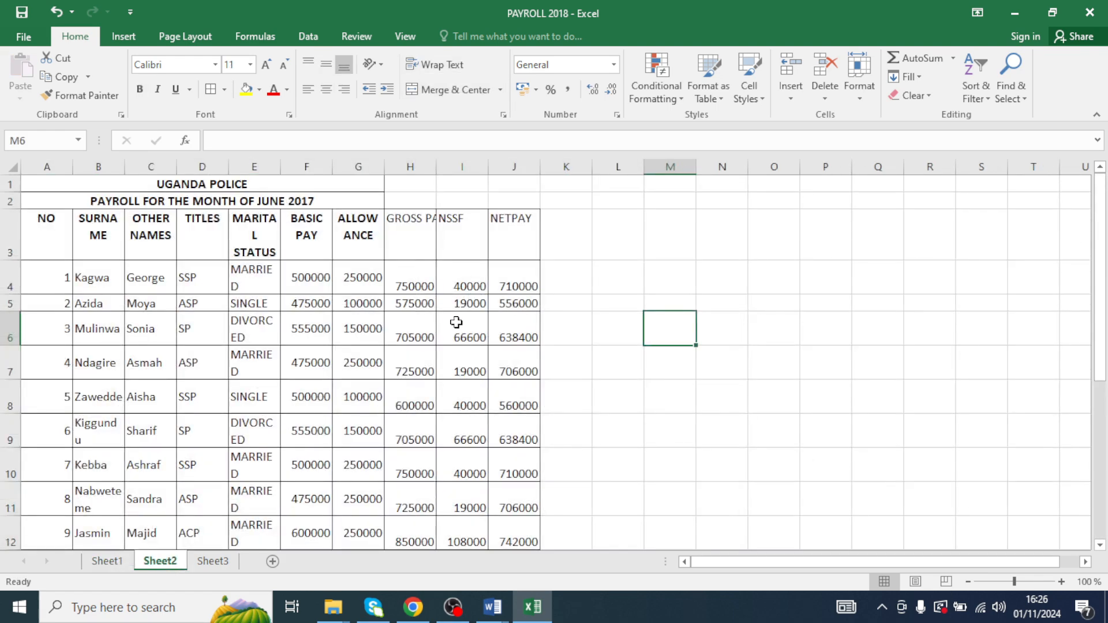
scroll(440, 231, "down", 9)
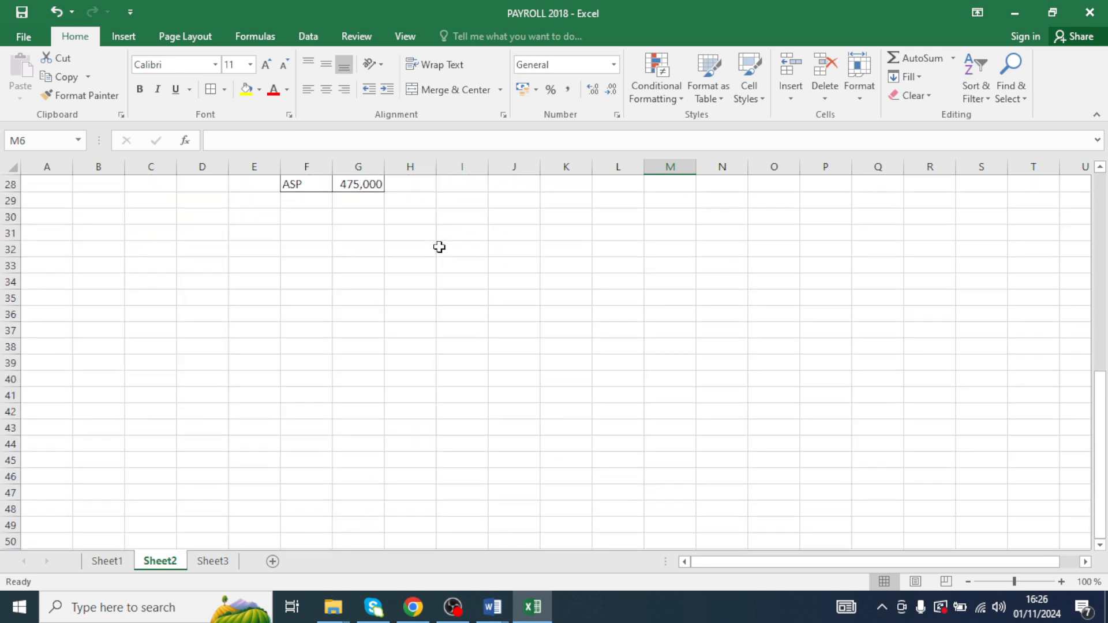
scroll(447, 242, "up", 9)
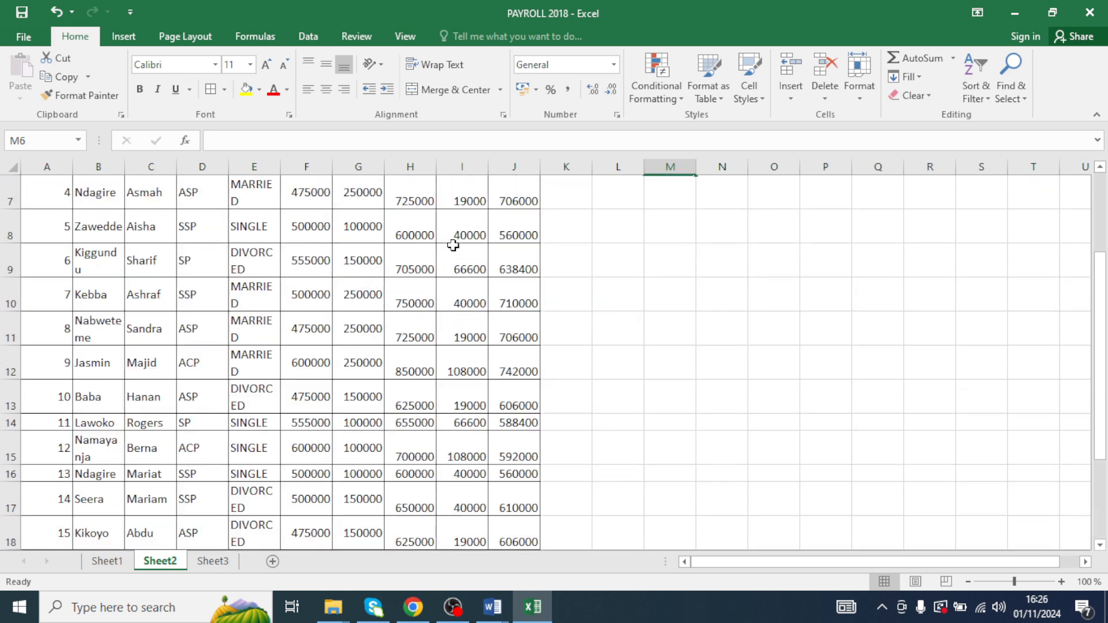
- Rename Sheet2 as ORIGINAL
double_click(160, 561)
type("ORIGINAL")
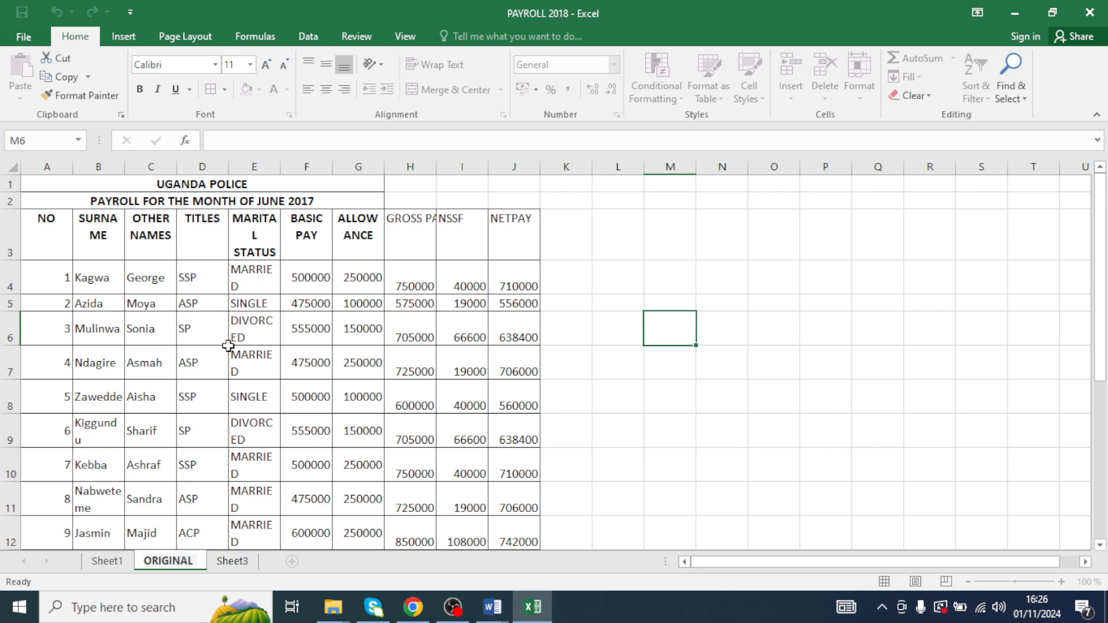
left_click_drag(229, 345, 218, 353)
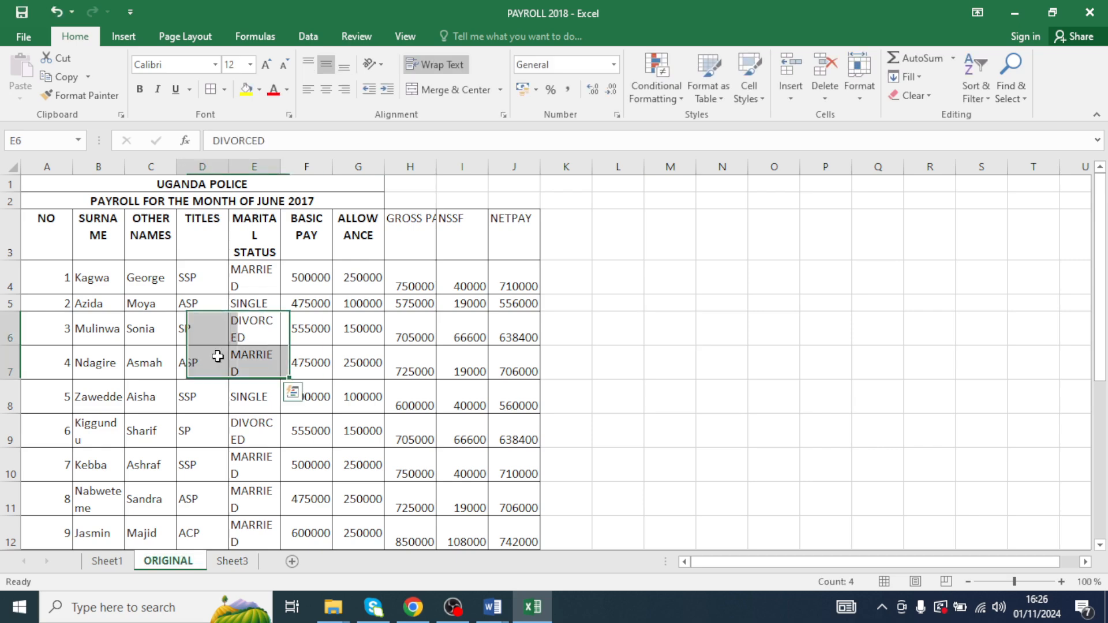
- Rename Sheet1 as SORT AND SUBTOTAL
double_click(107, 561)
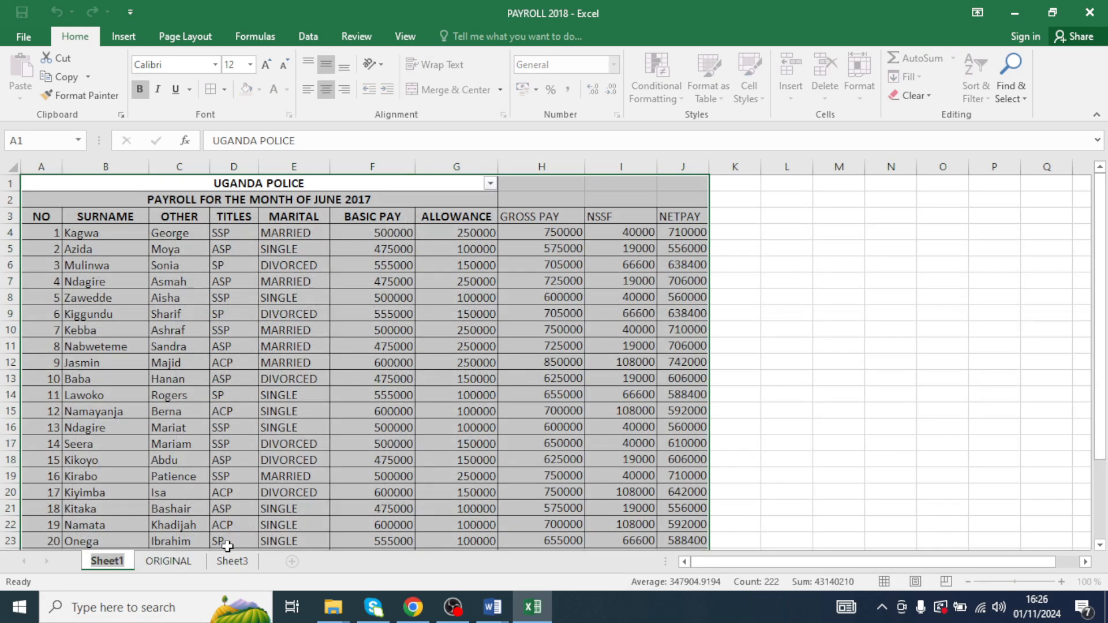
type("SORT")
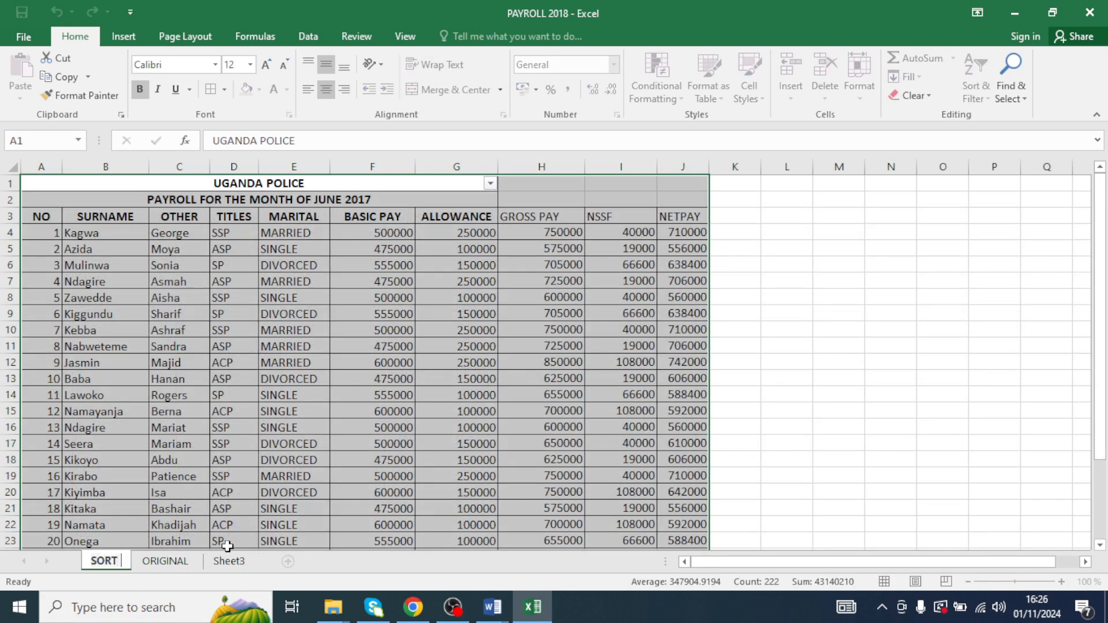
type(" AND SU")
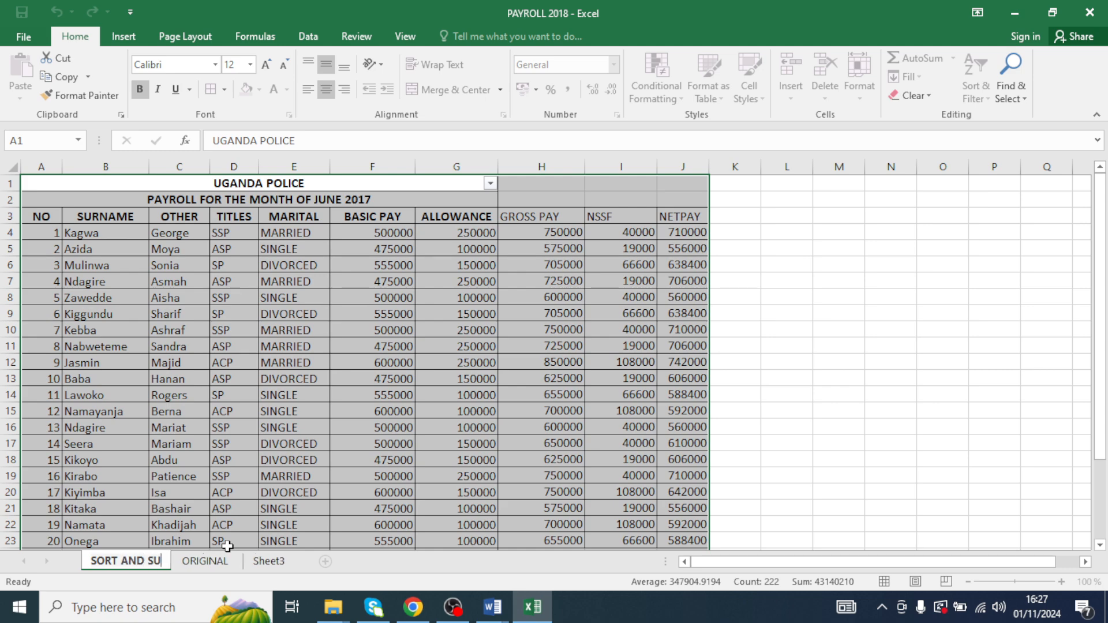
type("BTOTA")
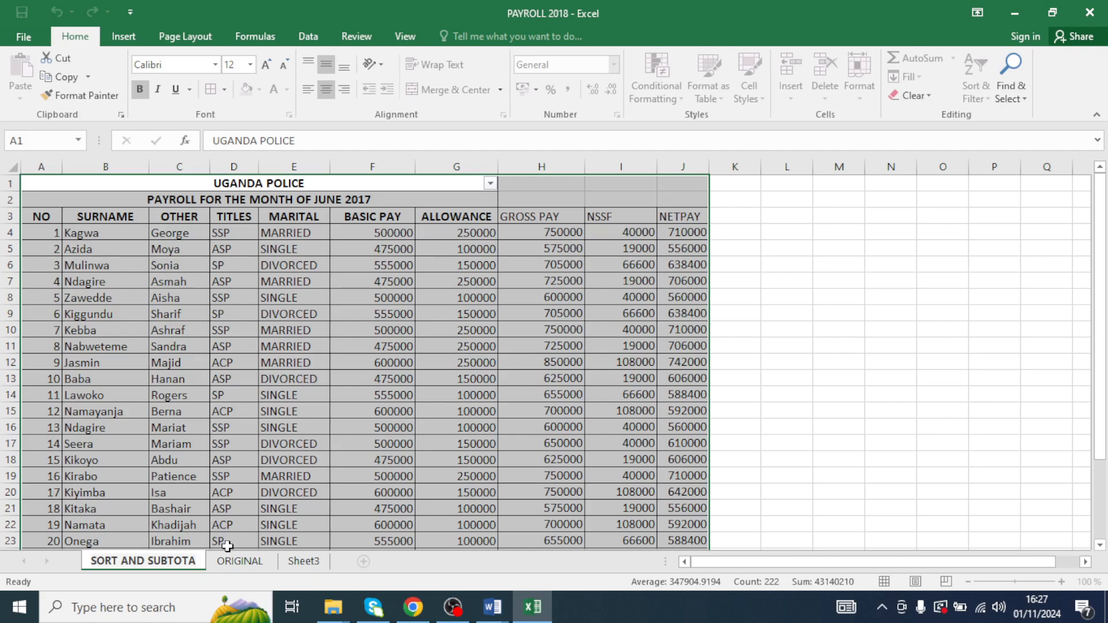
type("L")
left_click(181, 329)
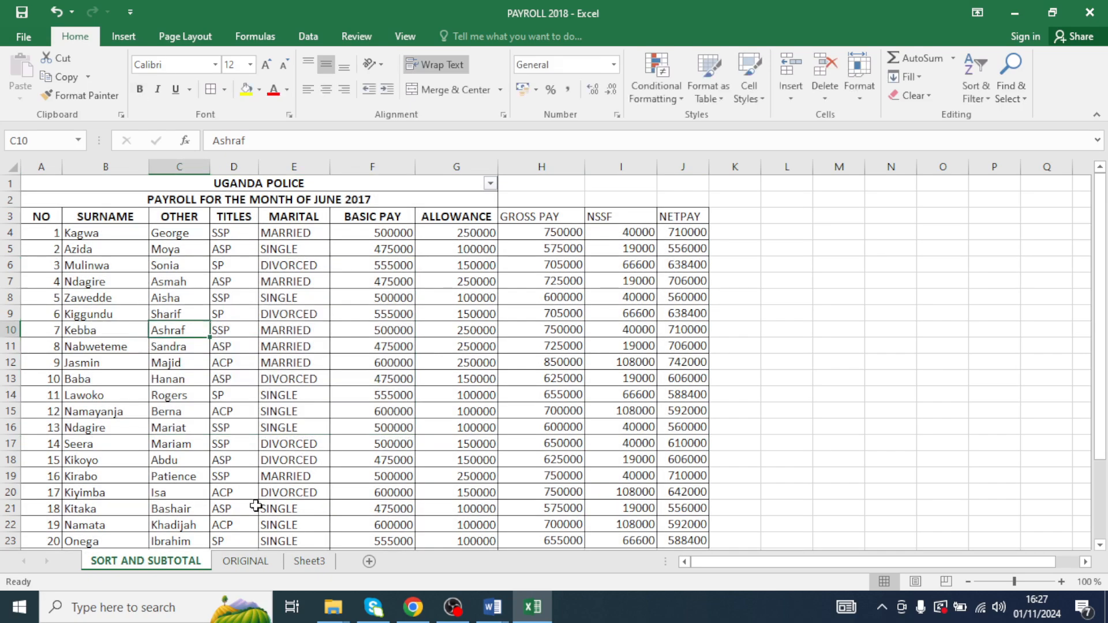
- Shorten the height of the header row 3 on the ORIGINAL sheet
left_click(239, 562)
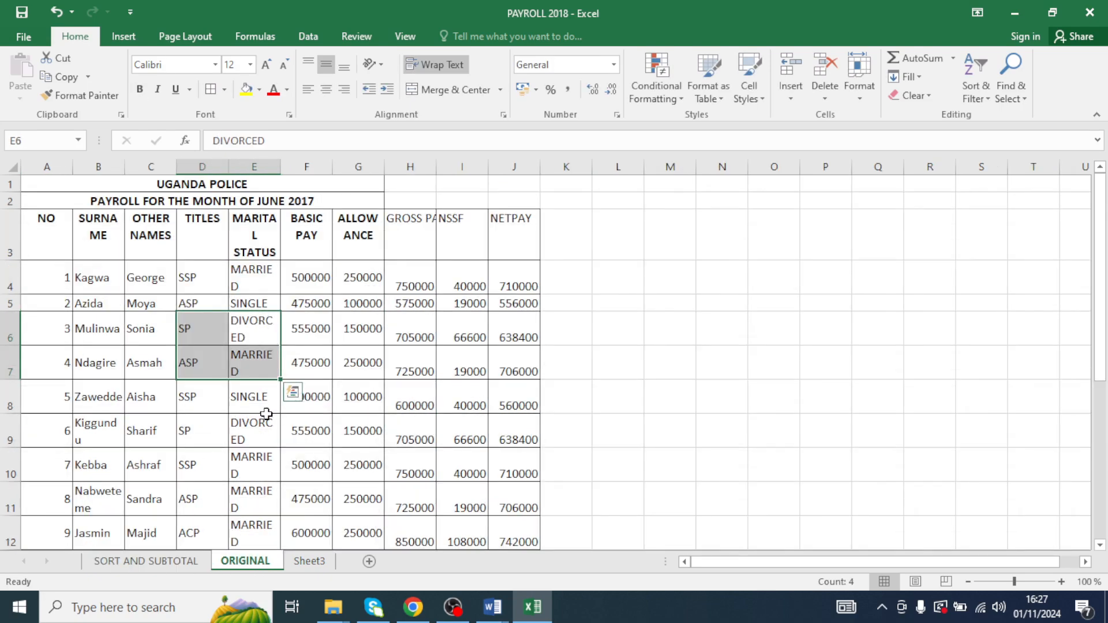
left_click(267, 420)
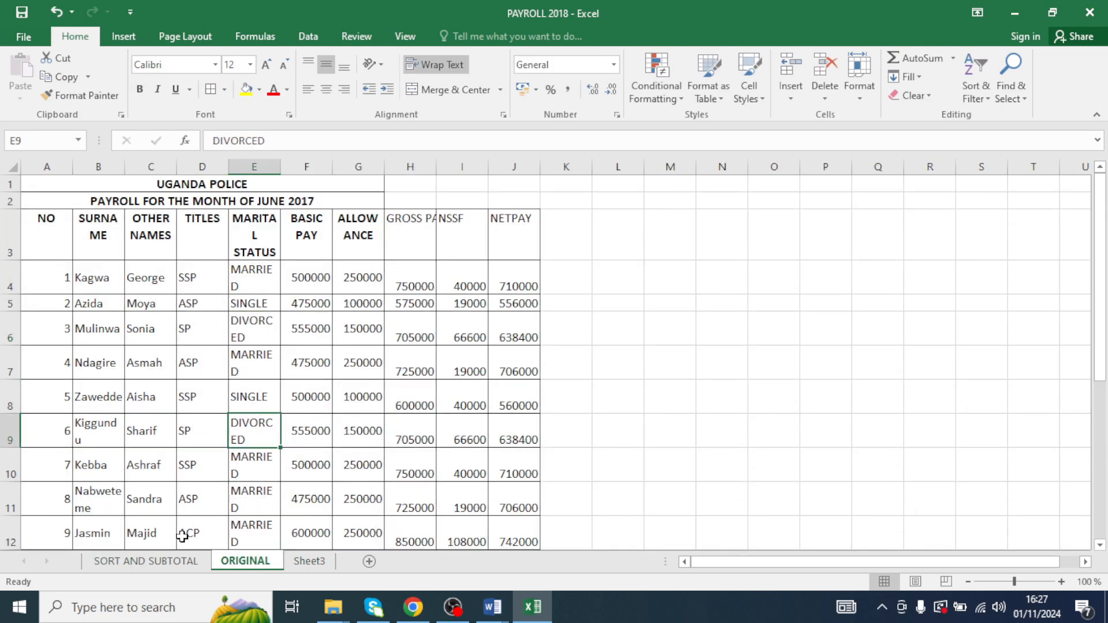
left_click(158, 564)
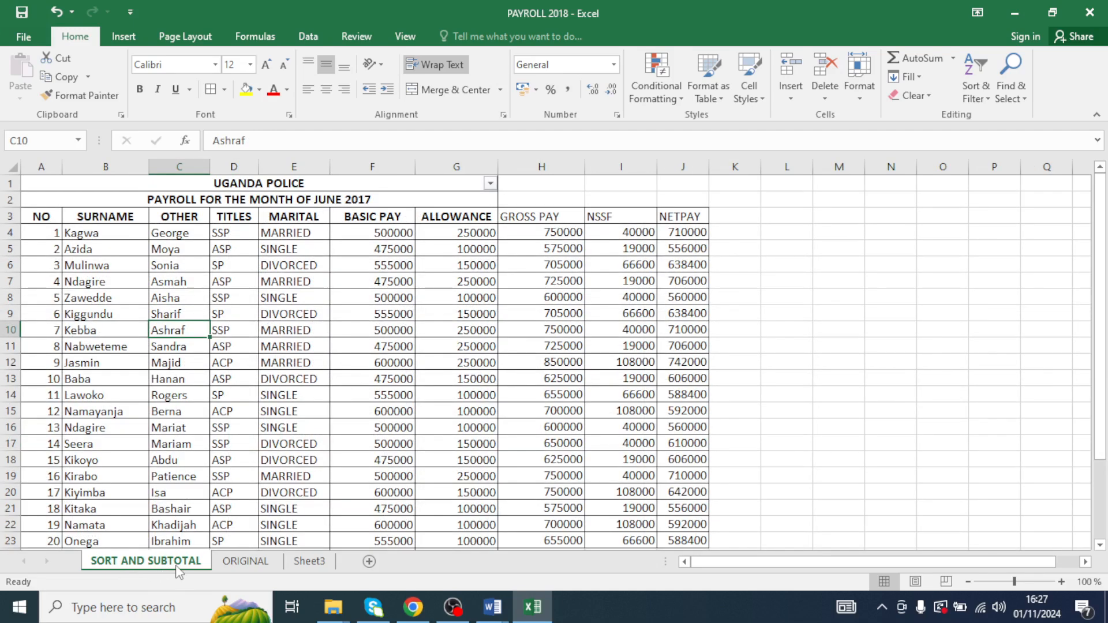
left_click(244, 561)
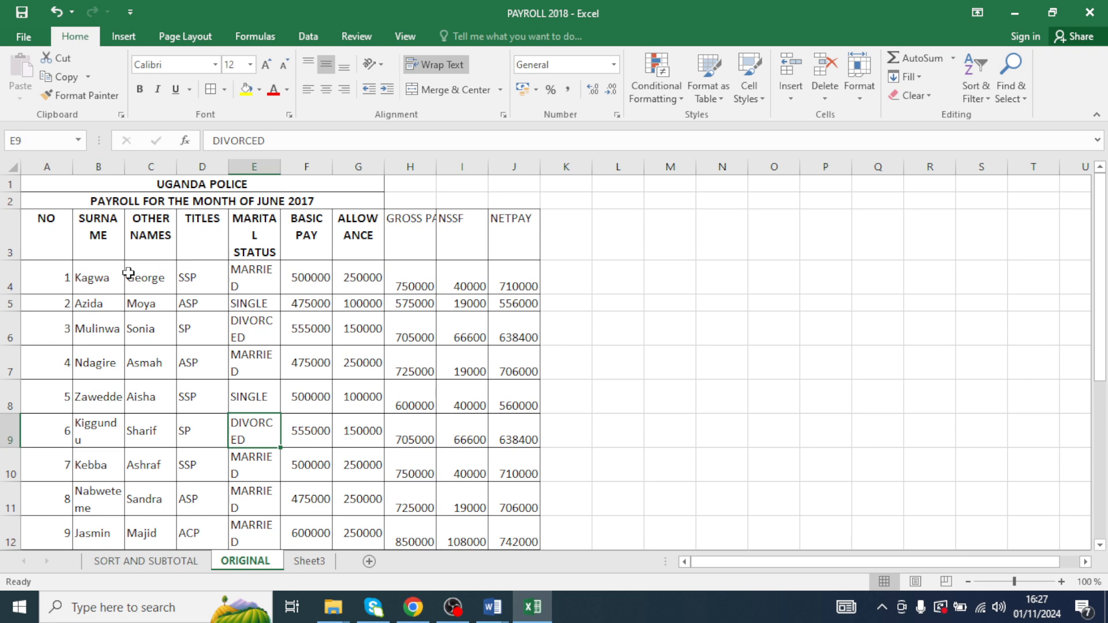
left_click_drag(14, 259, 16, 244)
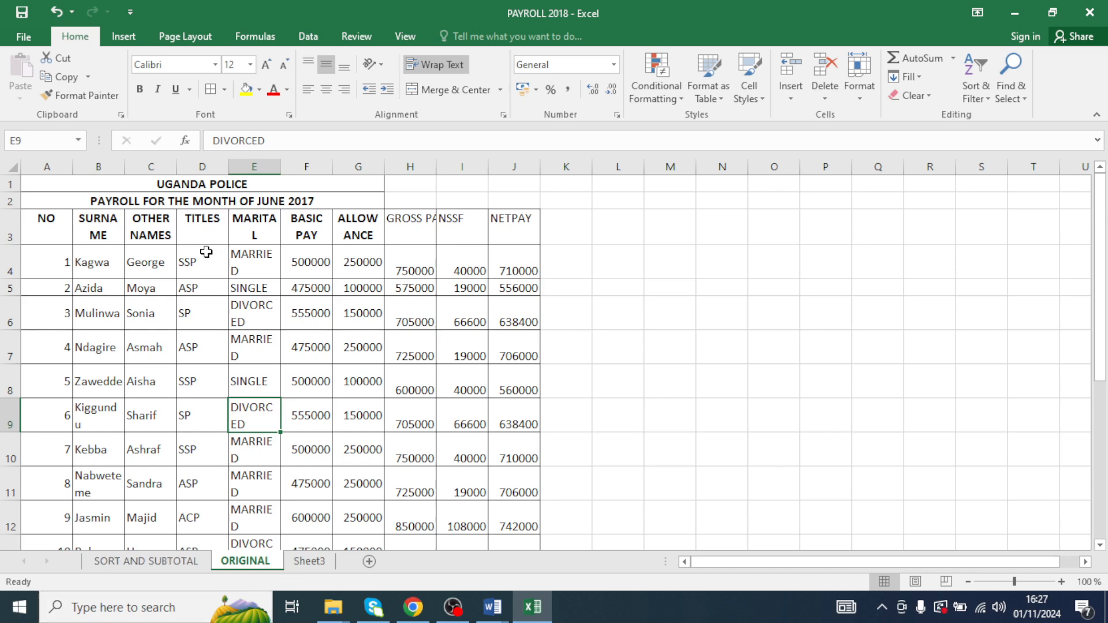
- Review the title lookup block below the table on the ORIGINAL sheet
scroll(301, 330, "down", 6)
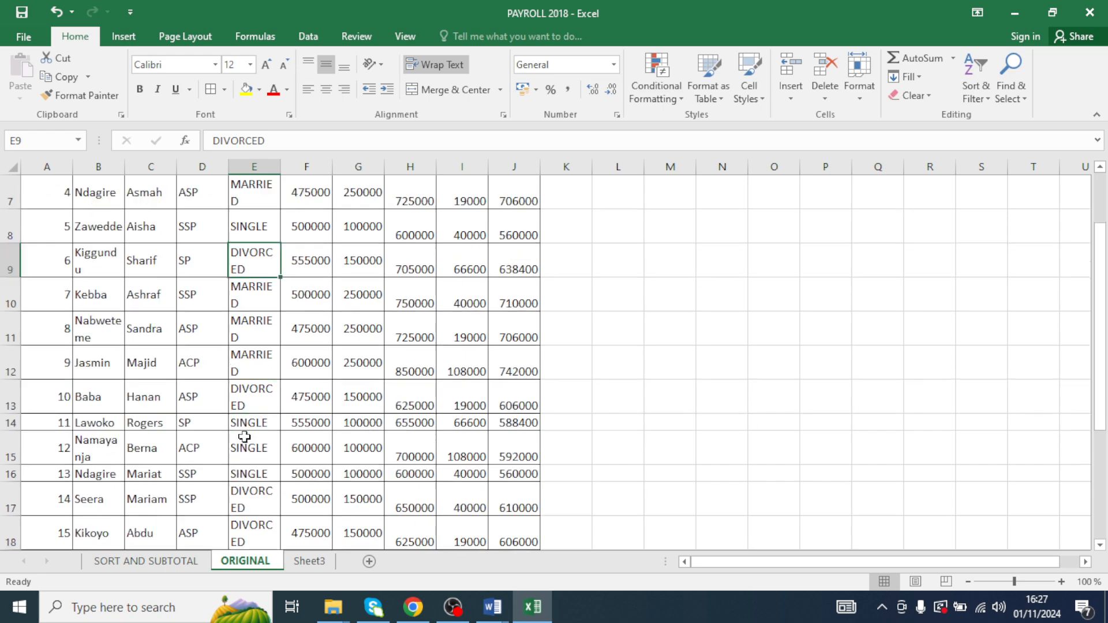
left_click(377, 327)
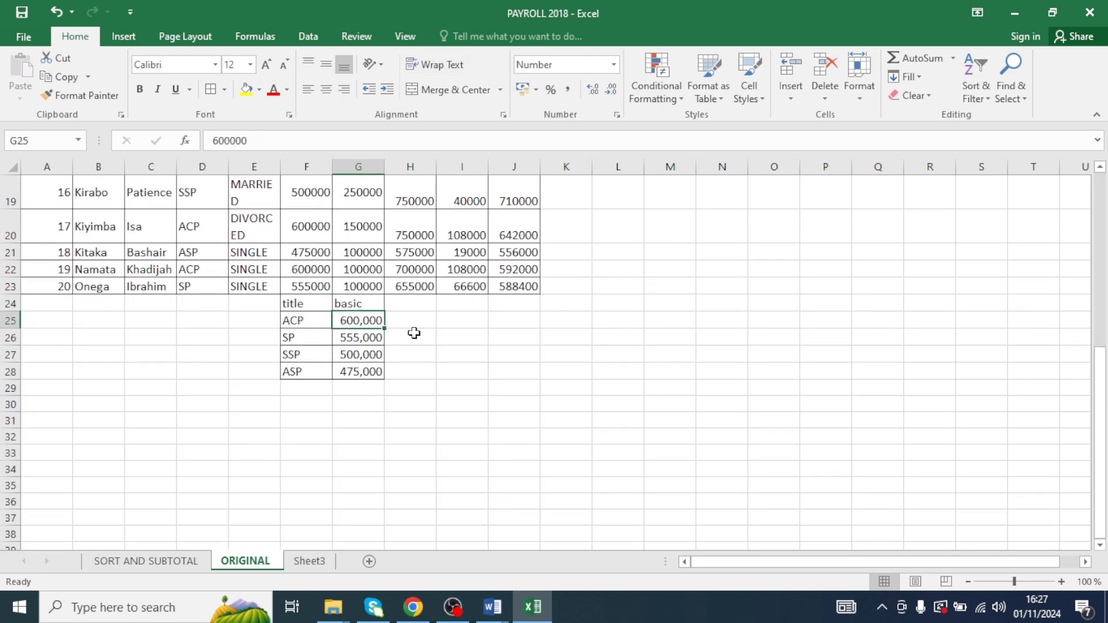
scroll(413, 331, "up", 6)
- Sort only the TITLES column A to Z on the SORT AND SUBTOTAL sheet, continuing with the current selection, then undo the sort
left_click(168, 570)
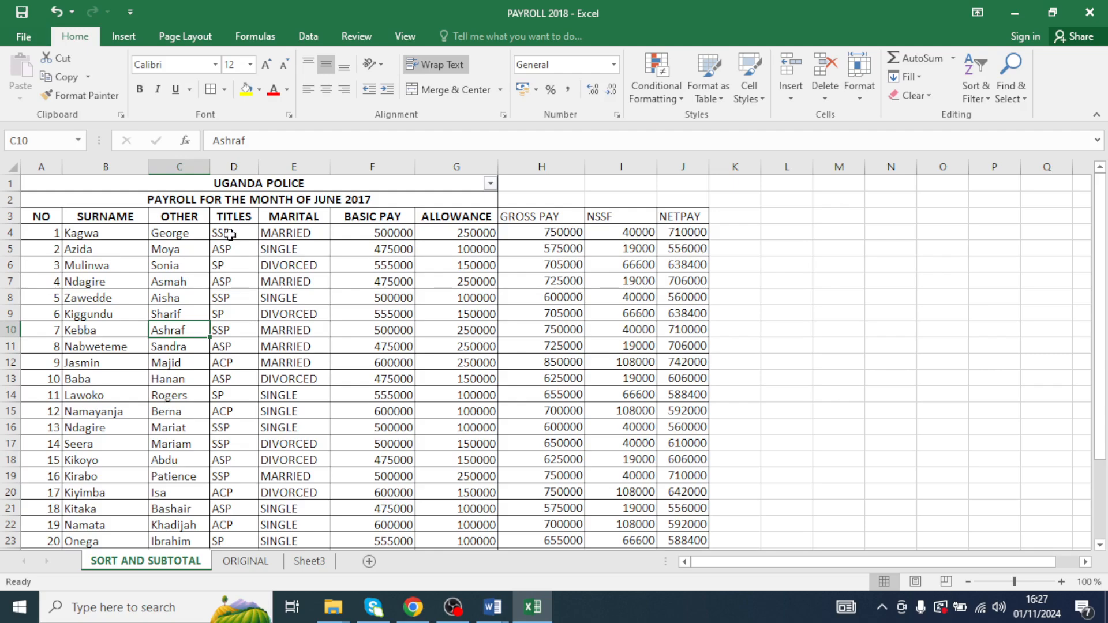
left_click_drag(230, 233, 222, 490)
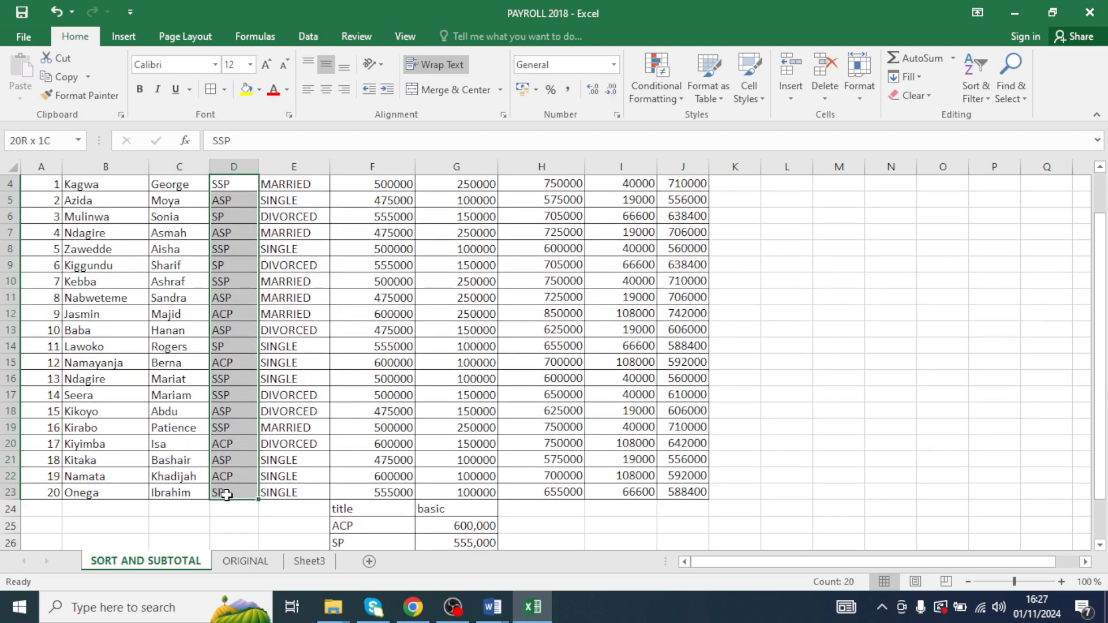
scroll(241, 461, "up", 1)
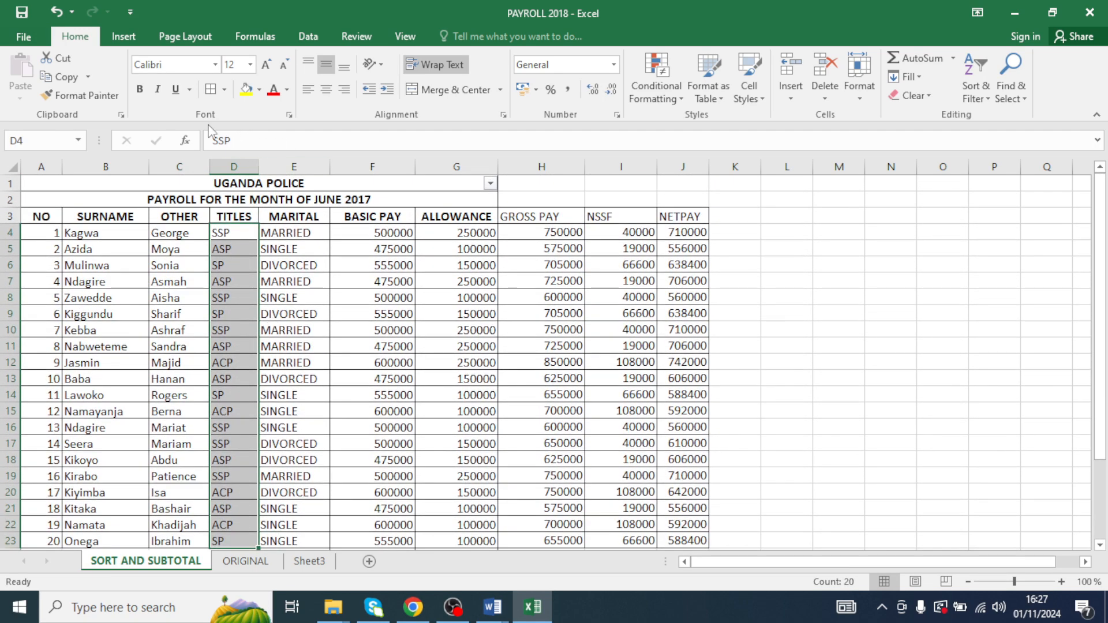
left_click(979, 102)
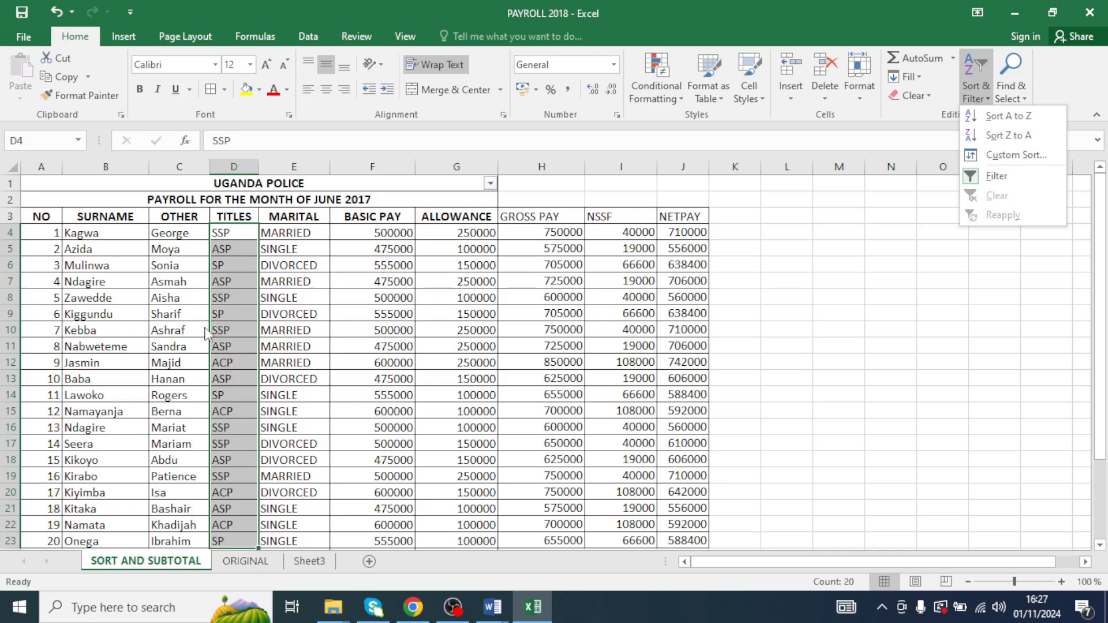
left_click(1004, 115)
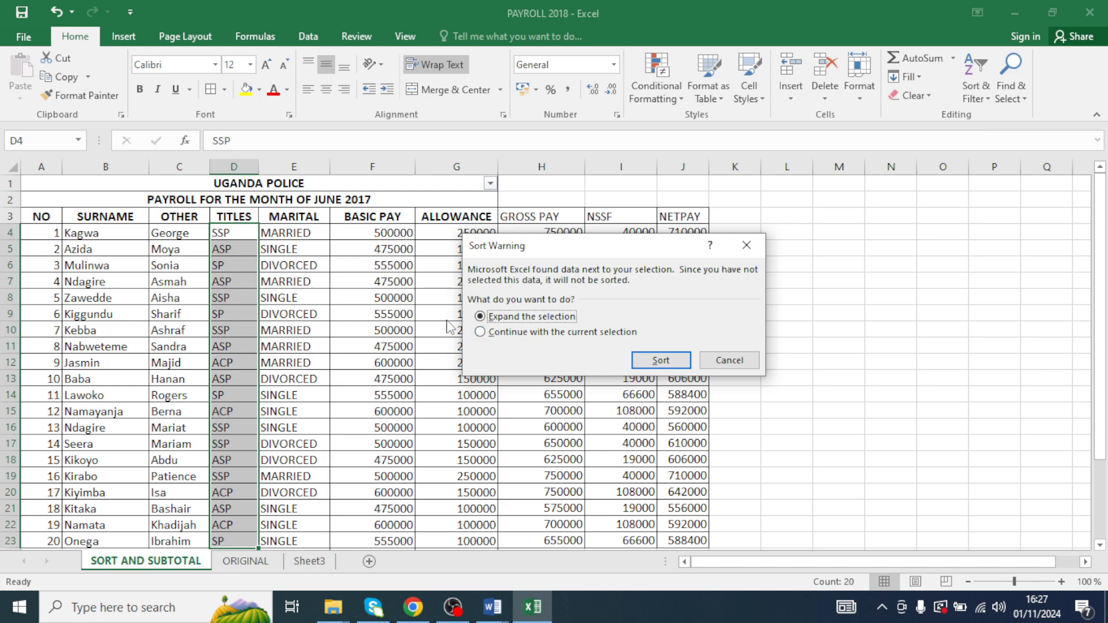
left_click(480, 332)
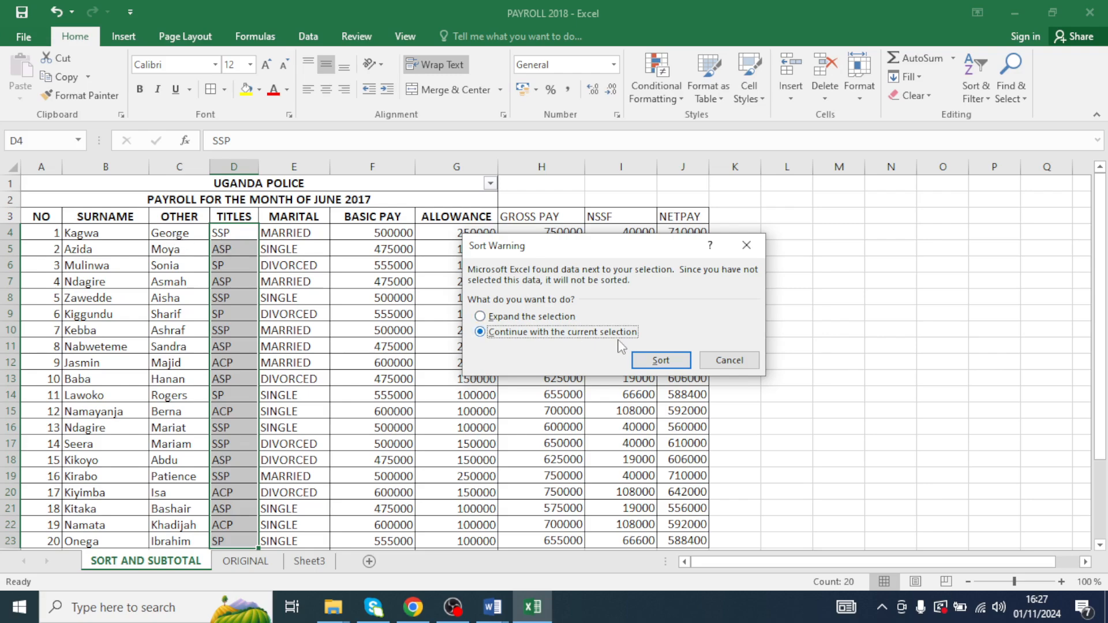
left_click(658, 362)
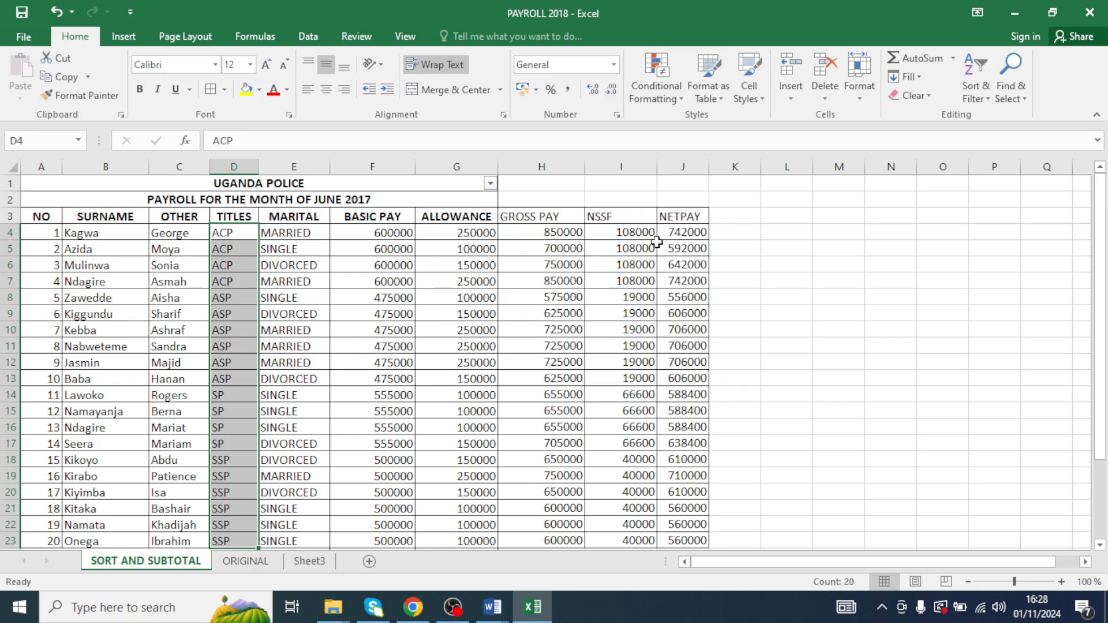
key("ctrl+z")
left_click(572, 313)
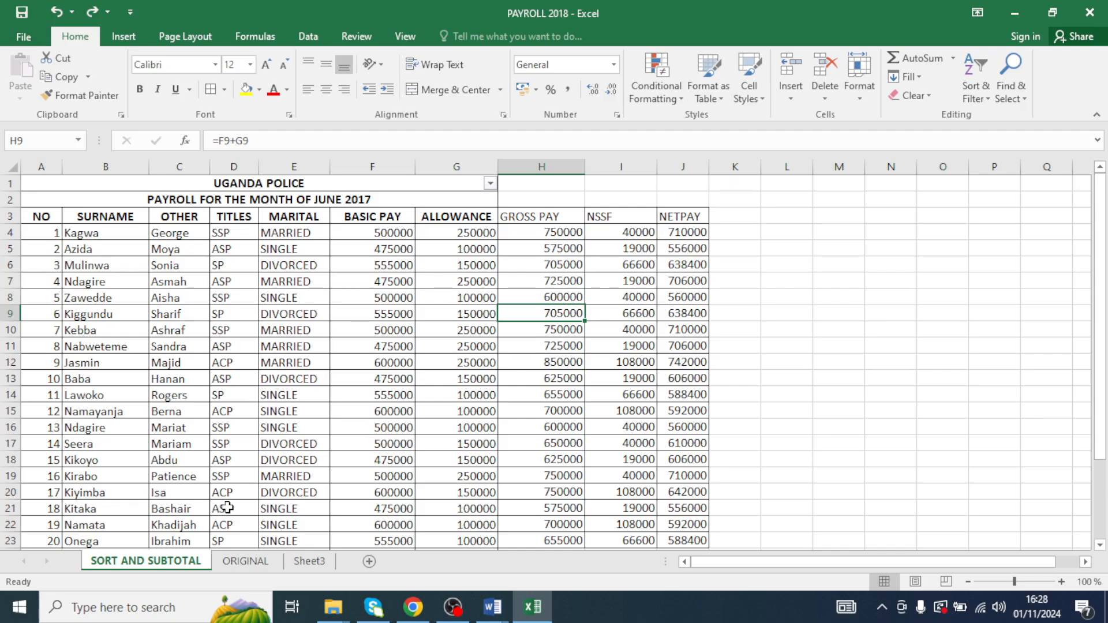
- Read the sorting and subtotal question in the TR. MARVIN Word document, then return to the workbook
mouse_move(491, 605)
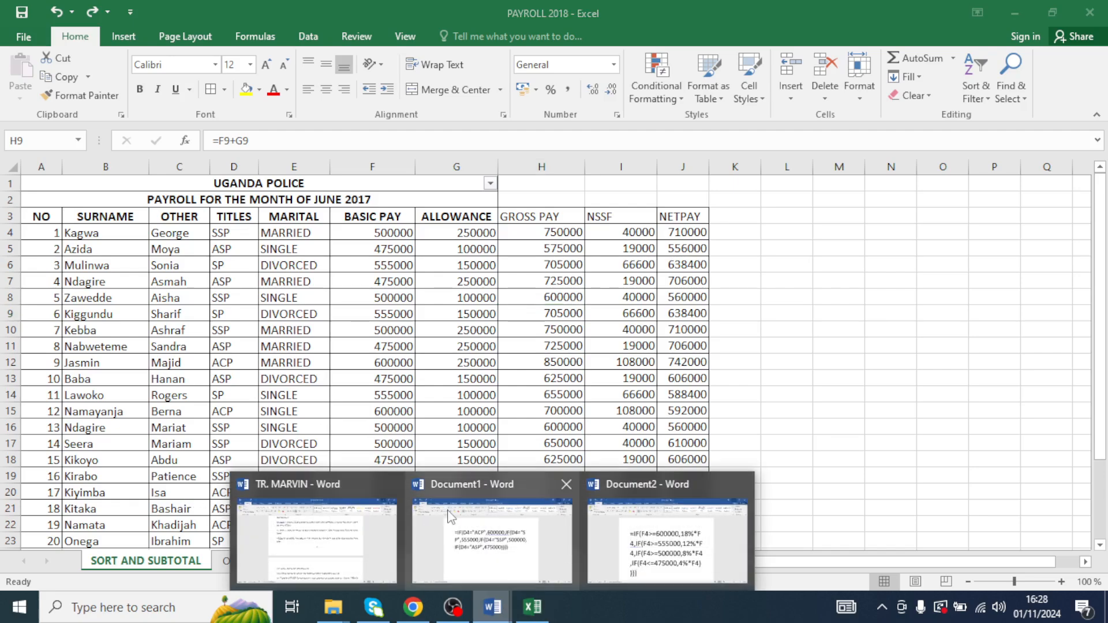
left_click(316, 534)
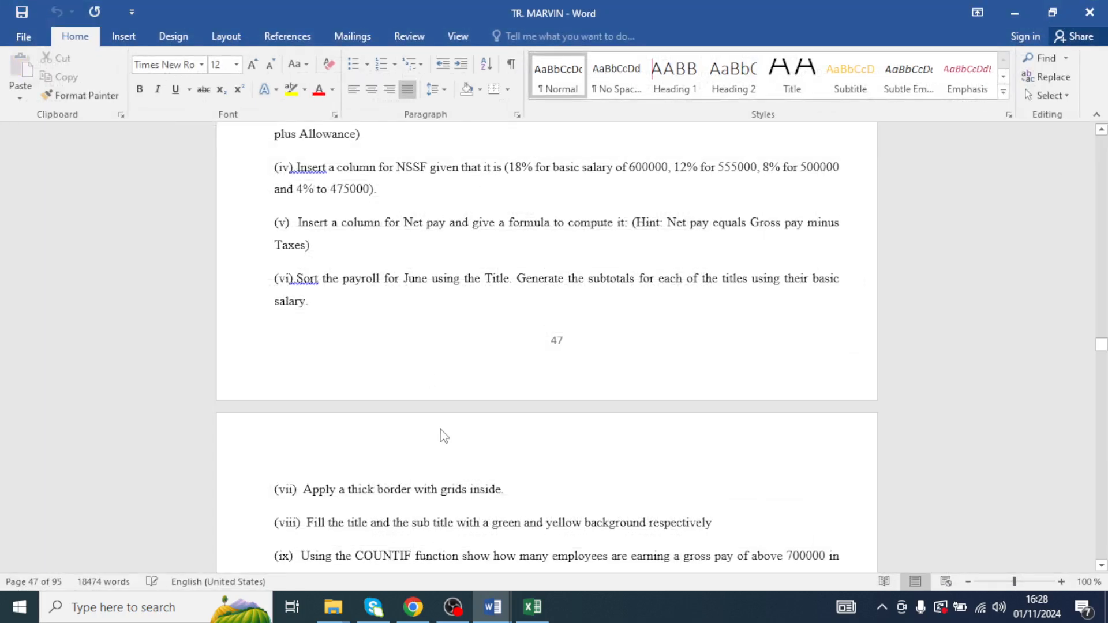
scroll(443, 435, "up", 3)
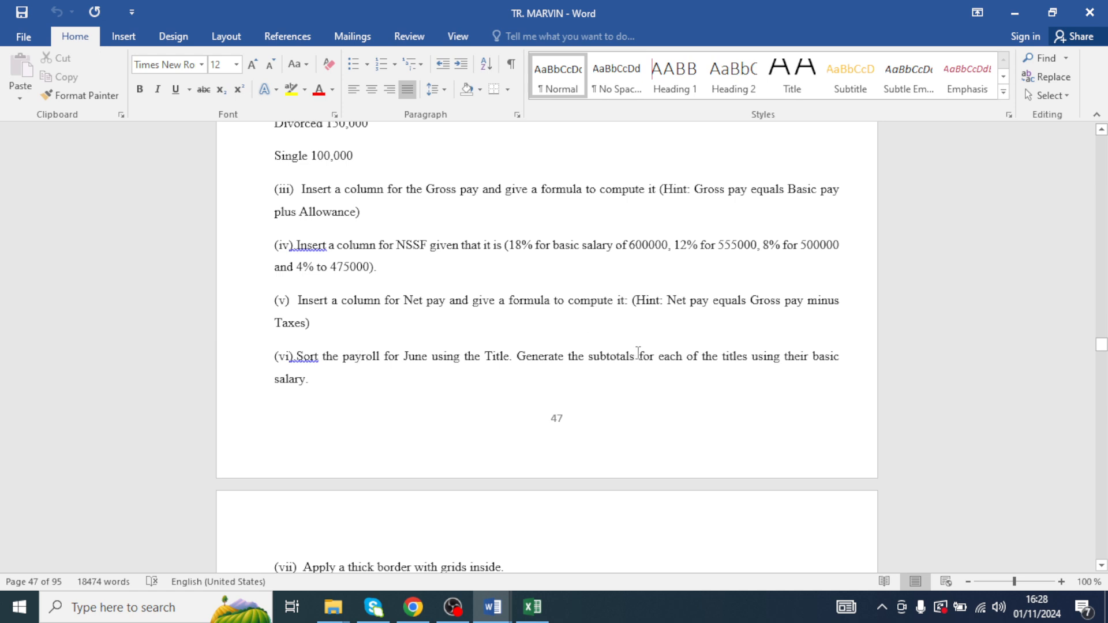
left_click(1030, 13)
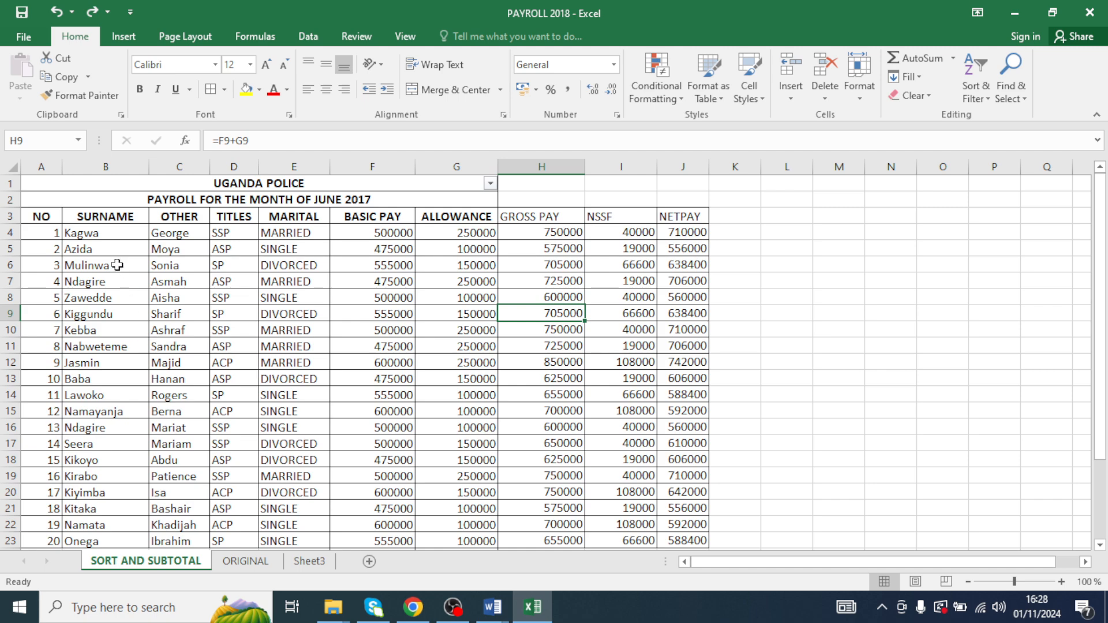
left_click_drag(51, 214, 590, 489)
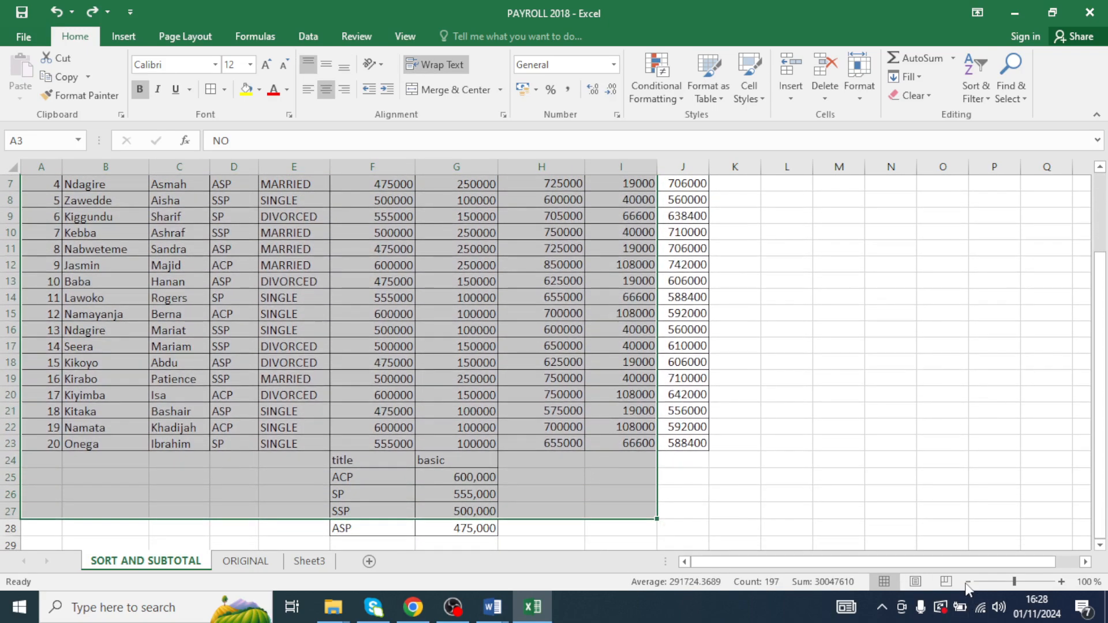
left_click(748, 301)
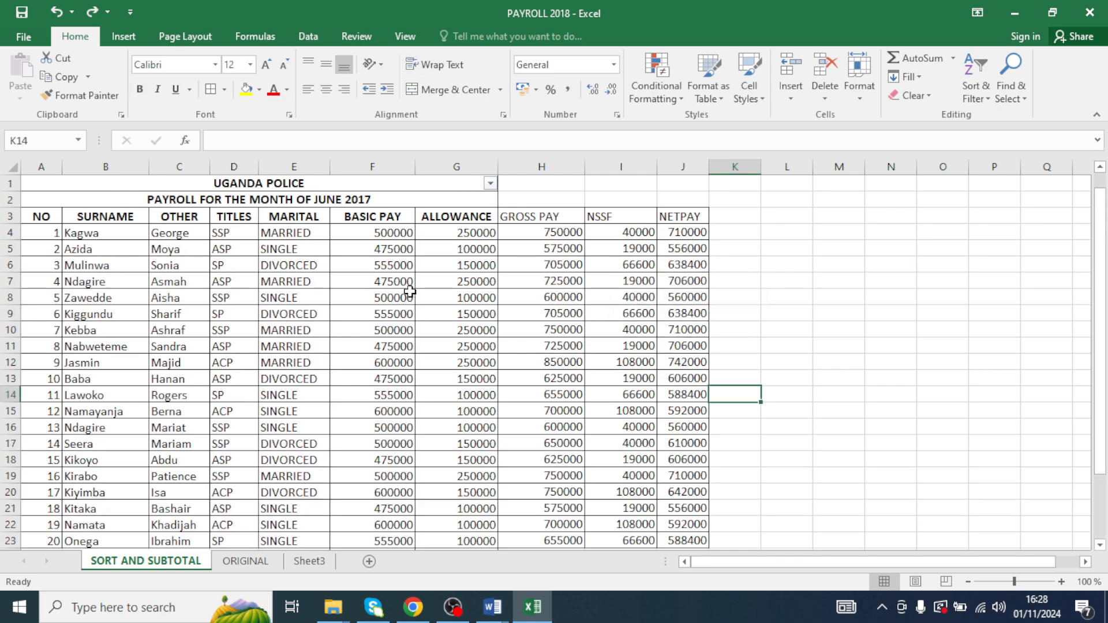
left_click(970, 582)
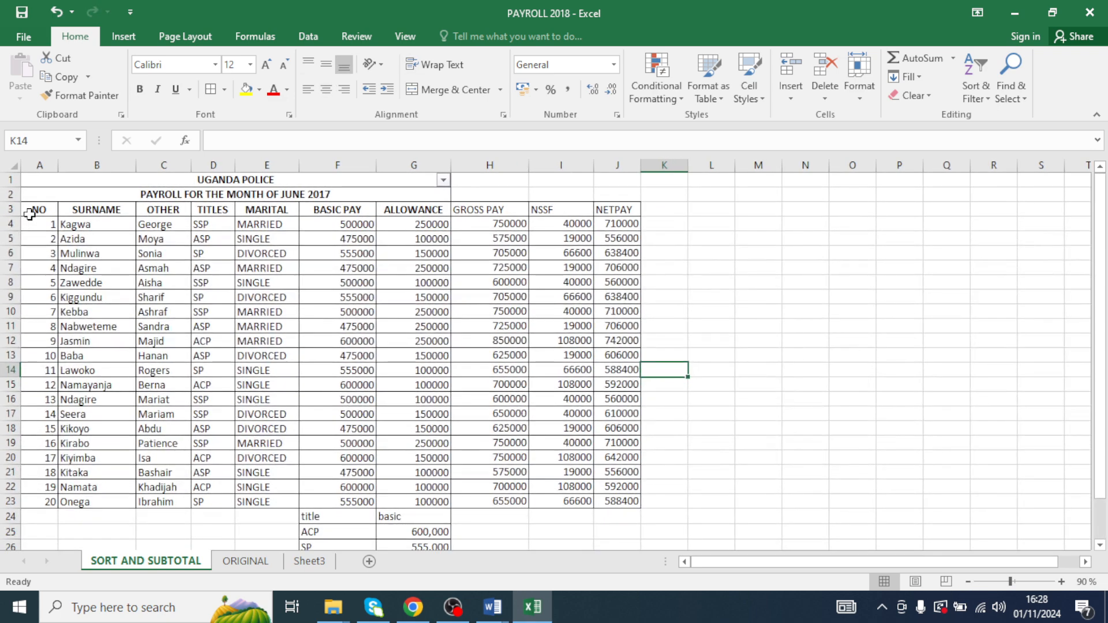
left_click(34, 210)
left_click_drag(35, 210, 589, 289)
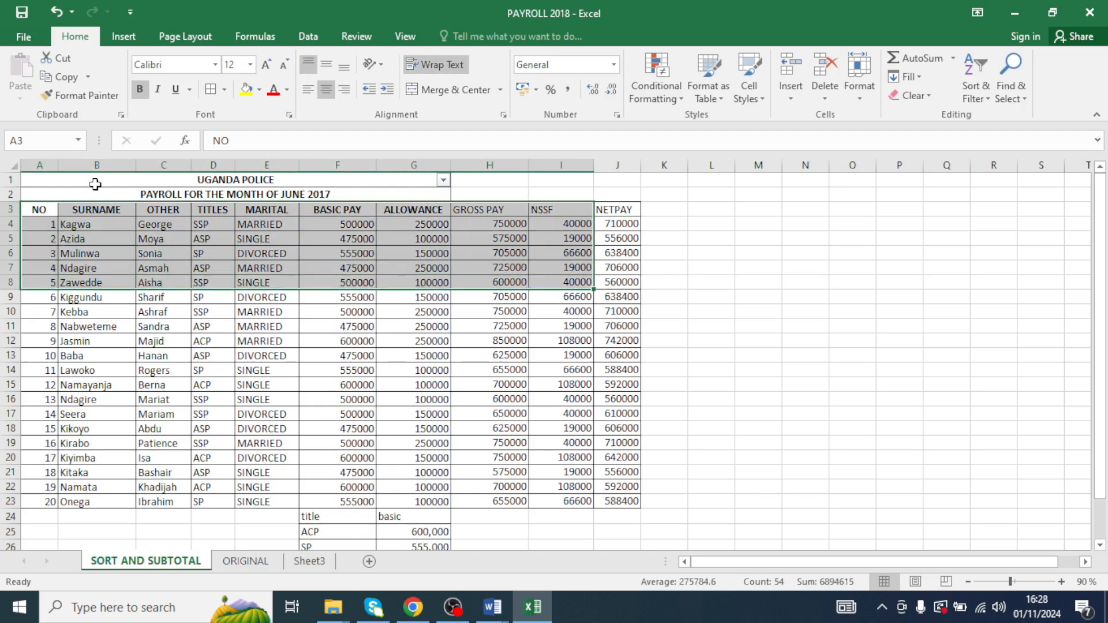
left_click_drag(94, 185, 389, 200)
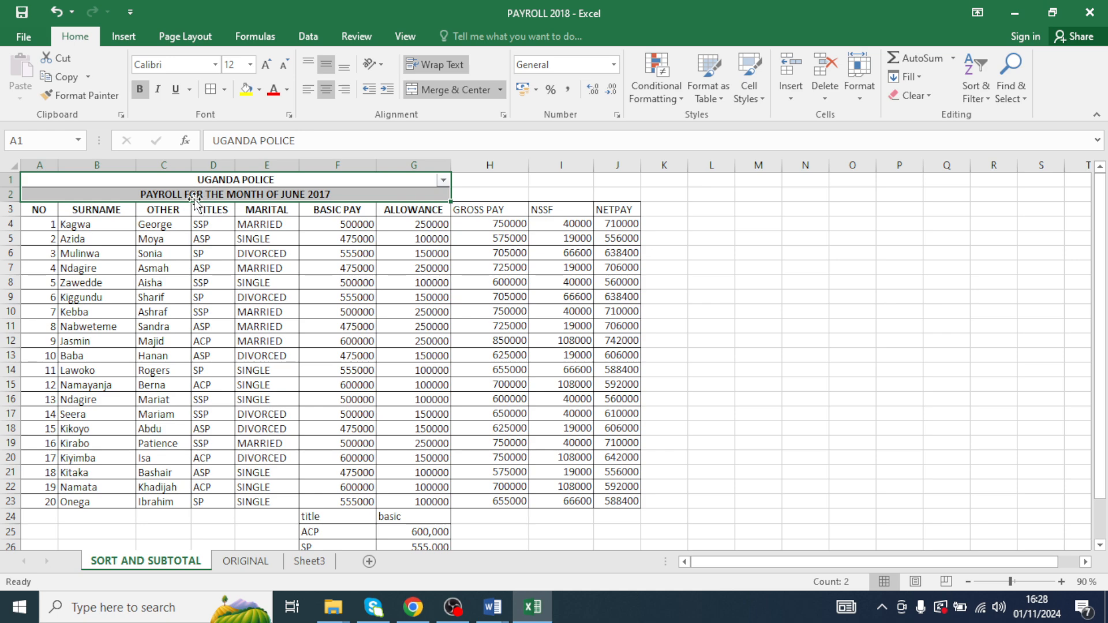
left_click(125, 224)
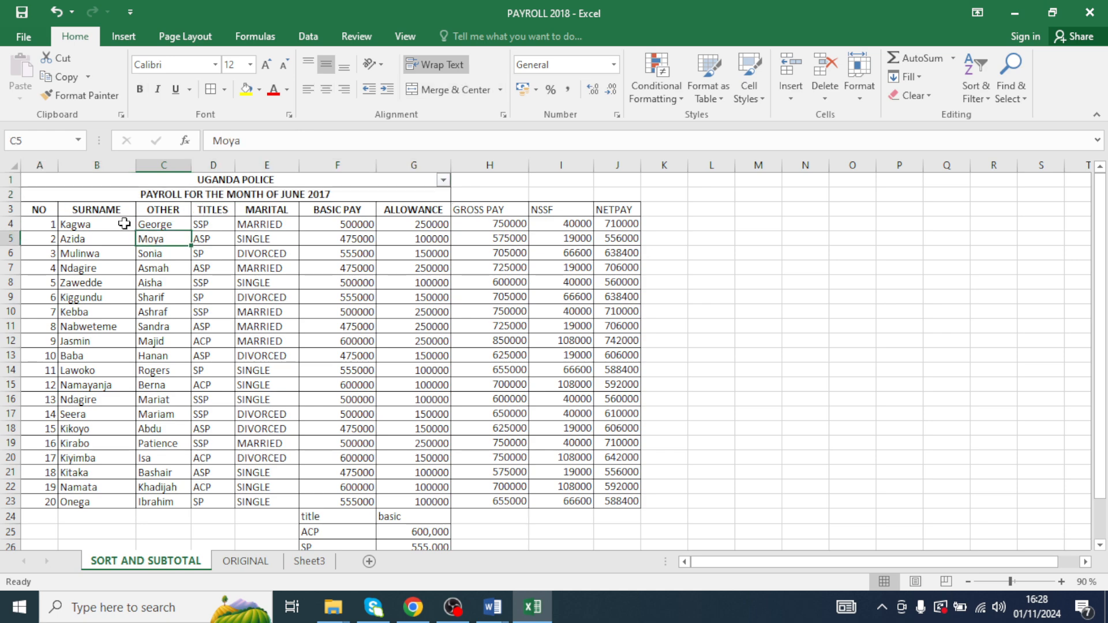
- Sort the whole payroll table A3:J23 by TITLES on cell values, A to Z, using Custom Sort
left_click_drag(47, 212, 612, 499)
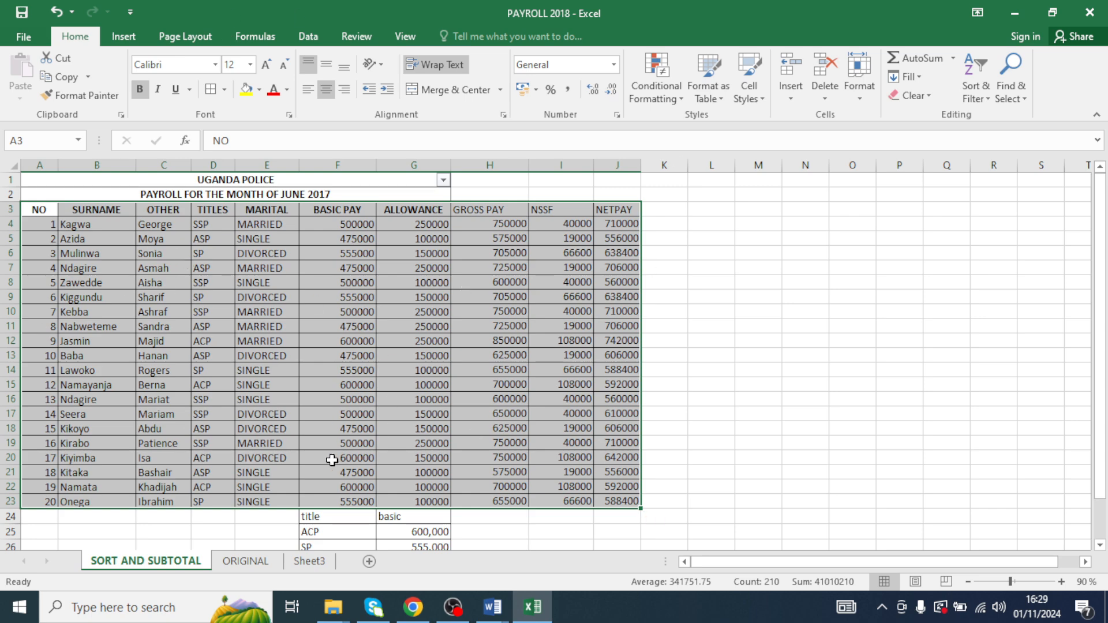
left_click(982, 98)
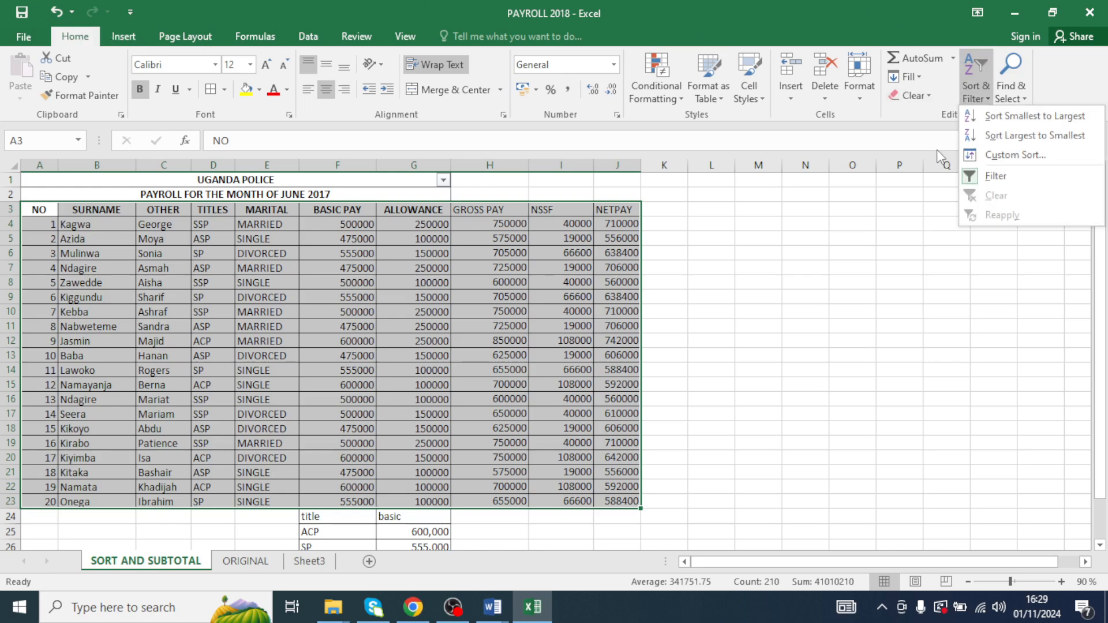
left_click(1017, 155)
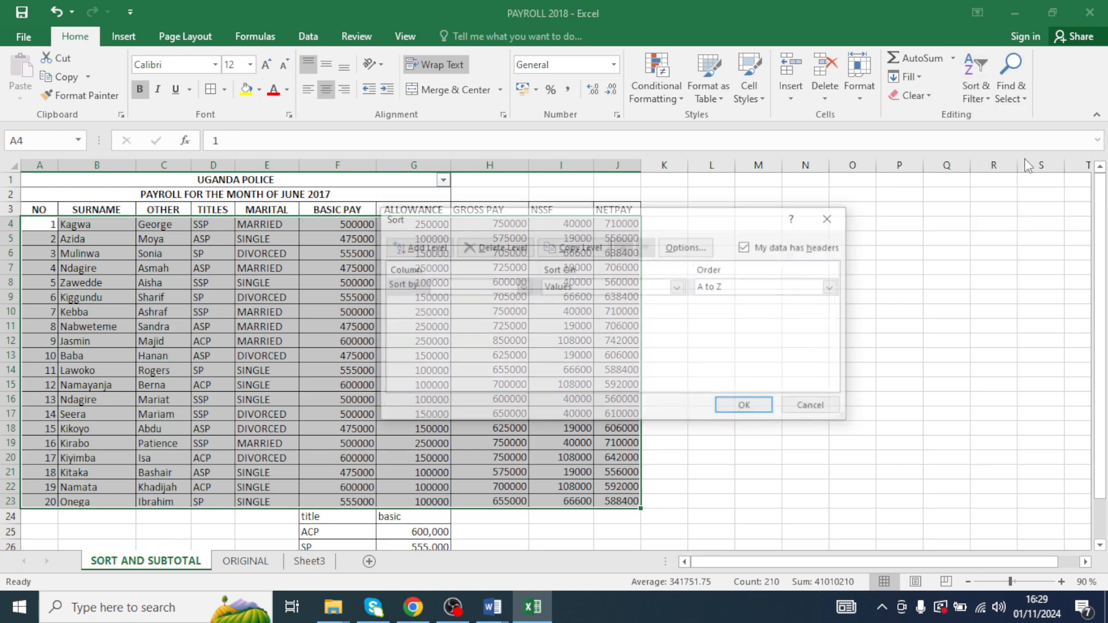
left_click_drag(651, 224, 844, 232)
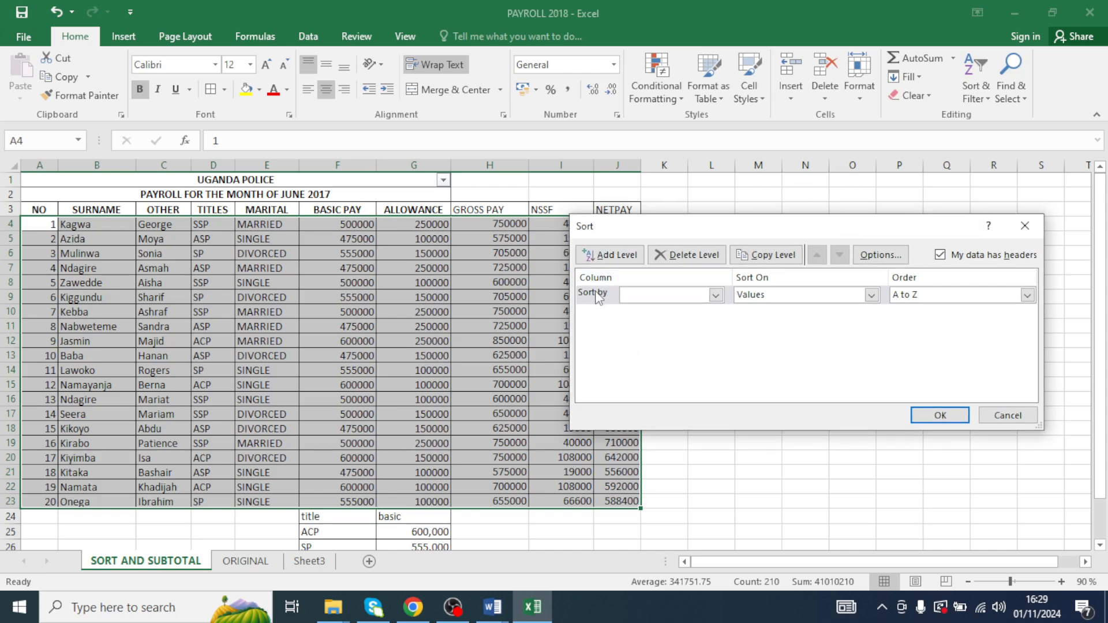
left_click(715, 295)
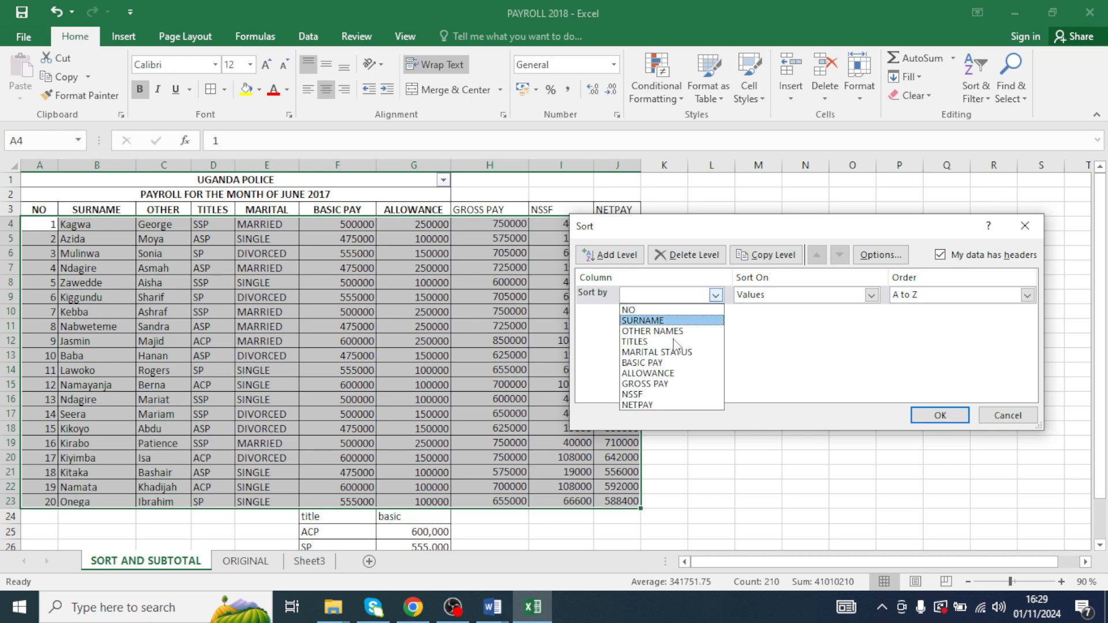
left_click(640, 342)
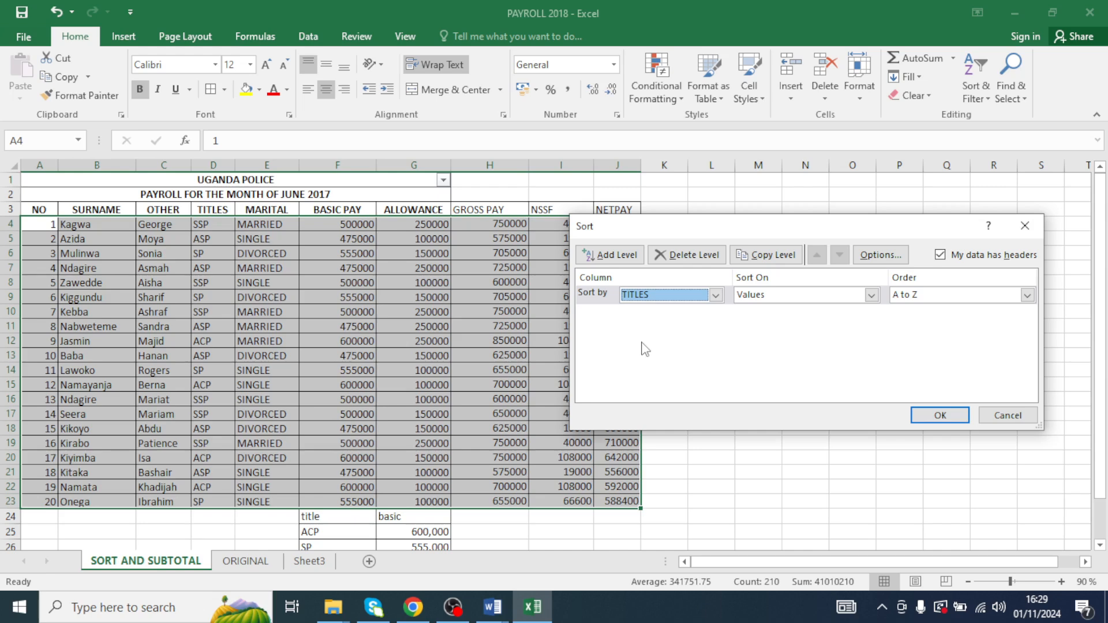
left_click(871, 295)
left_click(871, 296)
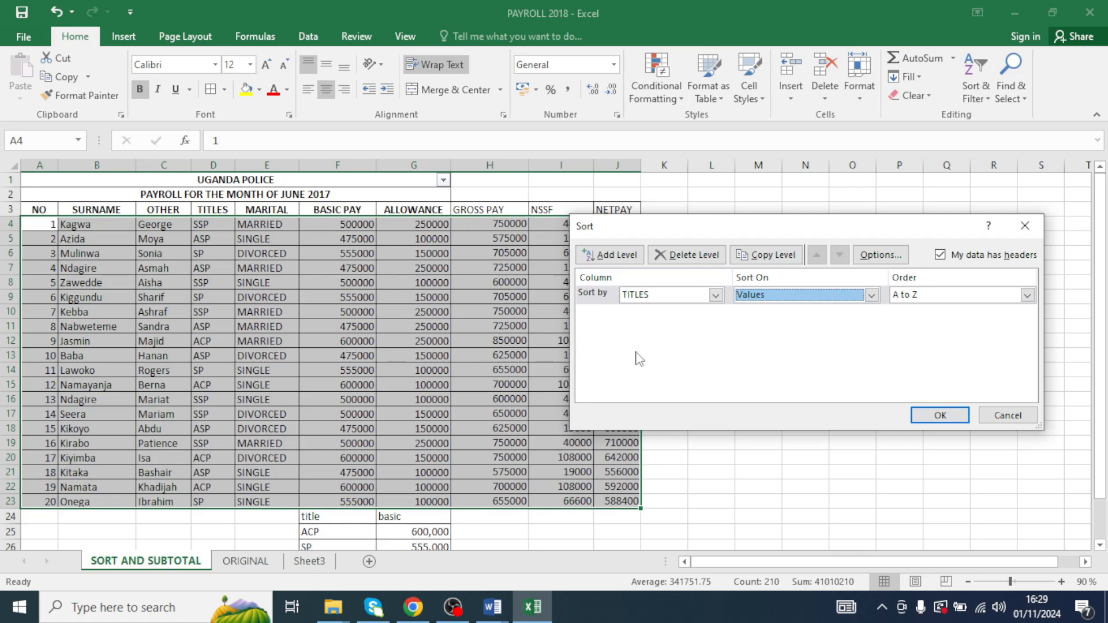
left_click(938, 420)
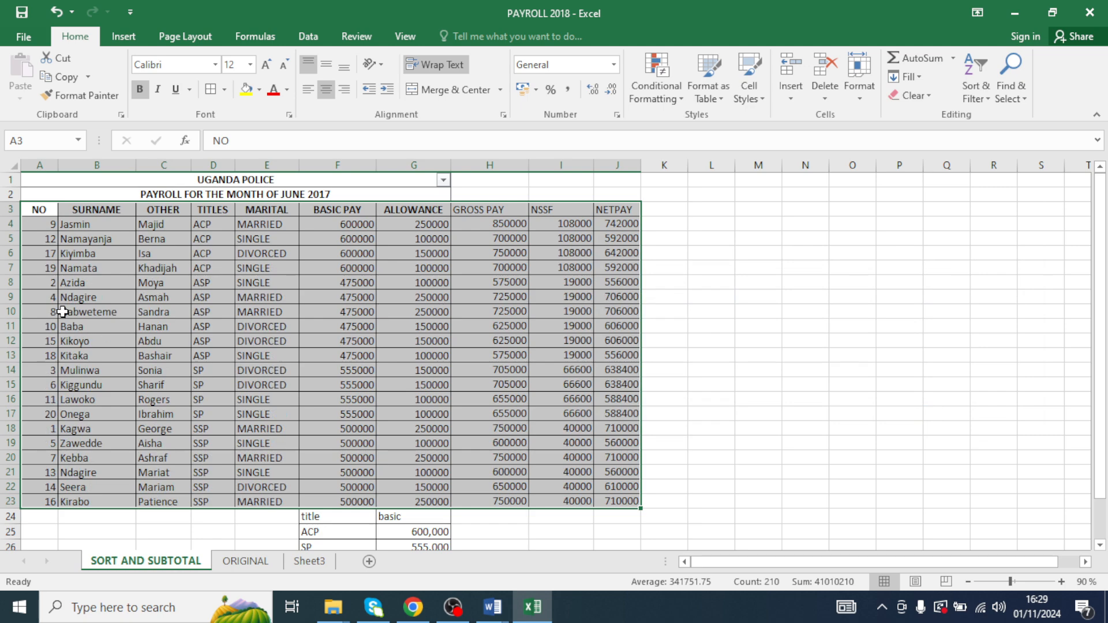
- Review the sorted title groups and the basic pay formulas in the table
left_click(161, 253)
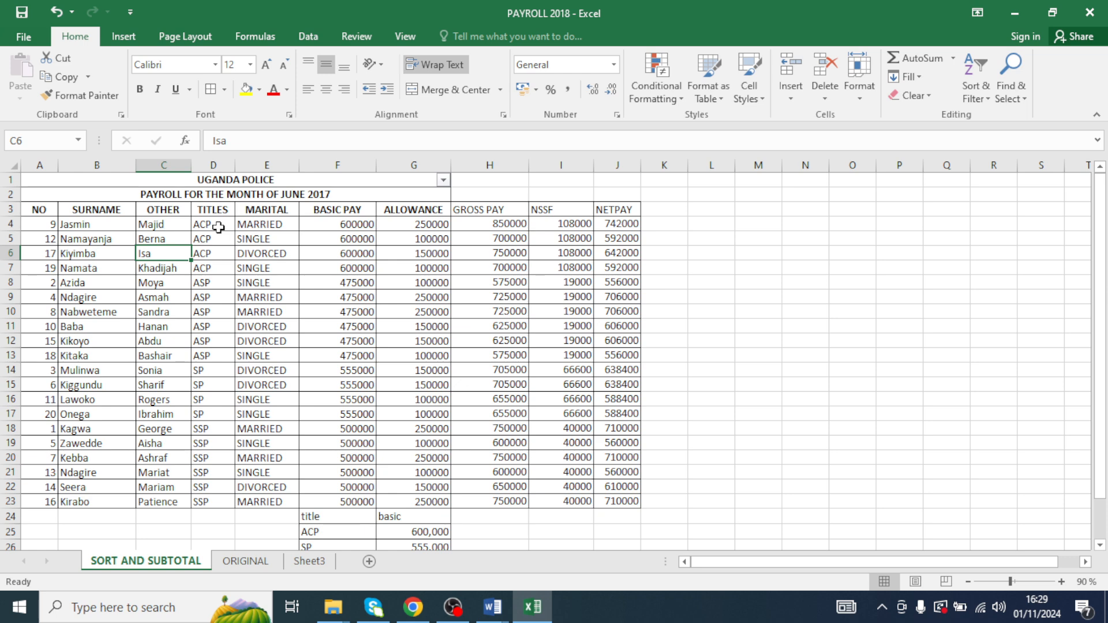
left_click_drag(218, 225, 220, 279)
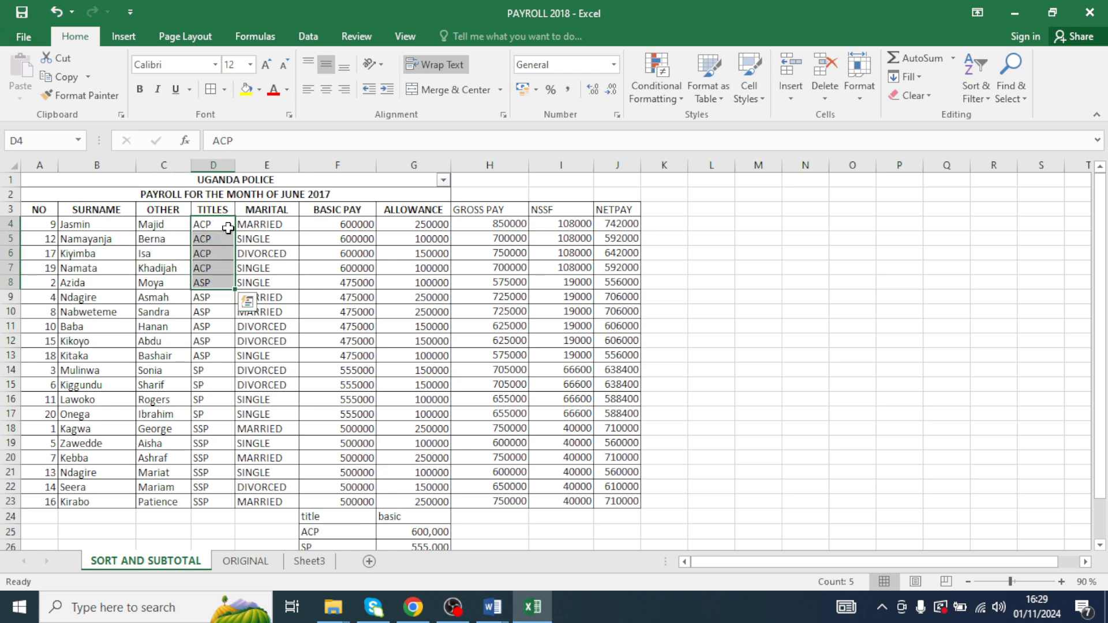
left_click_drag(227, 228, 208, 330)
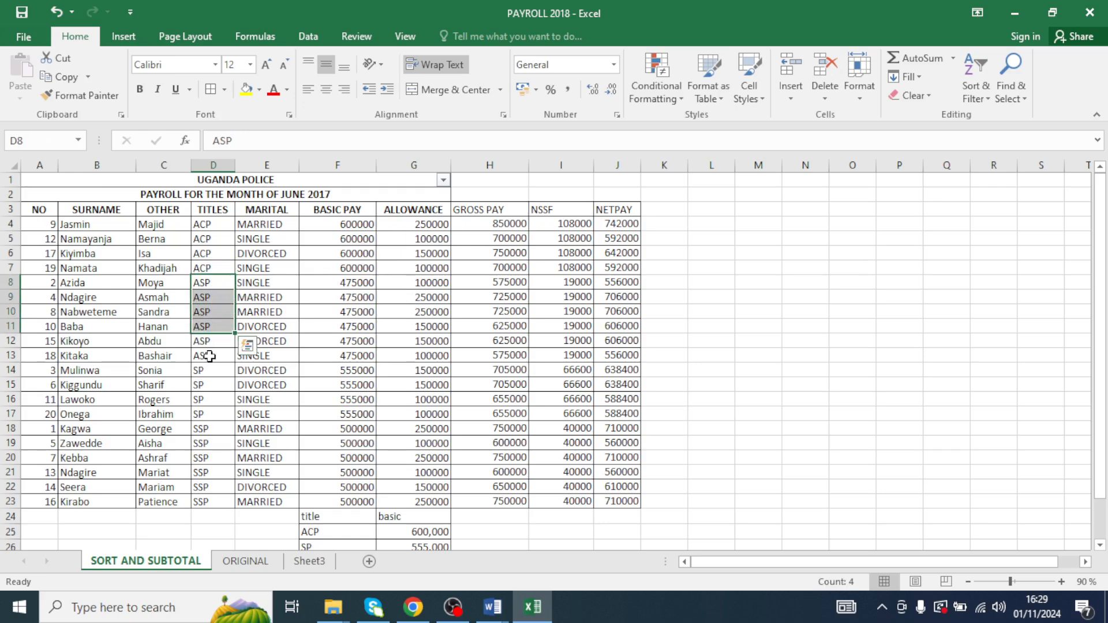
left_click_drag(207, 371, 223, 499)
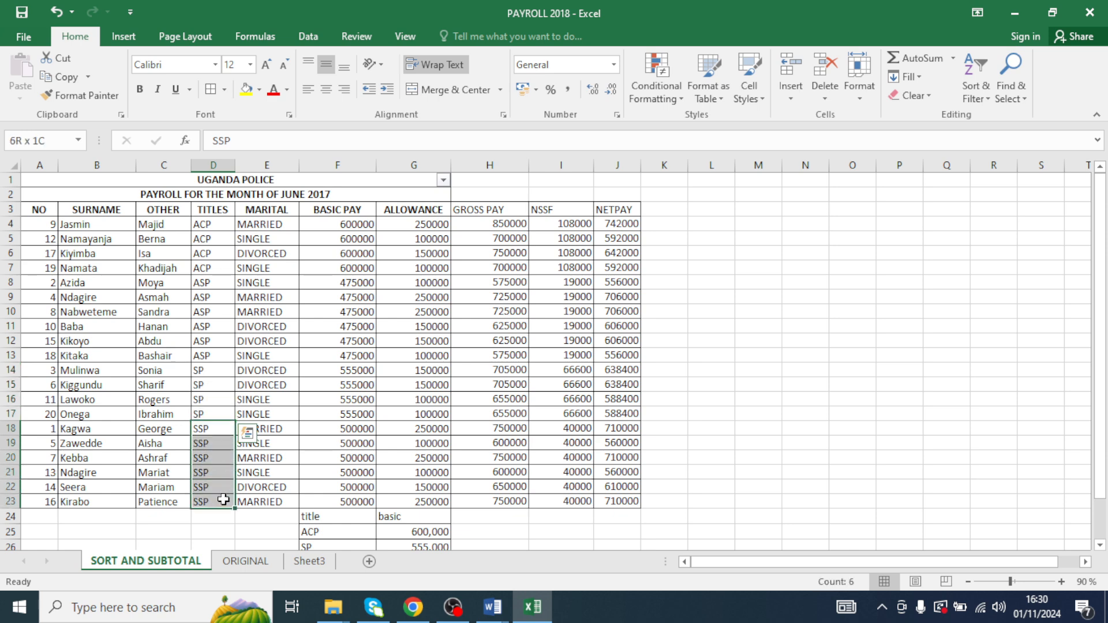
left_click(268, 326)
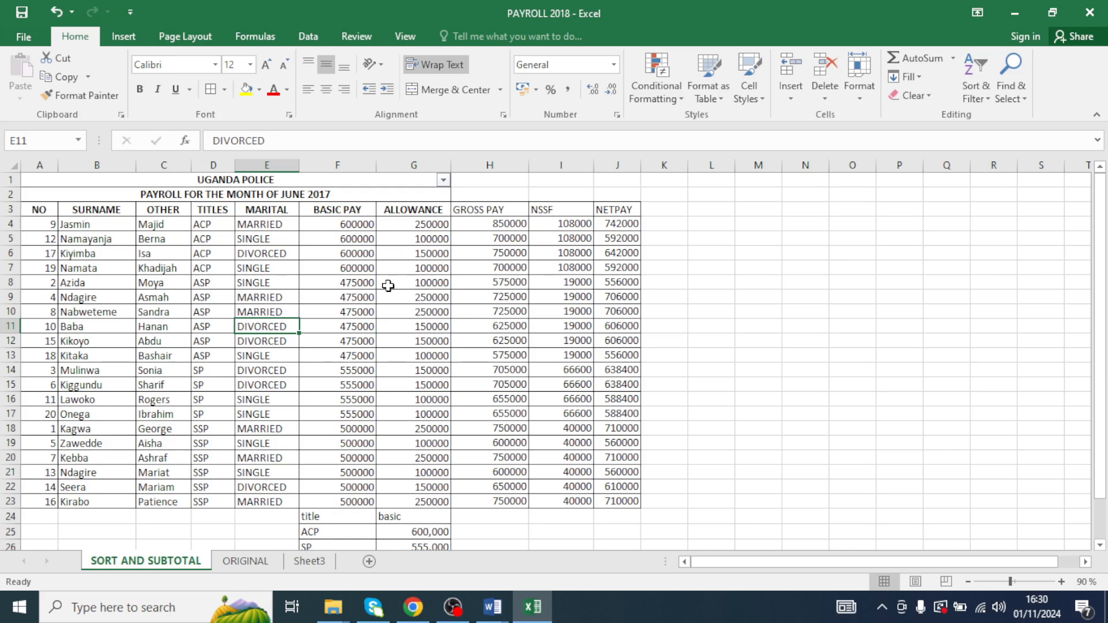
left_click_drag(346, 219, 345, 267)
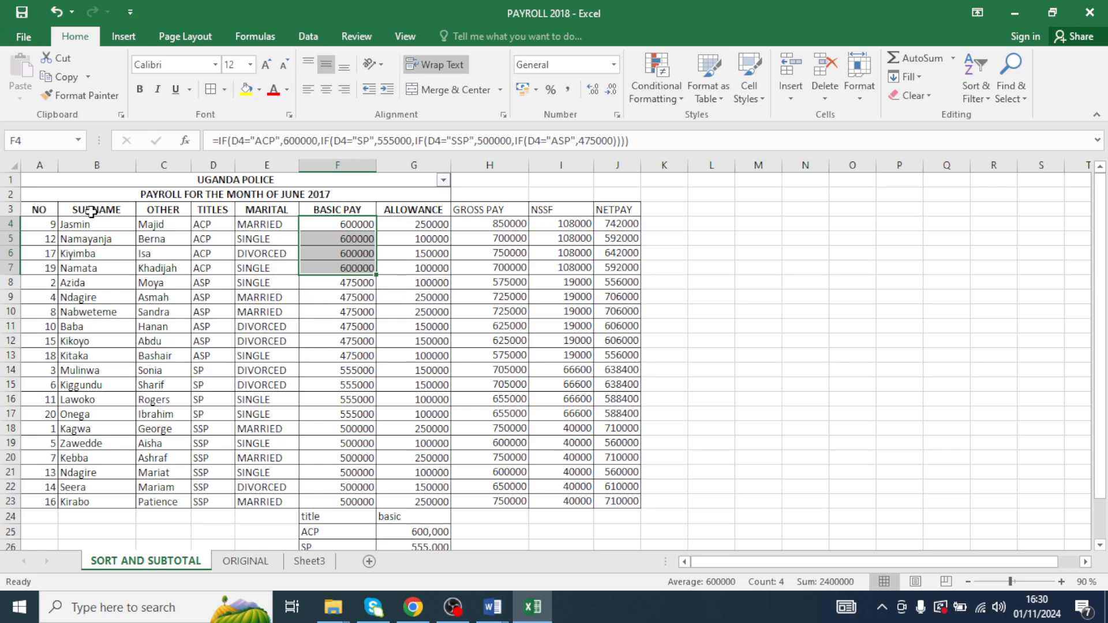
left_click_drag(49, 213, 569, 471)
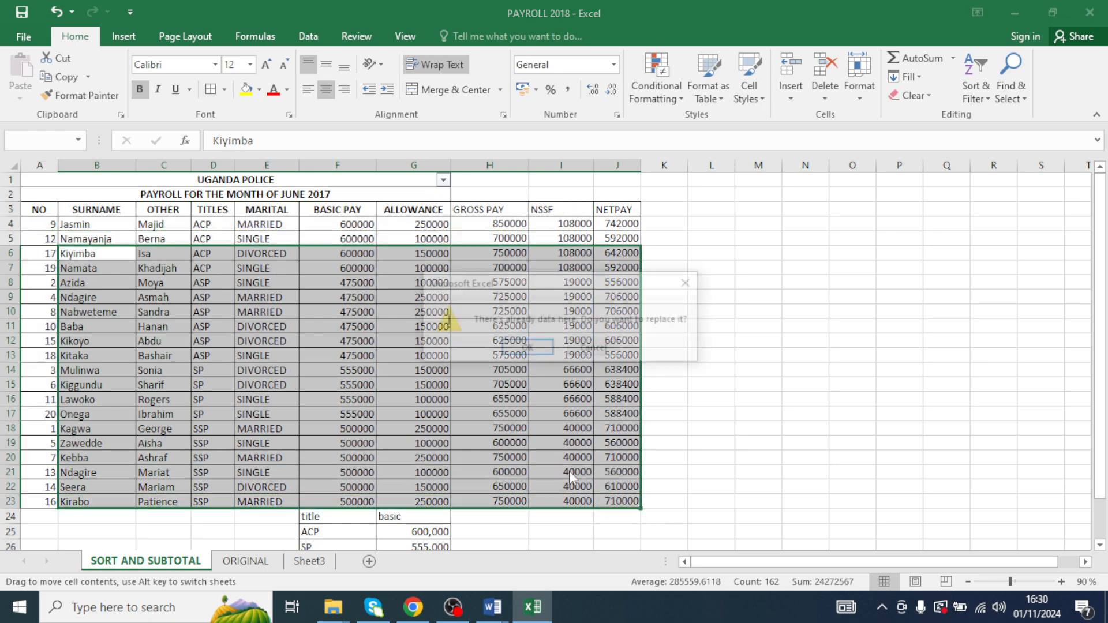
left_click(689, 282)
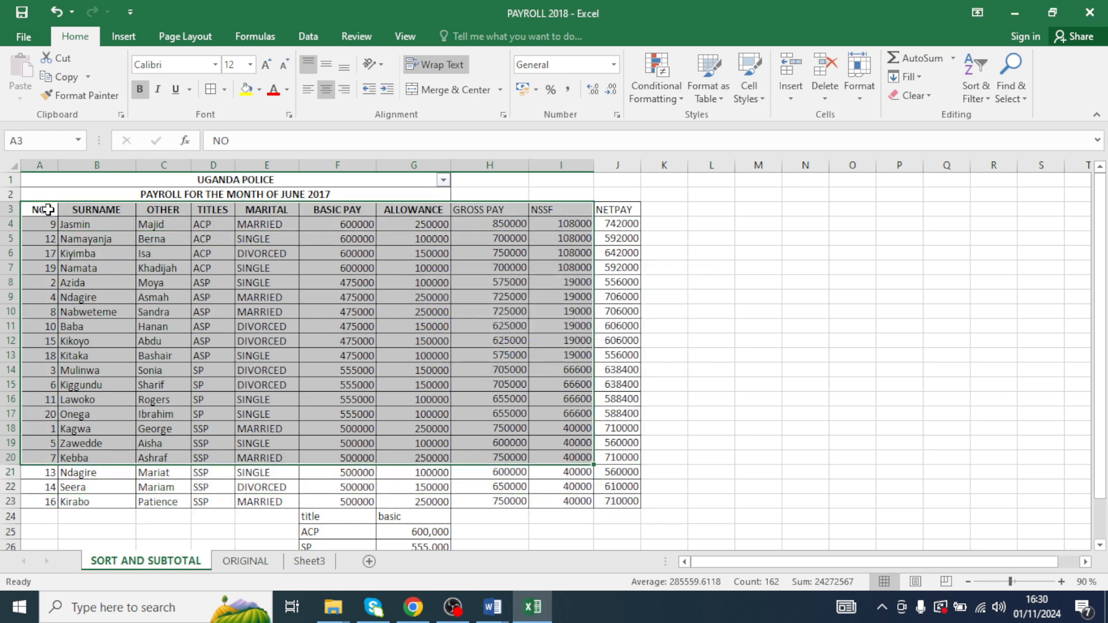
- Open Subtotal for the payroll table, subtotalling at each change in TITLES with Sum and adding BASIC PAY
left_click_drag(46, 209, 637, 503)
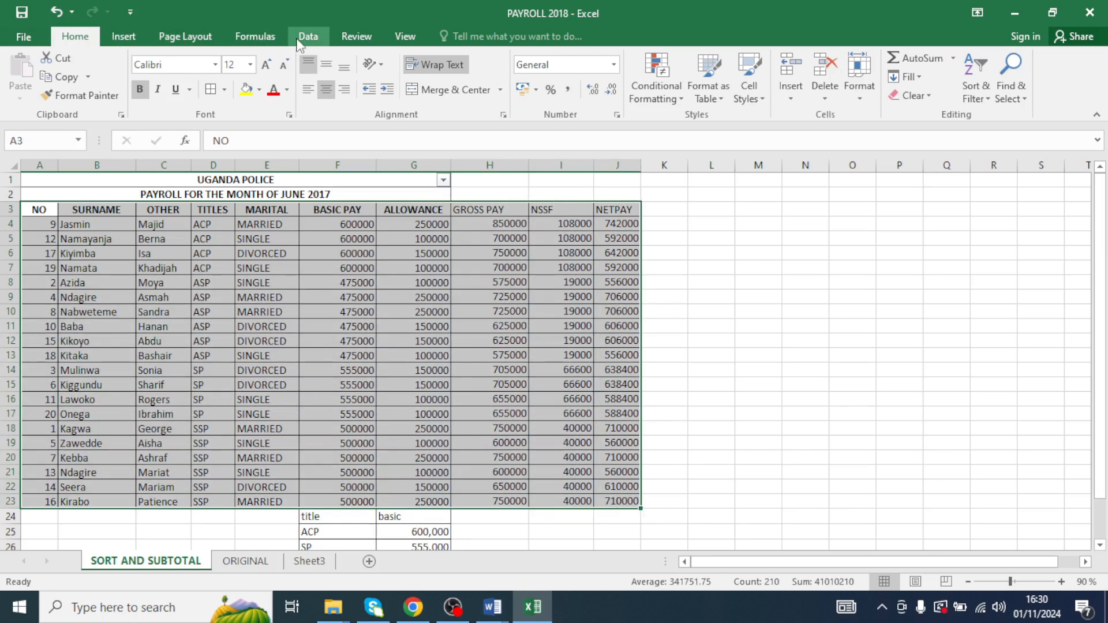
left_click(255, 36)
left_click(308, 38)
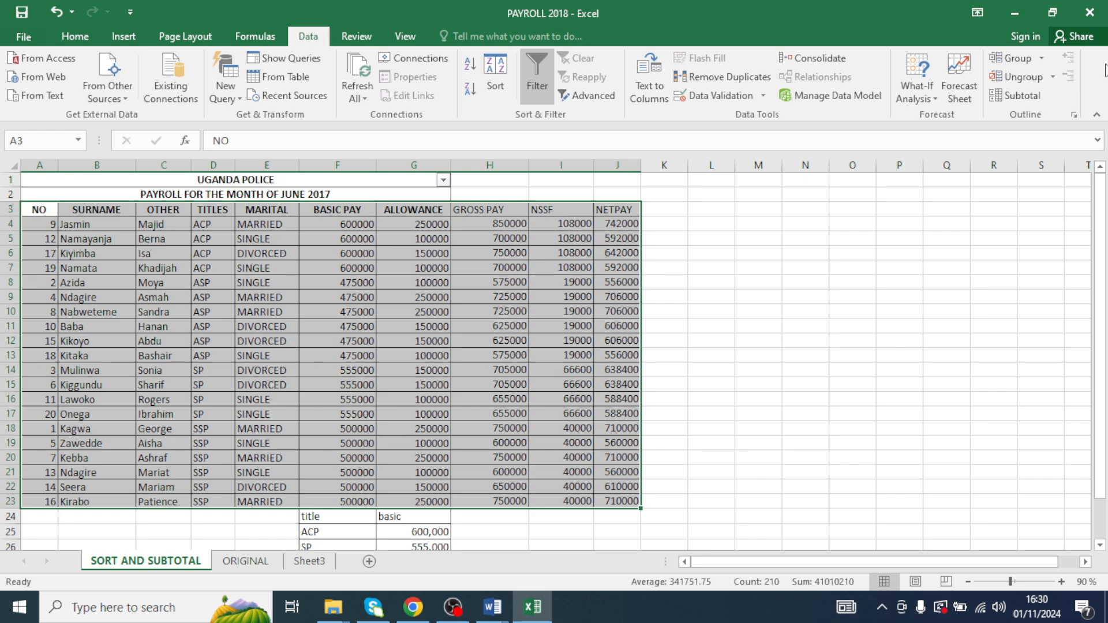
left_click(1020, 98)
left_click_drag(812, 195, 880, 232)
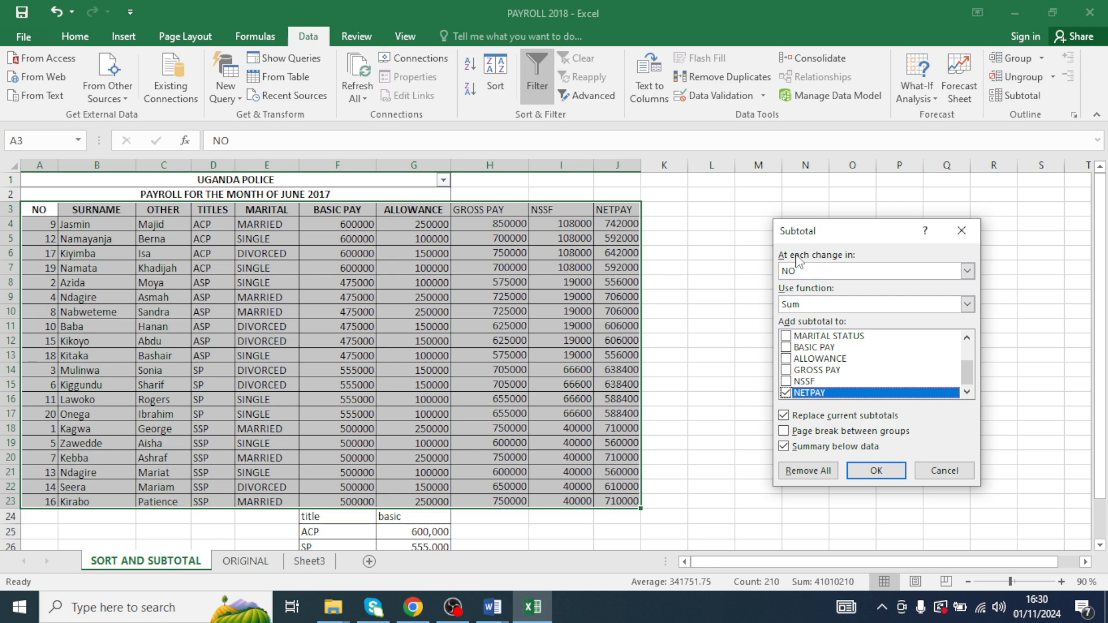
left_click(967, 271)
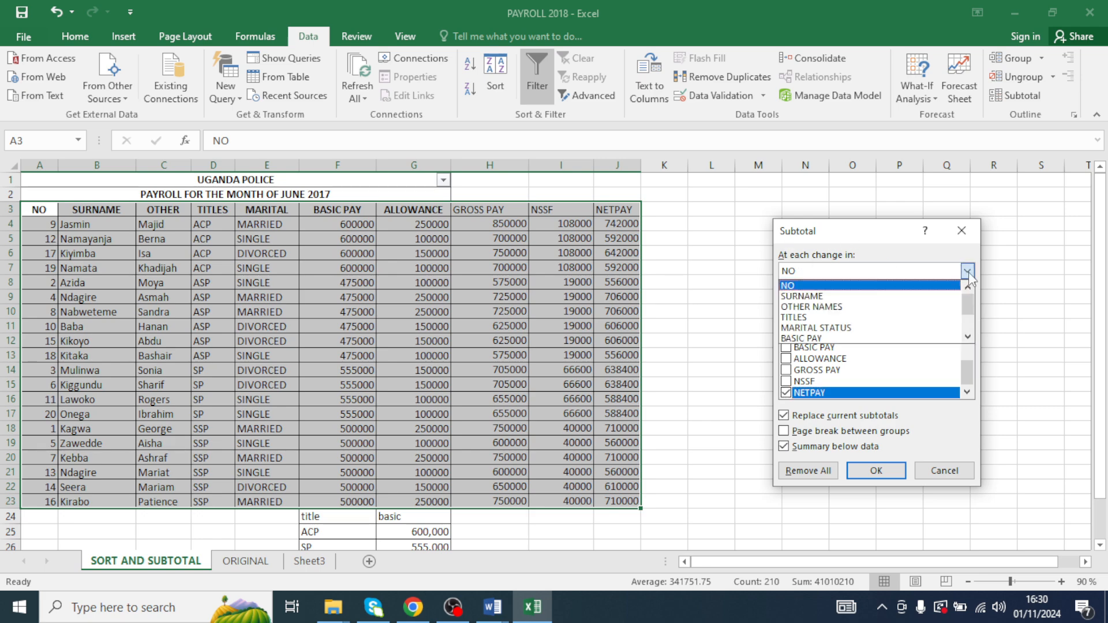
left_click(796, 319)
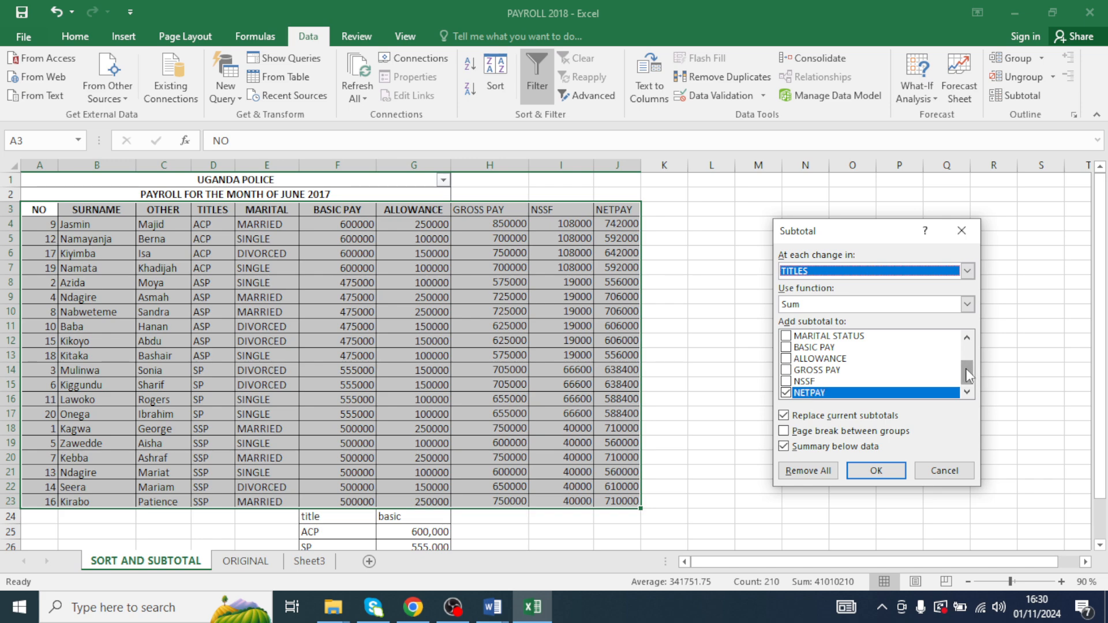
left_click_drag(967, 376, 967, 369)
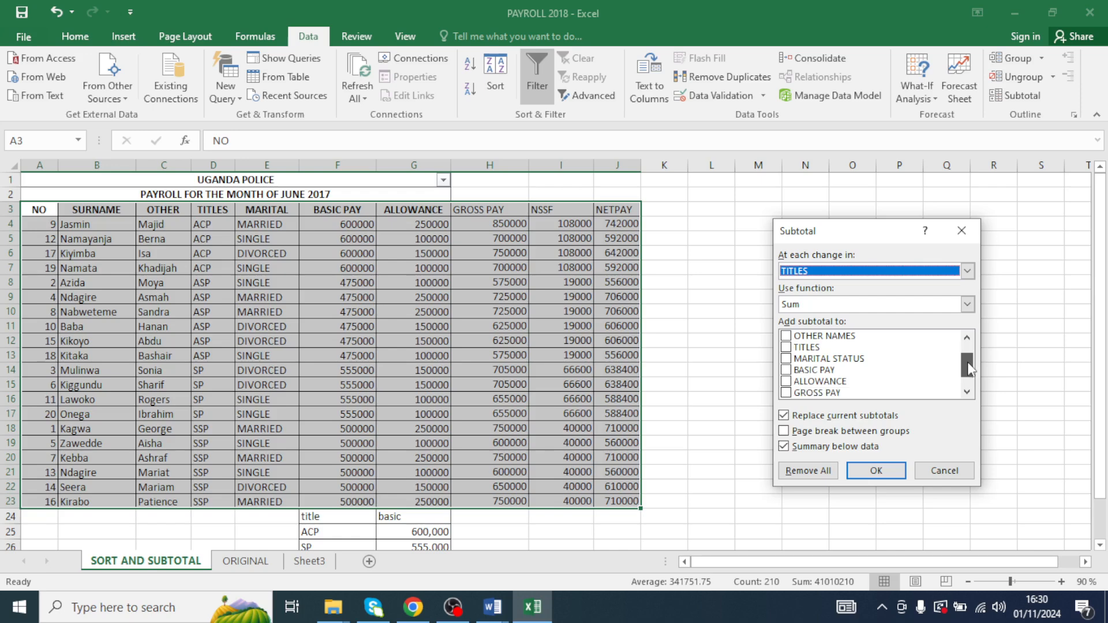
left_click(791, 371)
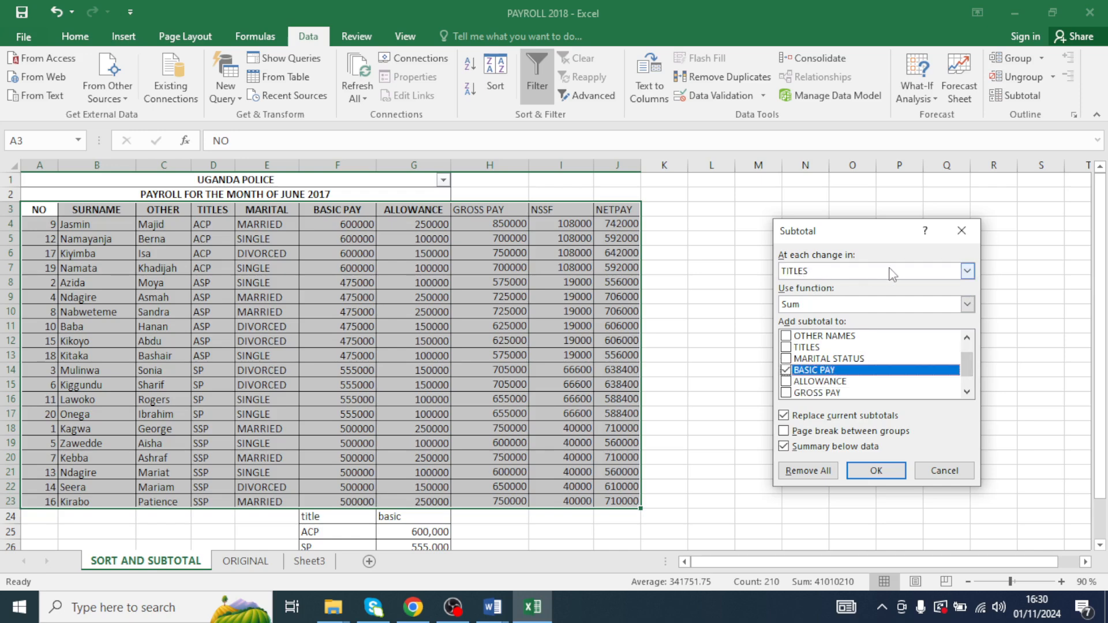
- Check the subtotal question in the TR. MARVIN Word document and come back to the workbook
left_click(492, 607)
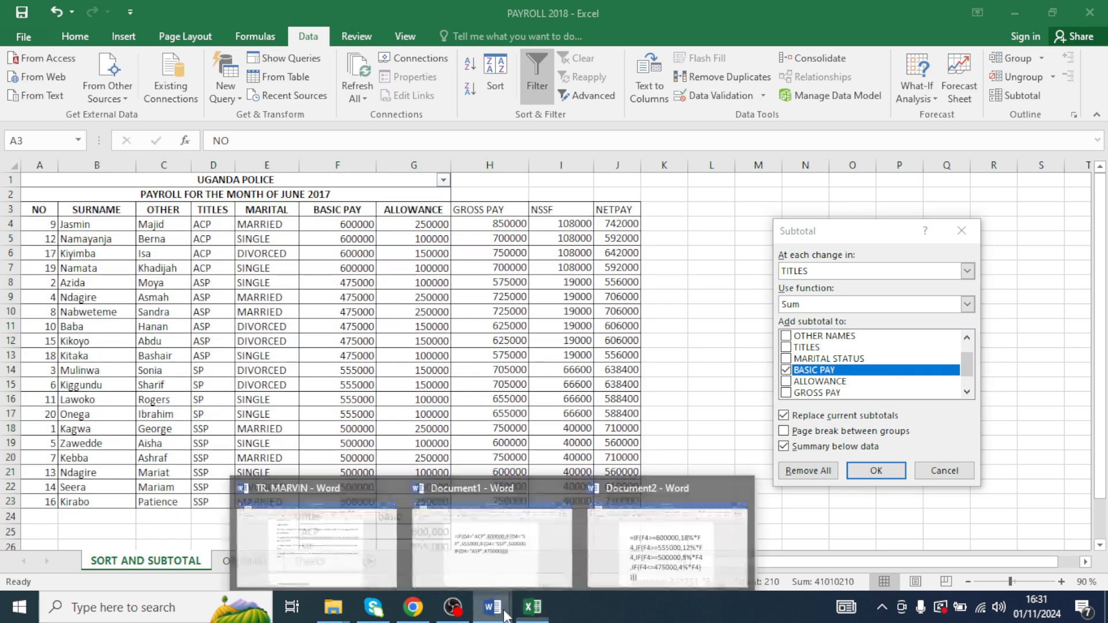
left_click(371, 544)
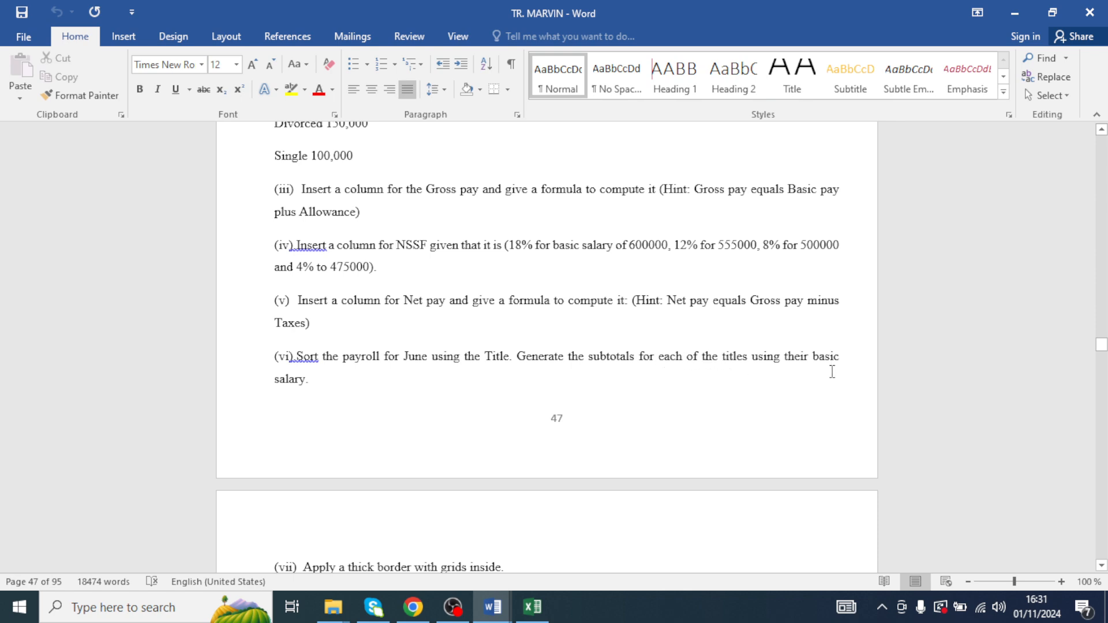
left_click(1014, 13)
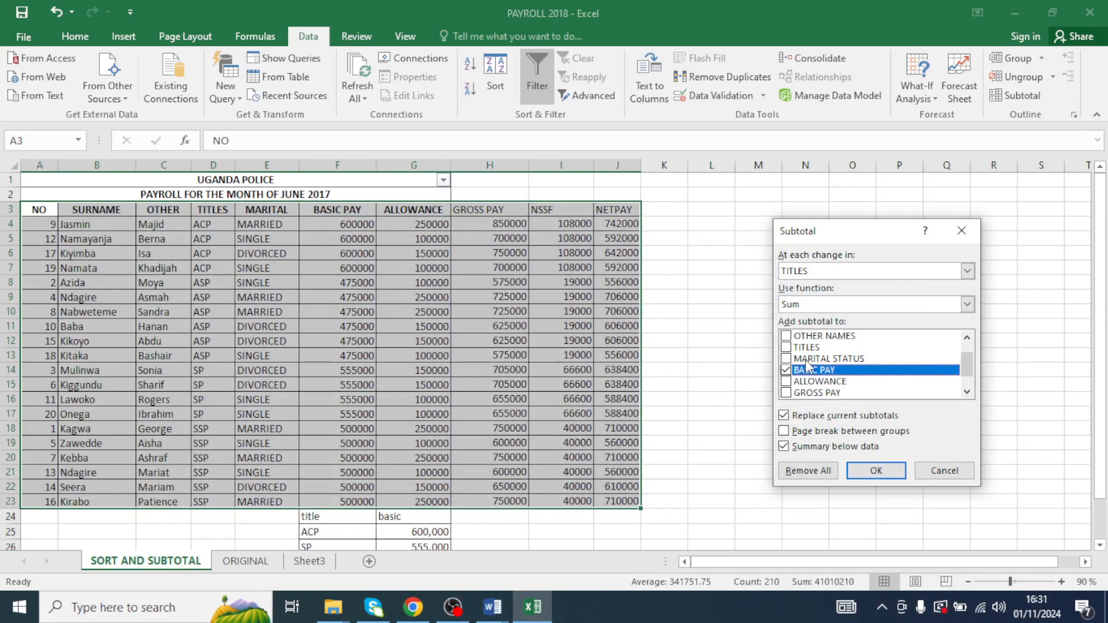
- Turn on page breaks between groups and apply the subtotals
left_click(786, 433)
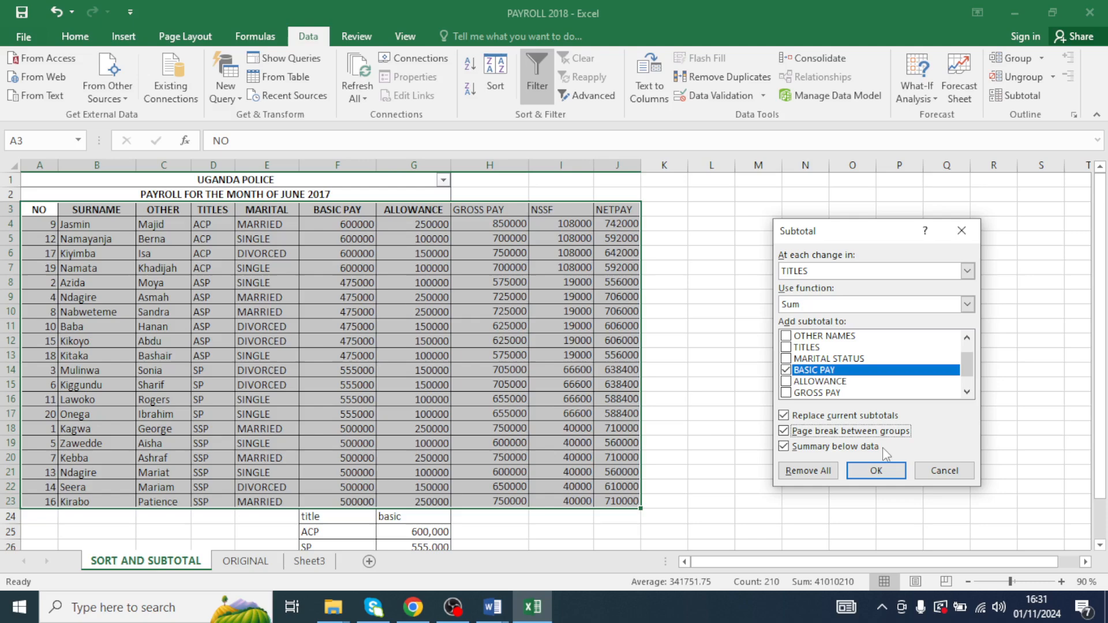
left_click(876, 470)
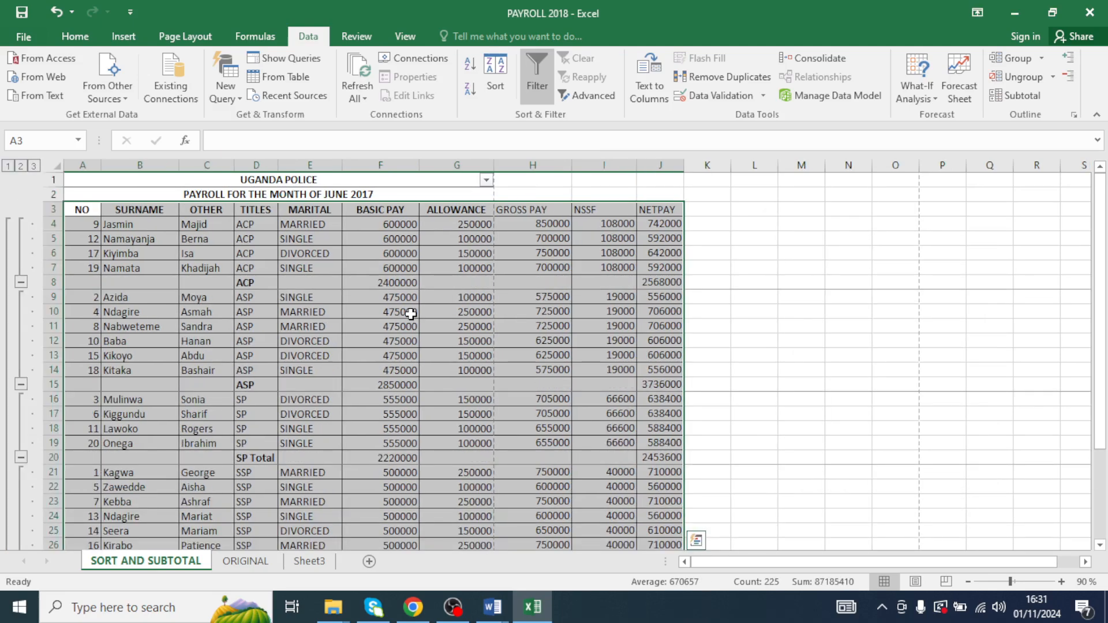
left_click(274, 328)
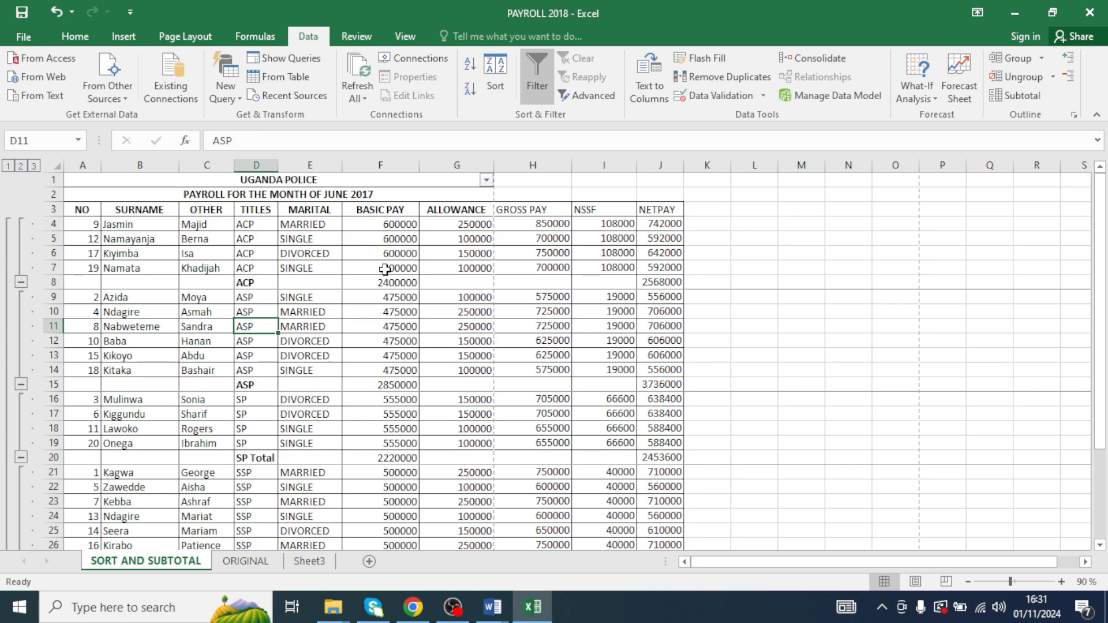
- Review the title groups and basic pay cells in the subtotalled table
left_click_drag(255, 225, 258, 269)
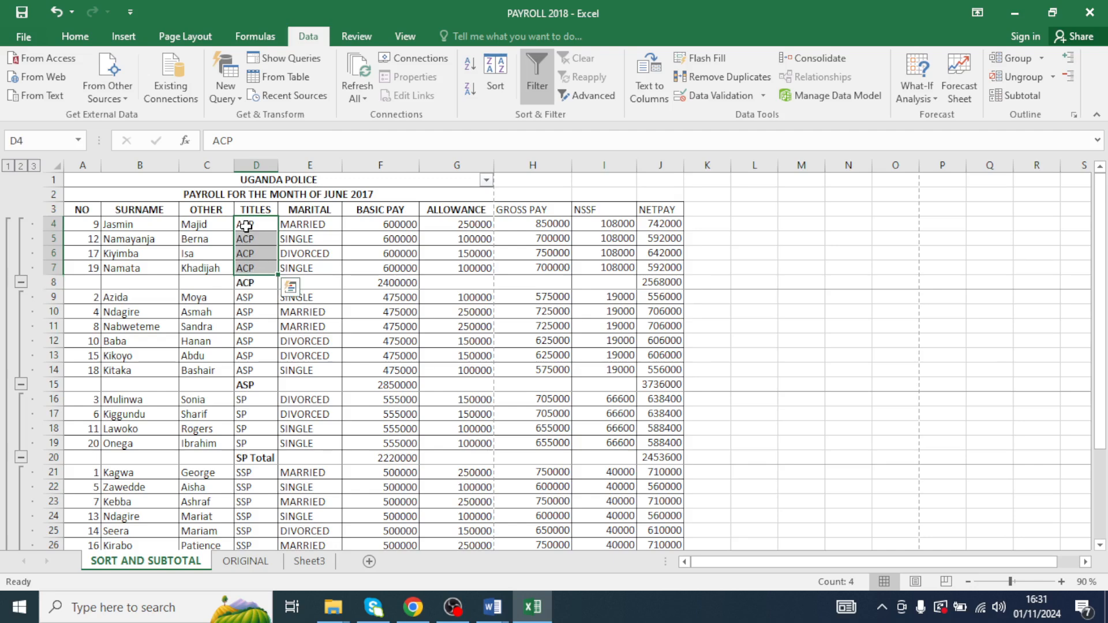
left_click(374, 283)
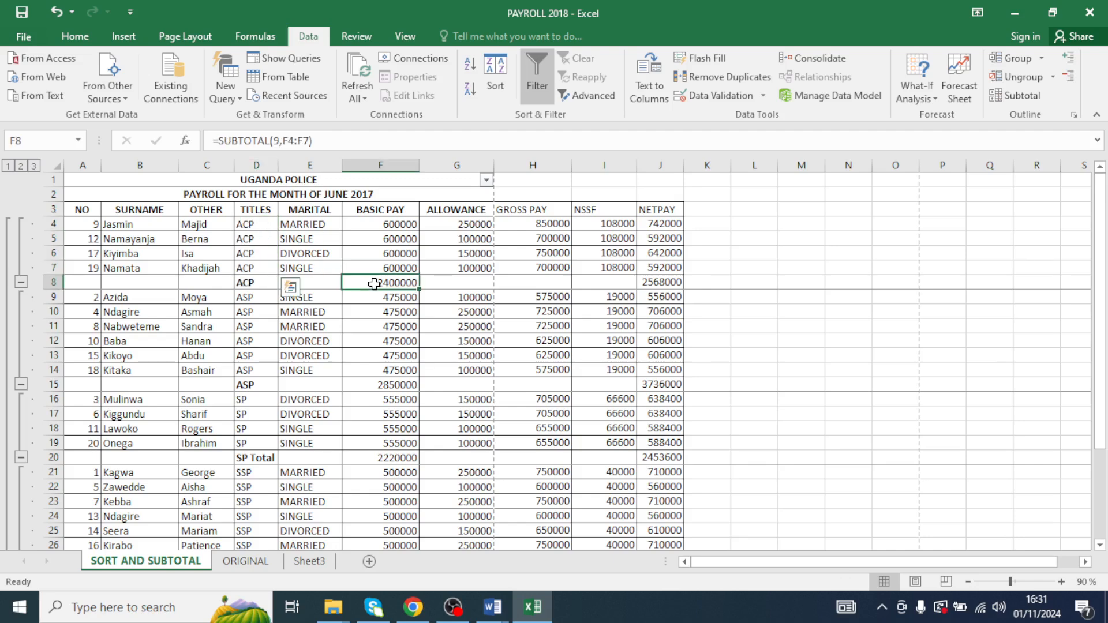
left_click(257, 297)
left_click_drag(259, 311, 260, 366)
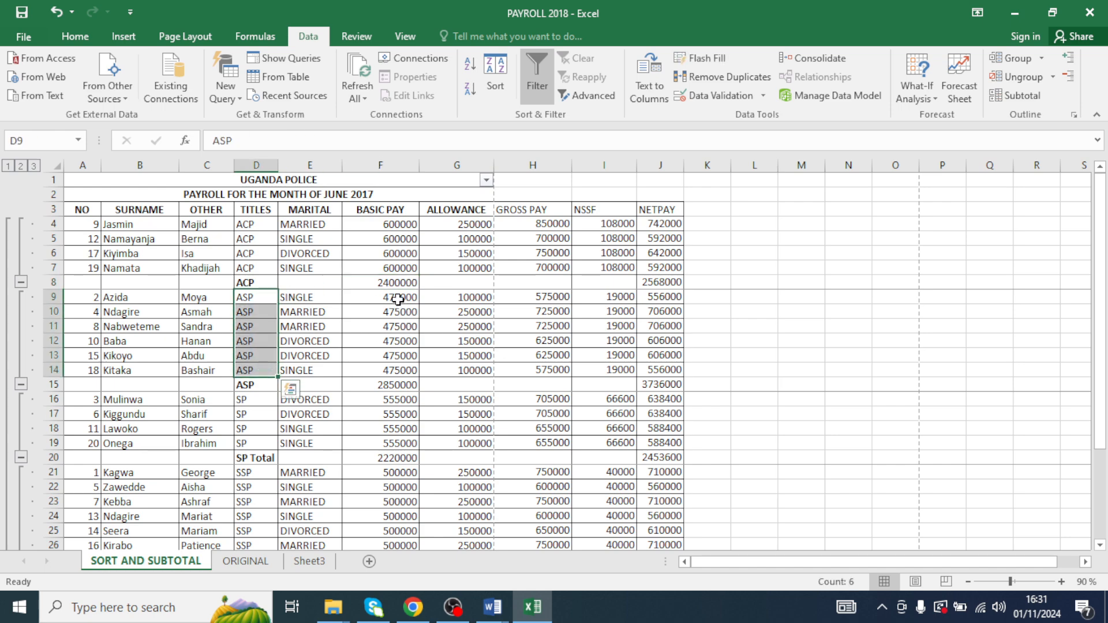
left_click_drag(398, 299, 396, 370)
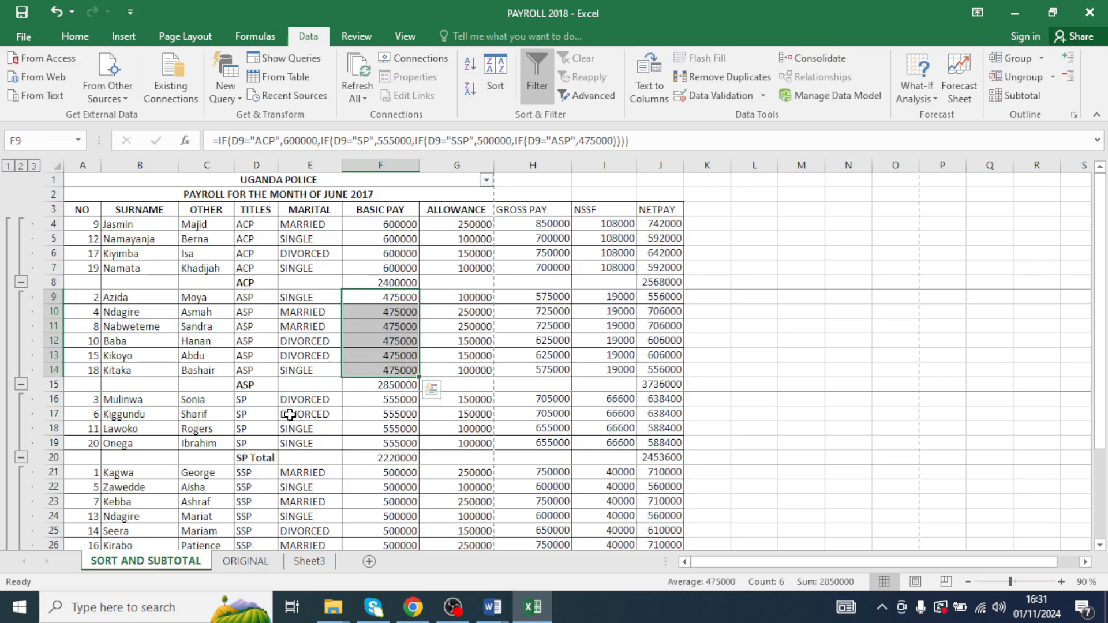
scroll(290, 410, "down", 2)
scroll(289, 409, "up", 2)
left_click(295, 325)
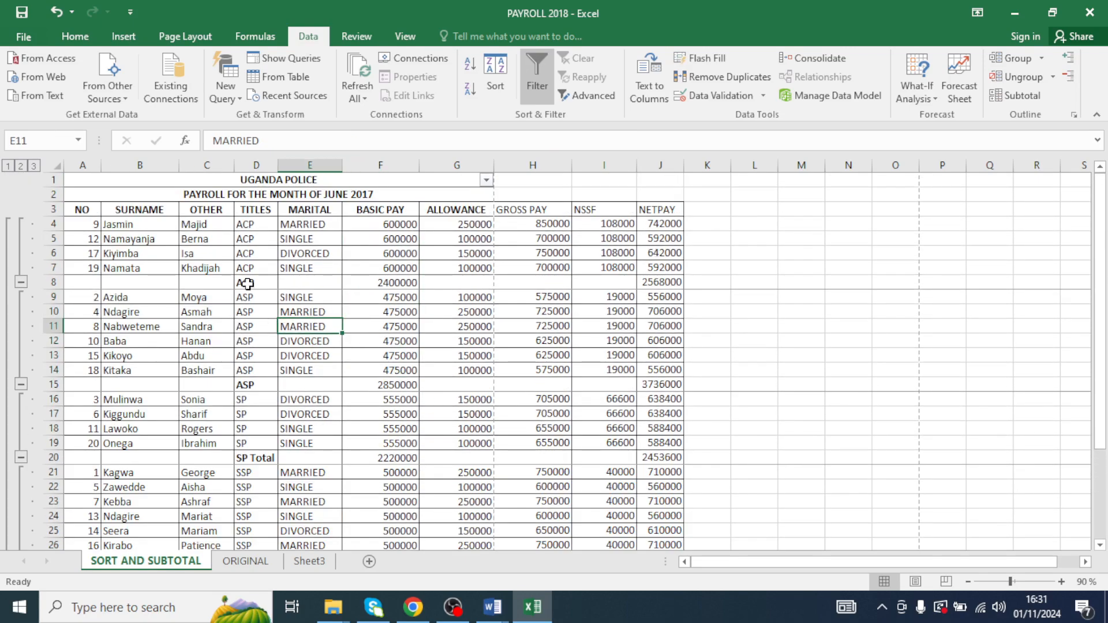
- Select the title and basic pay cells of the ACP, ASP, SP and SSP subtotal rows and format them red at 14 pt
left_click_drag(245, 283, 378, 291)
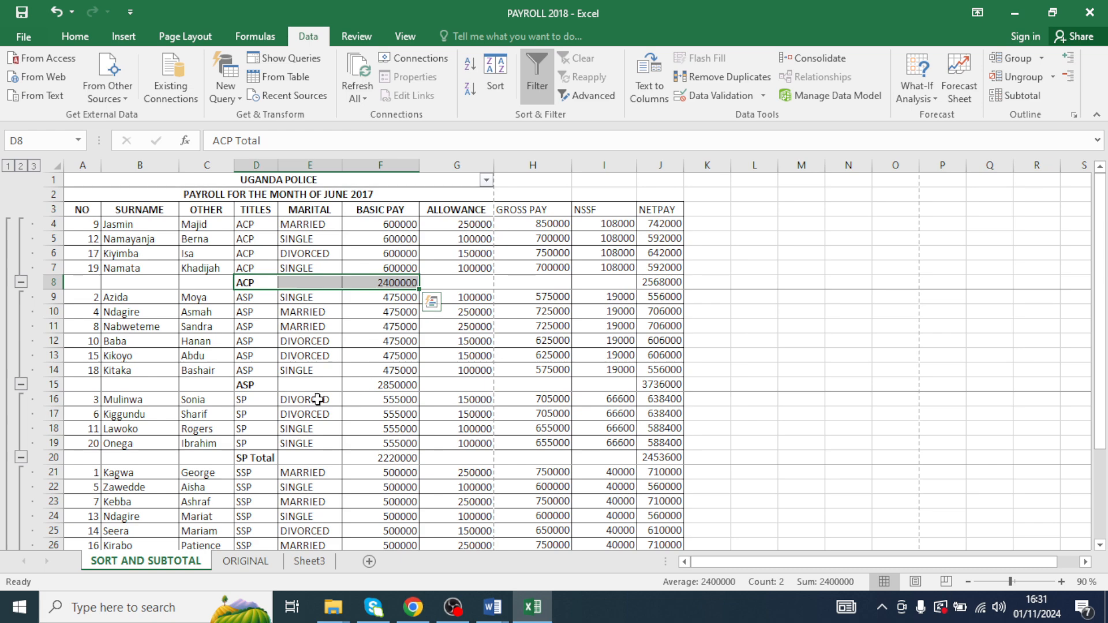
left_click_drag(254, 283, 403, 282)
left_click_drag(257, 384, 367, 386)
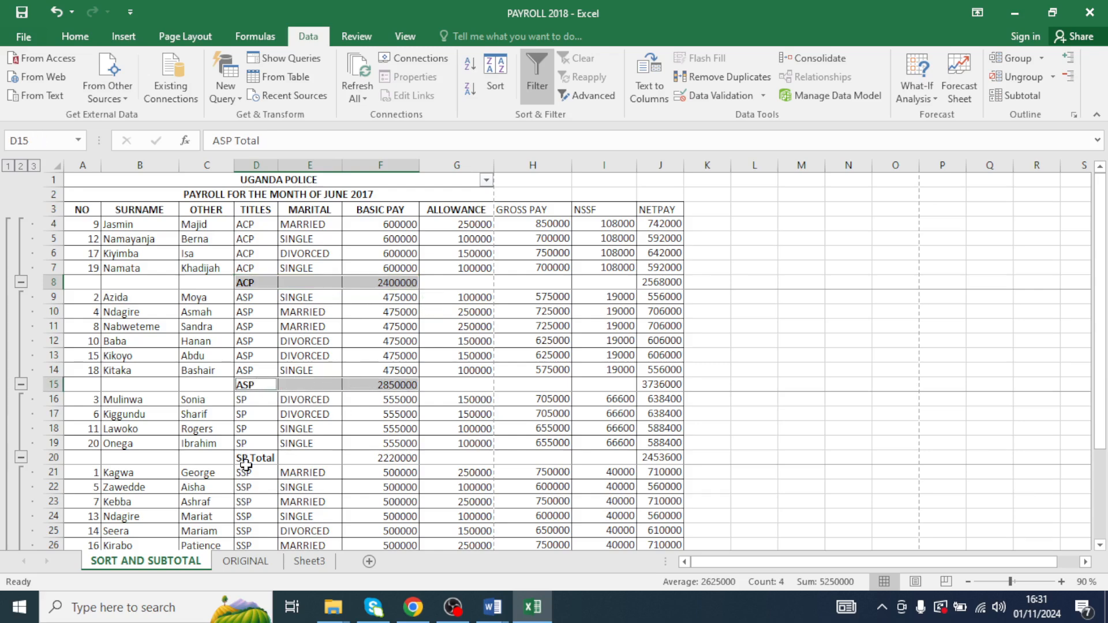
left_click_drag(247, 459, 402, 452)
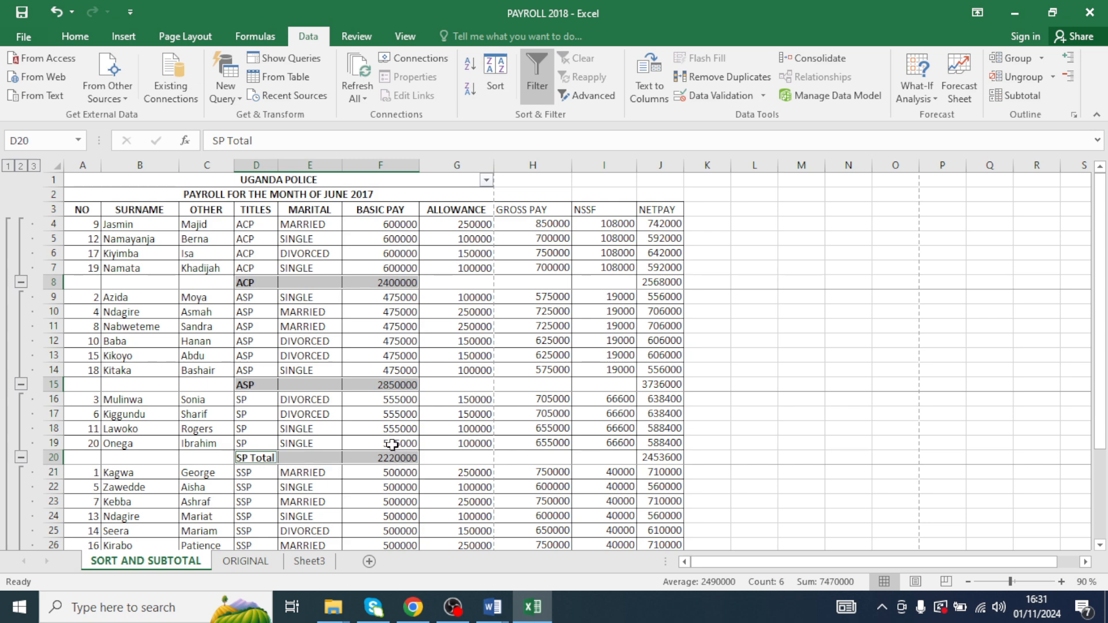
scroll(389, 438, "down", 3)
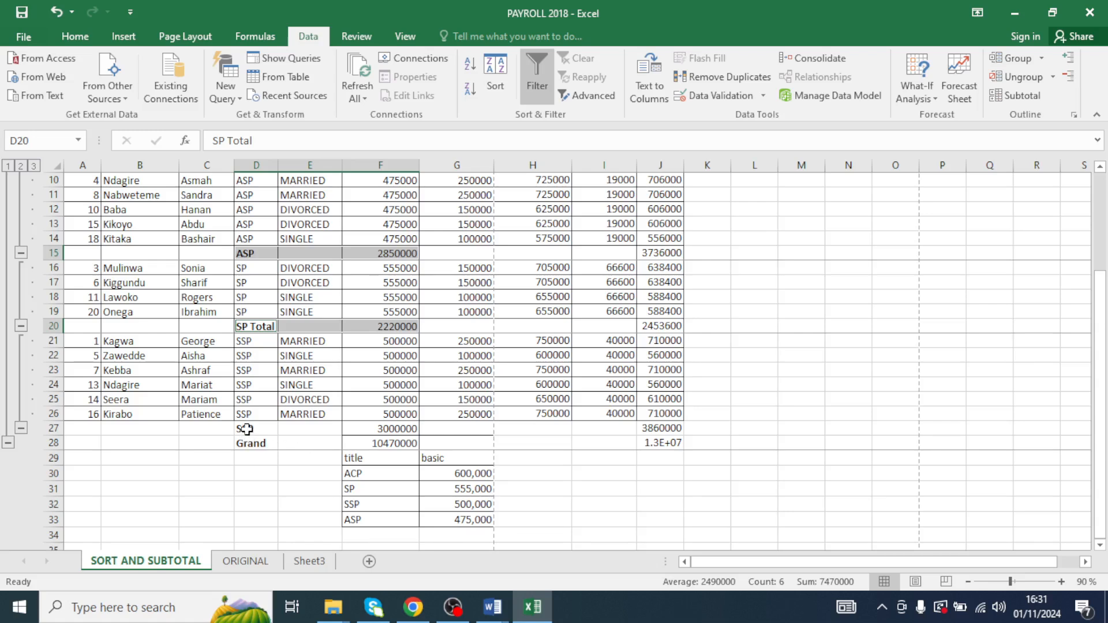
left_click_drag(244, 427, 399, 423)
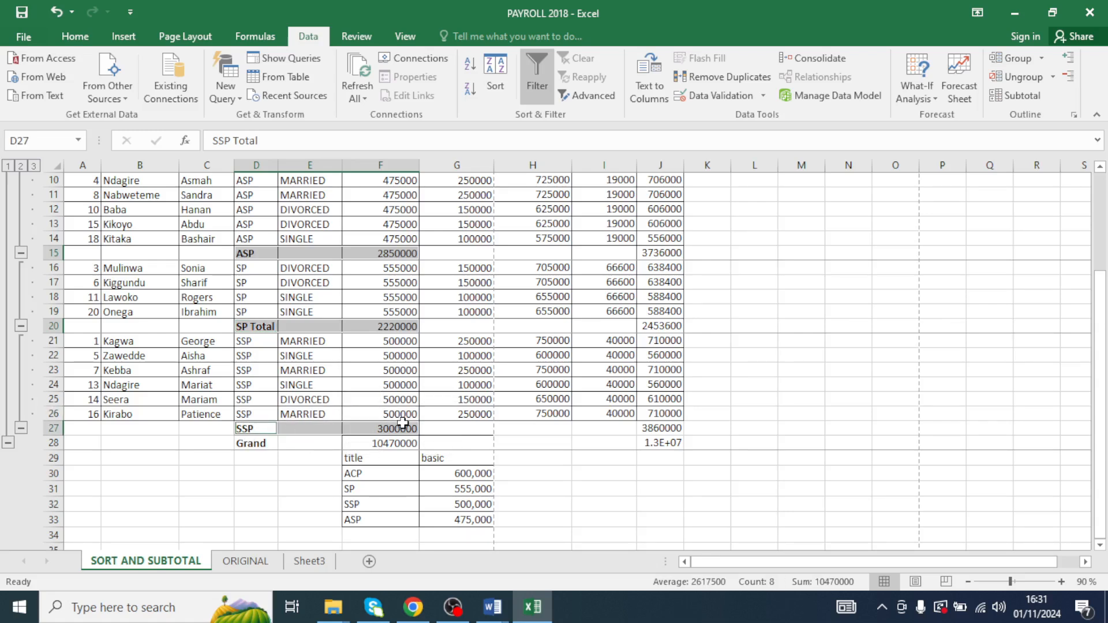
left_click(77, 47)
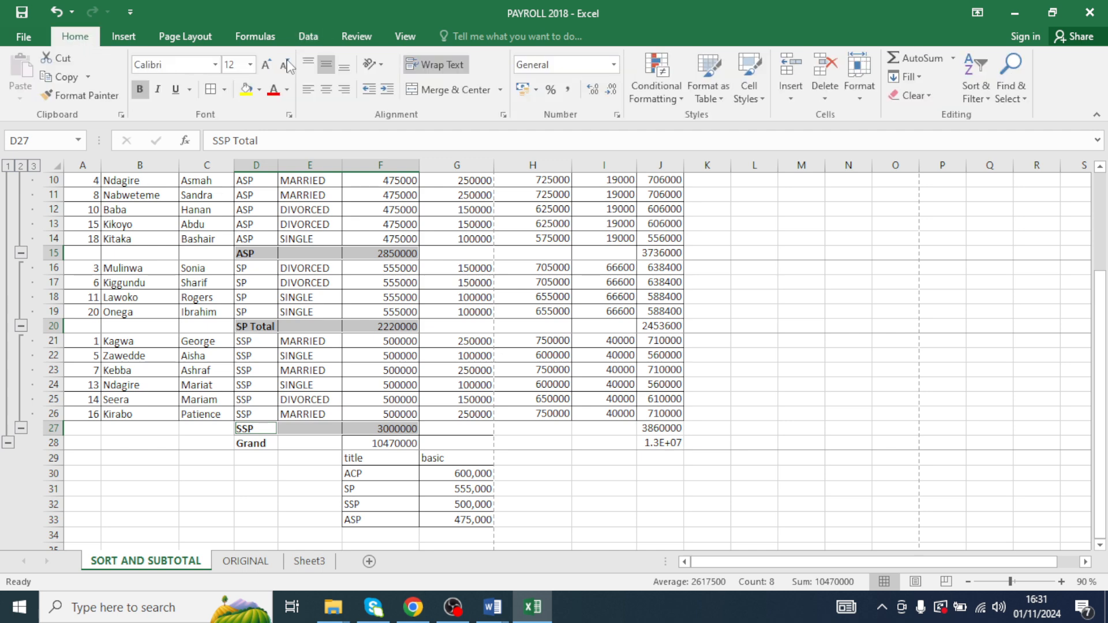
left_click(272, 91)
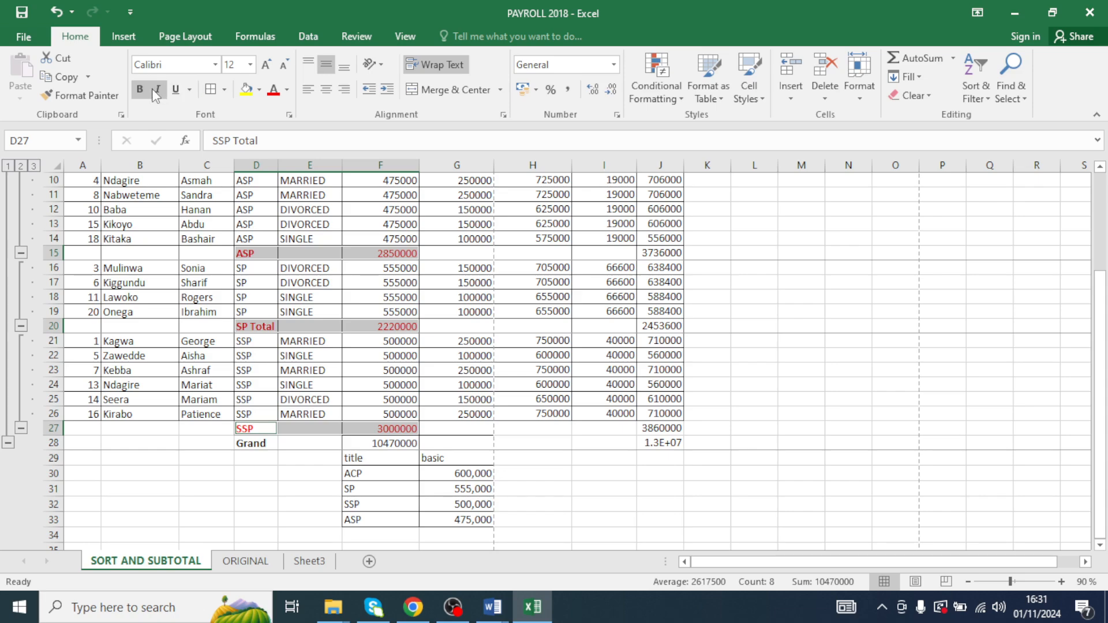
left_click(266, 65)
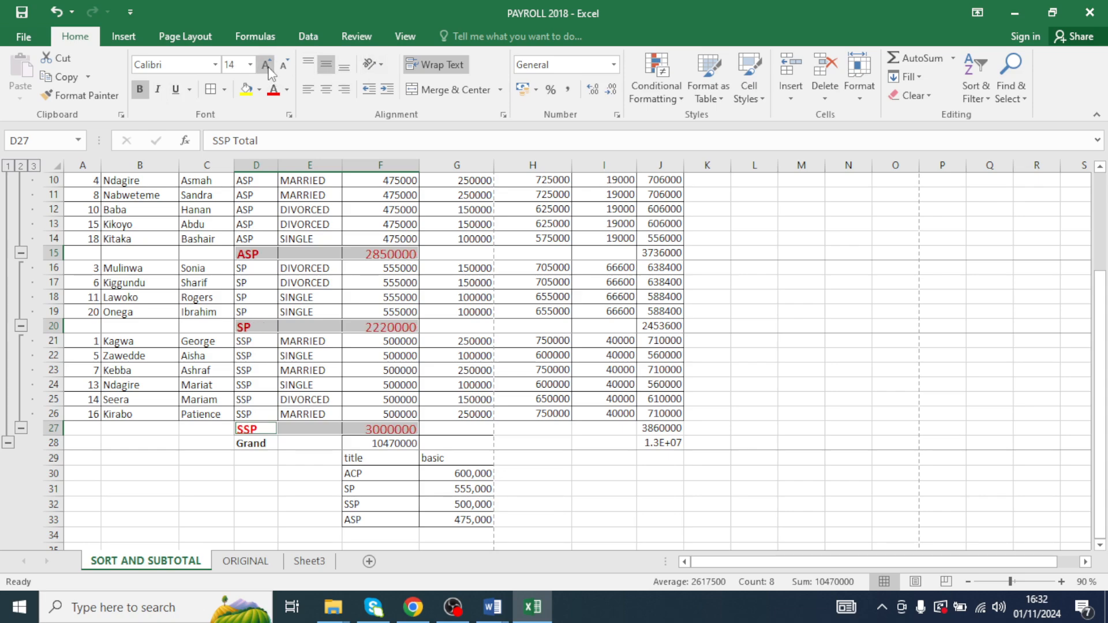
left_click(415, 254)
- Compare the SORT AND SUBTOTAL sheet with the ORIGINAL sheet
scroll(420, 254, "up", 3)
left_click(615, 311)
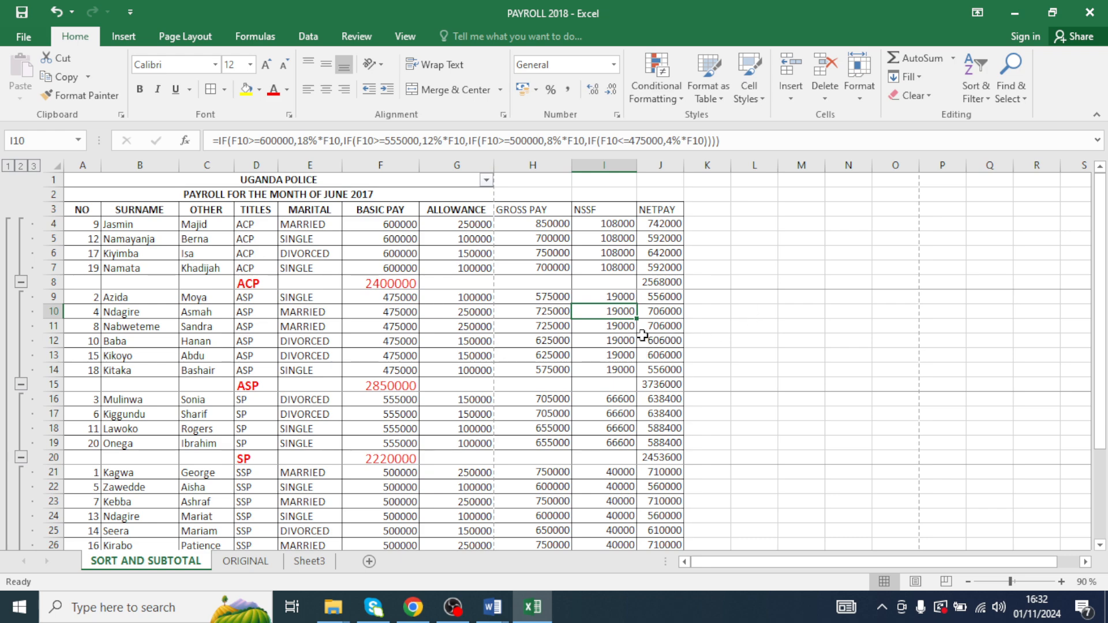
scroll(255, 312, "down", 2)
scroll(298, 370, "up", 2)
left_click(266, 565)
scroll(415, 335, "down", 3)
scroll(426, 323, "up", 3)
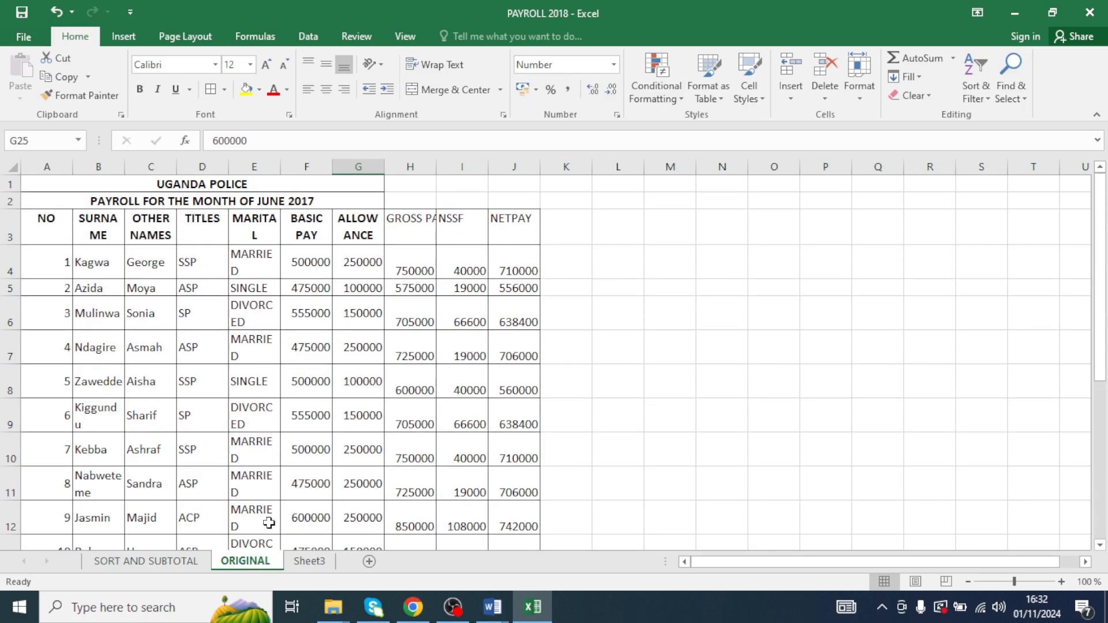
left_click(149, 562)
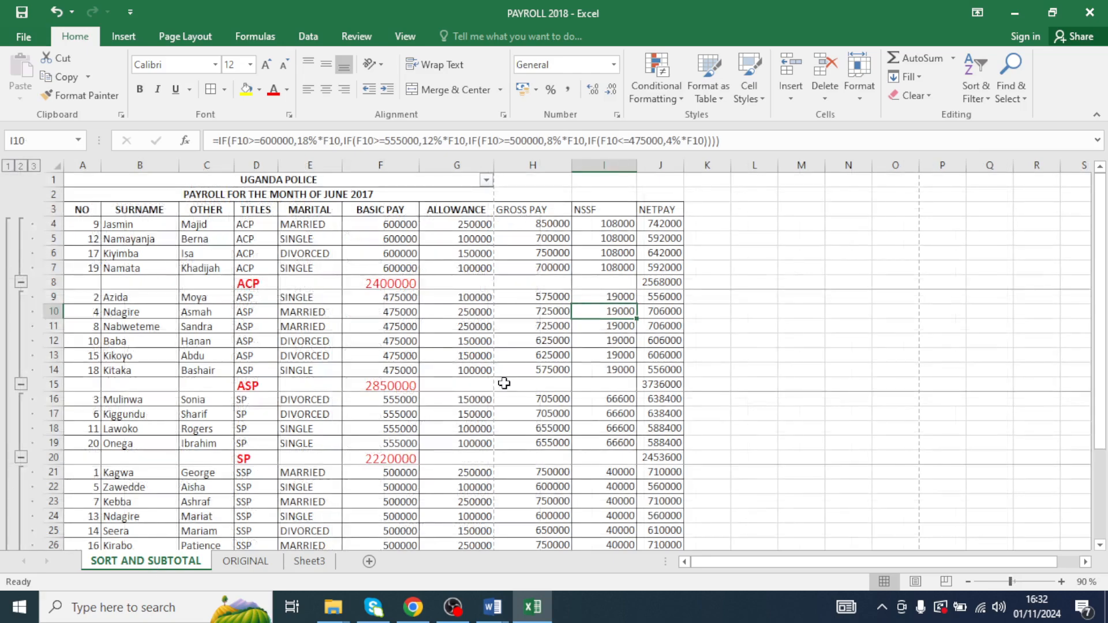
left_click(266, 565)
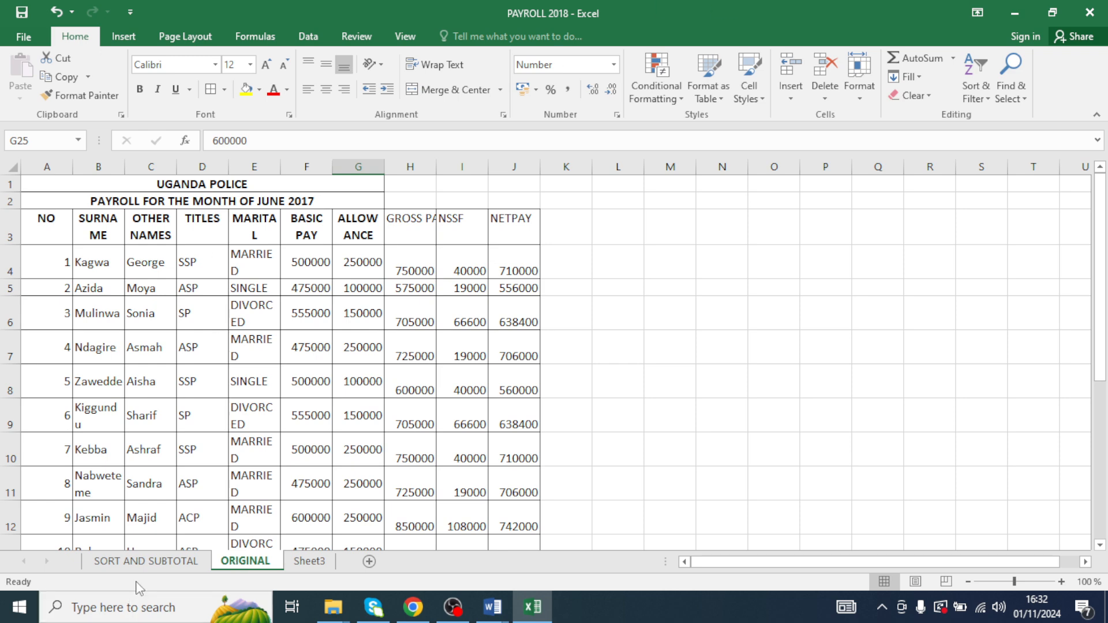
left_click(145, 561)
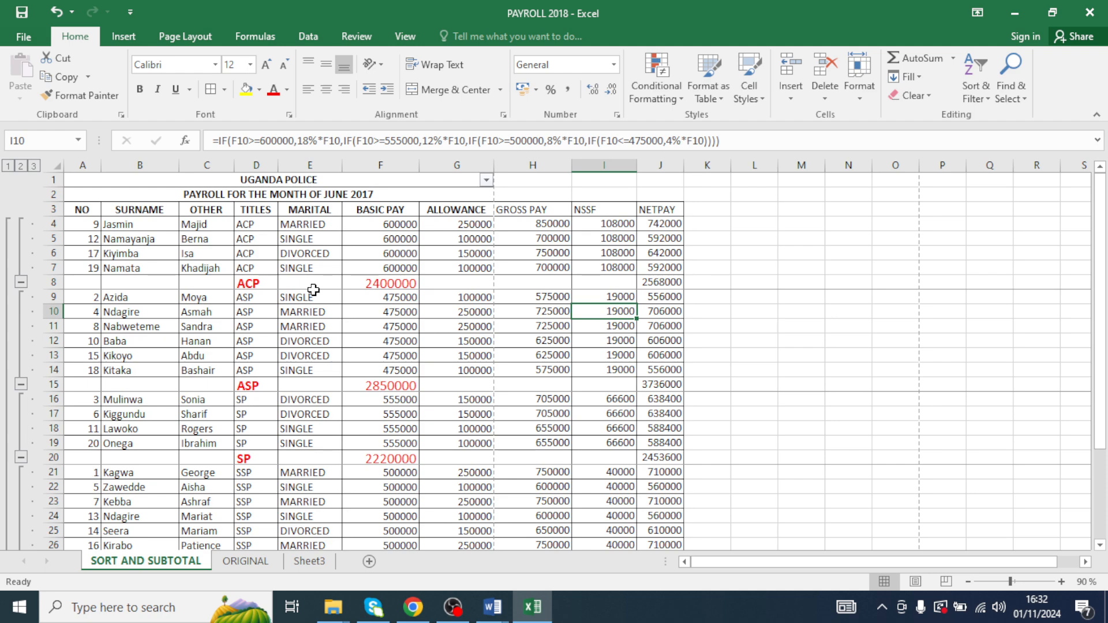
left_click(245, 561)
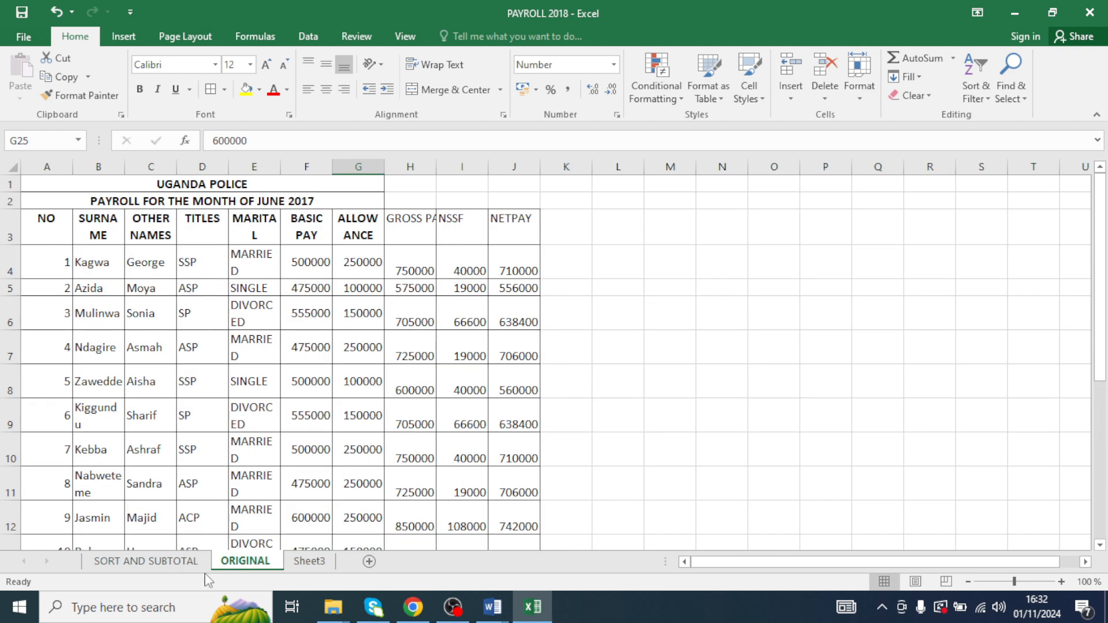
left_click(148, 560)
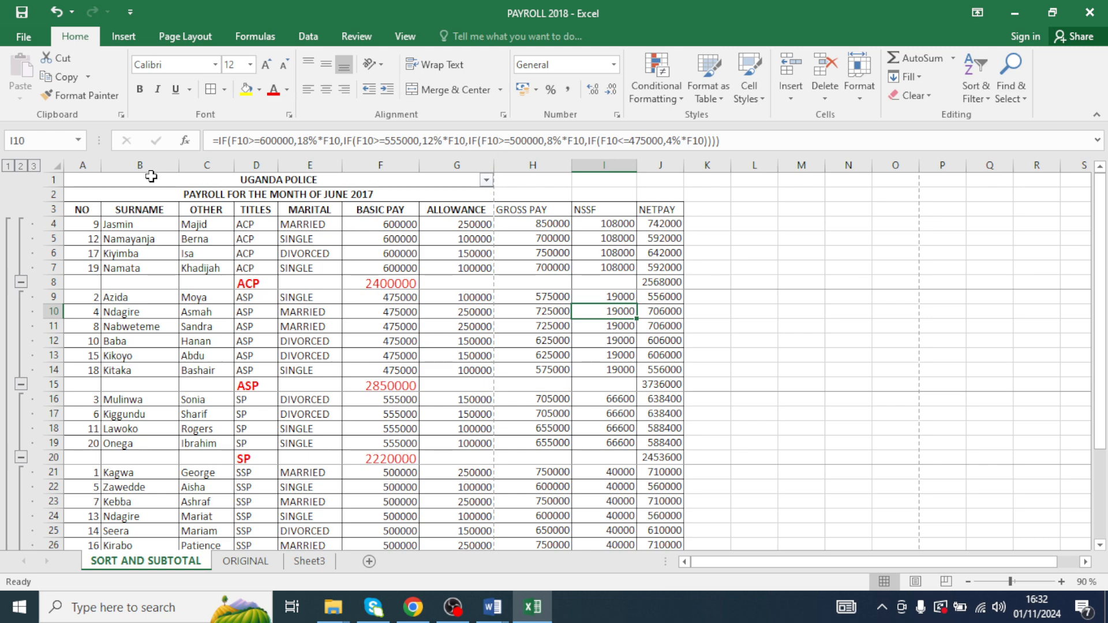
- Widen the NETPAY column J of the subtotalled payroll table
left_click_drag(171, 184, 455, 270)
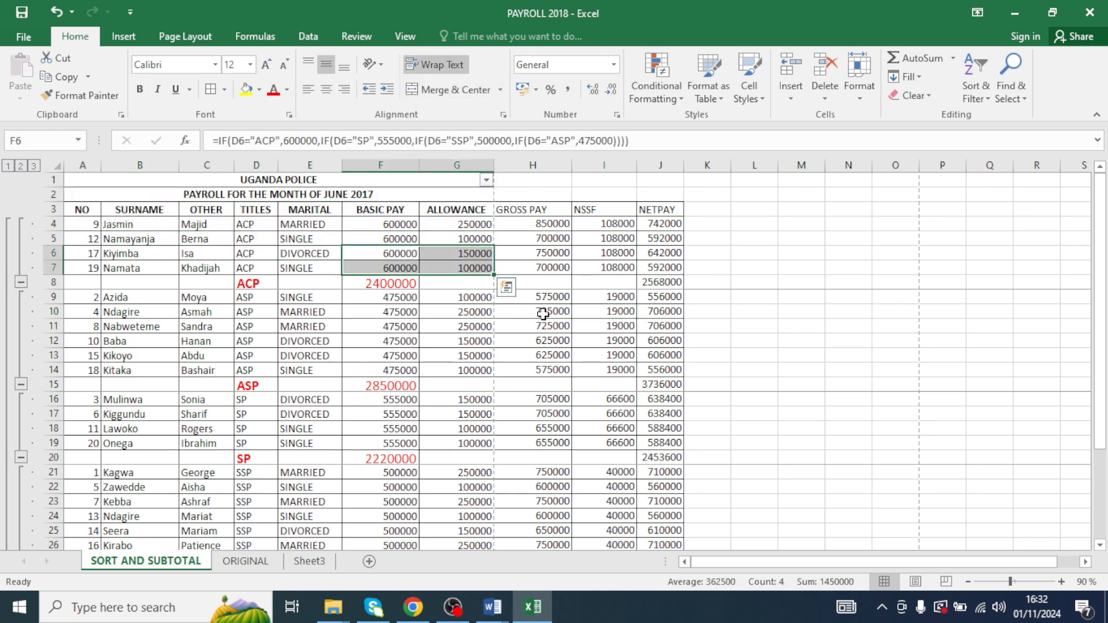
left_click_drag(198, 184, 689, 530)
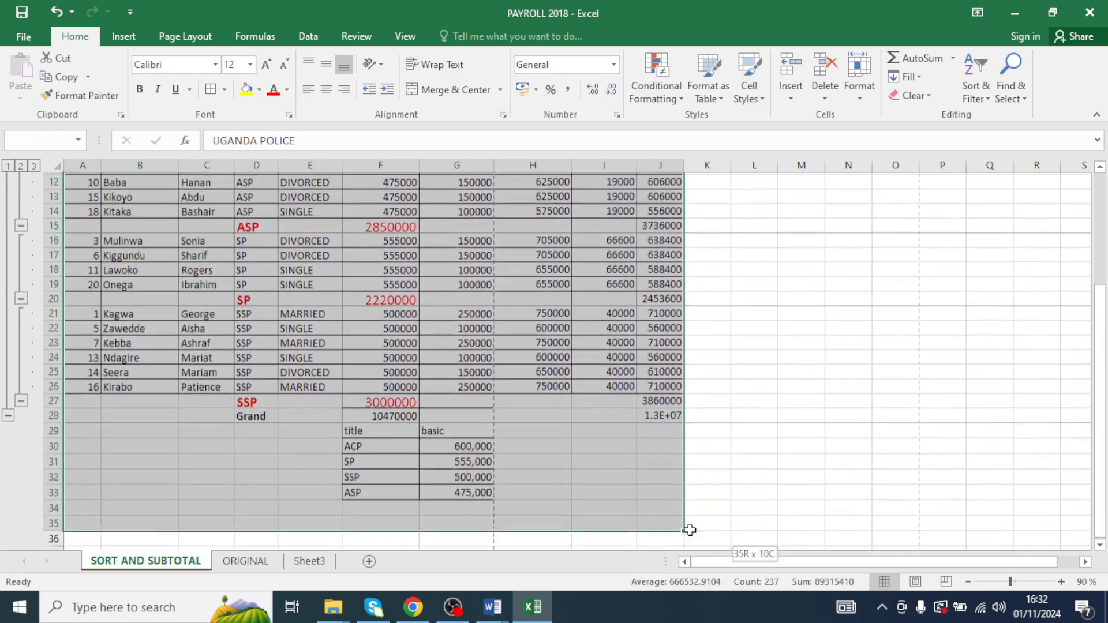
left_click(700, 523)
scroll(657, 410, "up", 4)
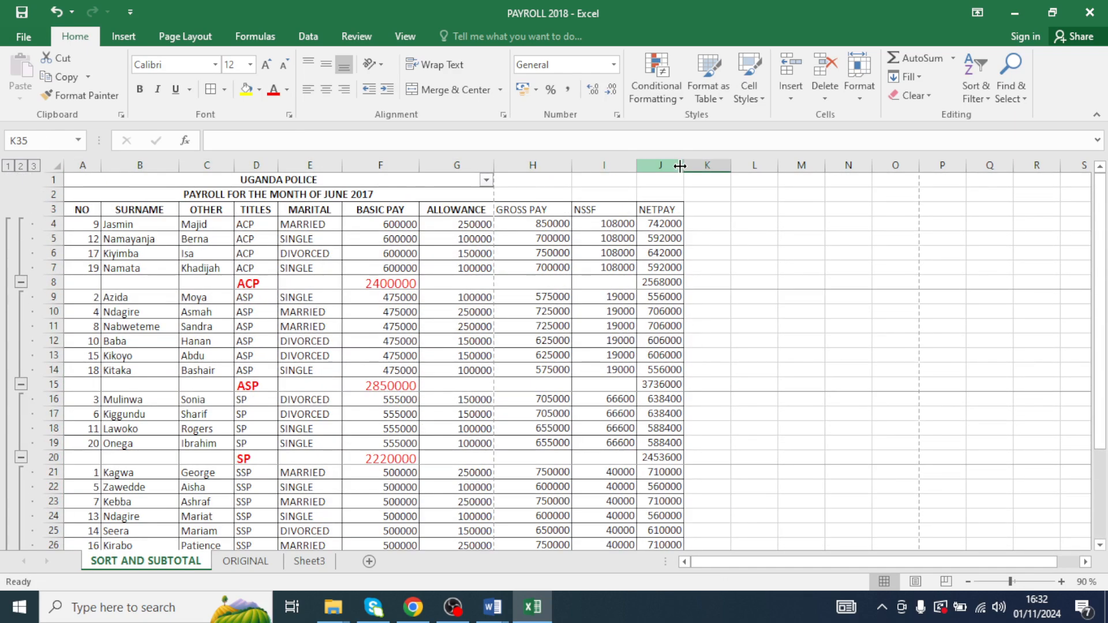
left_click_drag(680, 166, 713, 166)
scroll(596, 316, "down", 5)
scroll(596, 316, "up", 5)
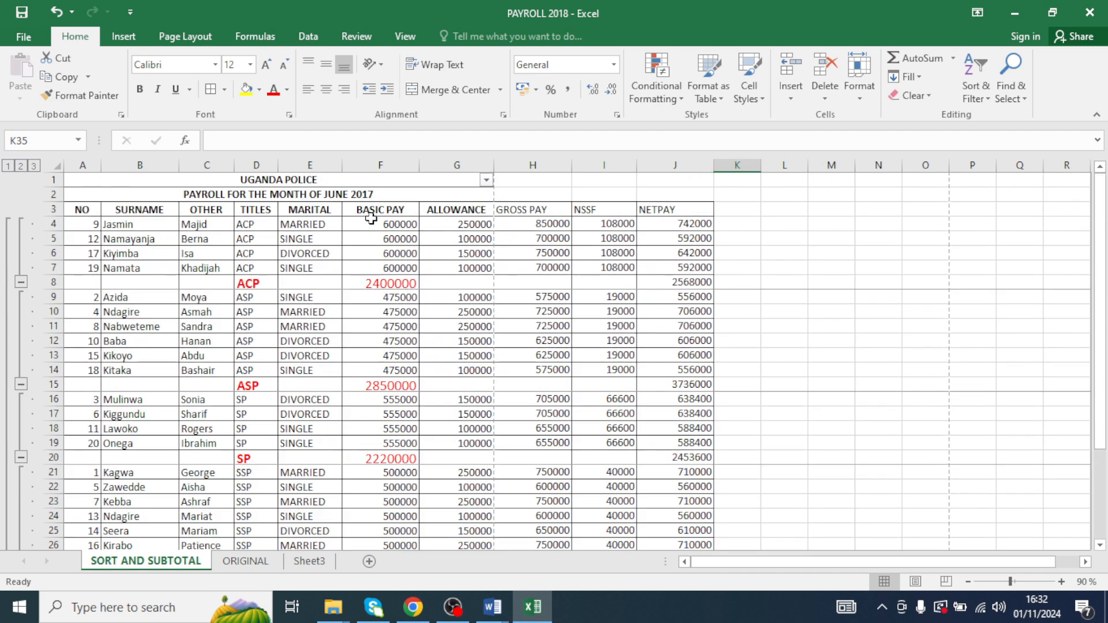
left_click_drag(111, 183, 183, 298)
left_click(667, 523)
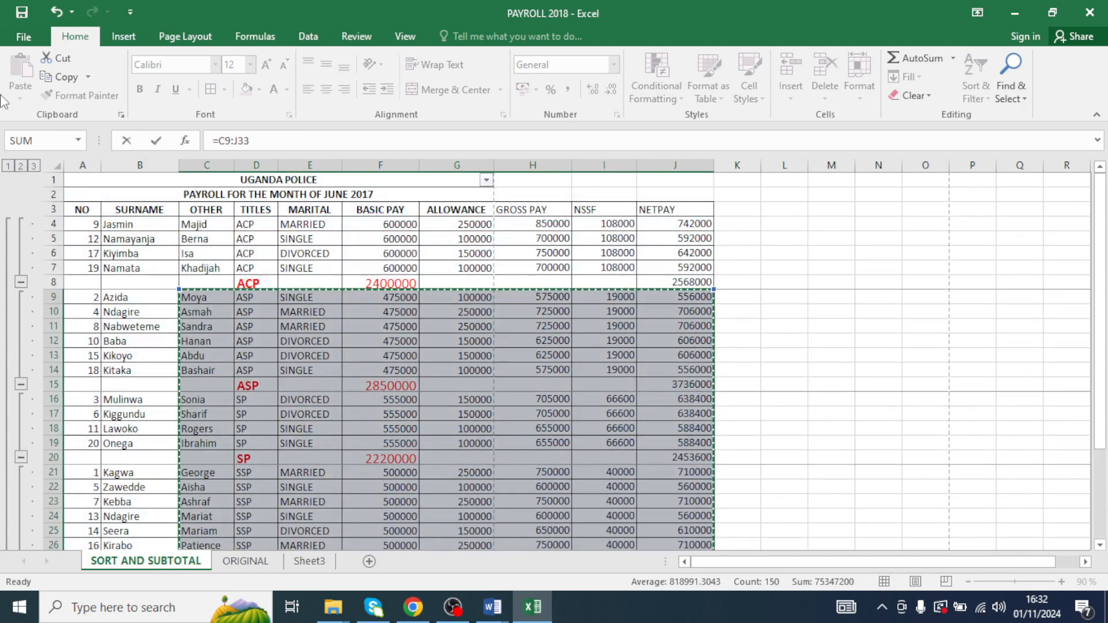
left_click(453, 325)
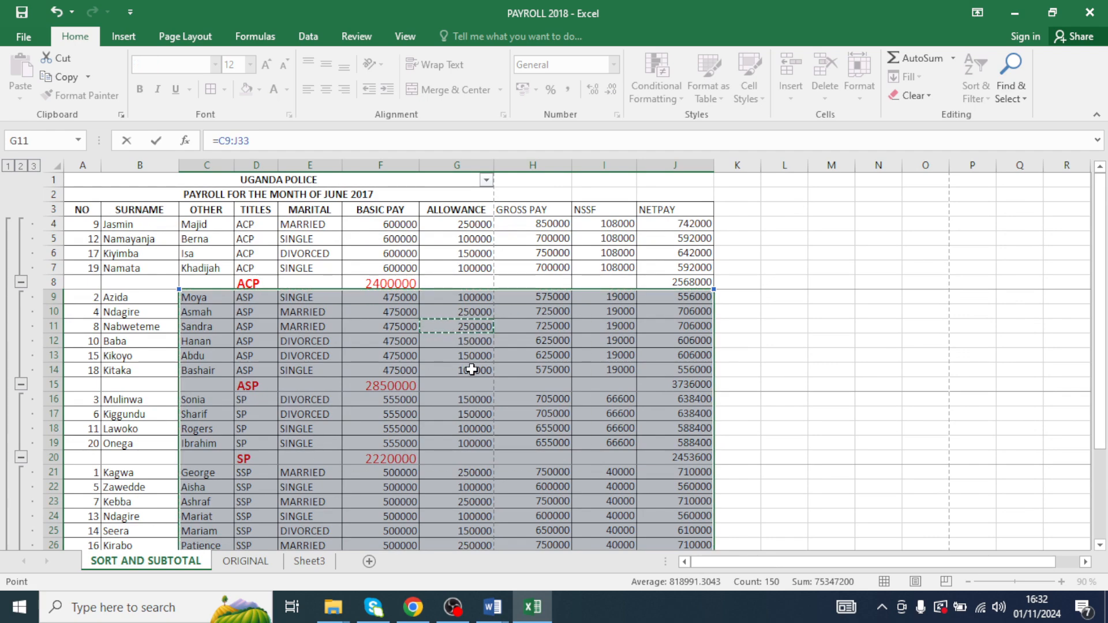
key("Escape")
- Apply a thick outside border to the whole payroll table from A1 to J33
scroll(431, 370, "down", 4)
scroll(430, 388, "up", 7)
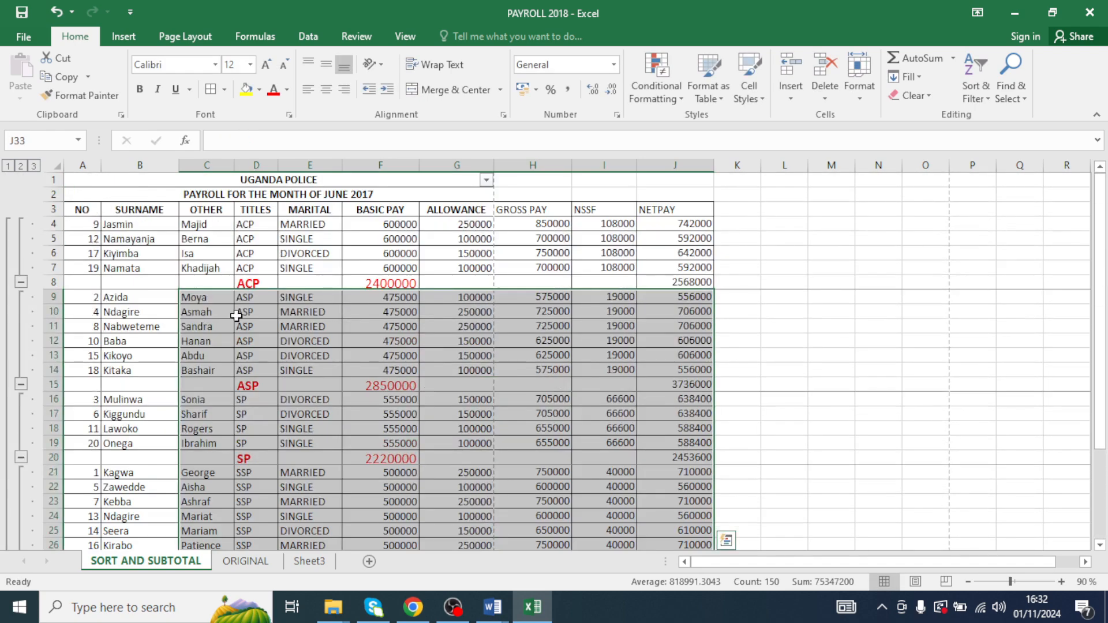
left_click(123, 185)
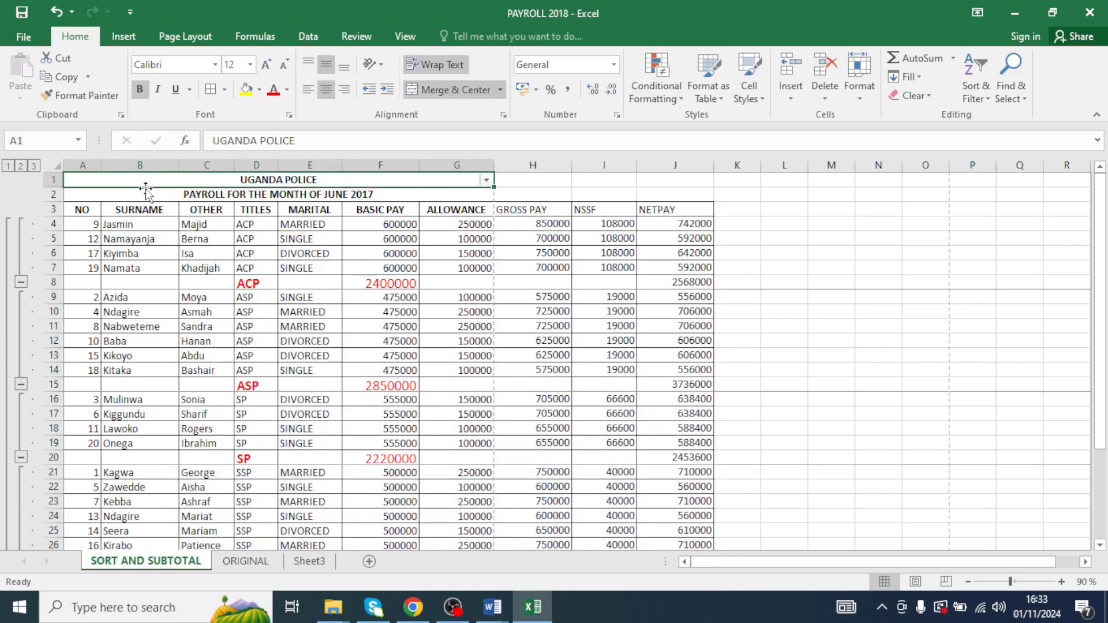
left_click_drag(142, 179, 657, 423)
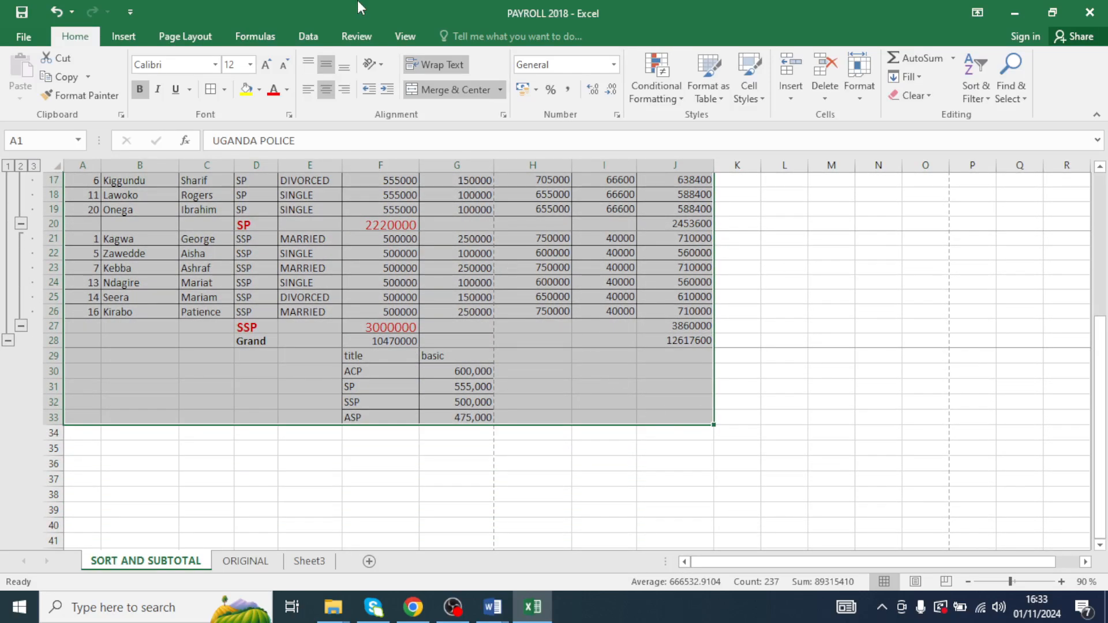
left_click(225, 89)
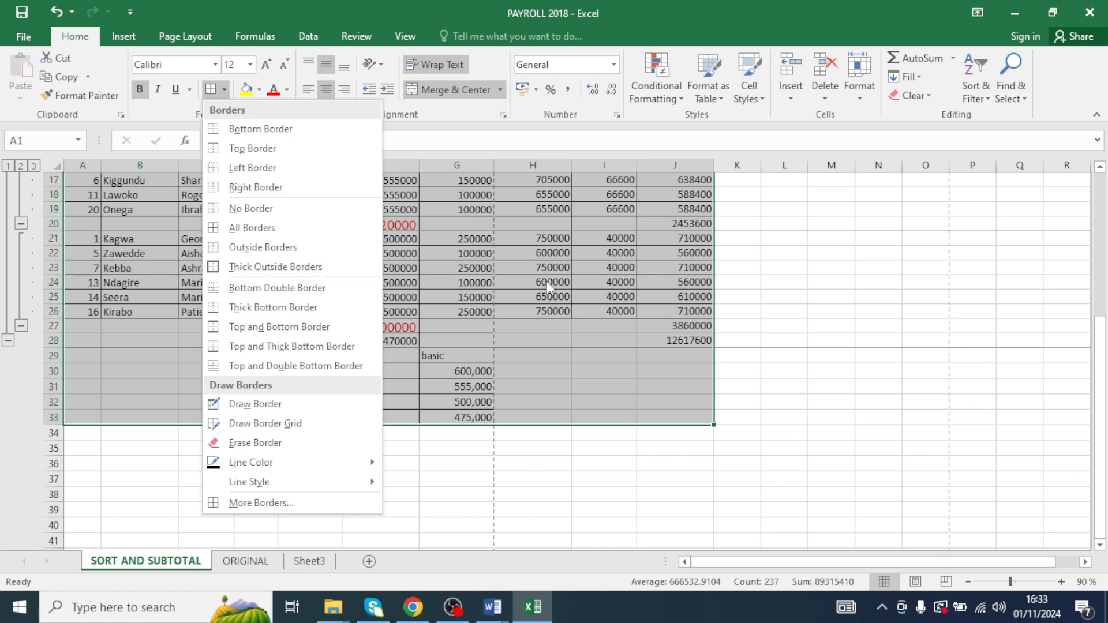
left_click(262, 267)
- Review the bordered payroll table and its NSSF formulas
scroll(260, 263, "up", 5)
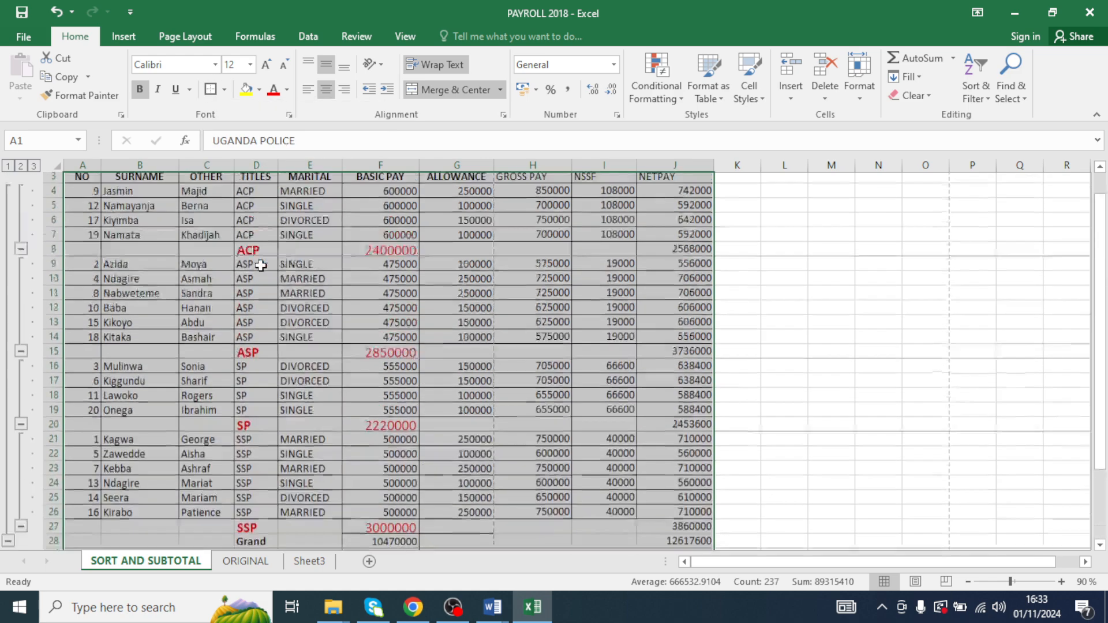
left_click(629, 295)
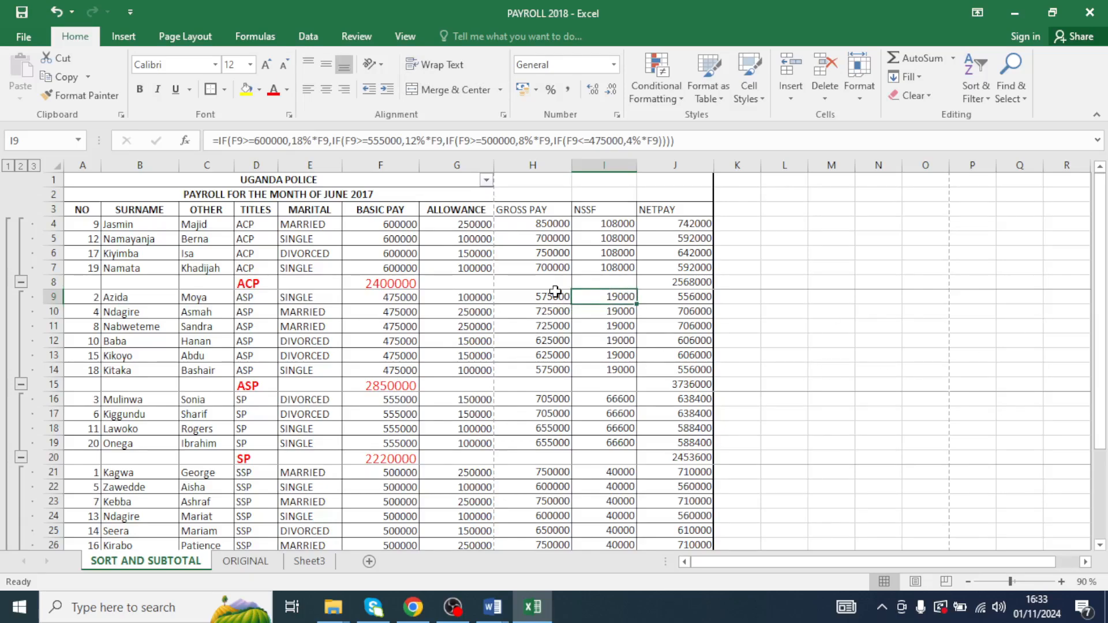
key("Up")
key("Up")
key("Up")
scroll(601, 398, "down", 9)
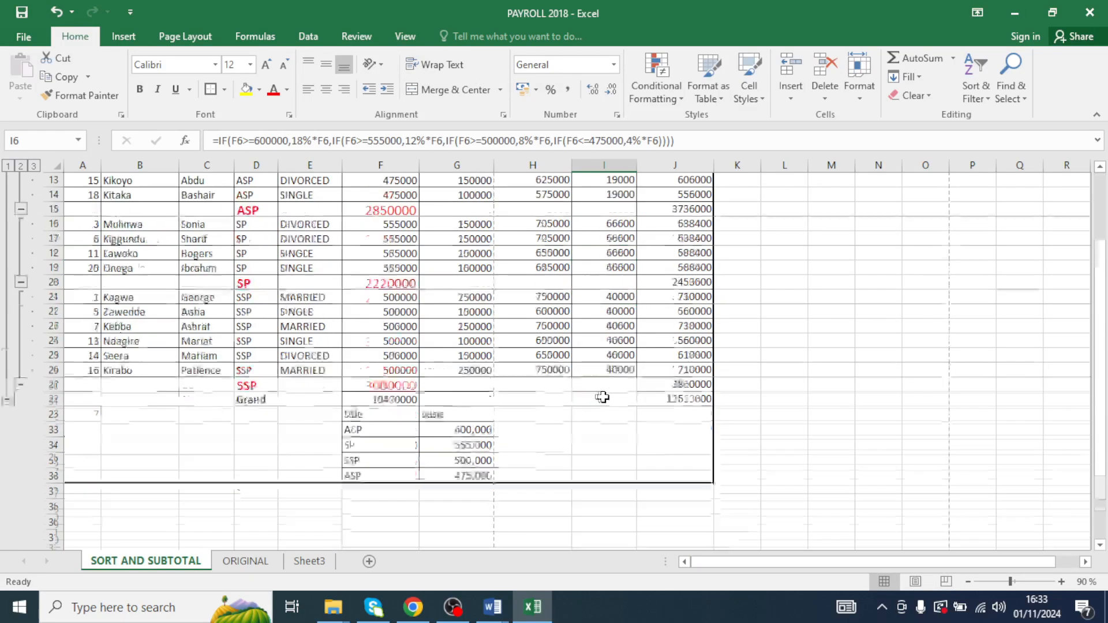
scroll(601, 411, "up", 9)
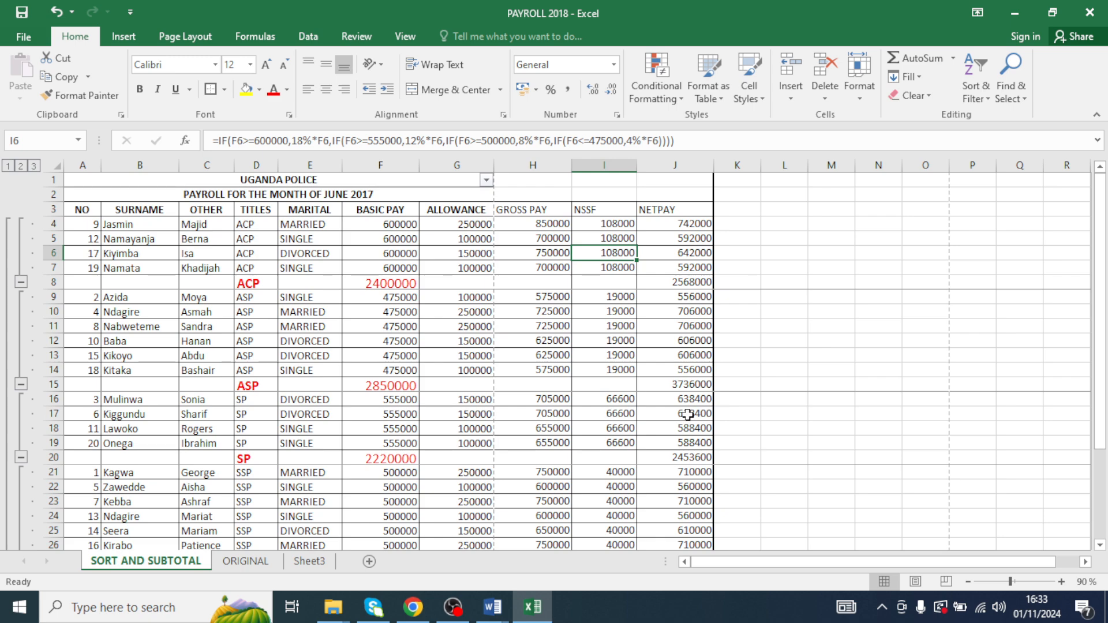
left_click(196, 184)
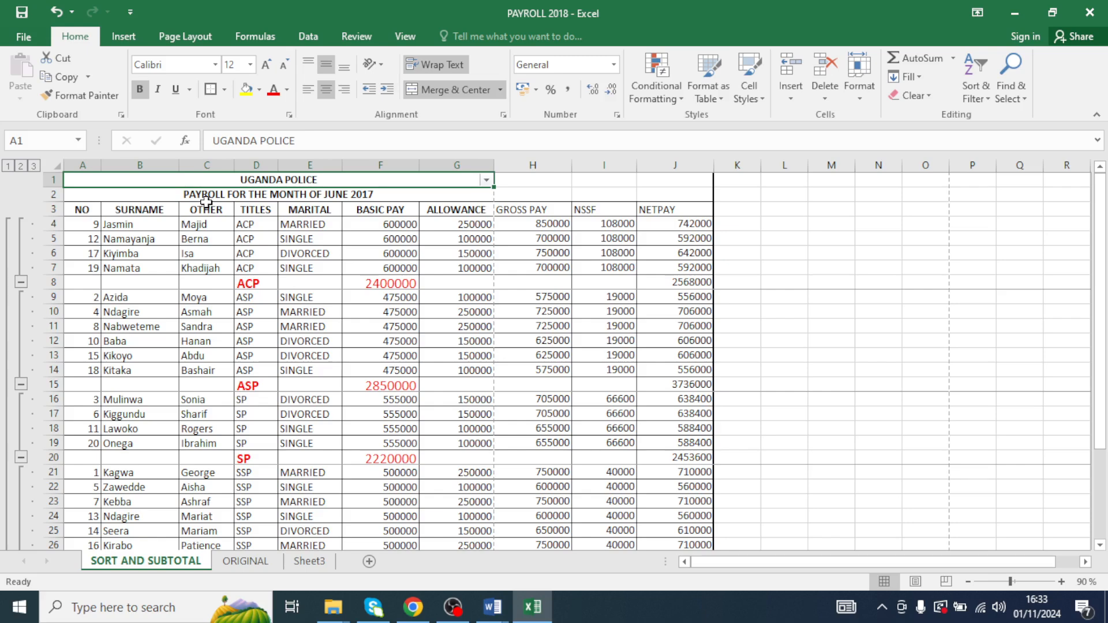
- Fill the UGANDA POLICE title row with green
left_click(204, 206)
left_click(207, 195)
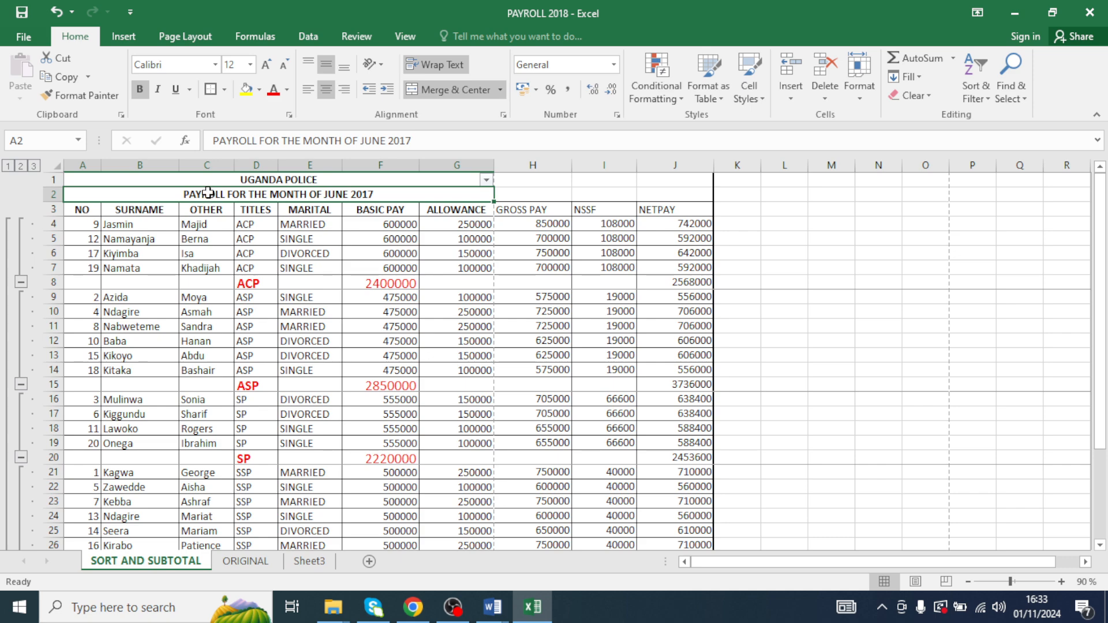
left_click(311, 270)
left_click(232, 180)
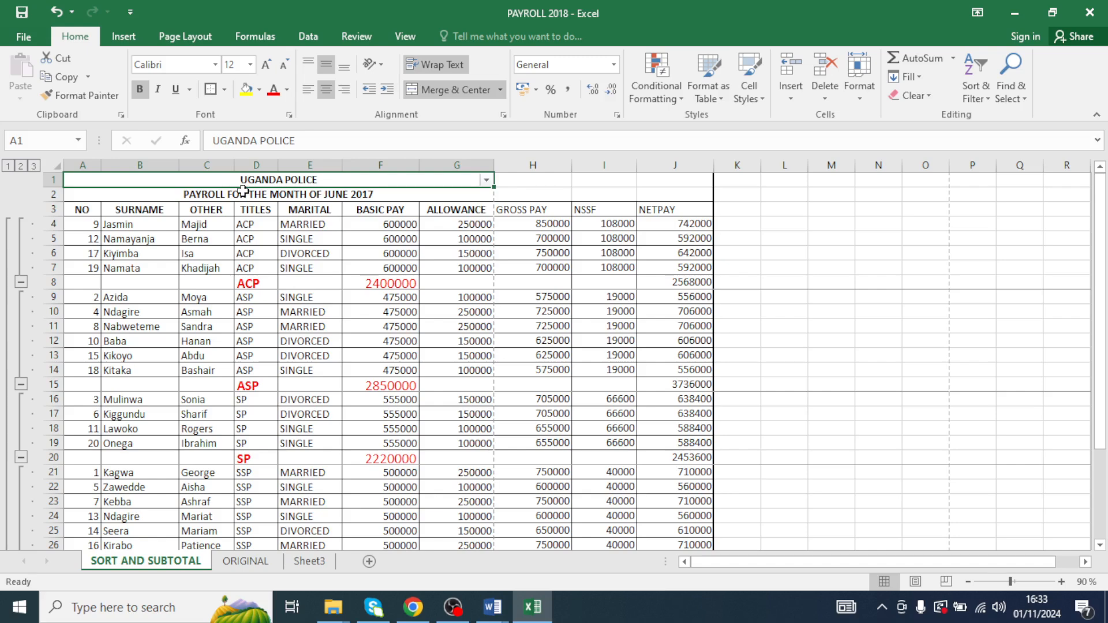
left_click(243, 191)
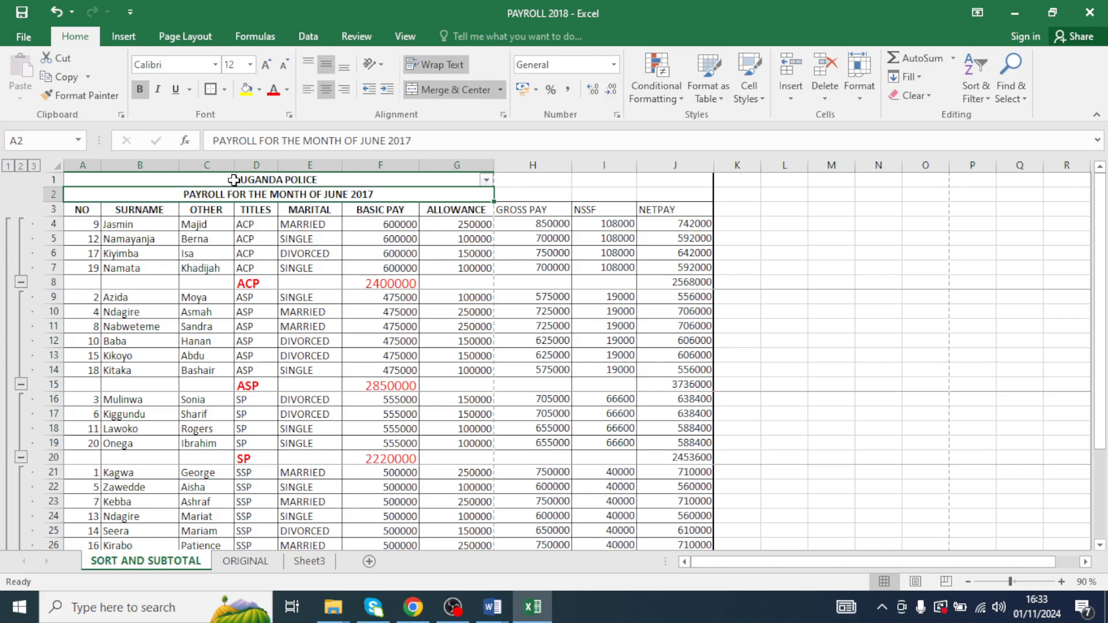
left_click(233, 179)
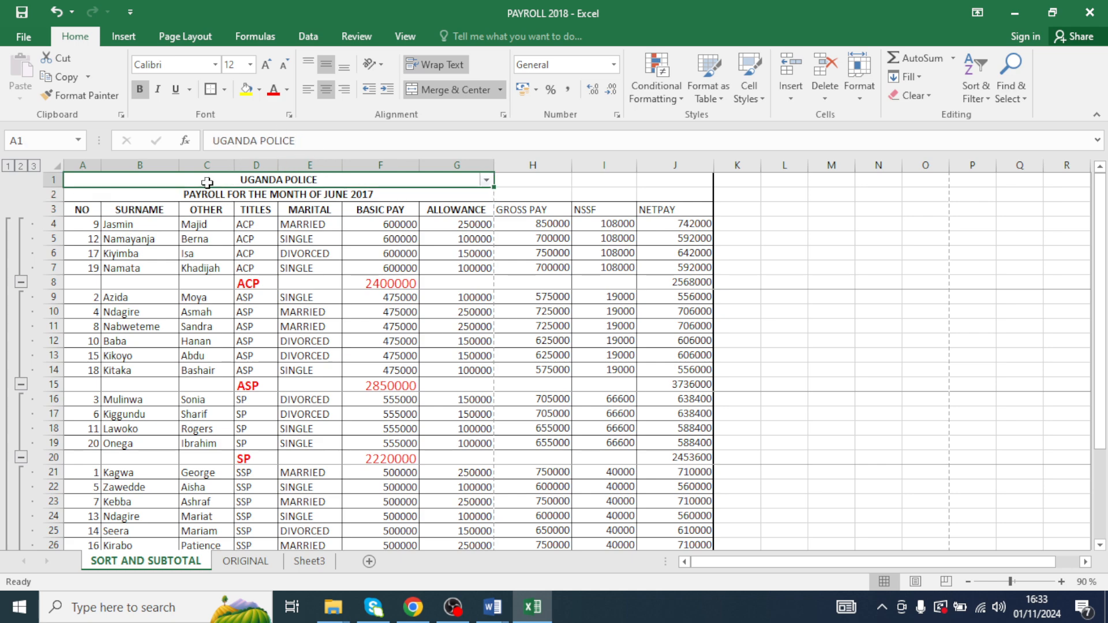
left_click(259, 91)
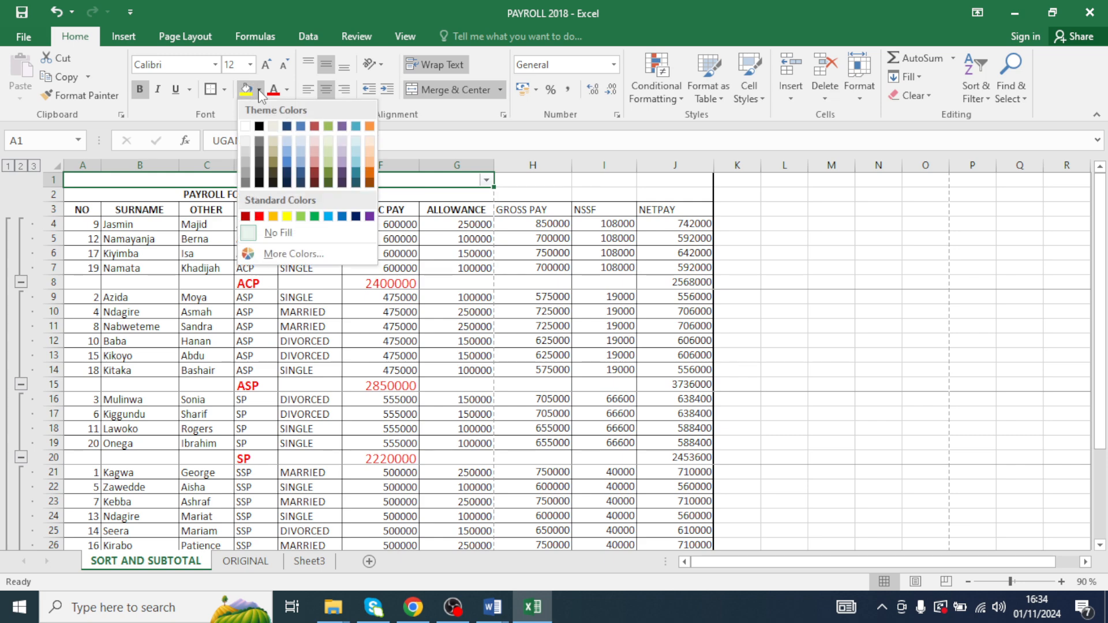
left_click(315, 216)
left_click(316, 224)
- Fill the PAYROLL FOR THE MONTH OF JUNE 2017 title row with orange
left_click(177, 194)
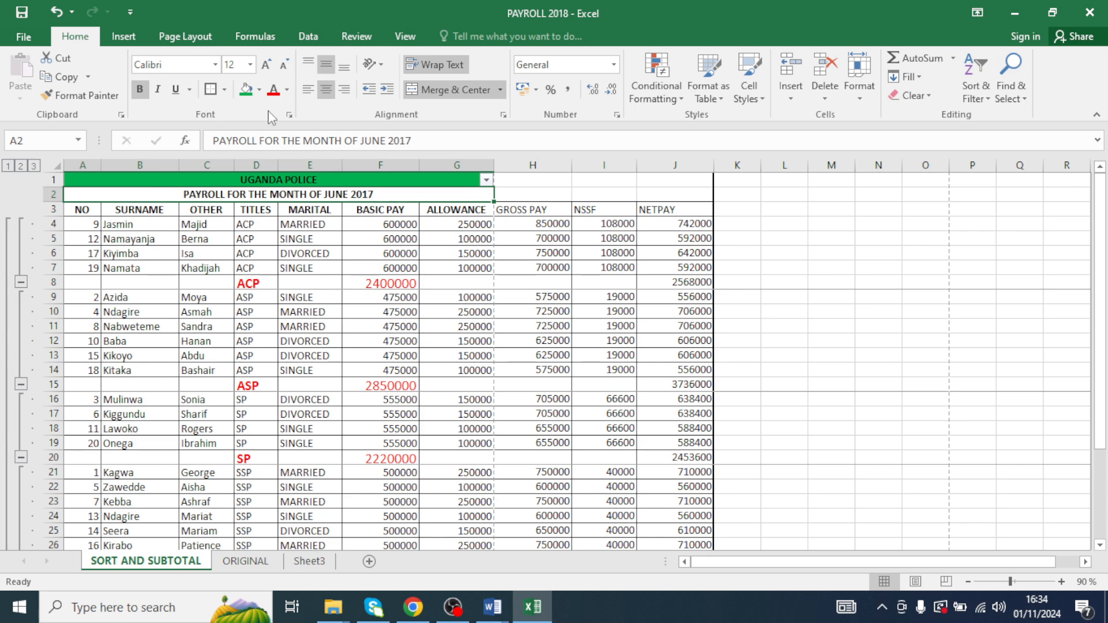
left_click(259, 89)
left_click(273, 217)
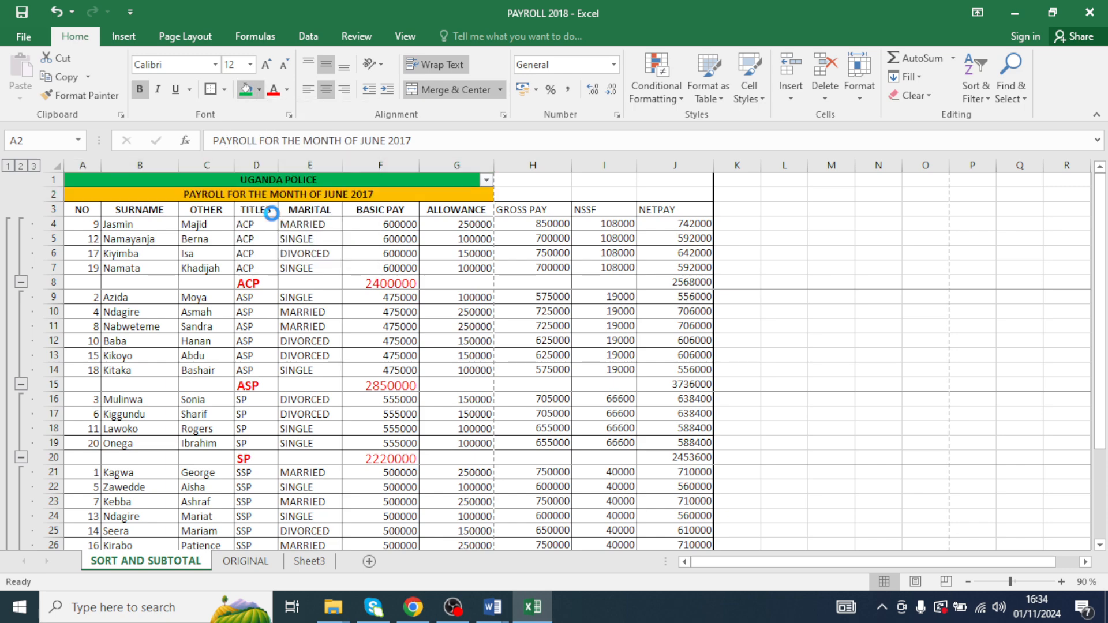
- Review the subtotalled table's formula cells and the title and basic lookup rows below it
left_click(380, 254)
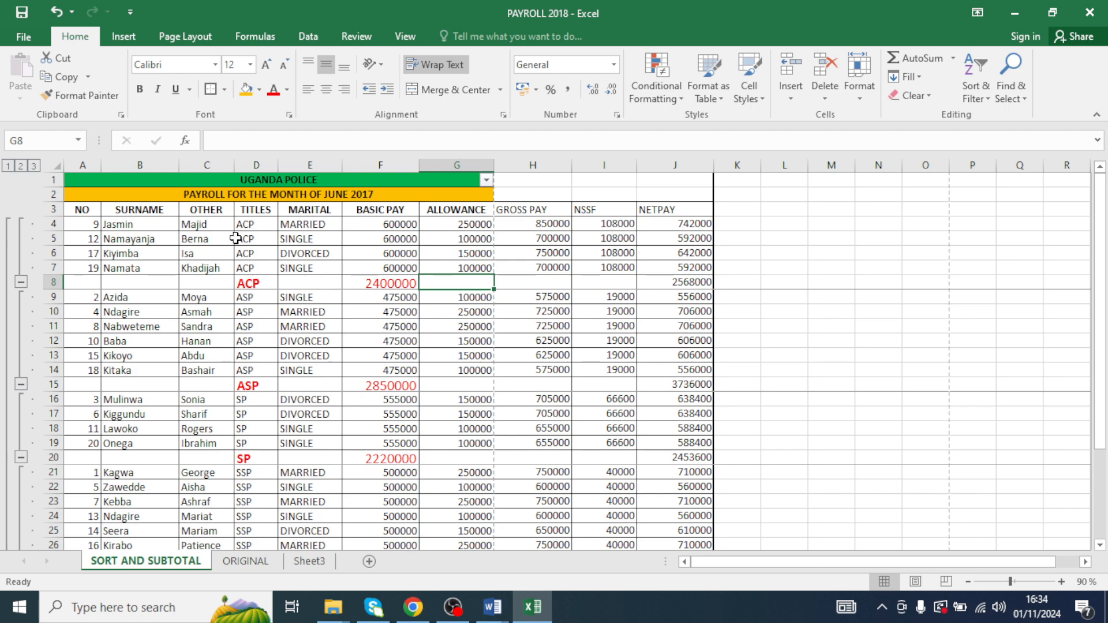
left_click(249, 286)
left_click(277, 194)
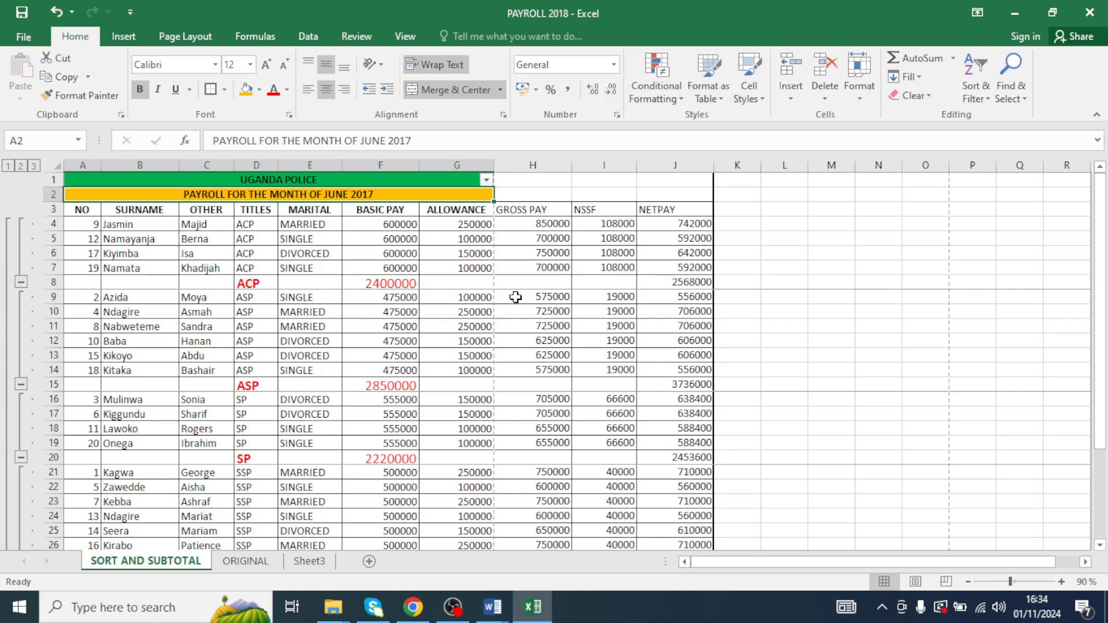
left_click(478, 353)
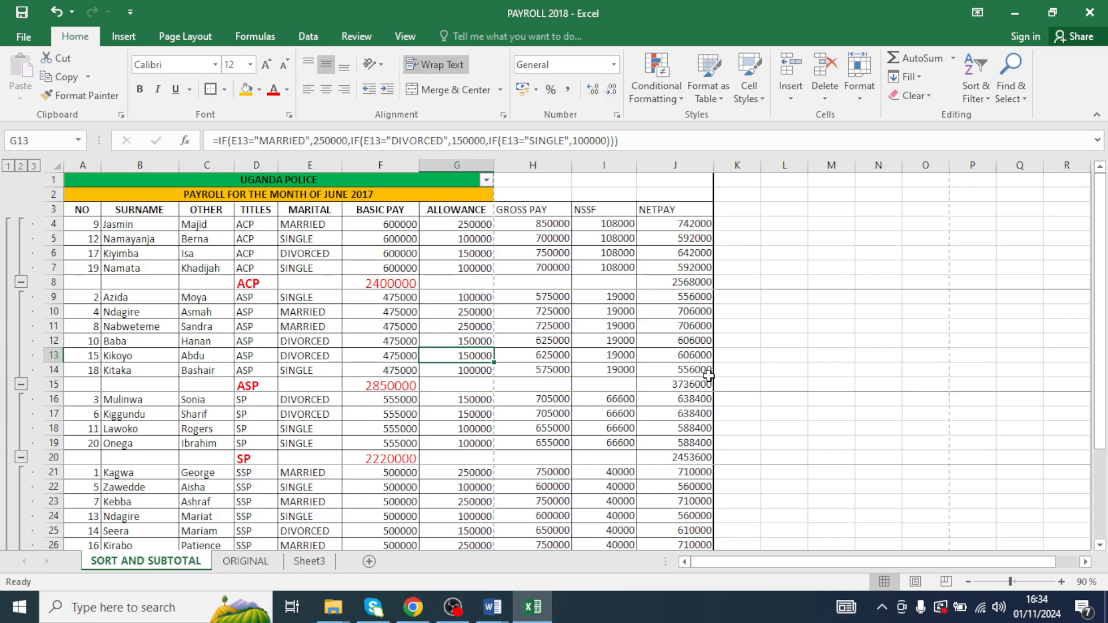
scroll(746, 457, "down", 5)
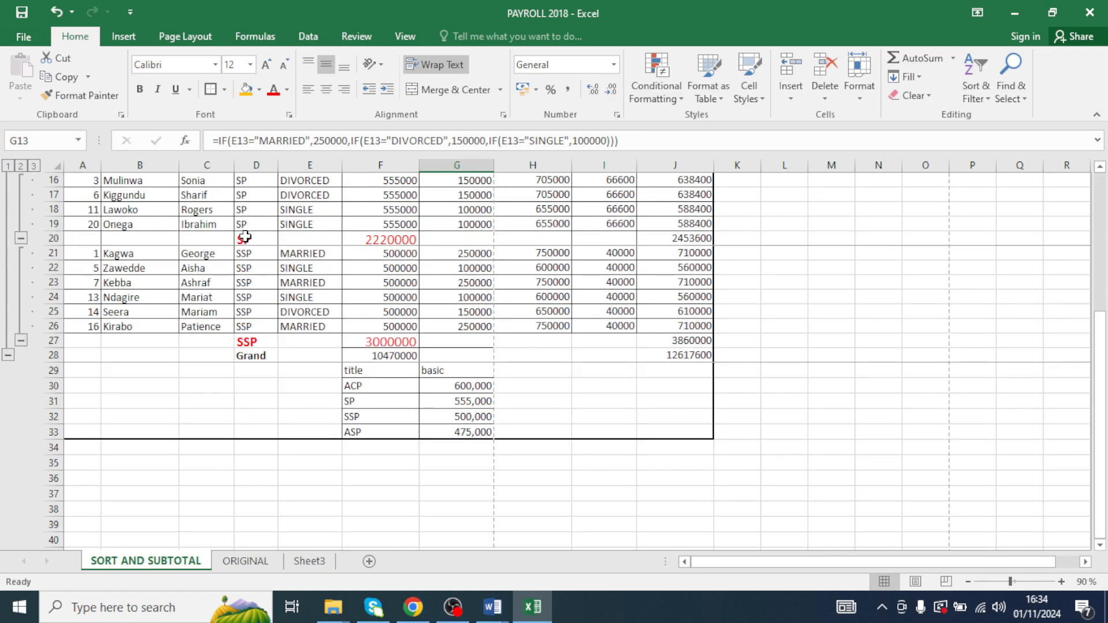
left_click(369, 296)
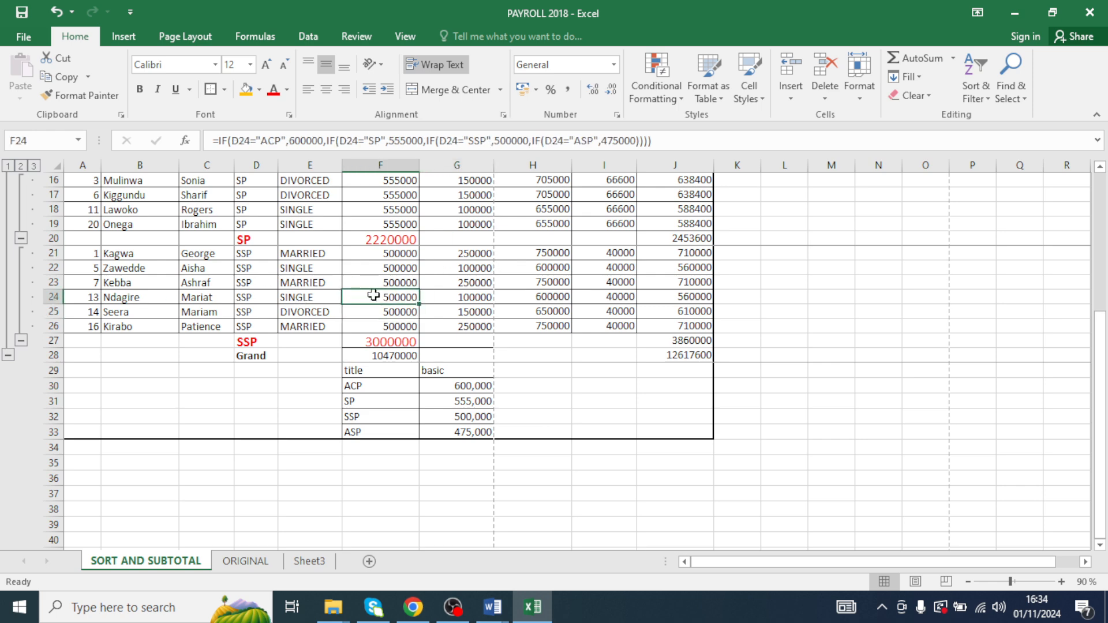
scroll(376, 327, "up", 5)
scroll(377, 339, "down", 7)
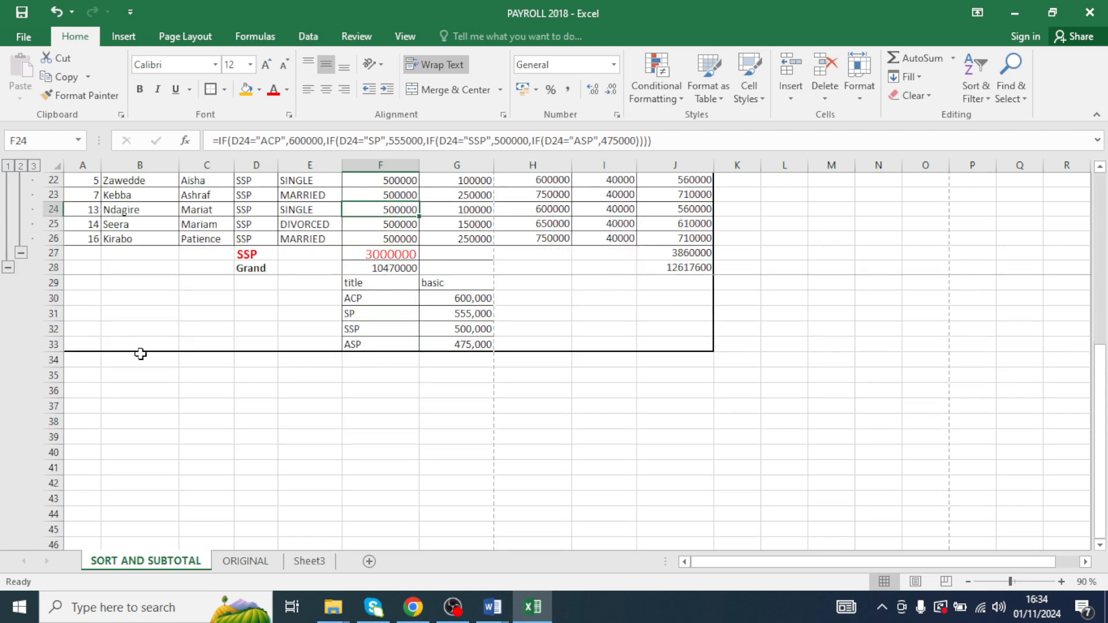
scroll(173, 381, "up", 3)
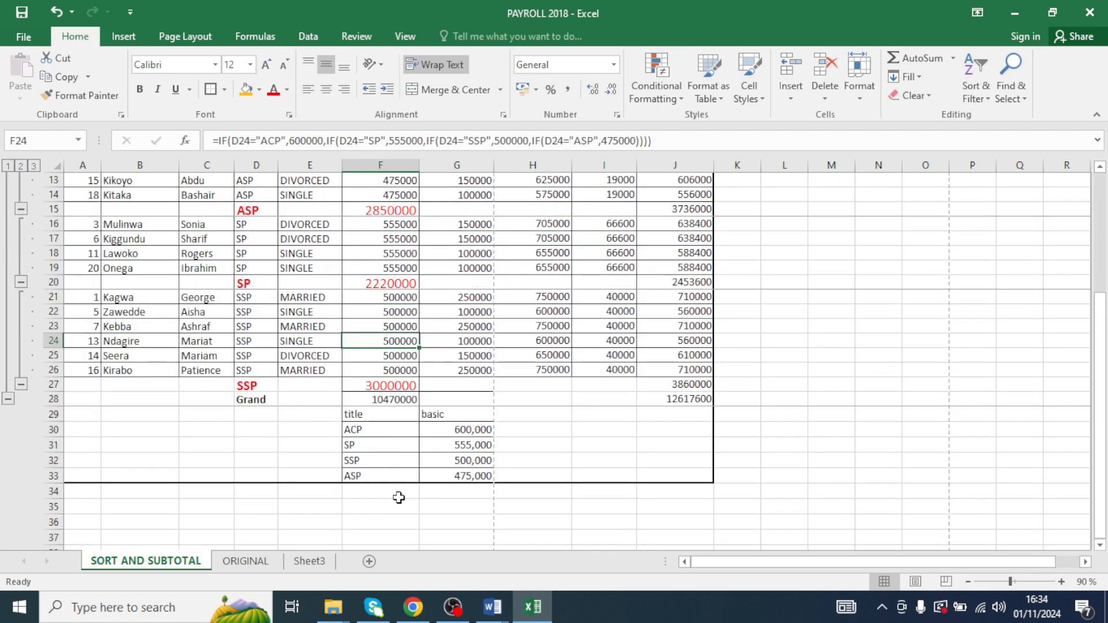
scroll(352, 455, "down", 2)
left_click(308, 356)
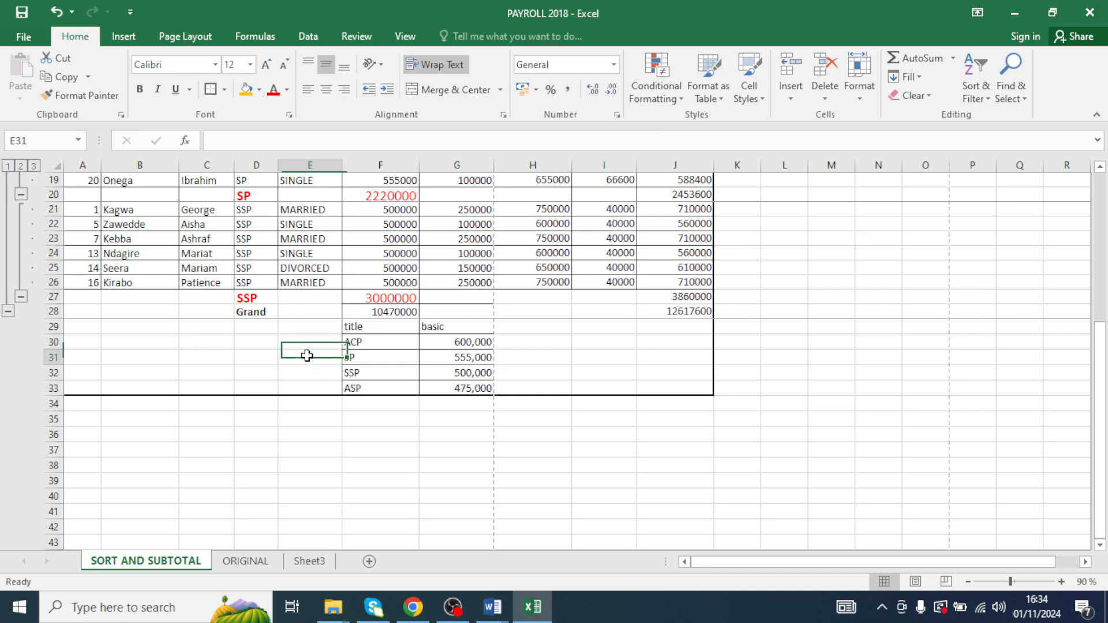
left_click(258, 354)
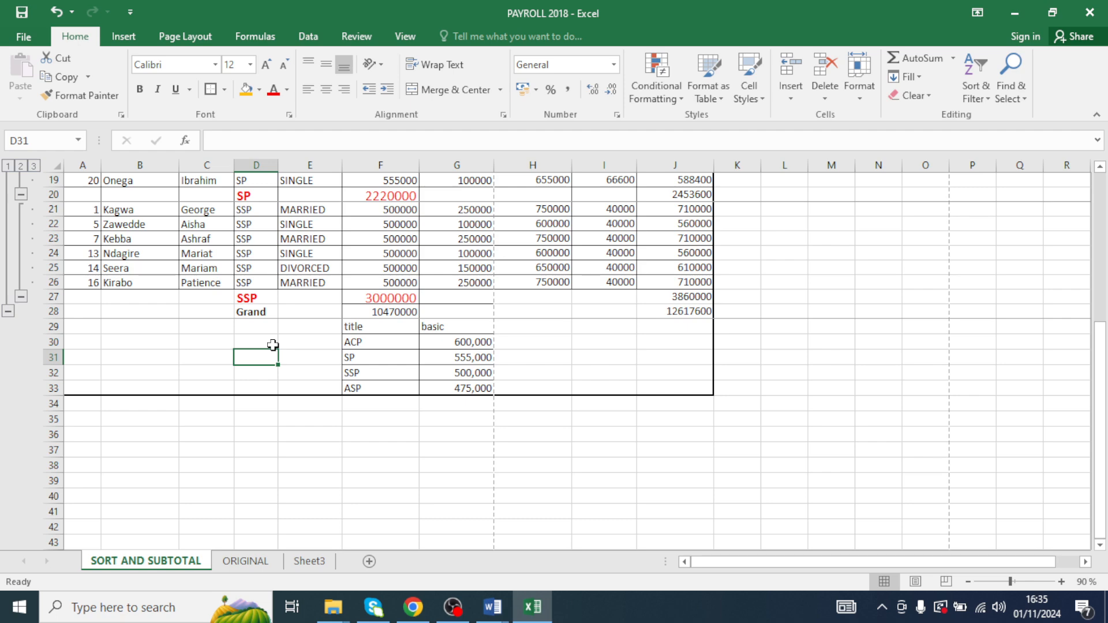
scroll(354, 316, "up", 6)
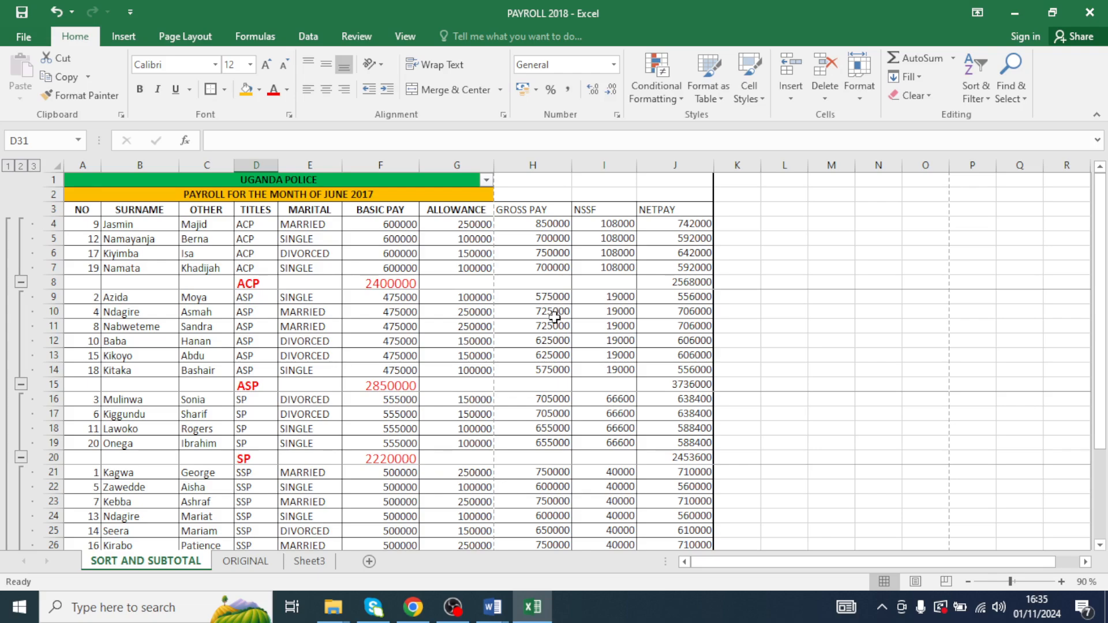
scroll(542, 360, "down", 1)
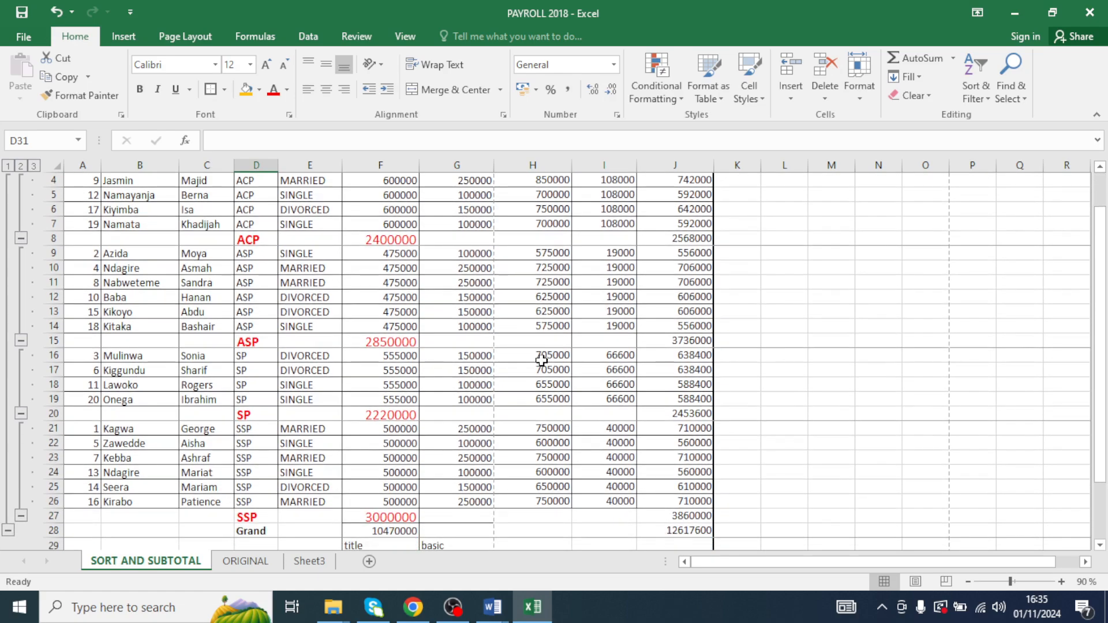
scroll(561, 376, "up", 1)
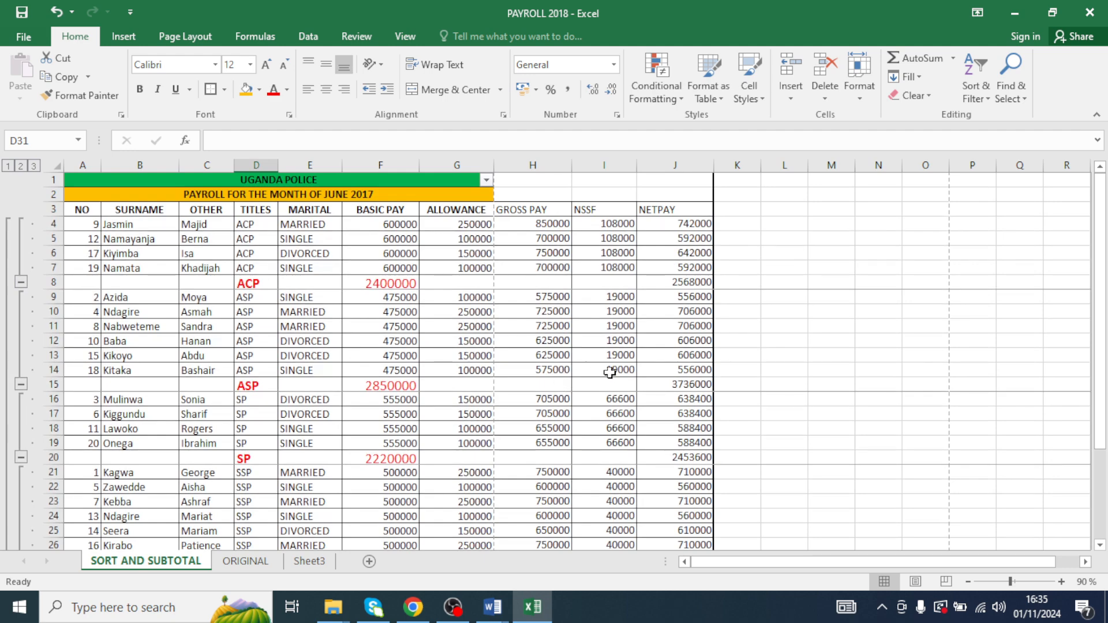
scroll(563, 481, "down", 3)
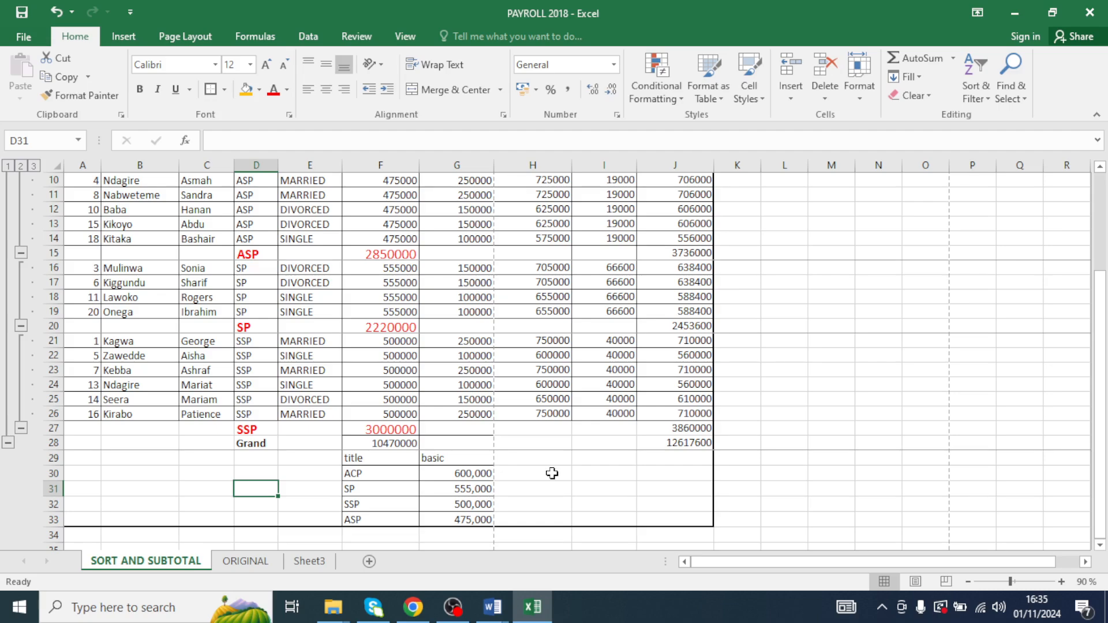
- Enter the label POLICEMEN ABOVE 700000 in cell H30 and widen column H to fit it
left_click(549, 472)
scroll(545, 346, "up", 3)
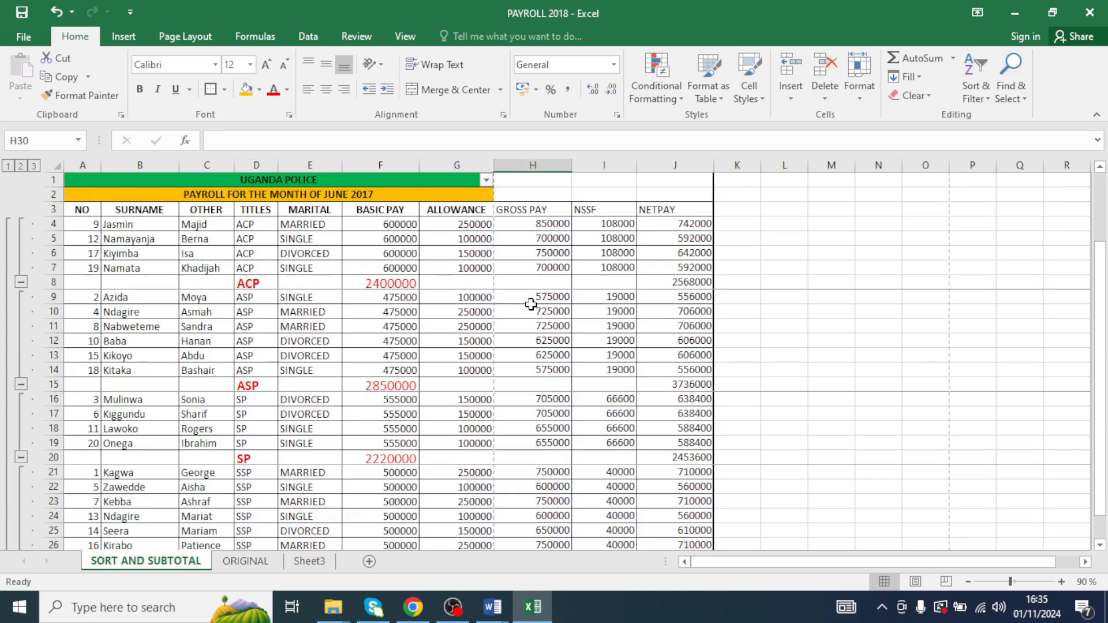
scroll(533, 198, "down", 5)
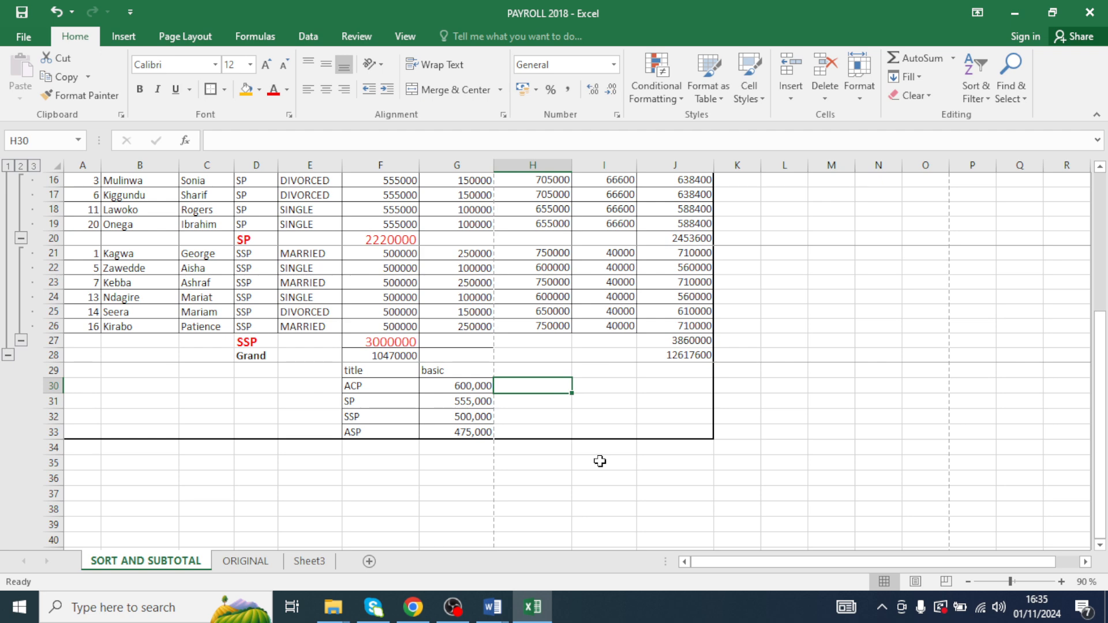
type("POLICE")
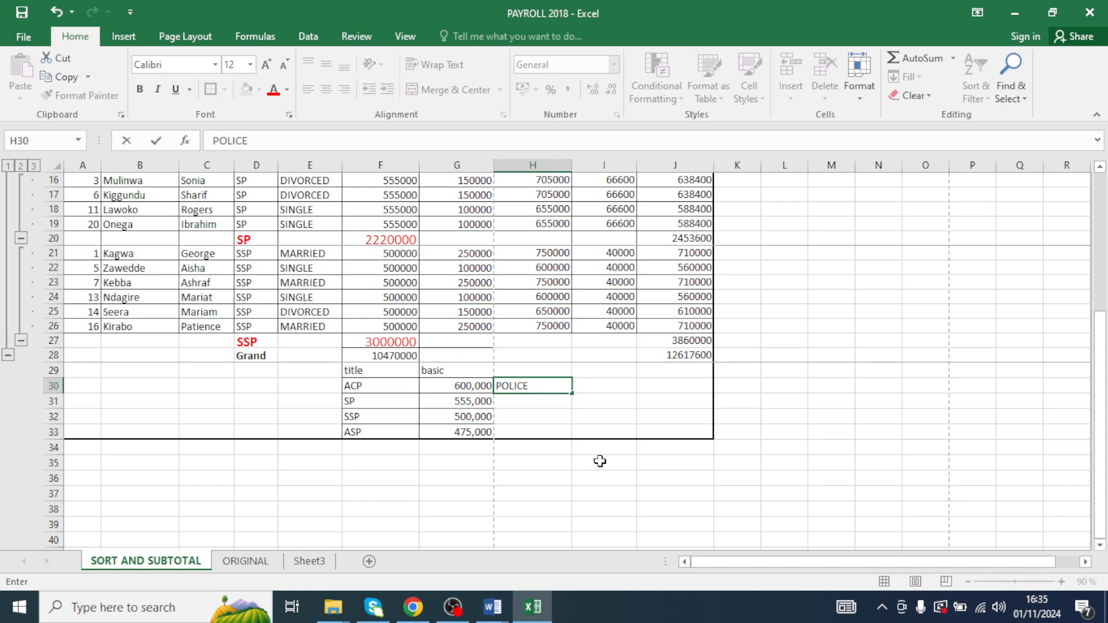
type("MEN ABOVE 7")
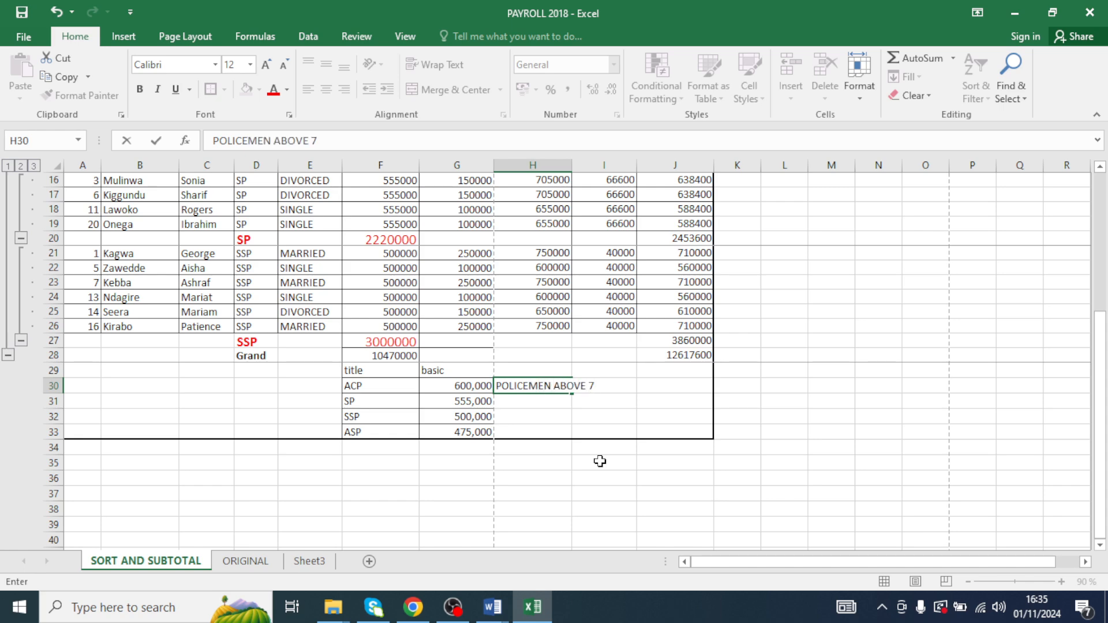
type("00000")
left_click(604, 165)
left_click_drag(571, 165, 629, 178)
- Make the POLICEMEN ABOVE 700000 label bold with an orange fill
left_click(632, 386)
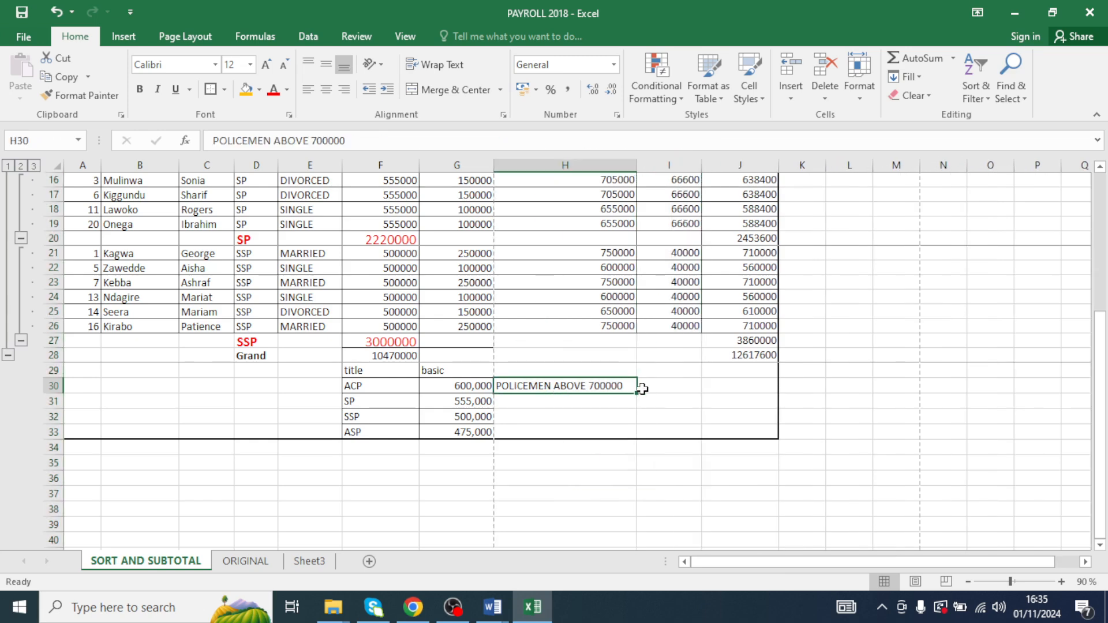
left_click(140, 89)
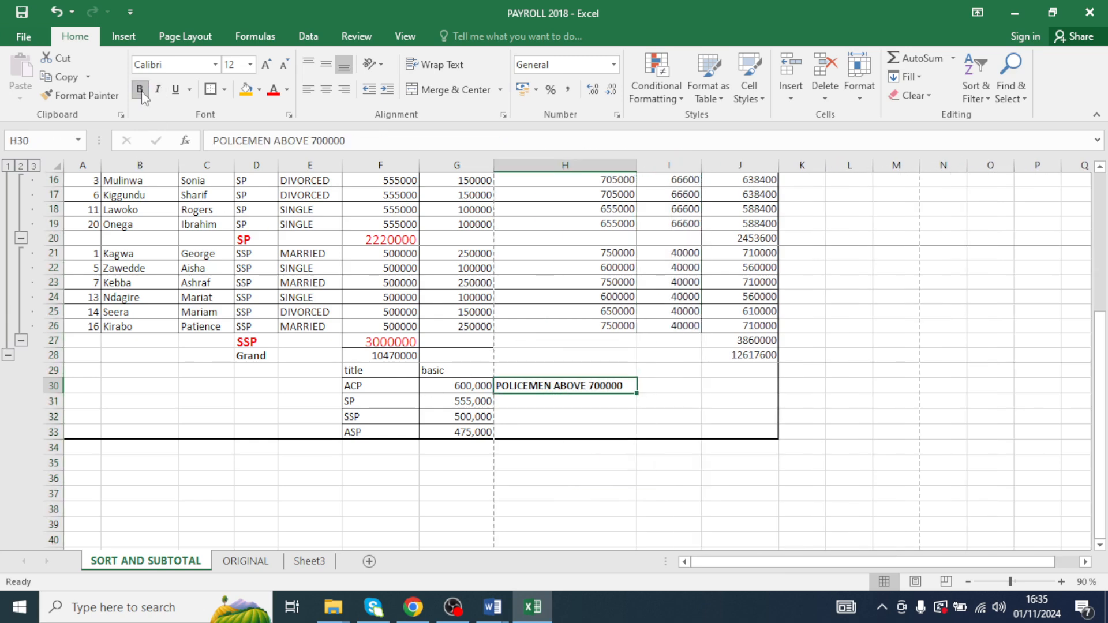
left_click(245, 89)
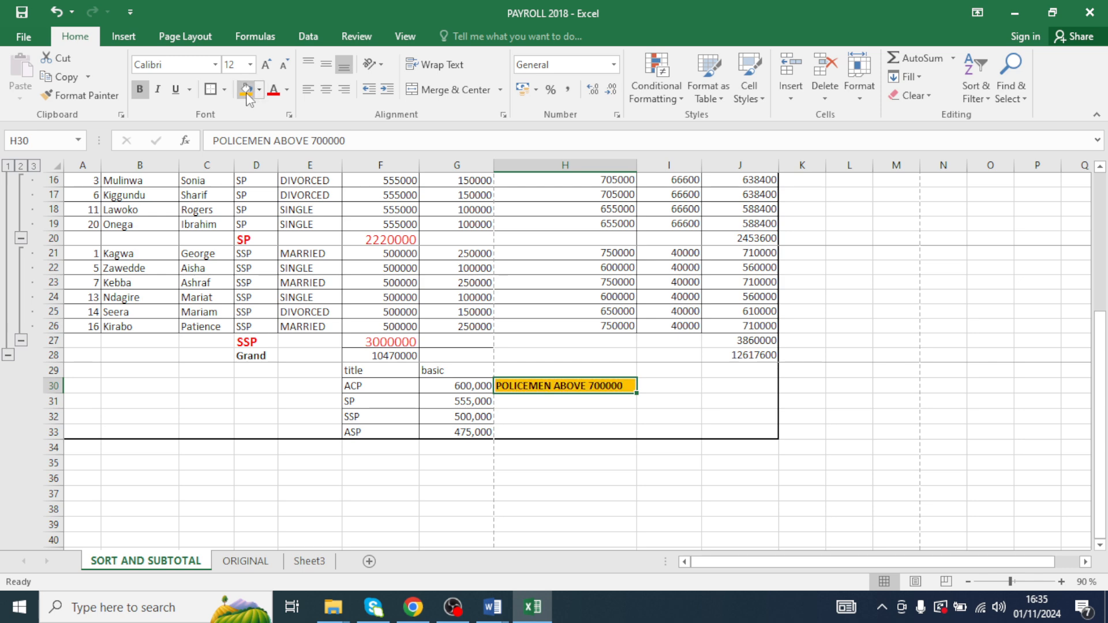
- Enter a COUNTIF formula in cell H31 counting gross pay values in H4:H26 greater than 700000
left_click(673, 411)
left_click(595, 403)
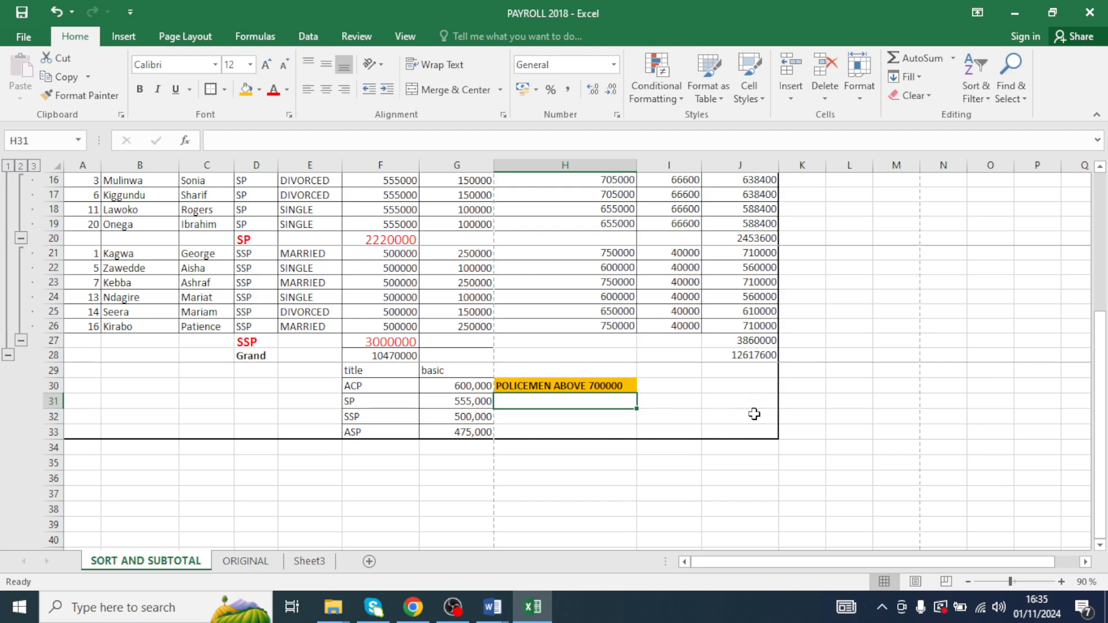
scroll(756, 505, "up", 5)
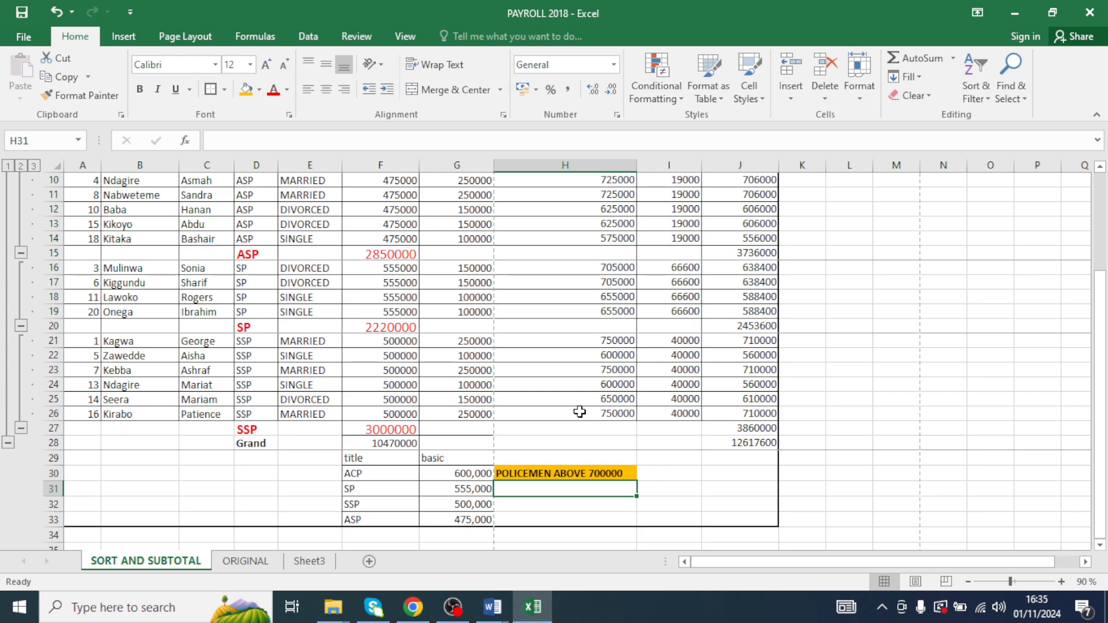
scroll(548, 365, "up", 3)
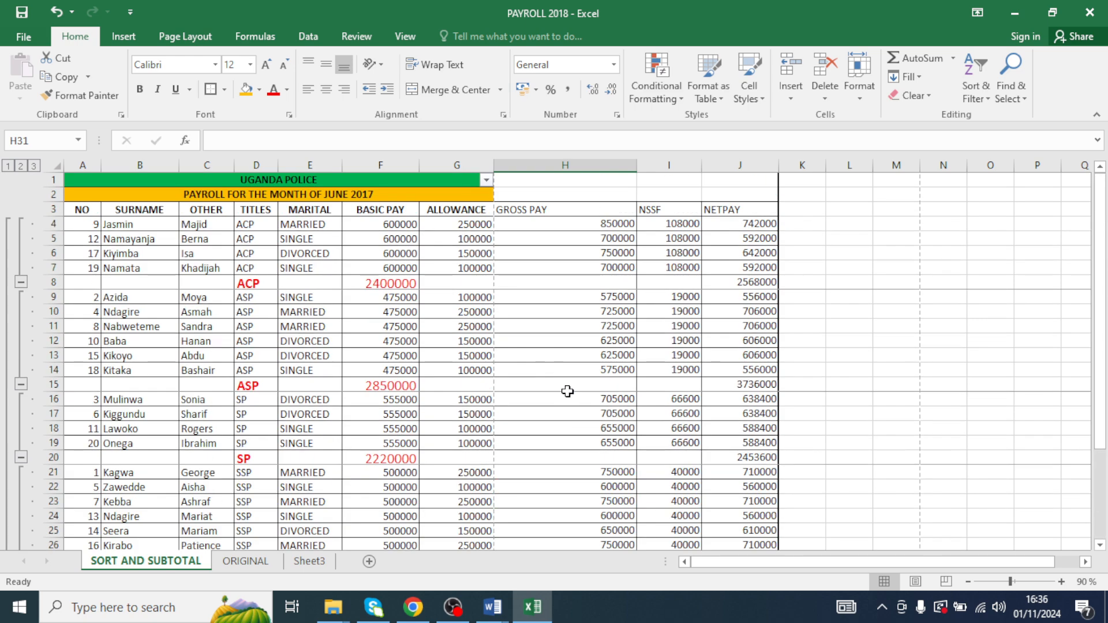
scroll(569, 388, "down", 4)
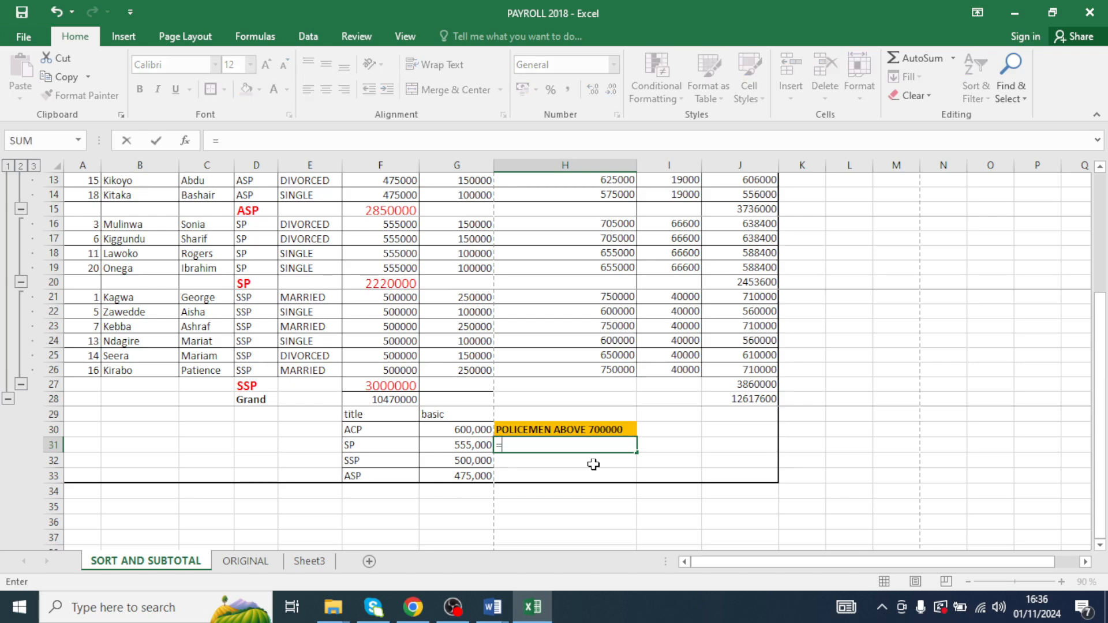
type("=COUNTIF(")
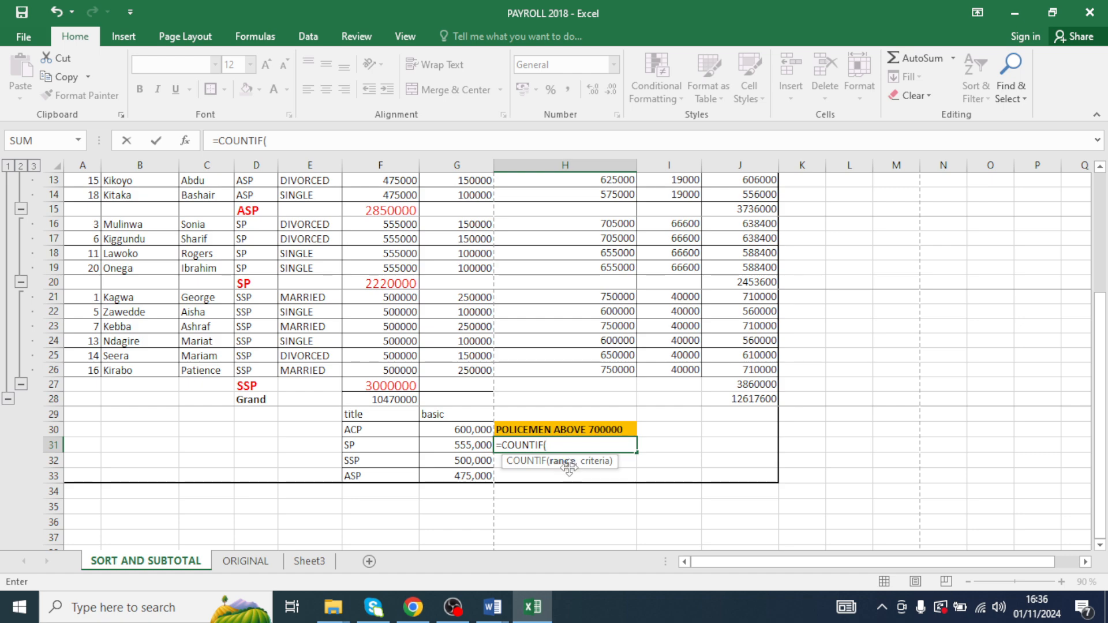
scroll(574, 438, "up", 4)
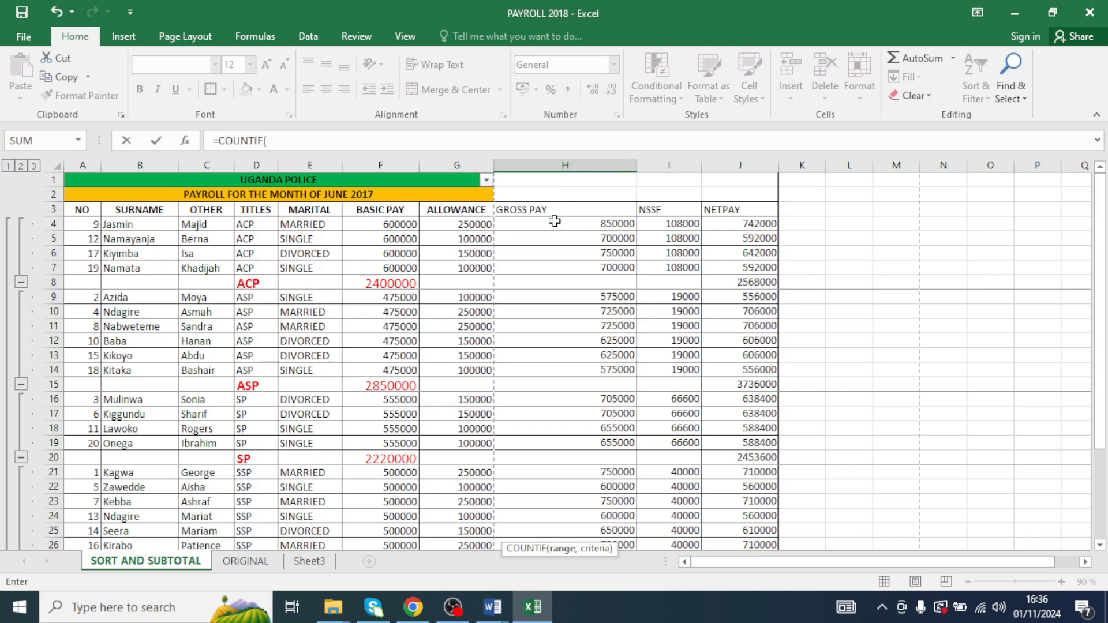
scroll(550, 221, "down", 3)
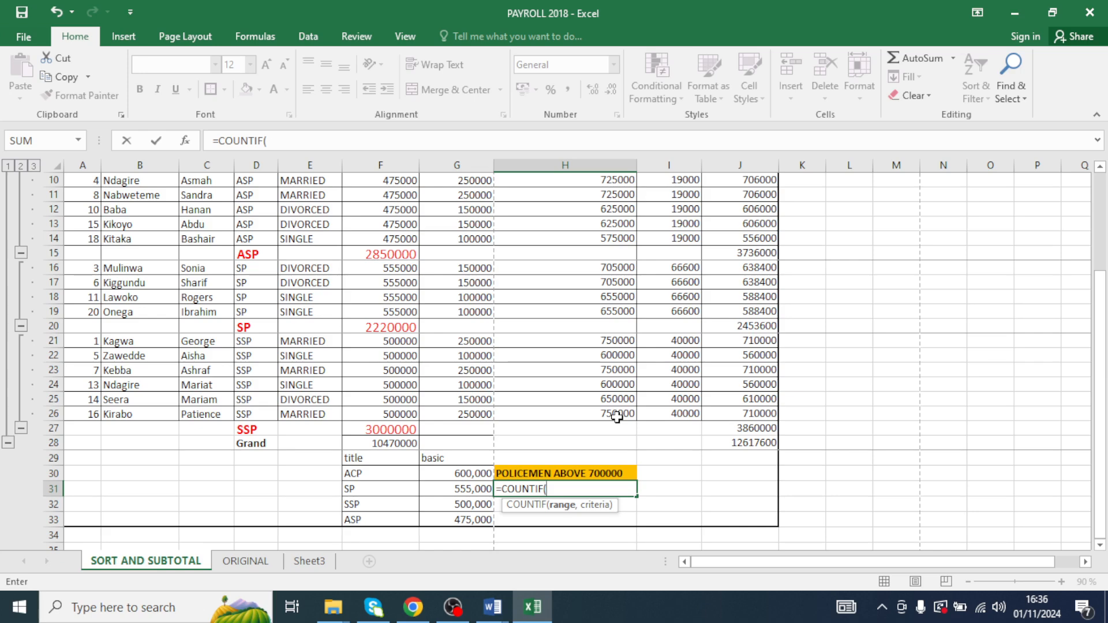
type("H4:H26")
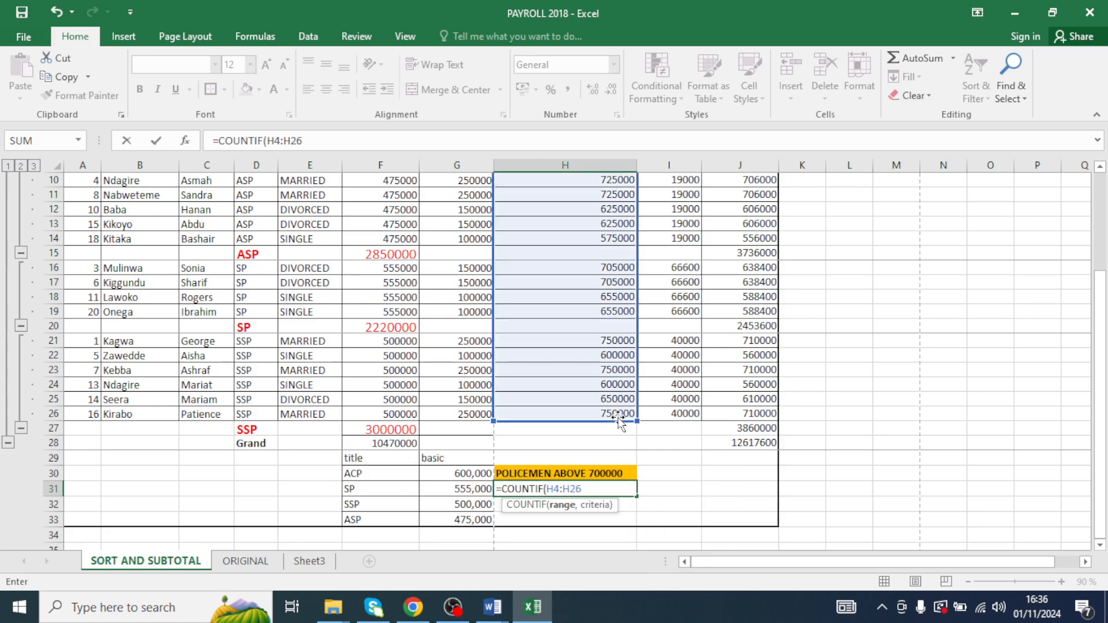
scroll(618, 416, "up", 3)
scroll(617, 417, "down", 2)
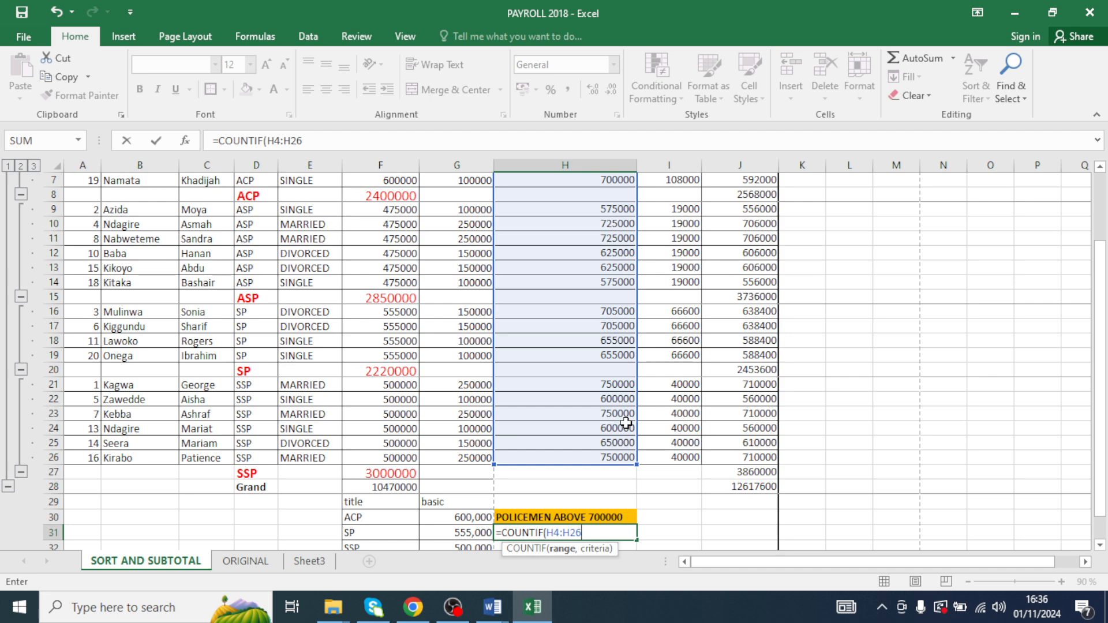
type(",")
scroll(566, 425, "up", 2)
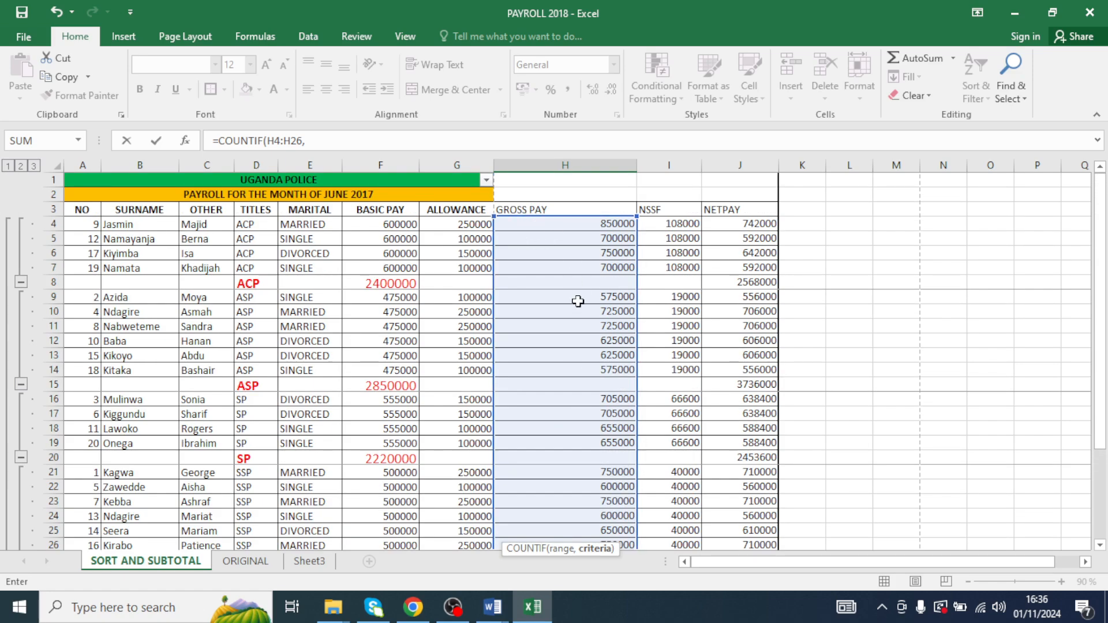
scroll(576, 351, "down", 2)
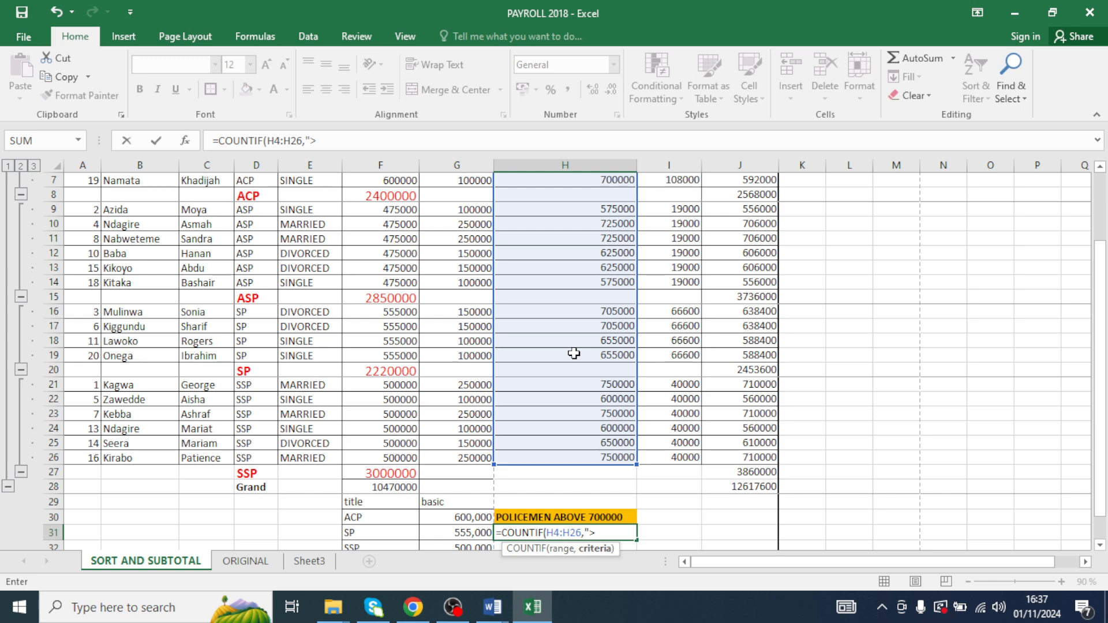
type("700000\")")
key("Return")
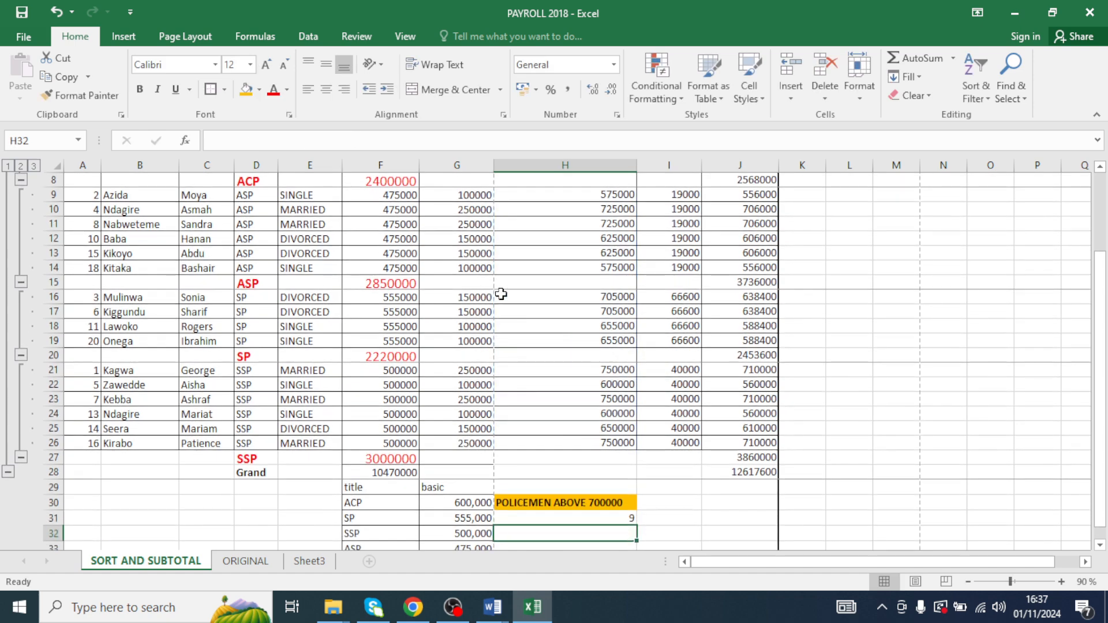
- Review the count result and the individual gross pay cells from H4 to H26 it counts
left_click(586, 518)
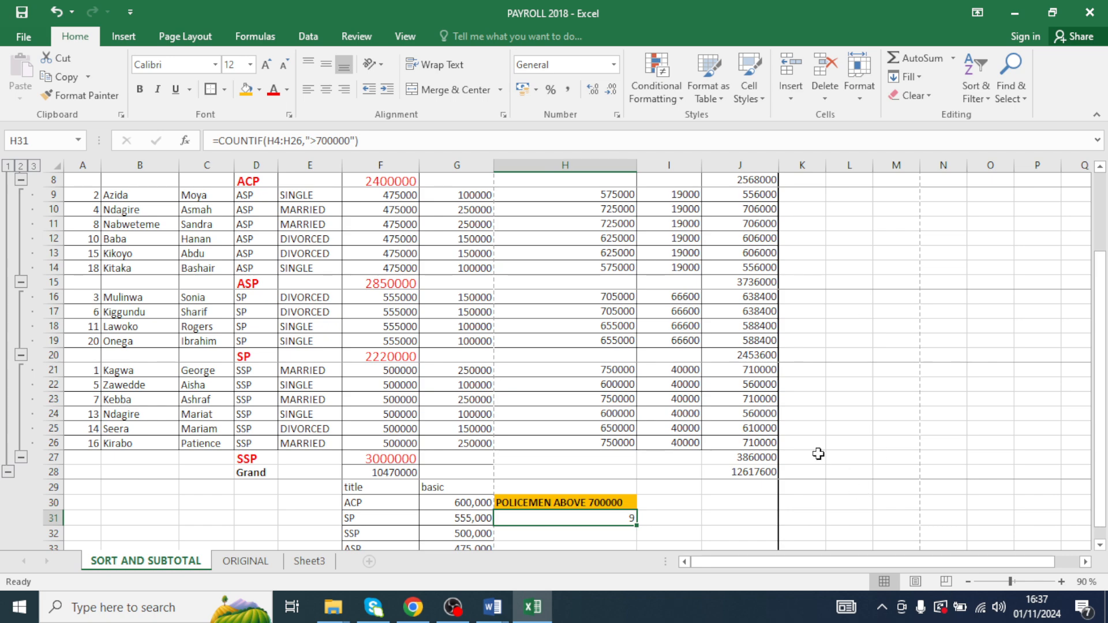
scroll(682, 456, "up", 1)
scroll(681, 457, "up", 2)
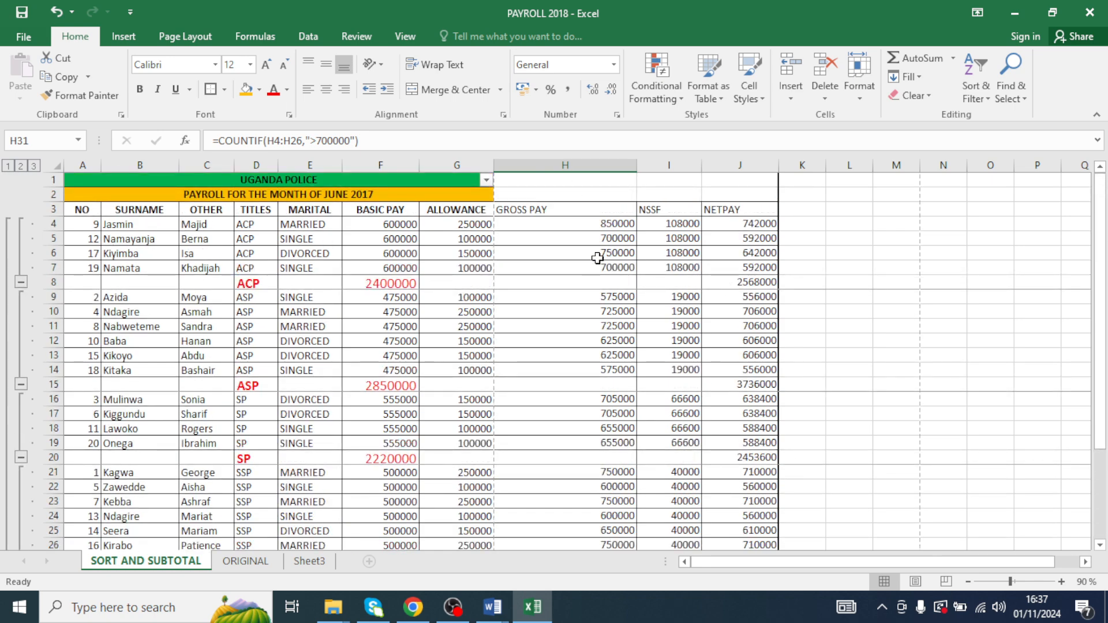
left_click(575, 224)
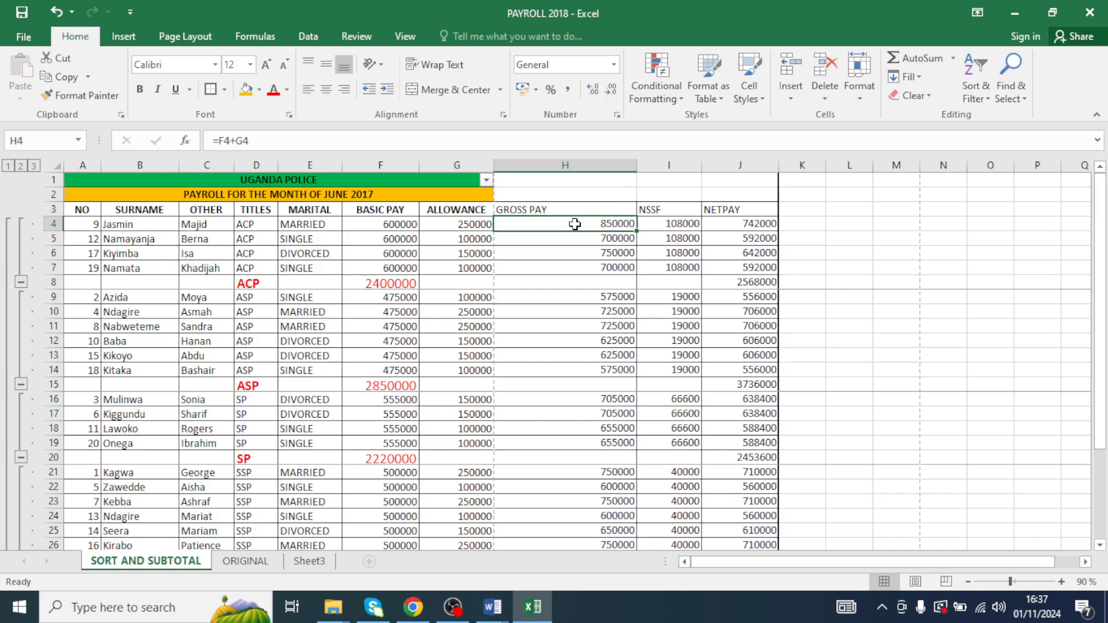
left_click(613, 253)
left_click(609, 310)
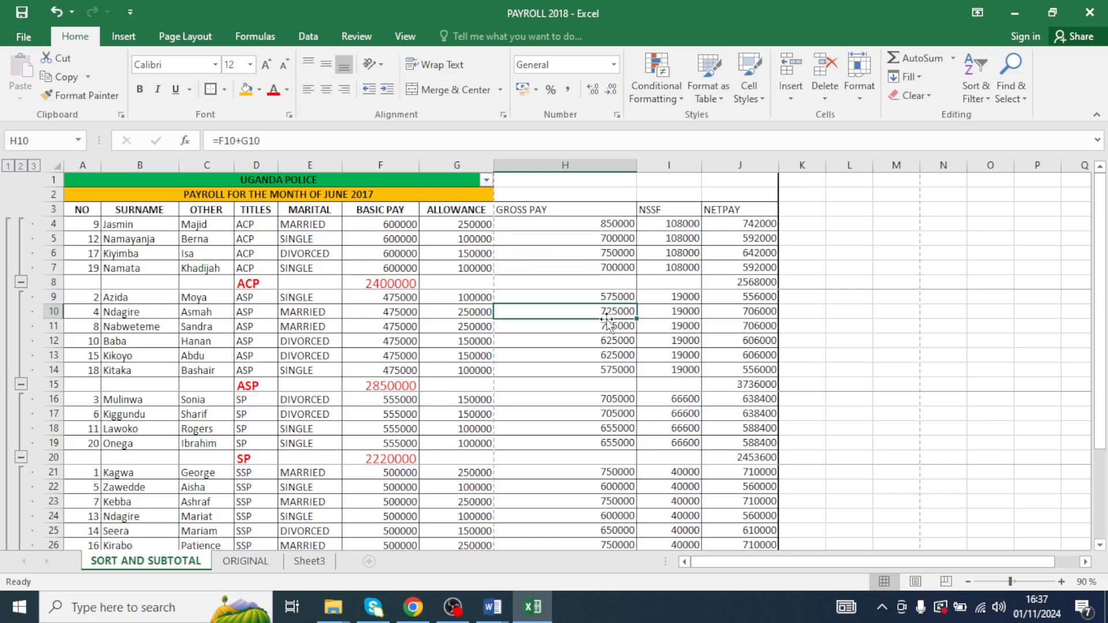
left_click(603, 325)
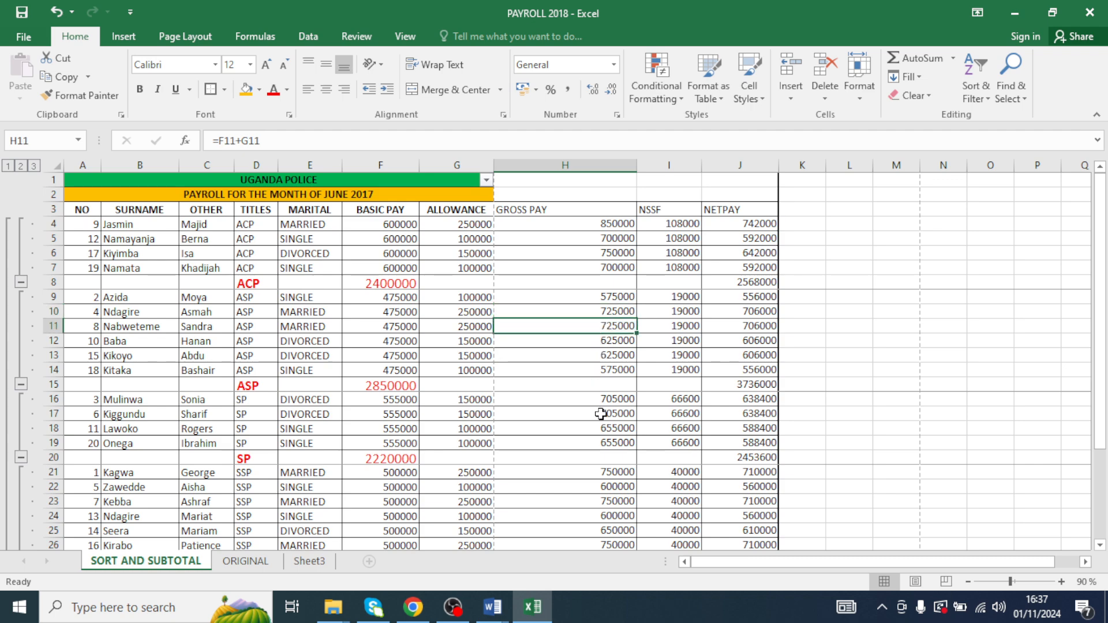
scroll(602, 429, "down", 1)
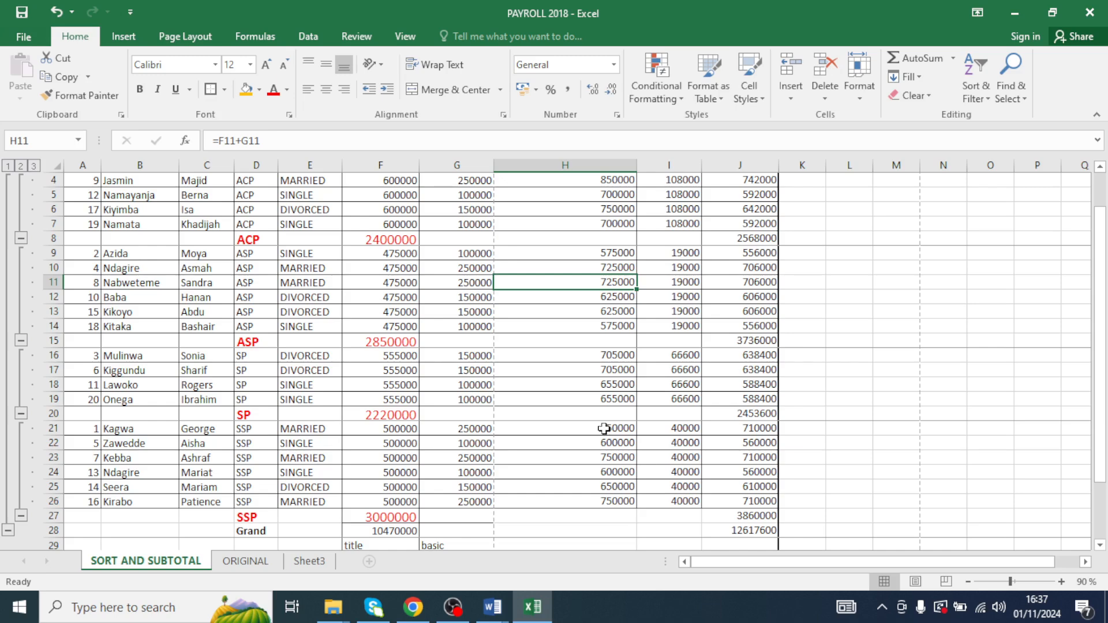
left_click(603, 430)
left_click(604, 456)
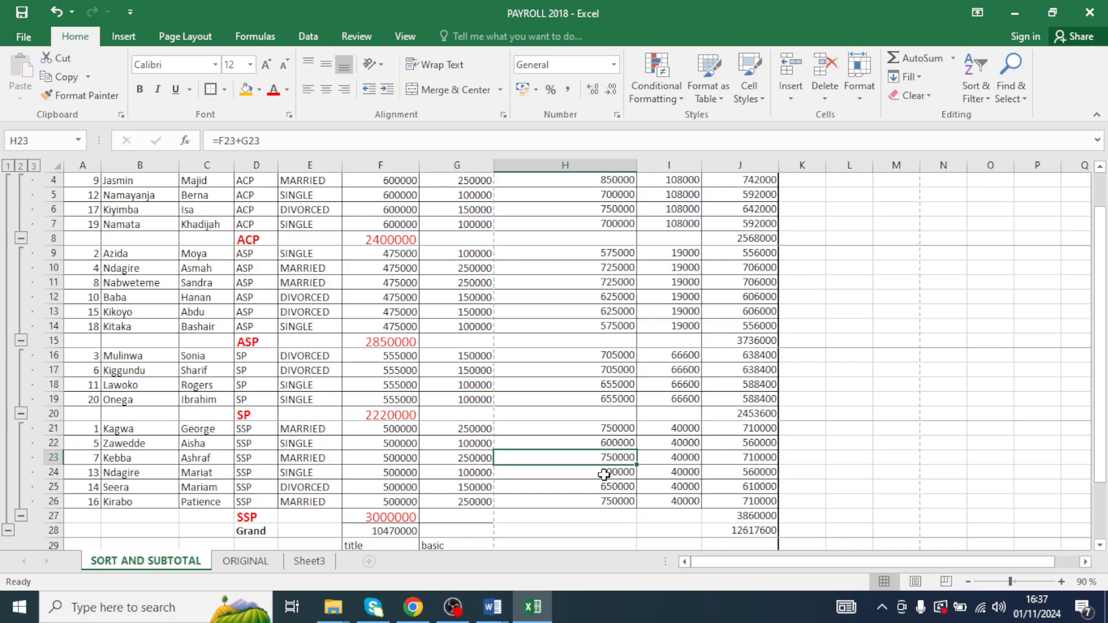
left_click(604, 500)
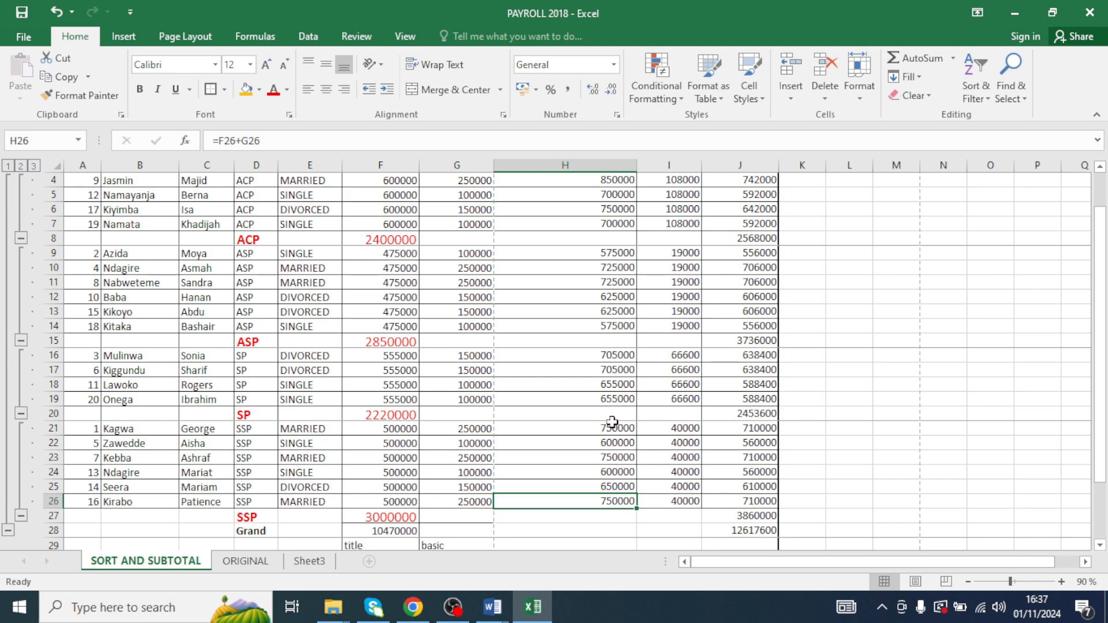
scroll(611, 421, "up", 1)
left_click(591, 224)
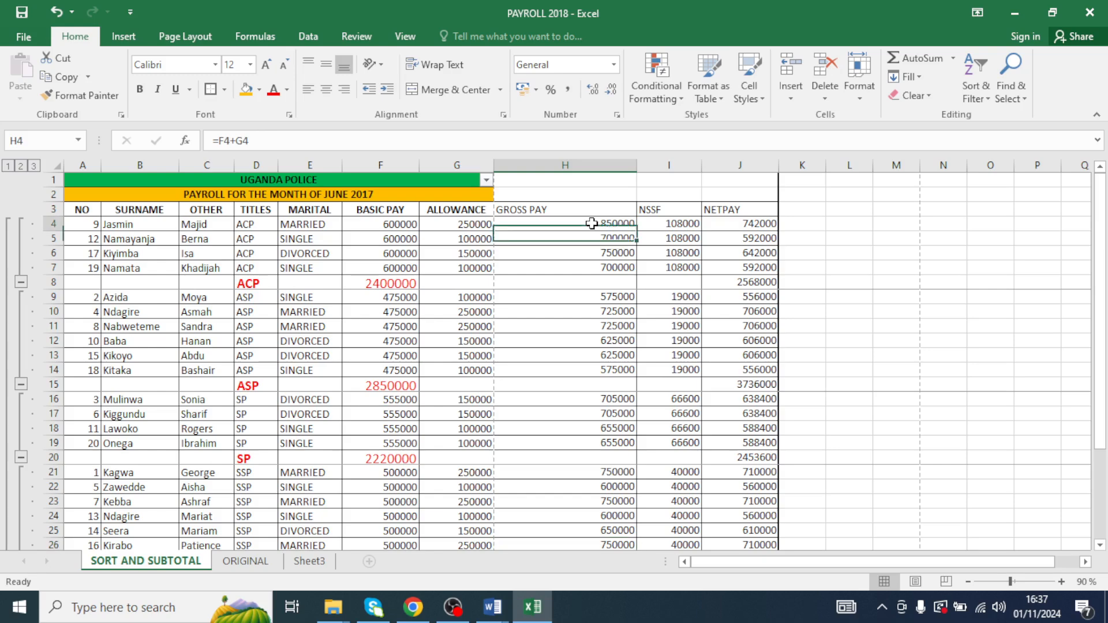
left_click(614, 254)
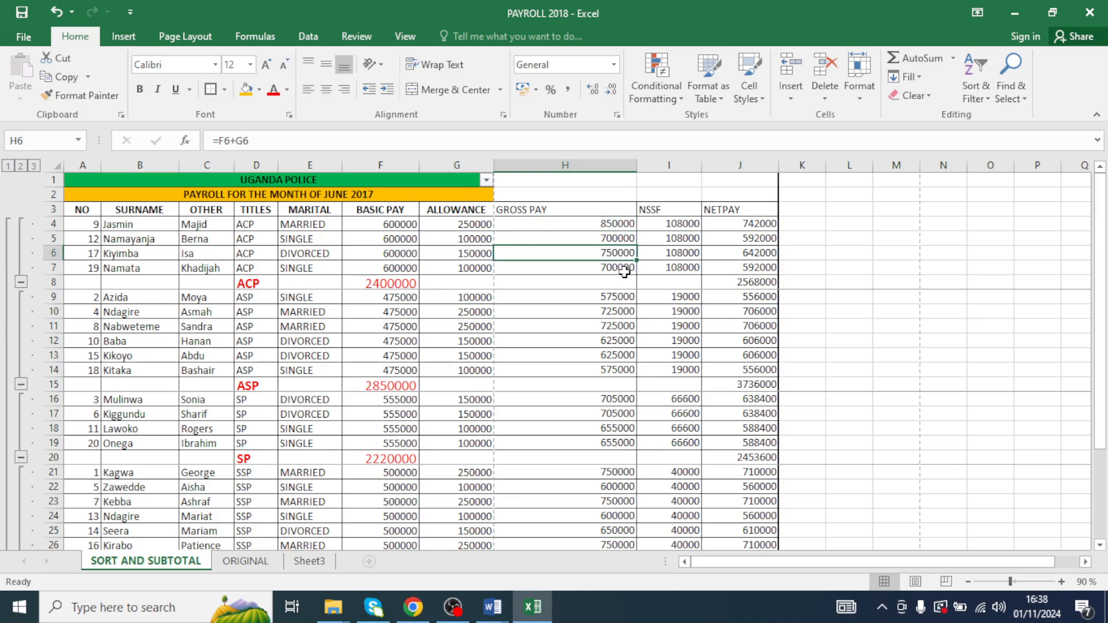
left_click(621, 313)
left_click(615, 327)
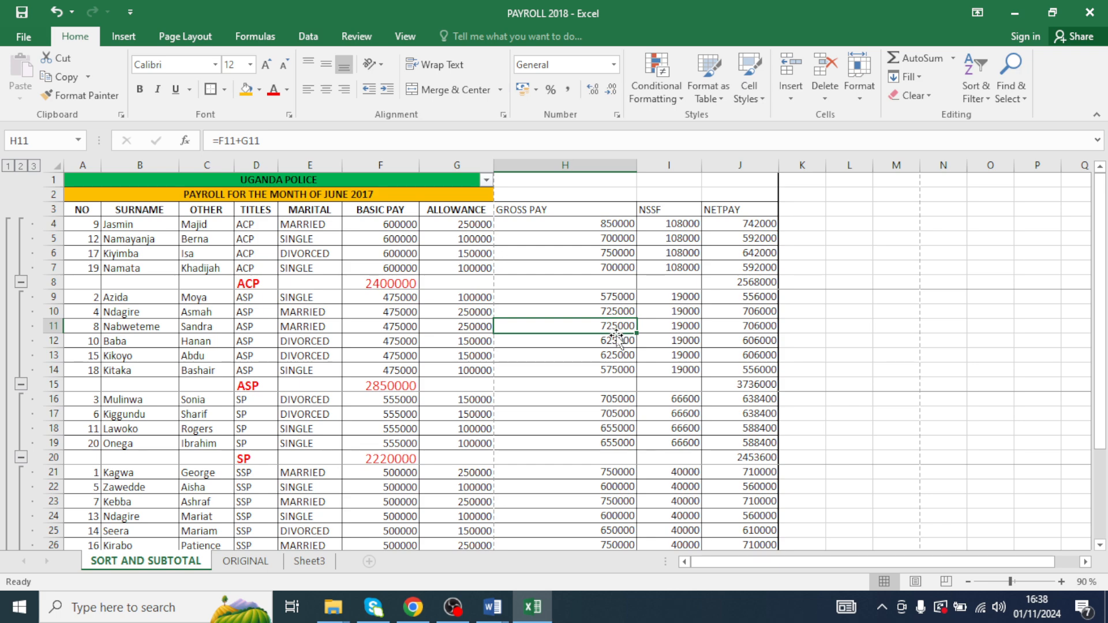
left_click(597, 399)
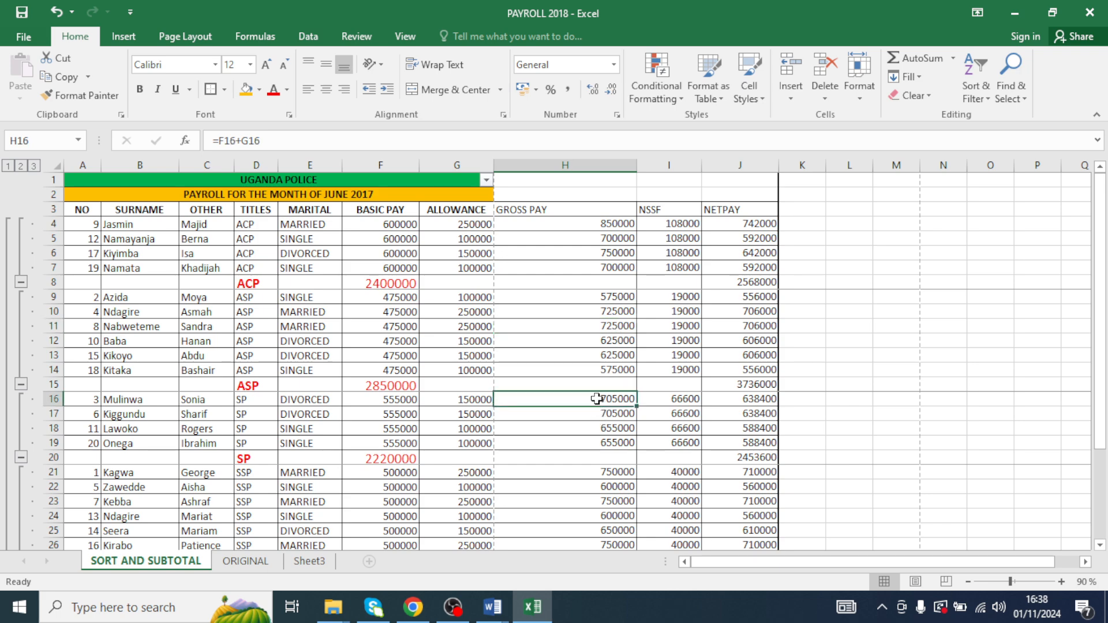
left_click(598, 414)
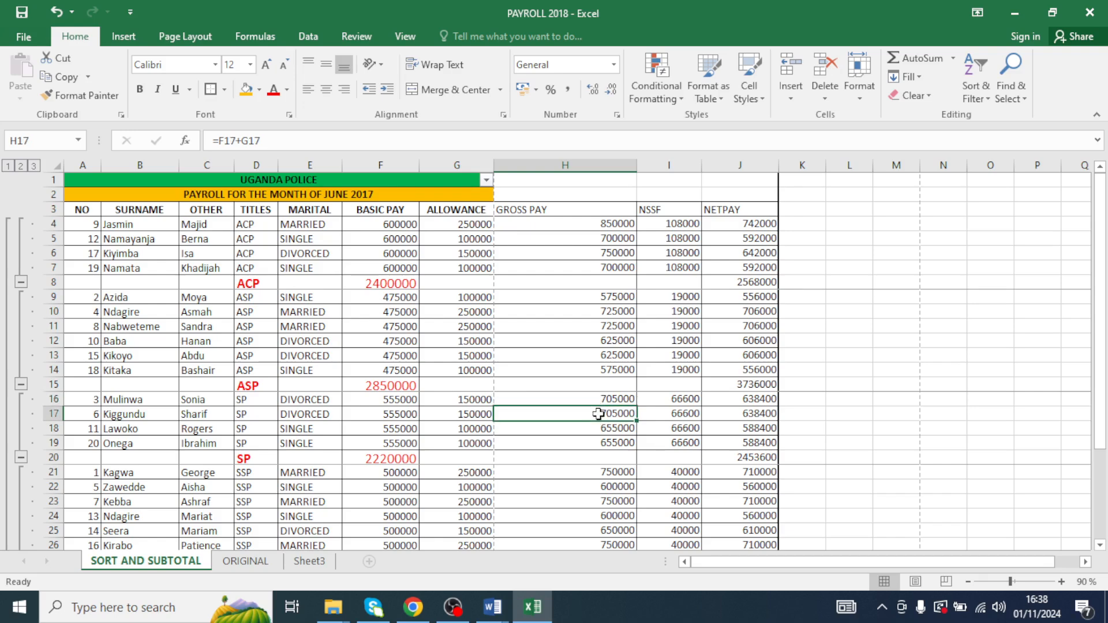
left_click(600, 459)
left_click(598, 472)
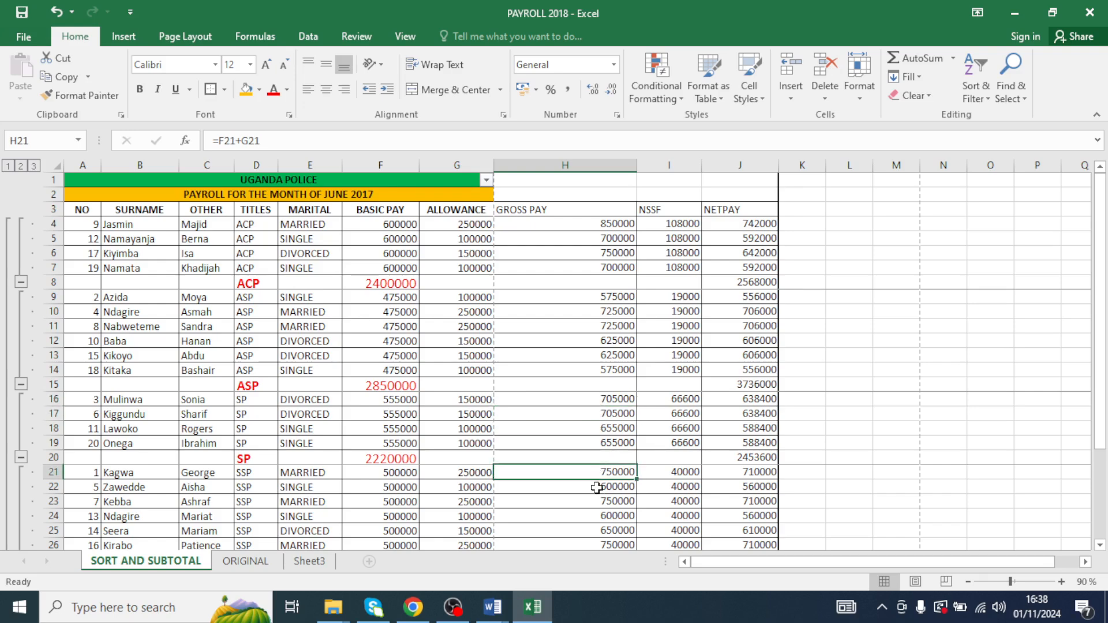
left_click(601, 501)
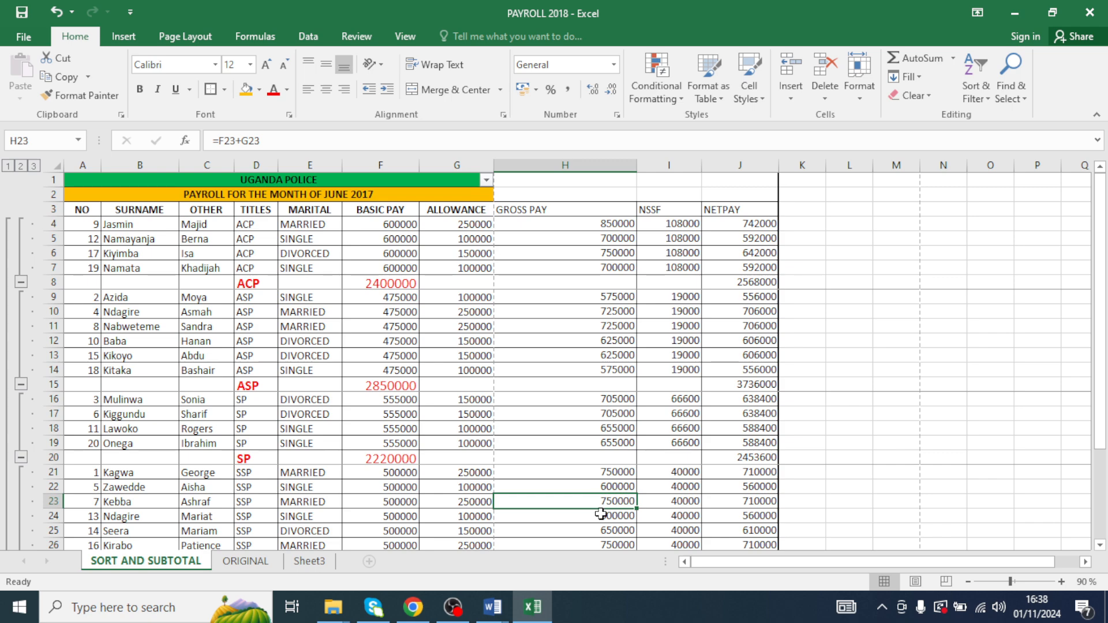
left_click(594, 545)
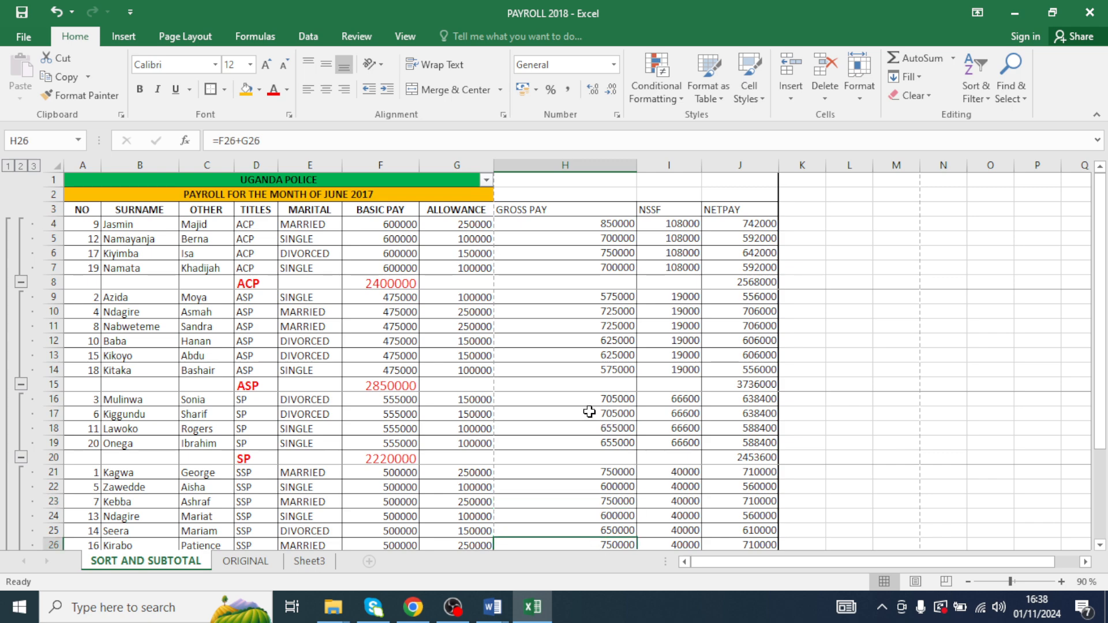
left_click_drag(590, 399, 589, 409)
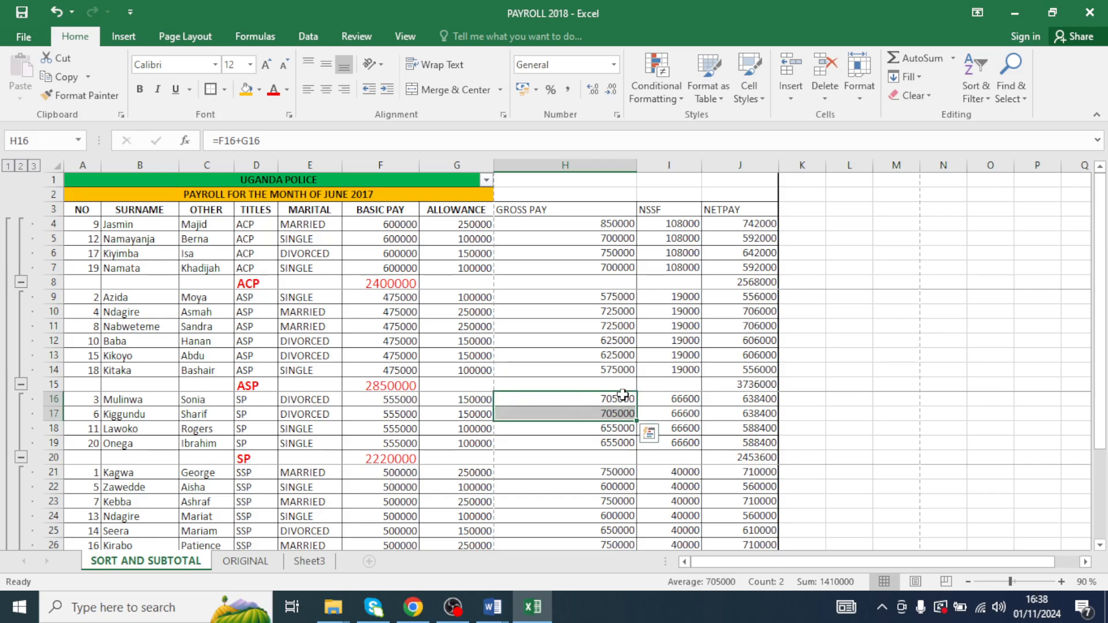
scroll(573, 415, "down", 4)
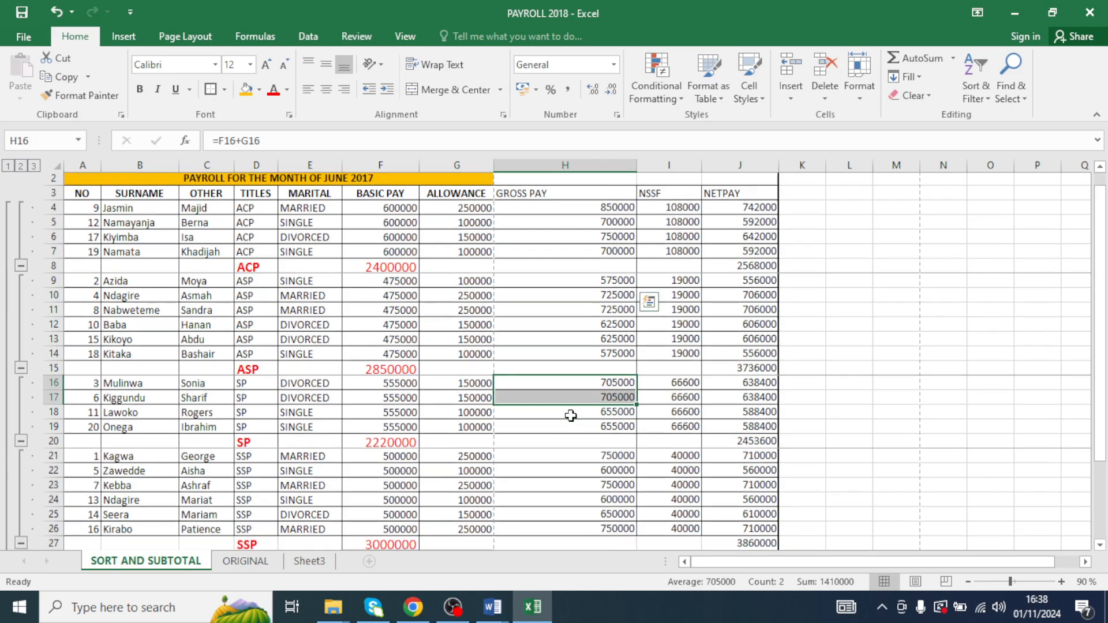
left_click(618, 453)
left_click_drag(574, 430, 576, 444)
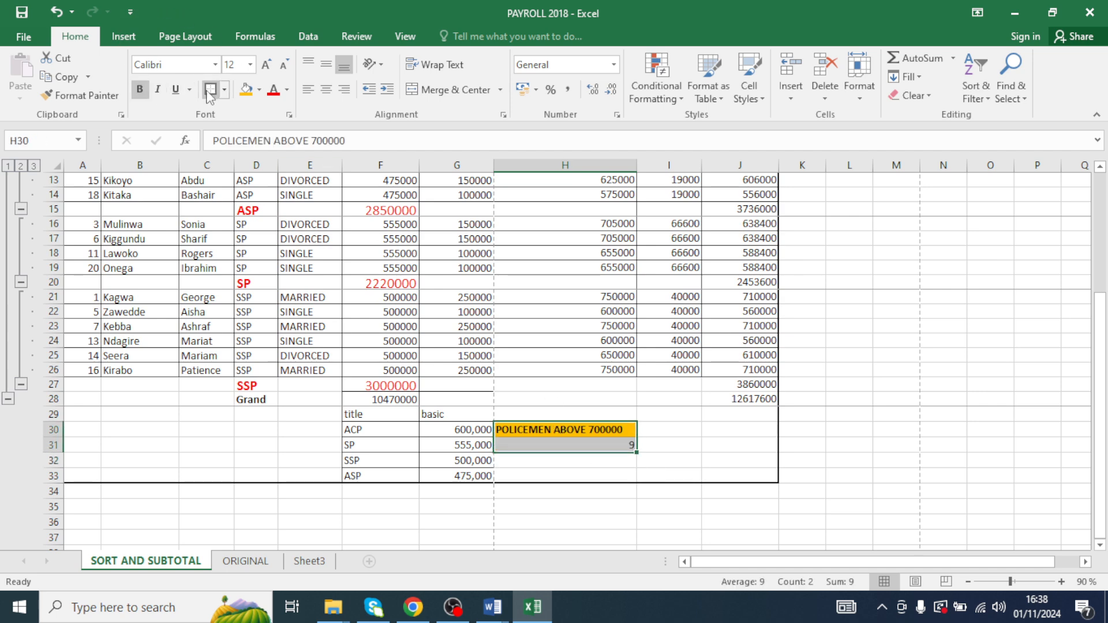
left_click(455, 194)
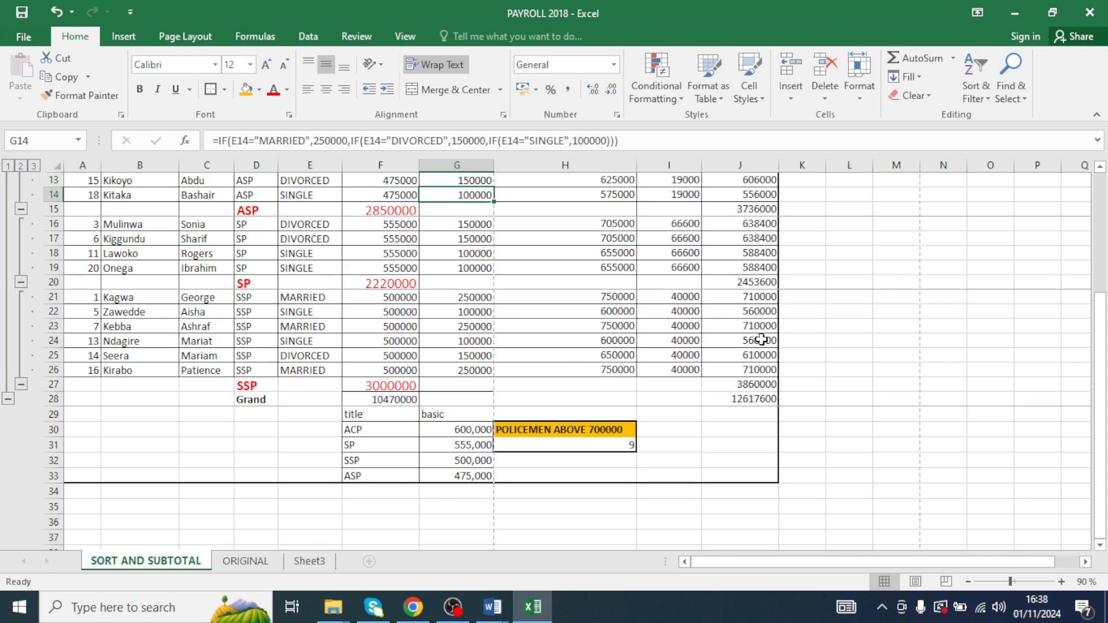
- Save the workbook
left_click(22, 13)
scroll(358, 238, "up", 4)
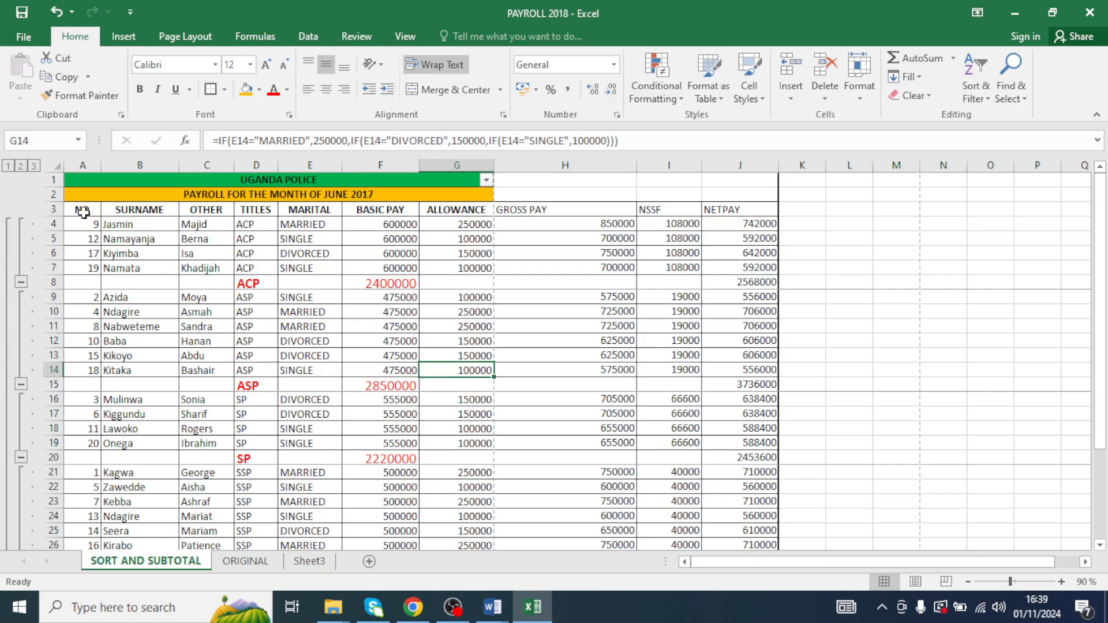
left_click_drag(83, 213, 737, 278)
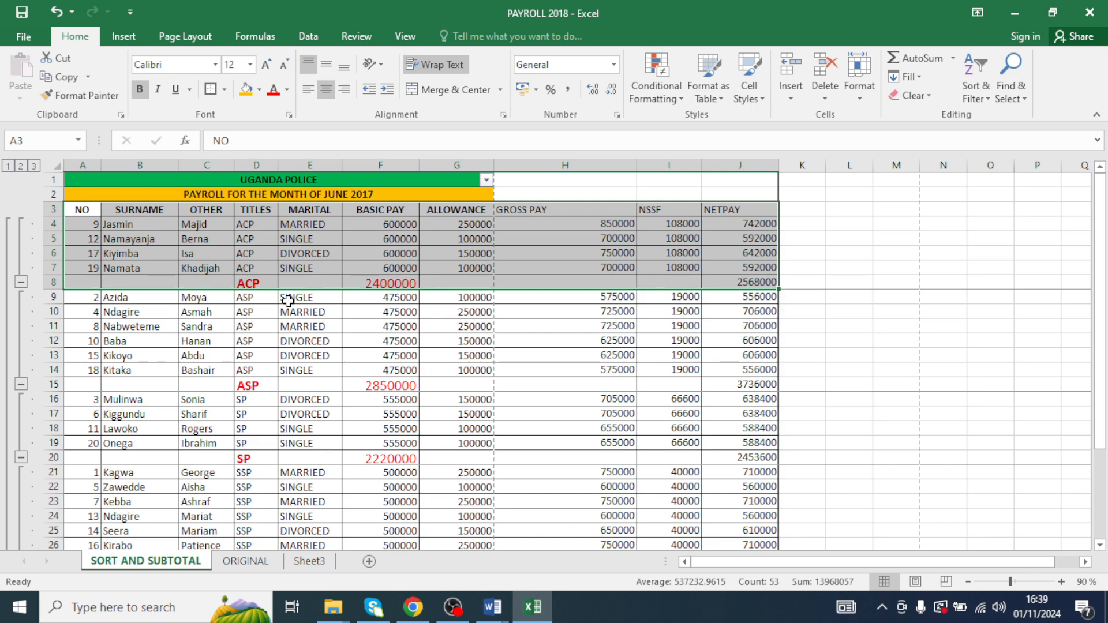
left_click(254, 351)
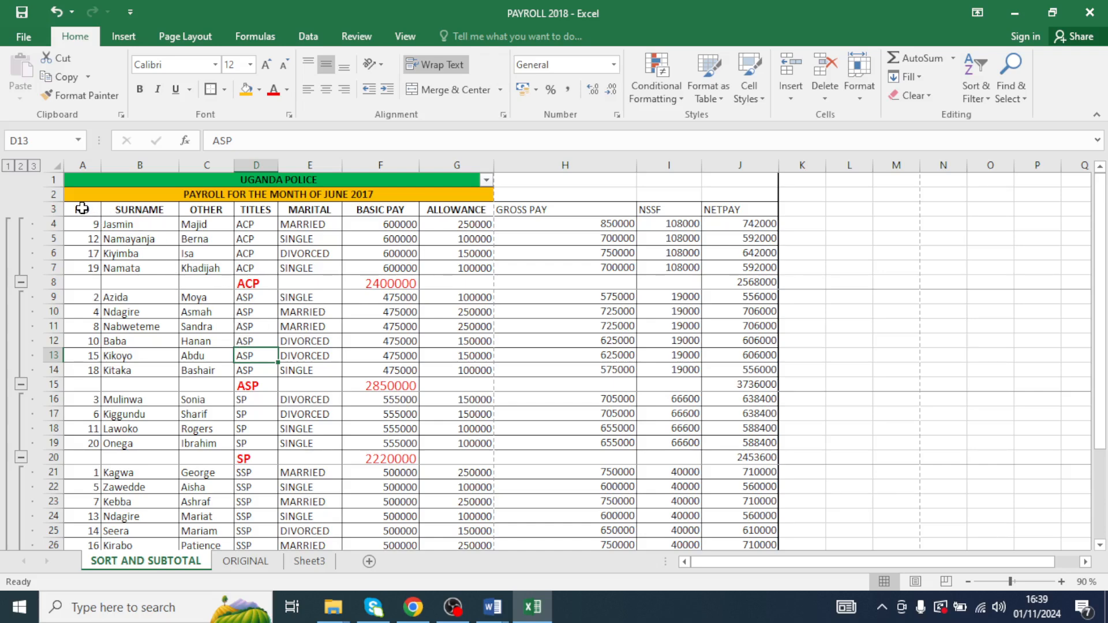
- Copy the ACP block with its title rows (A1:J8) from the sorted sheet into Sheet3
left_click_drag(82, 208, 231, 266)
left_click(207, 312)
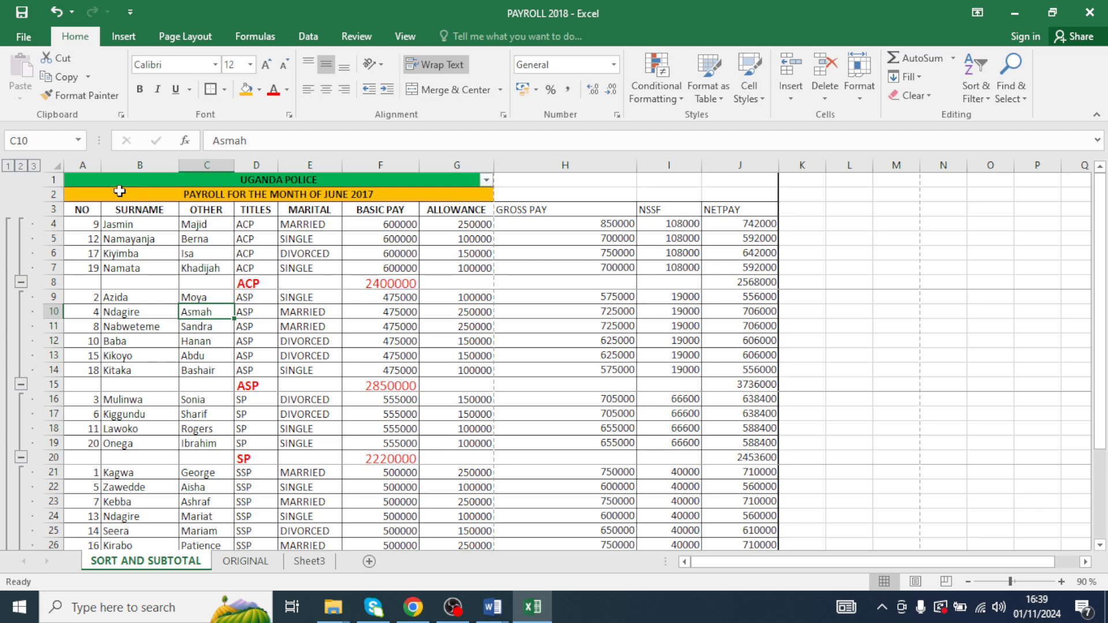
left_click_drag(101, 180, 740, 283)
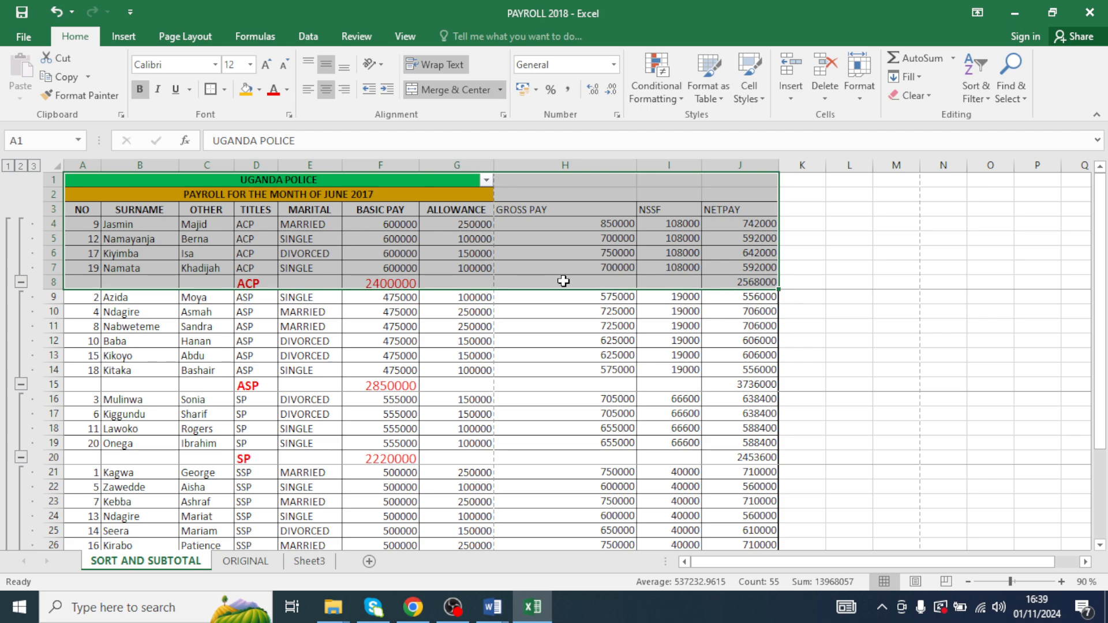
key("ctrl+c")
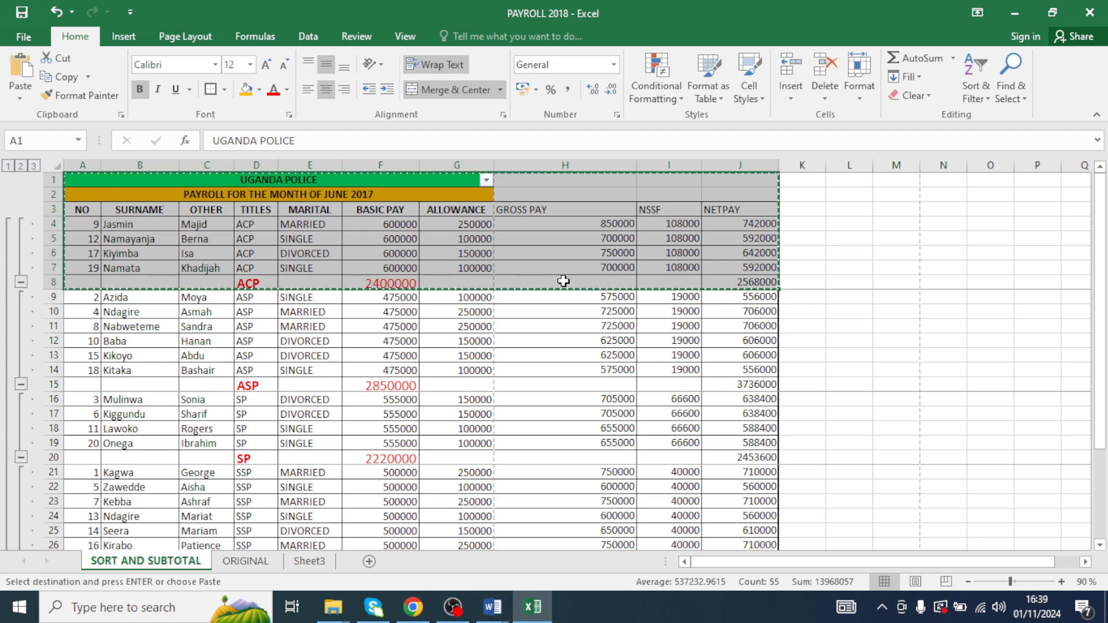
left_click(295, 560)
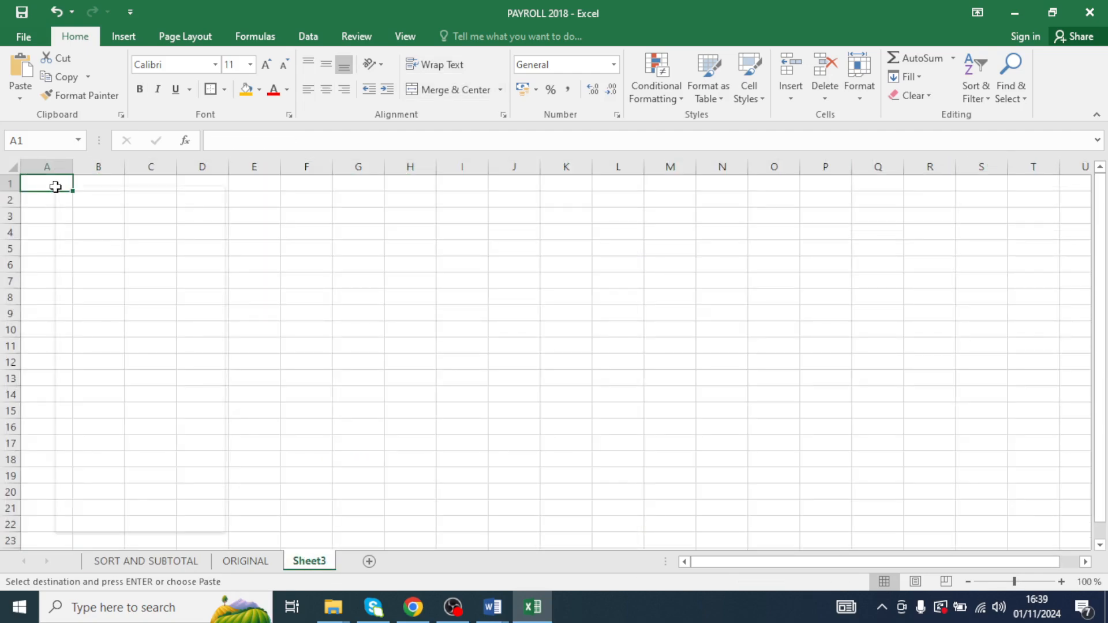
left_click(89, 258)
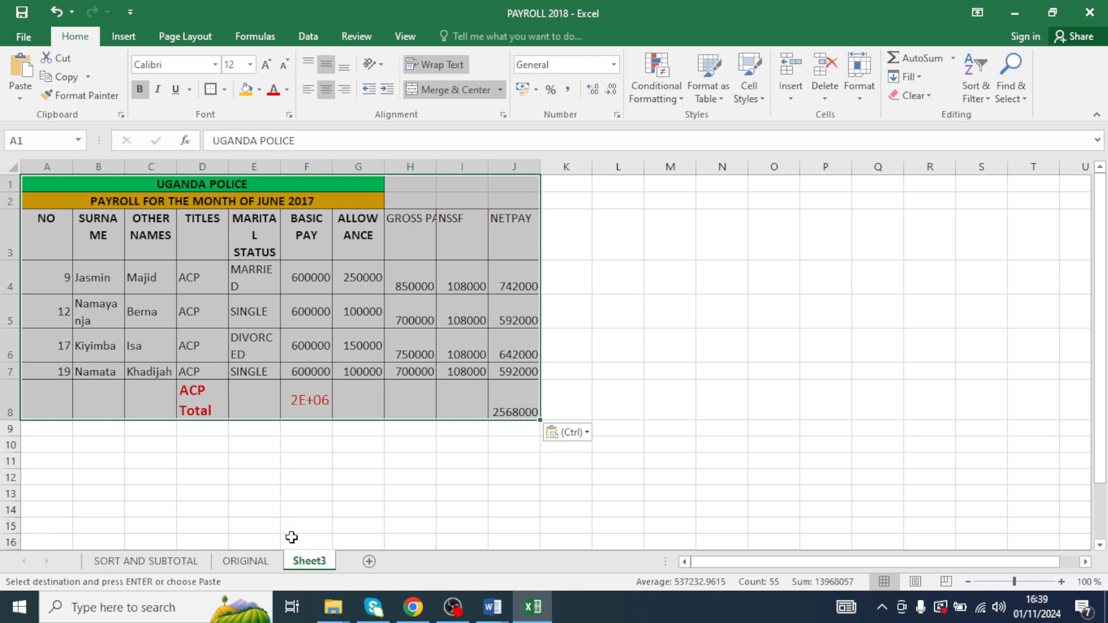
- Rename Sheet3 to DUPLICATED ACP
double_click(304, 562)
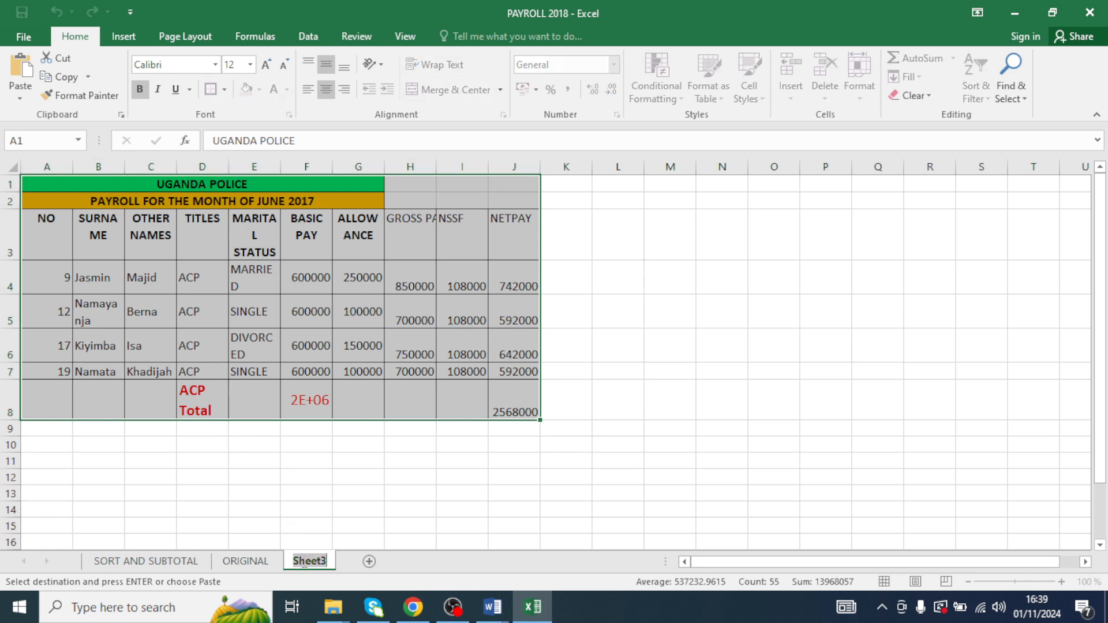
type("DUPLI")
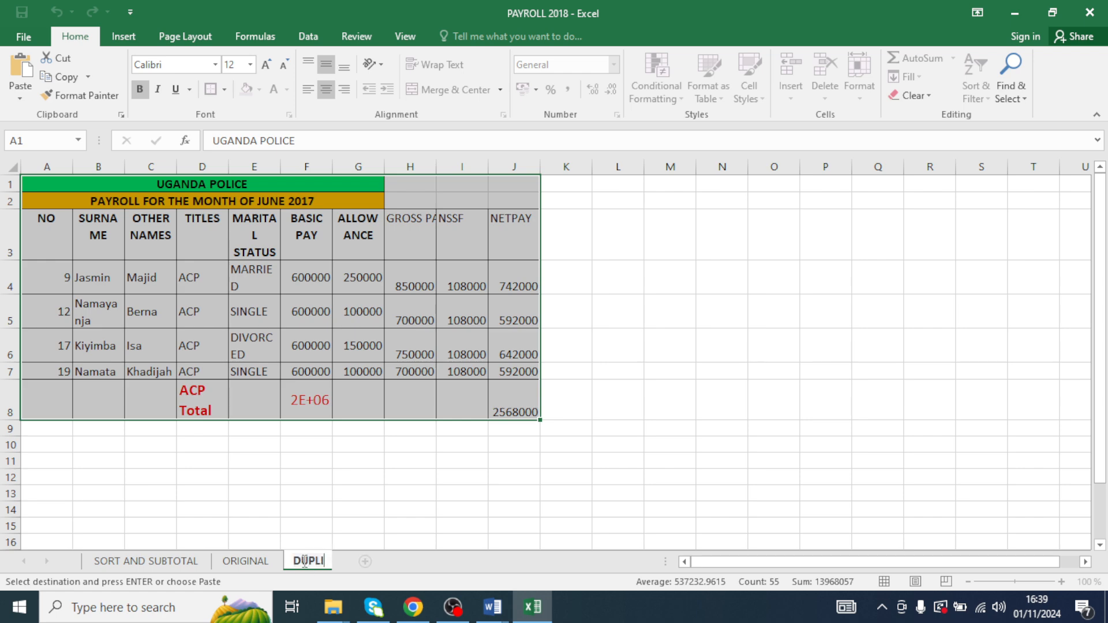
type("CATED C")
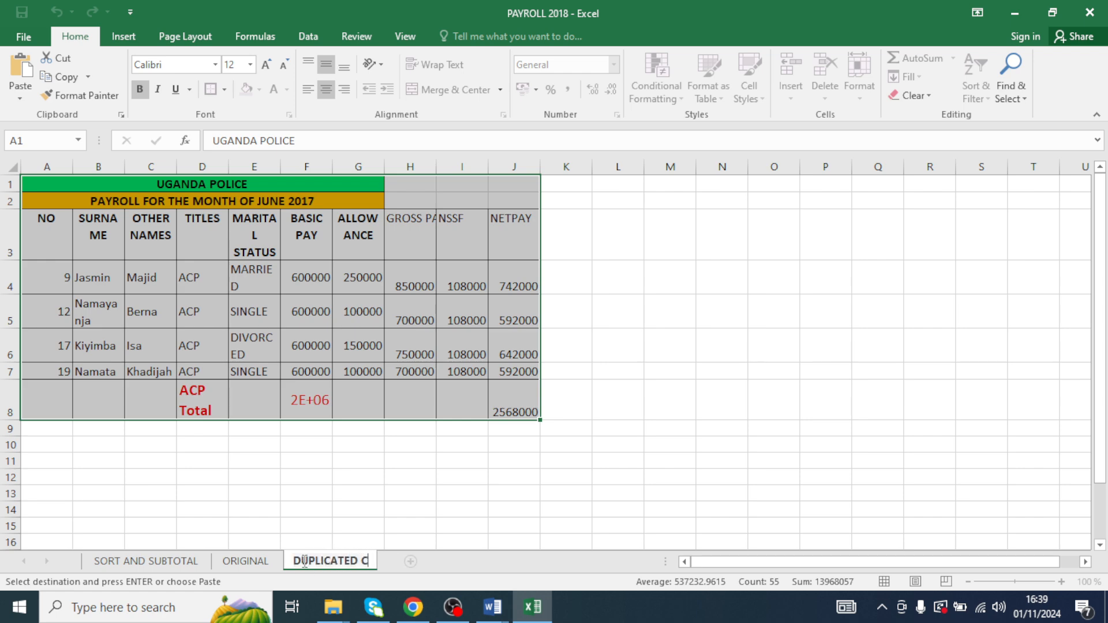
key("BackSpace")
type("AVPM")
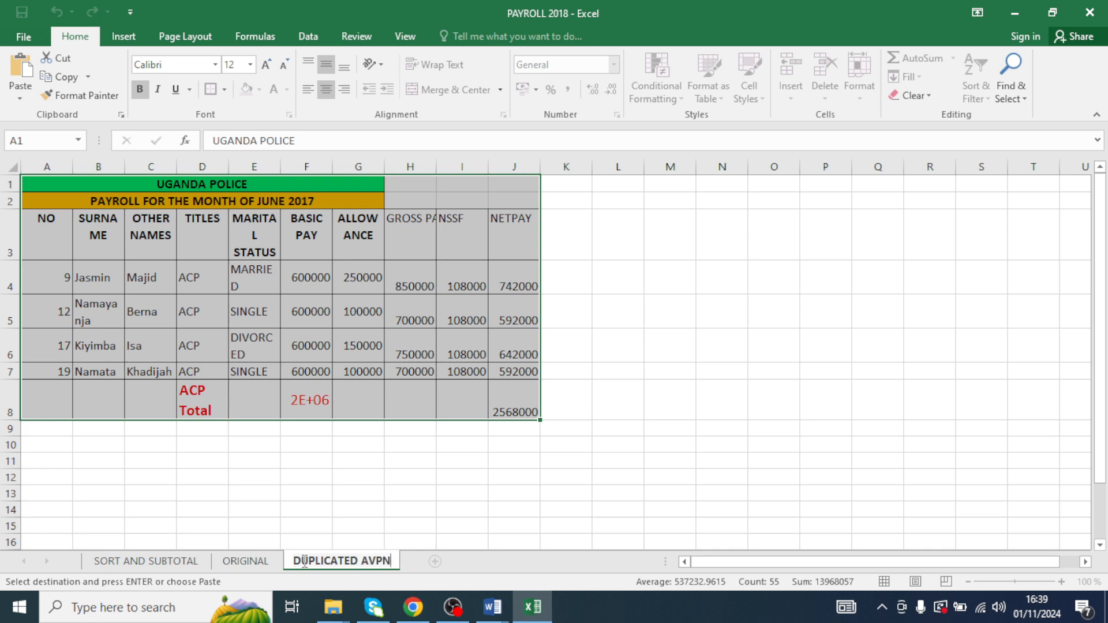
key("BackSpace")
key("BackSpace")
key("BackSpace")
type("CP")
left_click(421, 371)
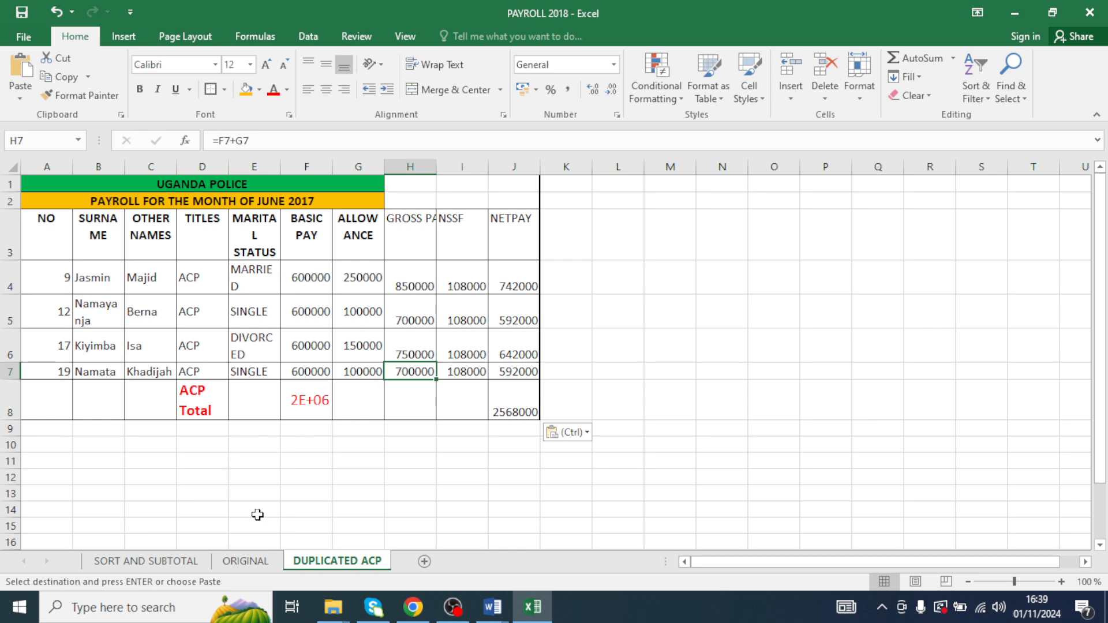
- Copy the entire ORIGINAL sheet's payroll table into a new blank sheet
left_click(146, 561)
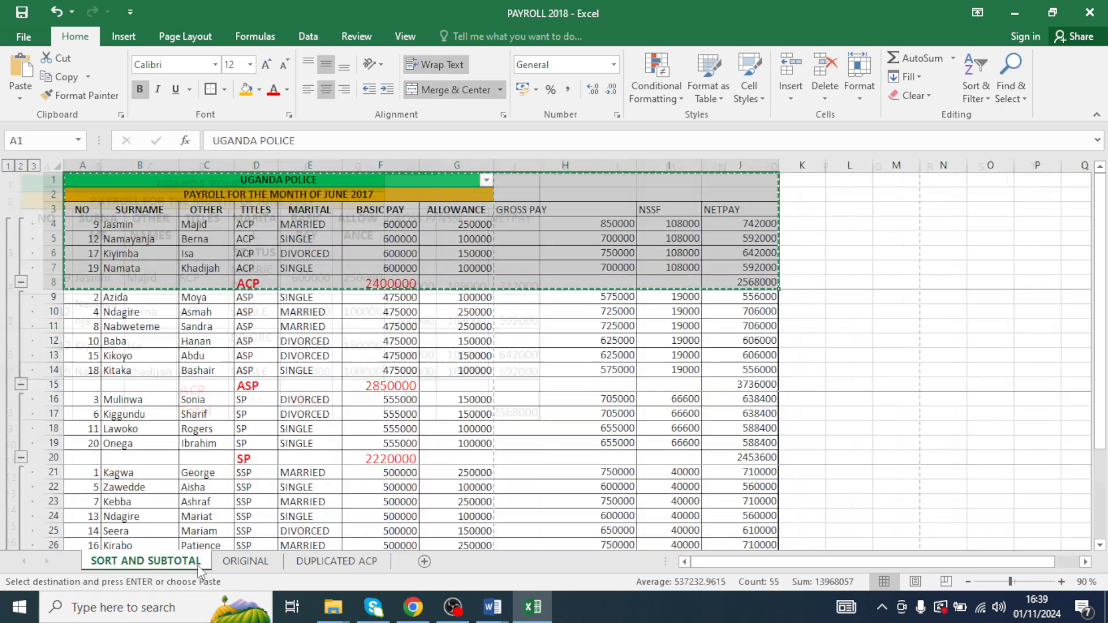
left_click(245, 561)
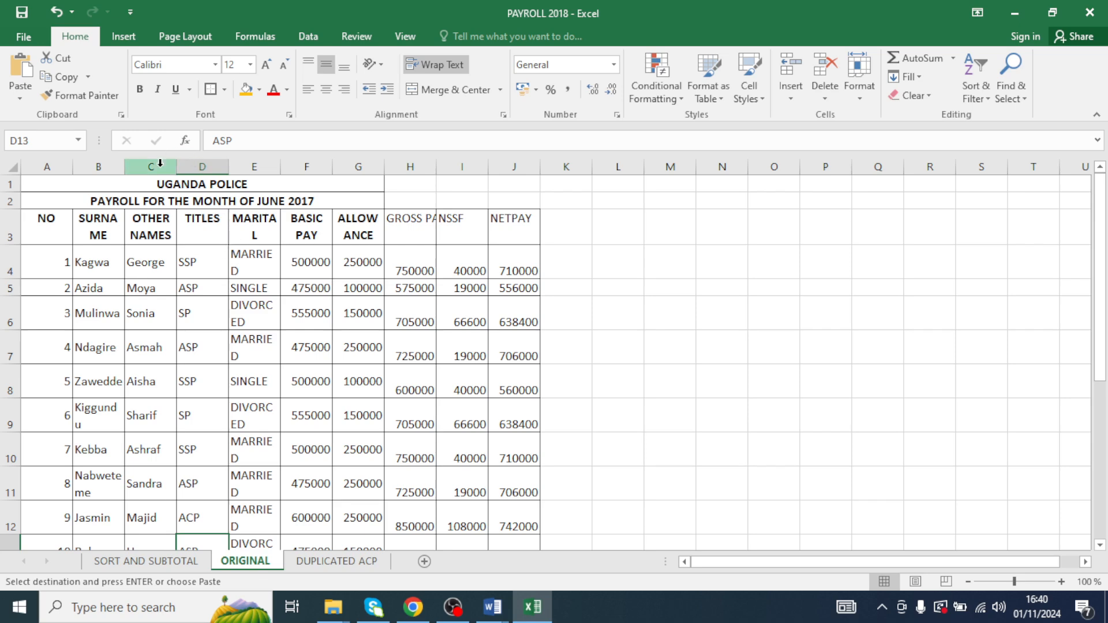
key("ctrl+a")
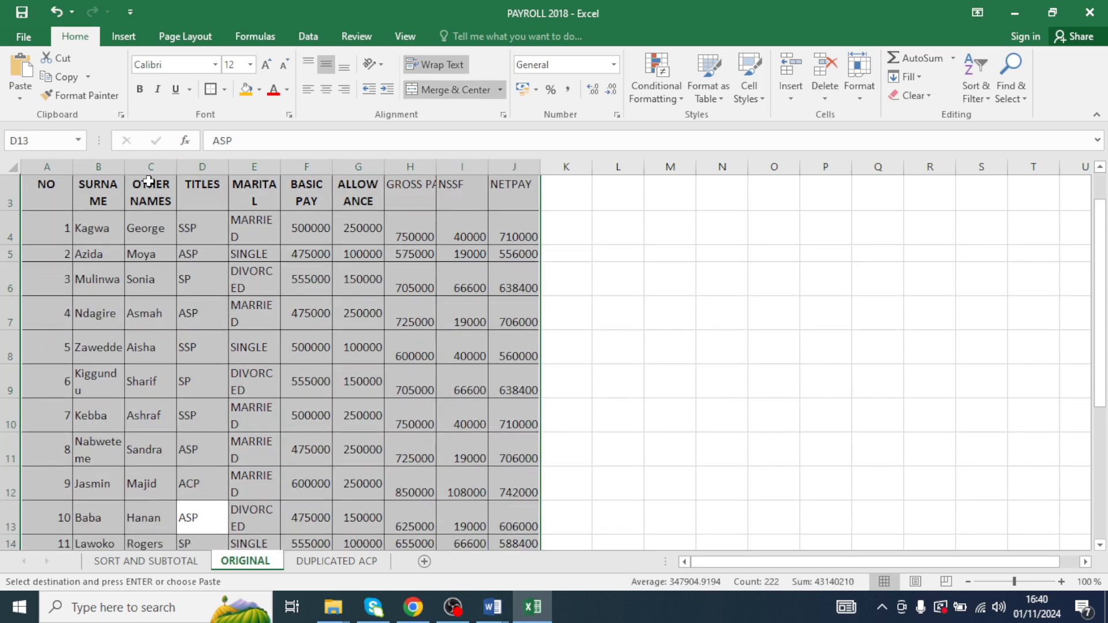
scroll(228, 196, "down", 4)
scroll(234, 277, "up", 5)
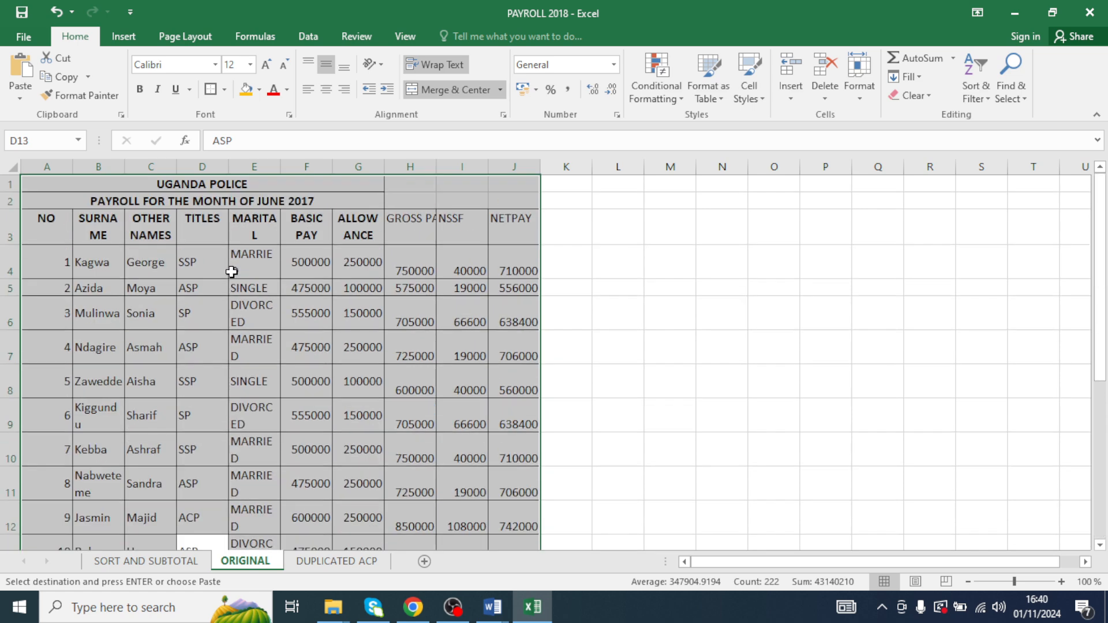
left_click(423, 562)
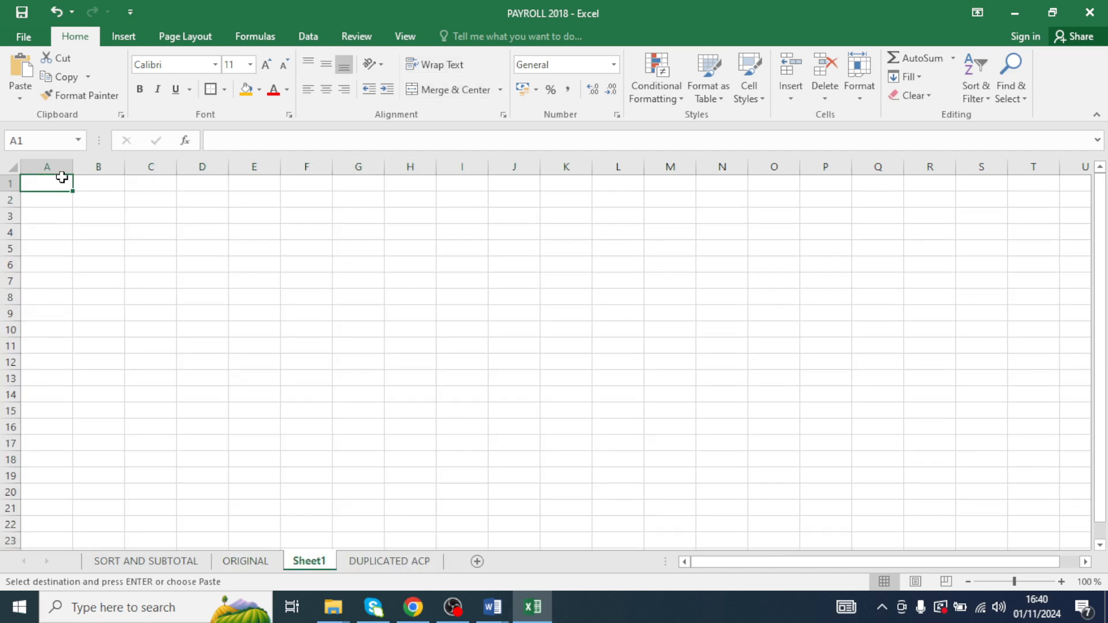
left_click_drag(62, 177, 81, 211)
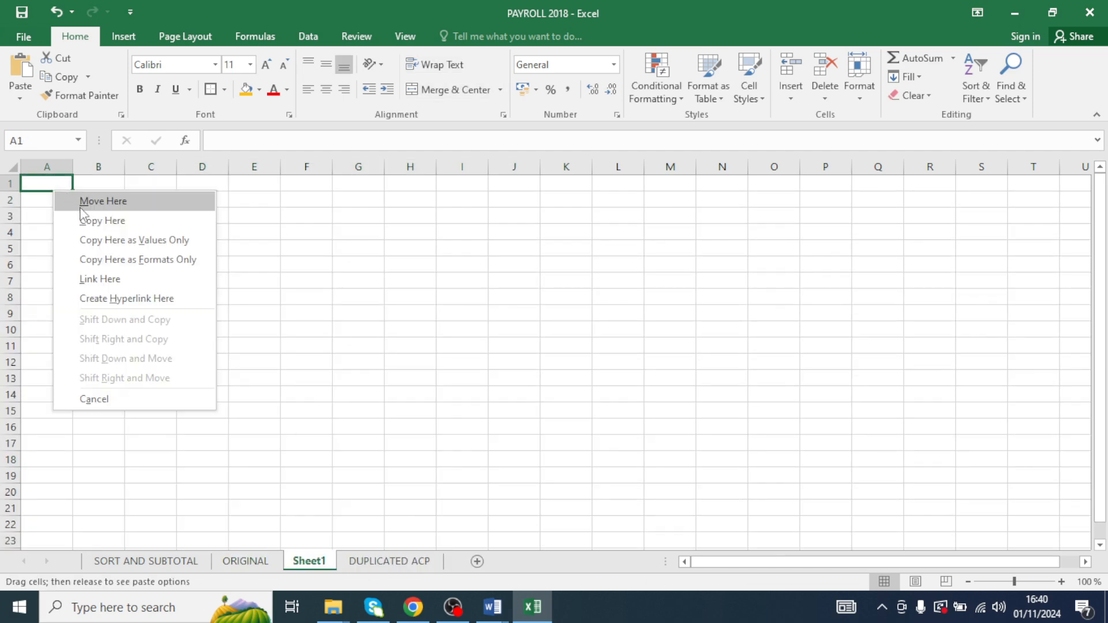
right_click(55, 182)
left_click(88, 254)
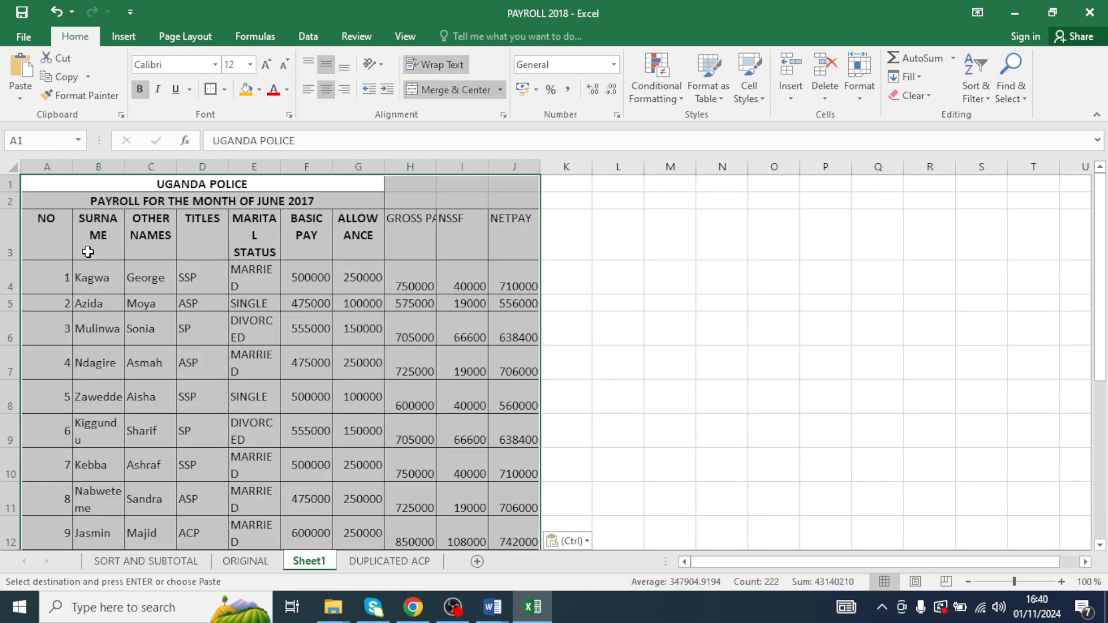
scroll(470, 300, "down", 7)
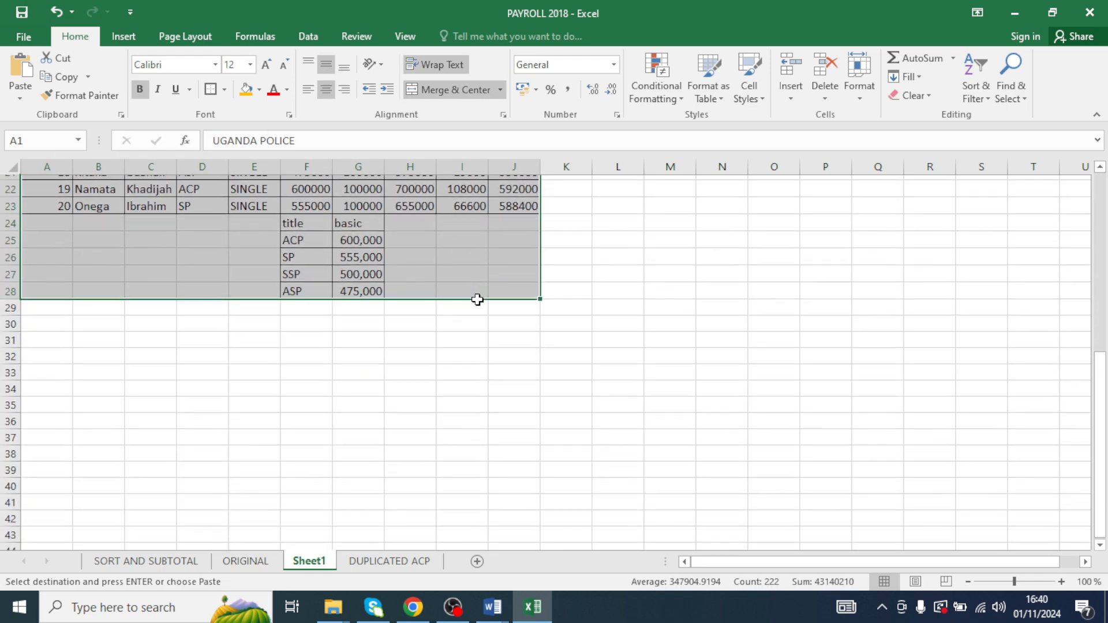
scroll(473, 294, "up", 7)
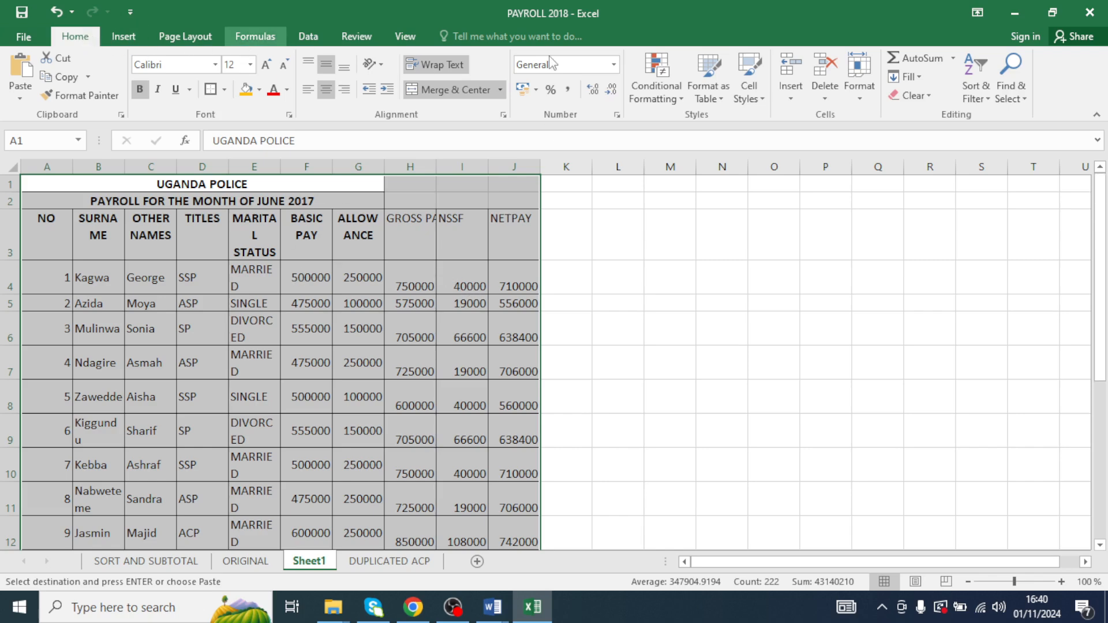
left_click(975, 86)
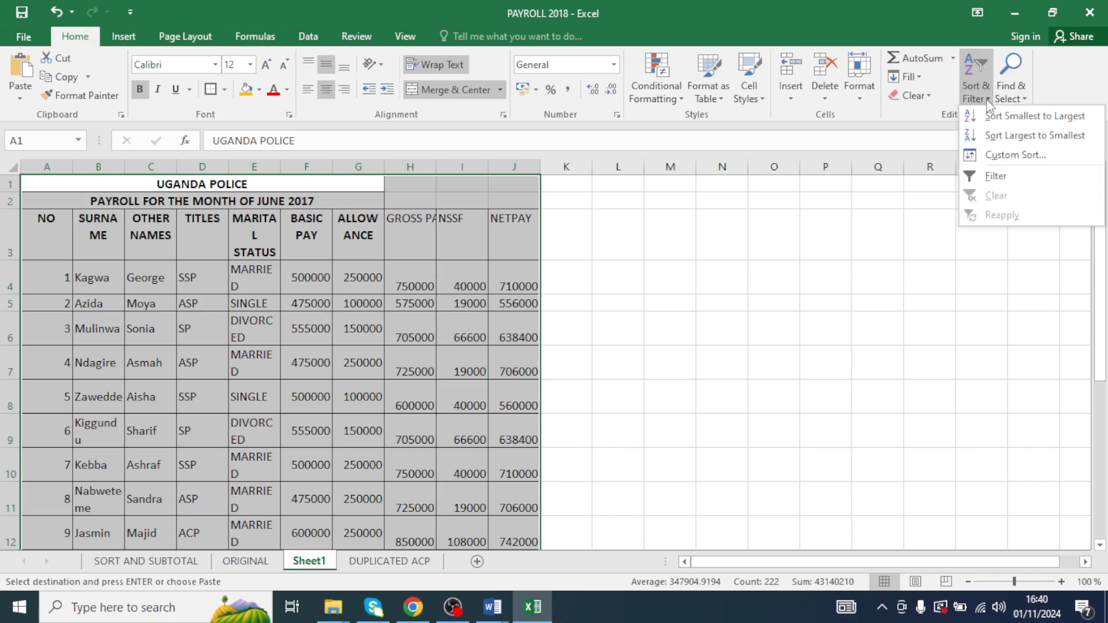
left_click(1004, 174)
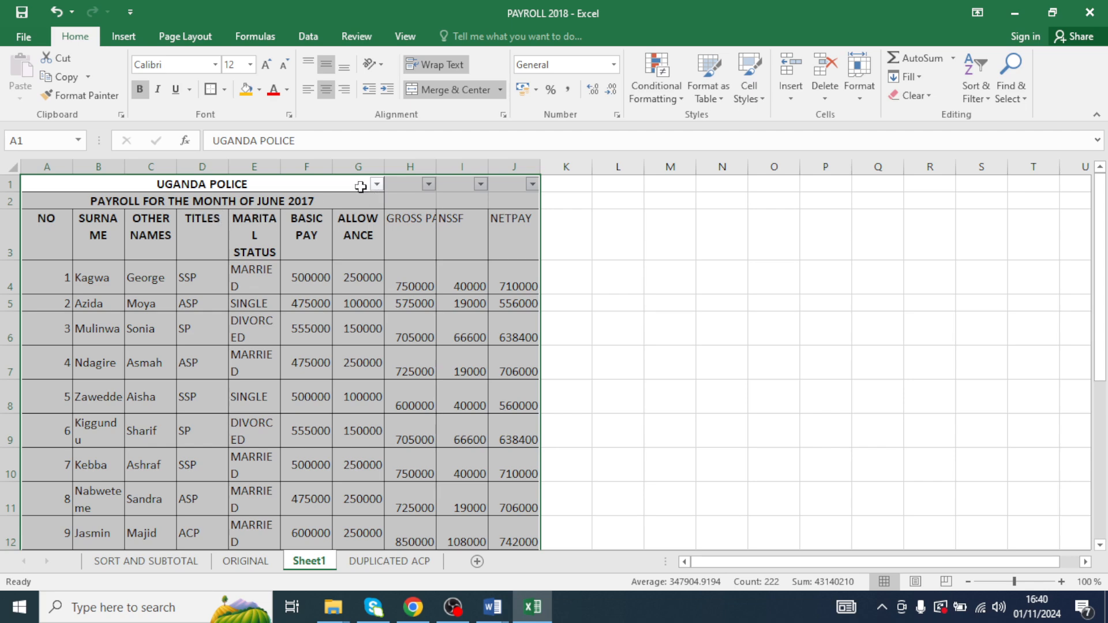
key("ctrl+z")
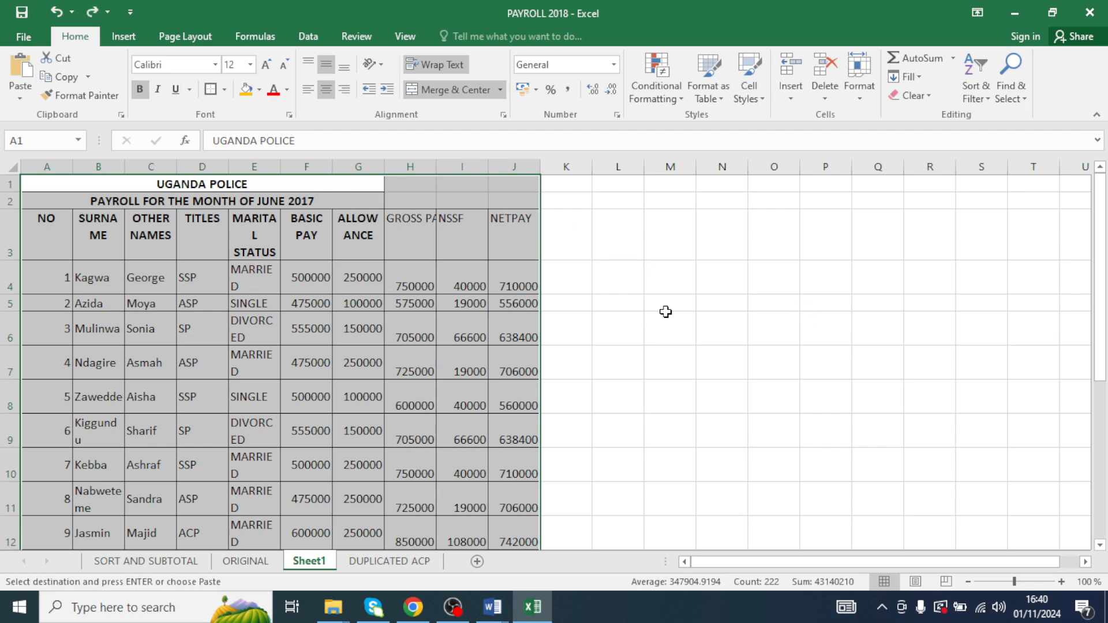
- Turn on AutoFilter for the payroll table starting at the header row 3
left_click_drag(39, 229, 505, 459)
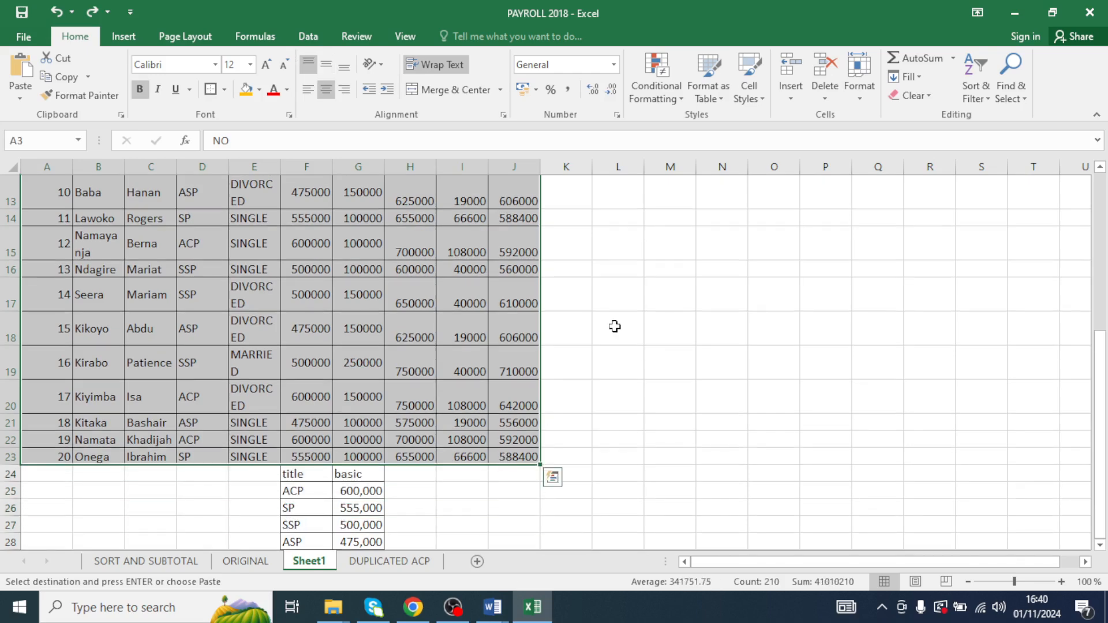
left_click(978, 92)
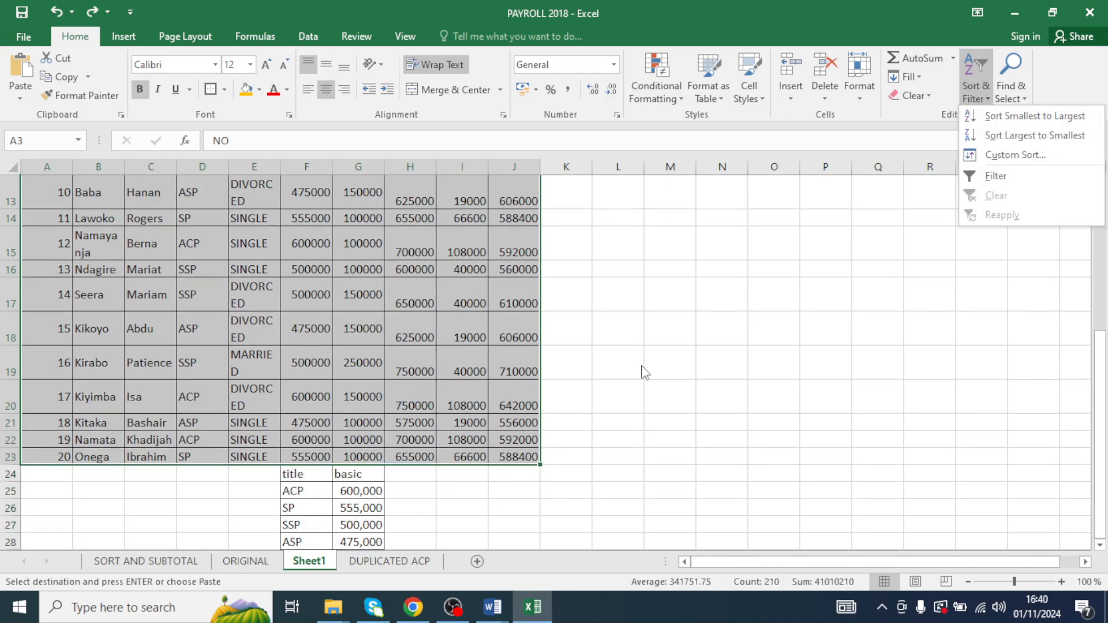
scroll(476, 369, "up", 4)
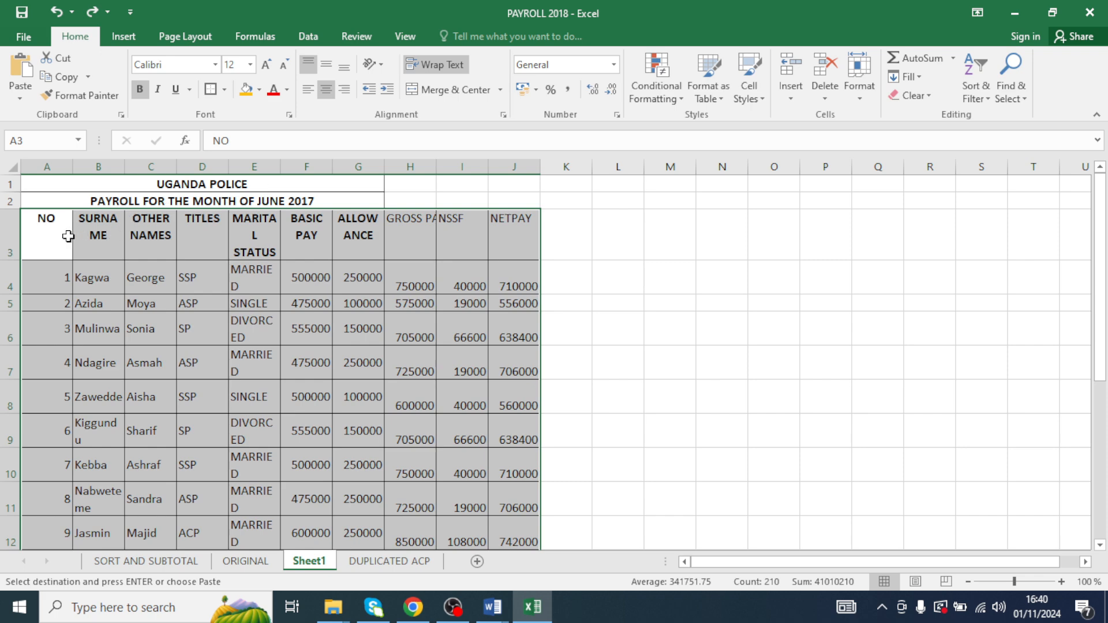
left_click(986, 99)
left_click(1007, 179)
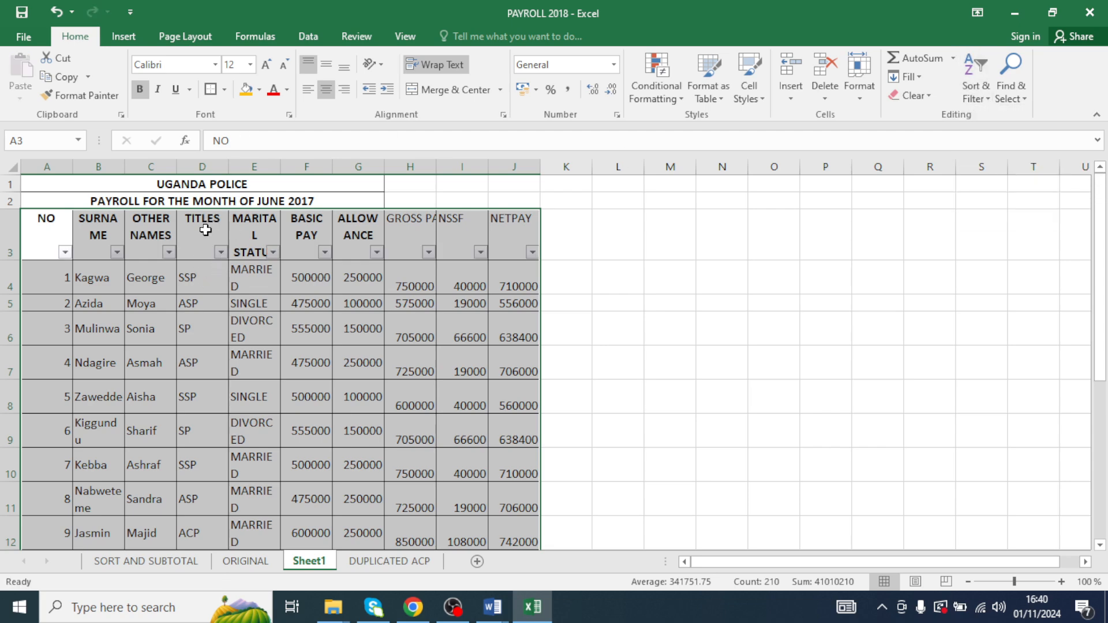
- Filter the TITLES column to show only ACP records
left_click(221, 252)
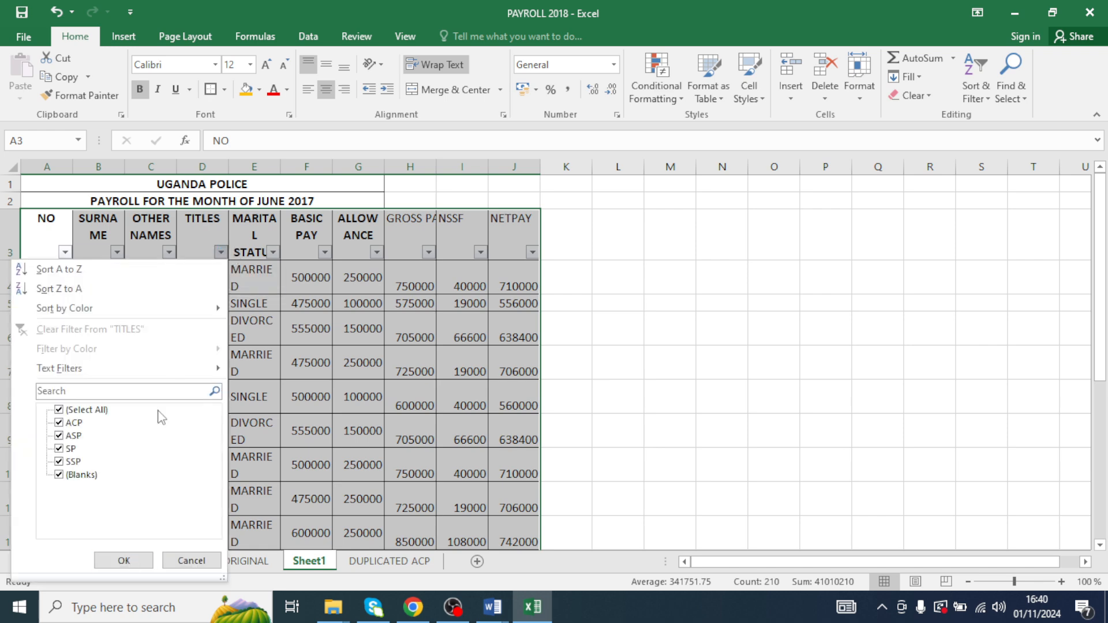
left_click(60, 410)
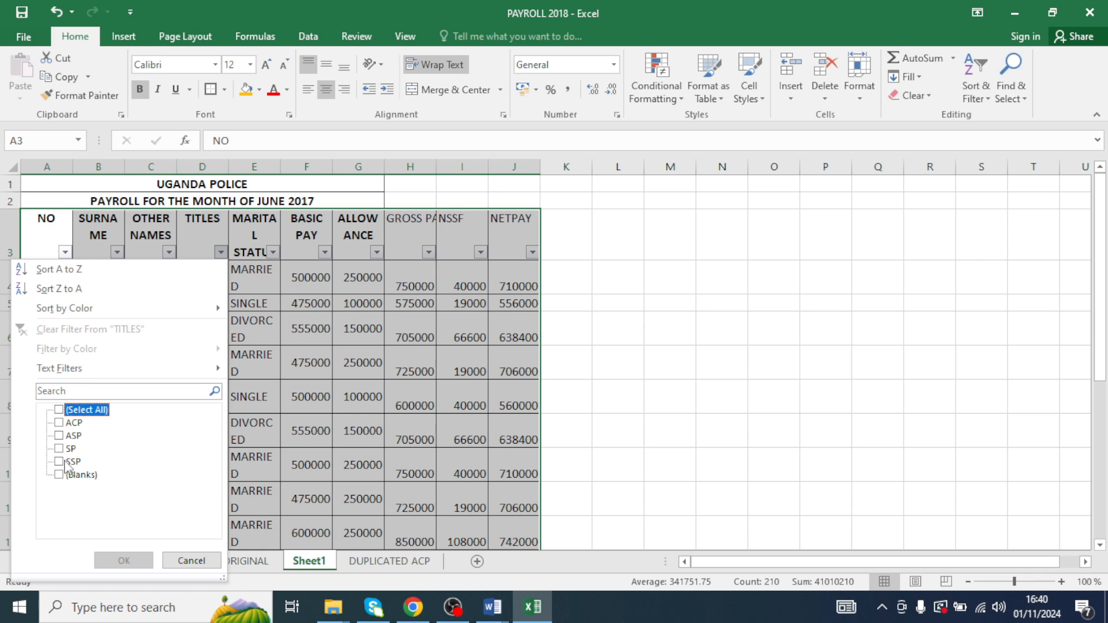
left_click(61, 423)
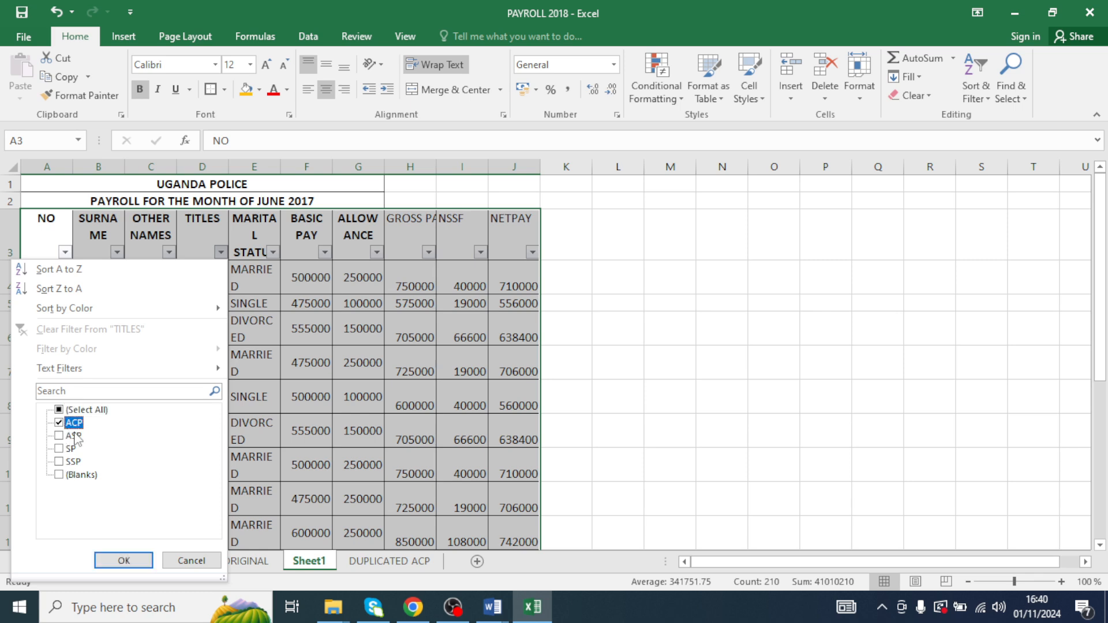
left_click(123, 560)
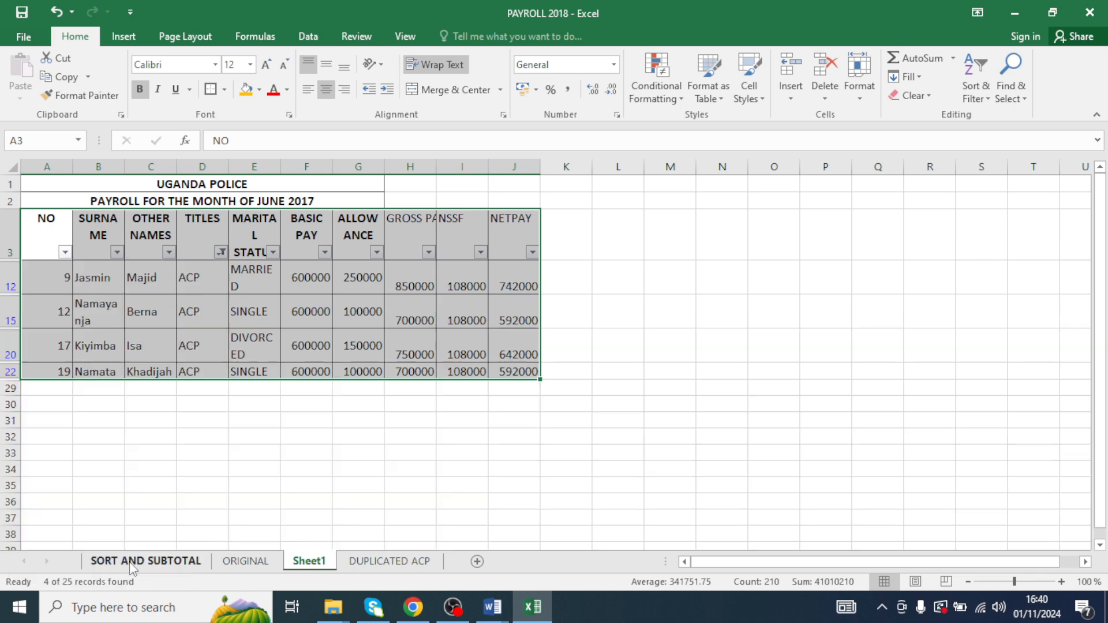
left_click(349, 322)
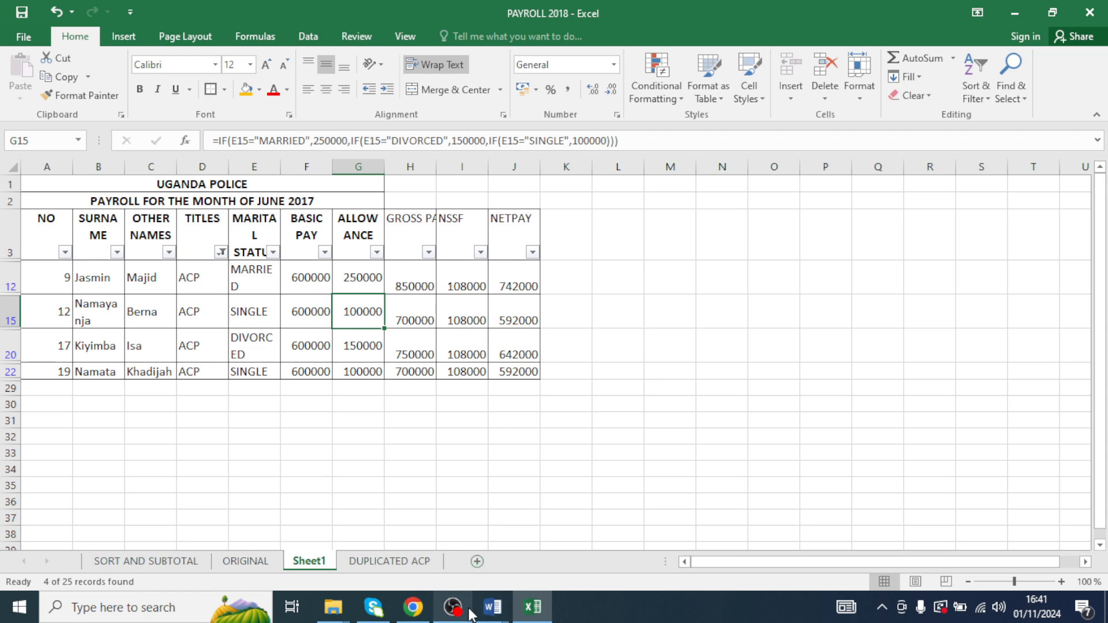
- Switch to Word and read through the Question Ten instructions
left_click(500, 605)
left_click(359, 558)
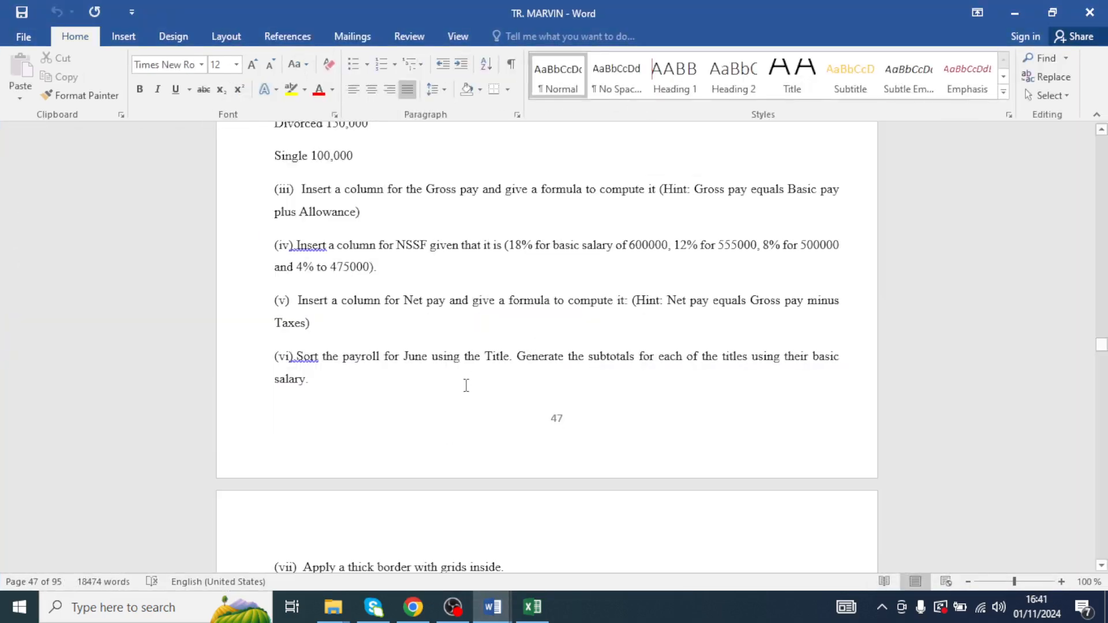
scroll(474, 355, "down", 5)
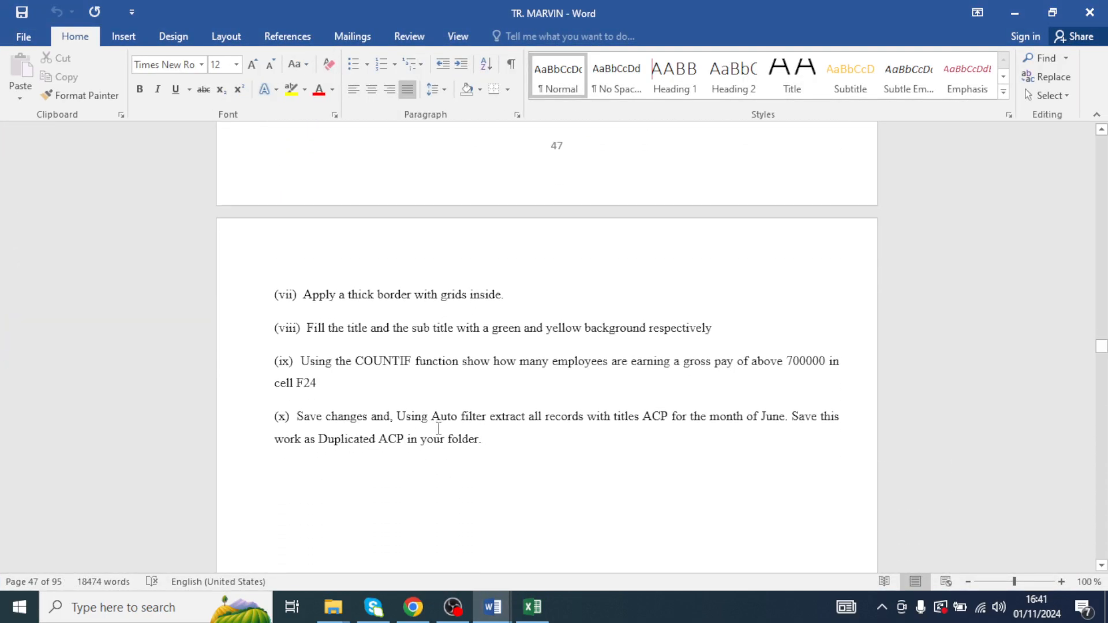
scroll(504, 401, "up", 10)
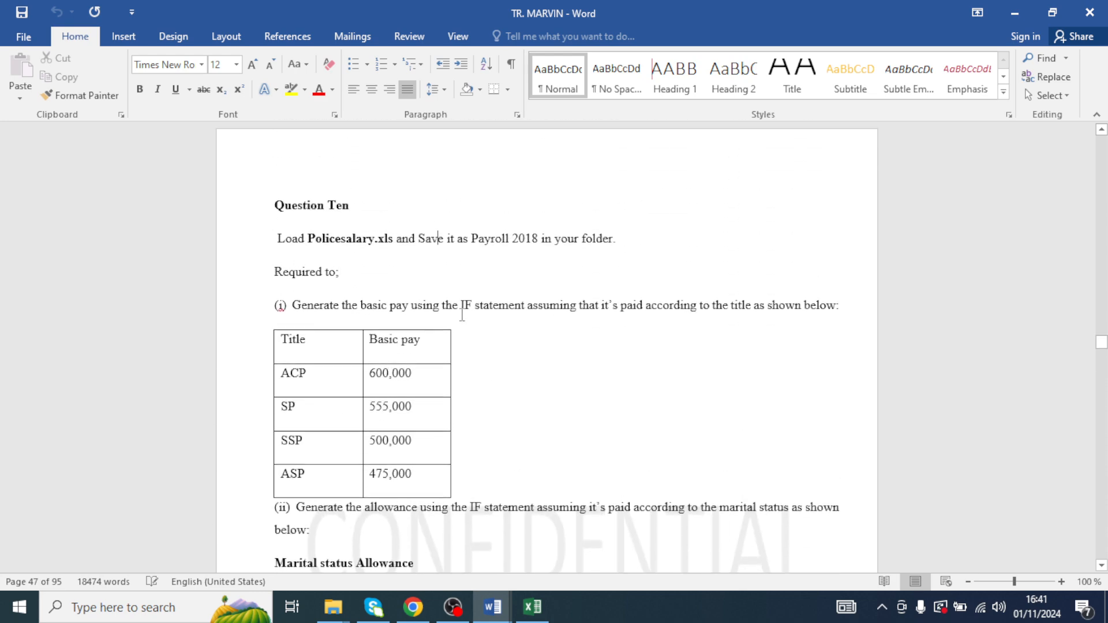
scroll(311, 282, "down", 2)
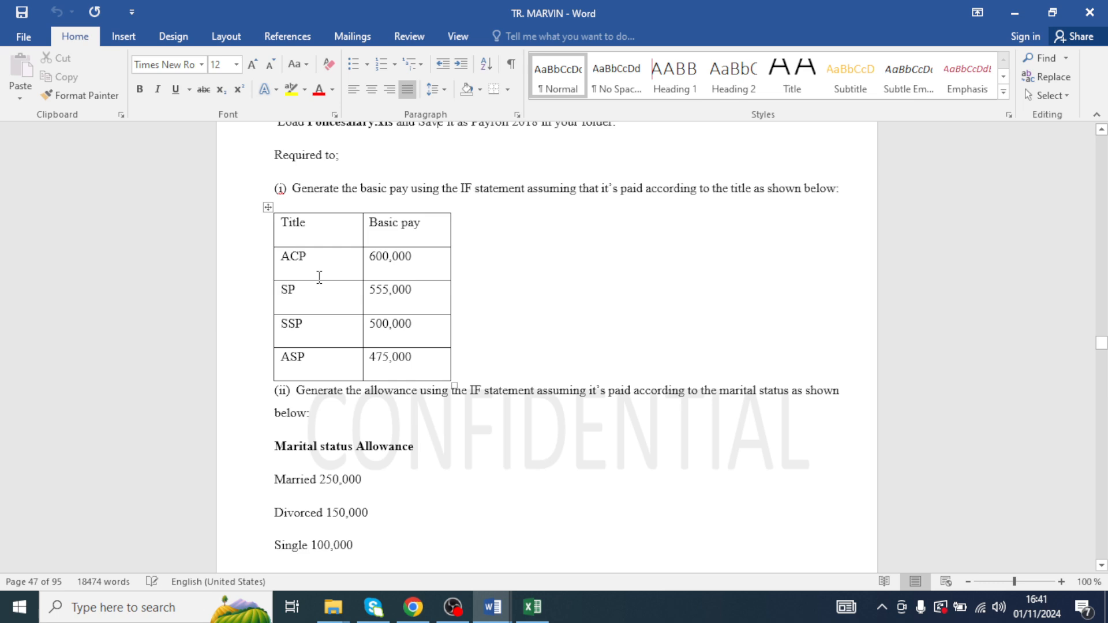
scroll(323, 277, "up", 1)
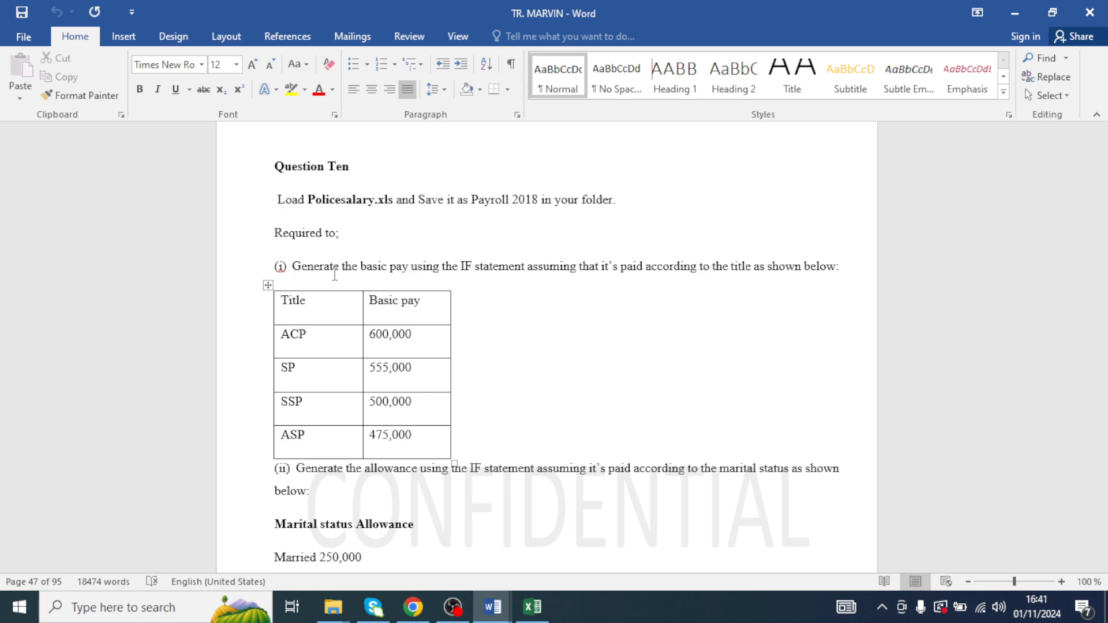
left_click(453, 606)
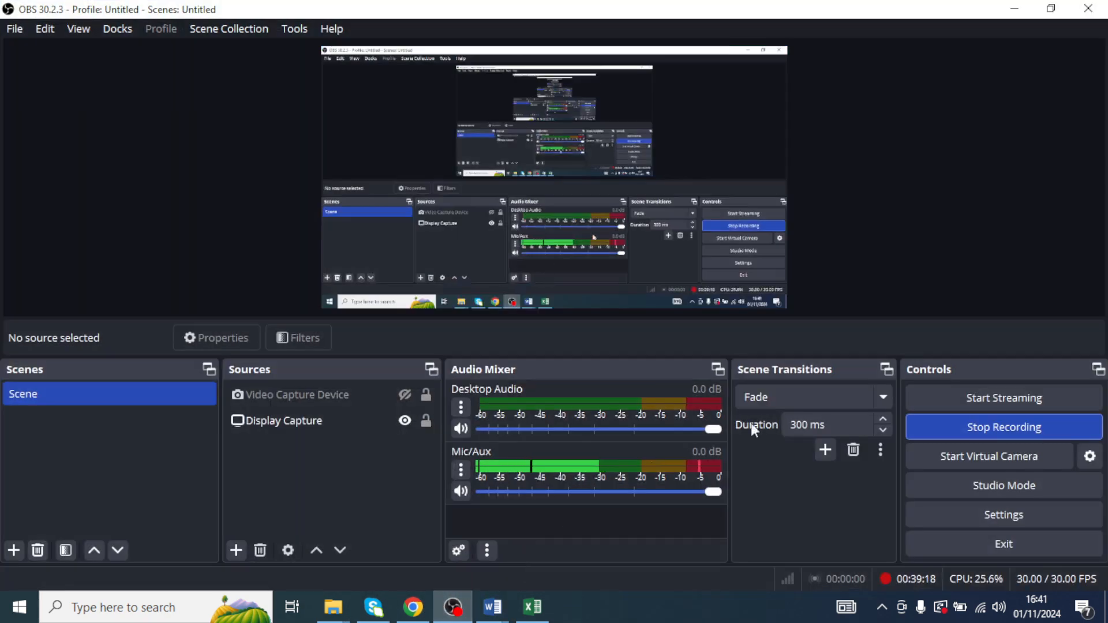